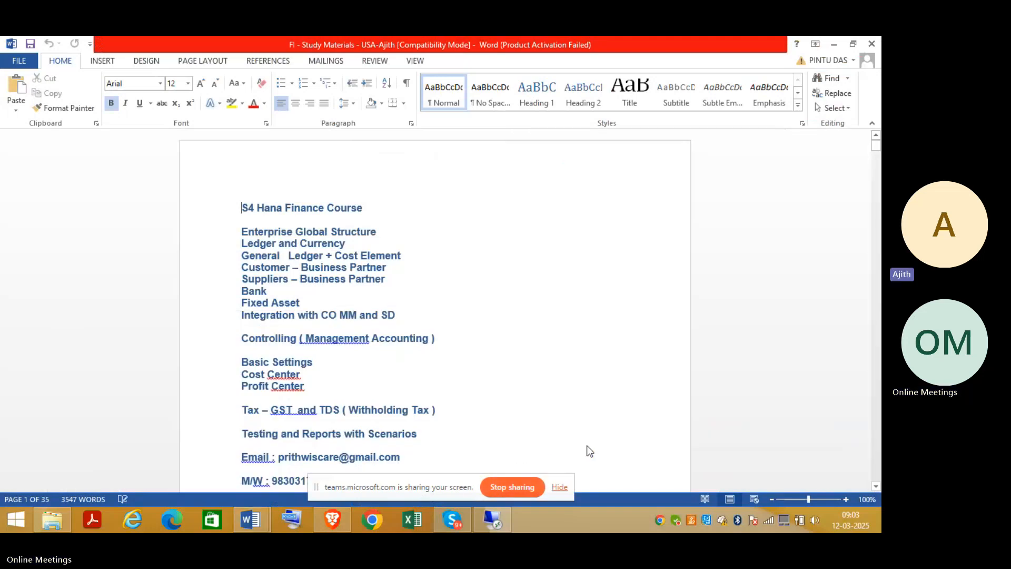
Scroll the study notes down to page 23 and the Tomorrow – Create Vendor Master line.
{"action": "left_click_drag", "start_coordinate": [403, 498], "coordinate": [693, 48]}
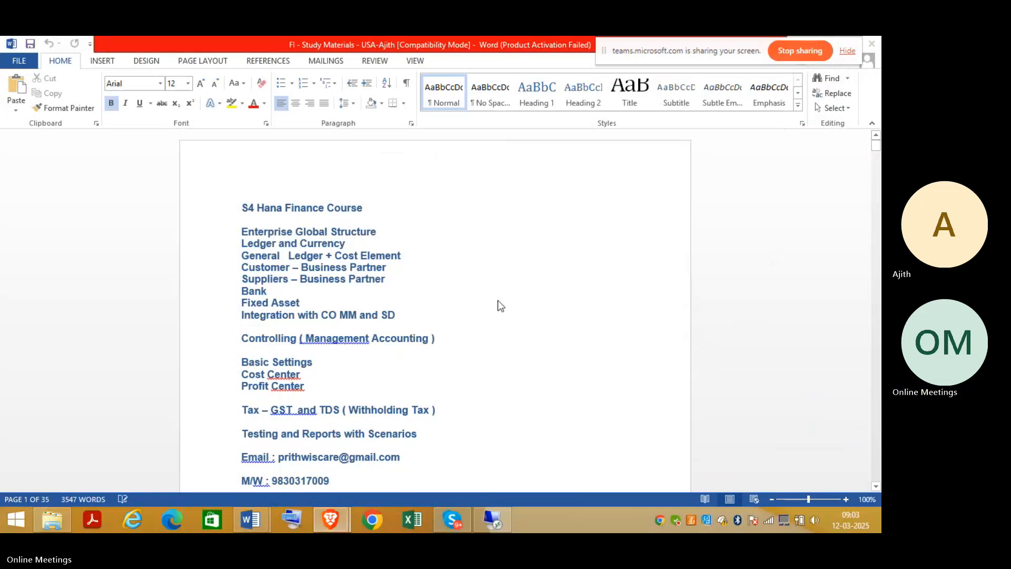
{"action": "scroll", "coordinate": [878, 444], "scroll_direction": "down", "scroll_amount": 20}
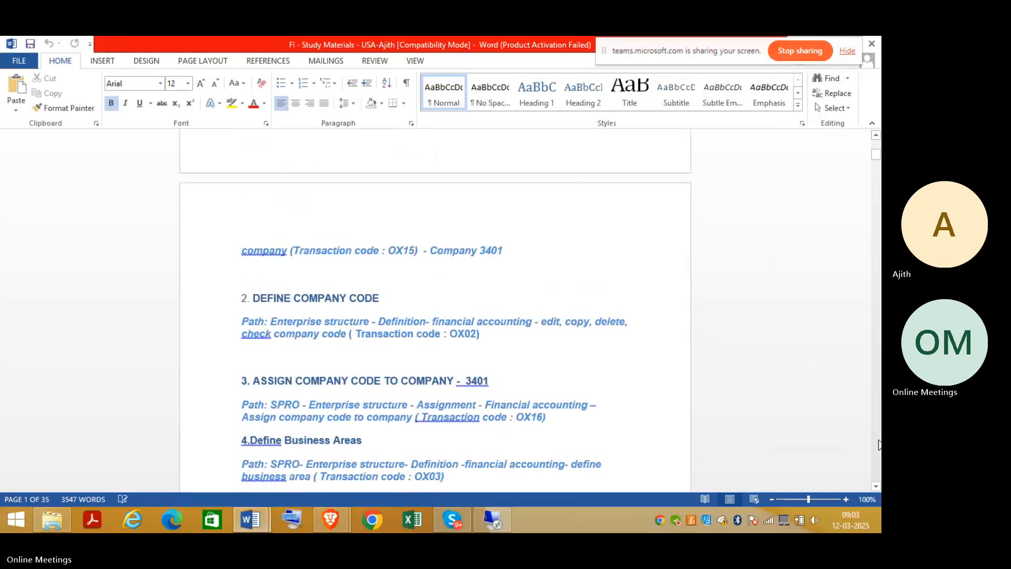
{"action": "scroll", "coordinate": [878, 444], "scroll_direction": "down", "scroll_amount": 20}
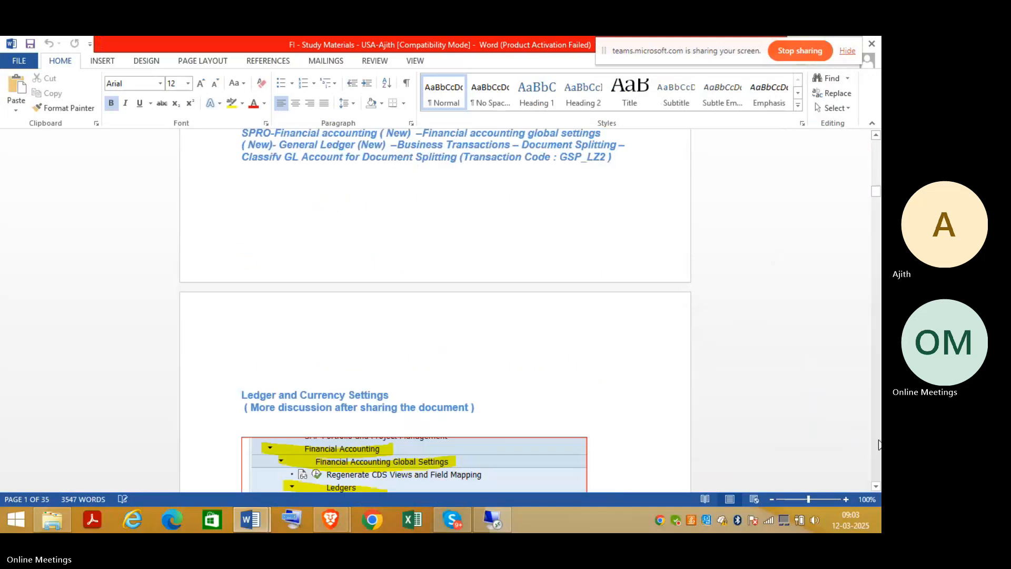
{"action": "scroll", "coordinate": [878, 444], "scroll_direction": "down", "scroll_amount": 20}
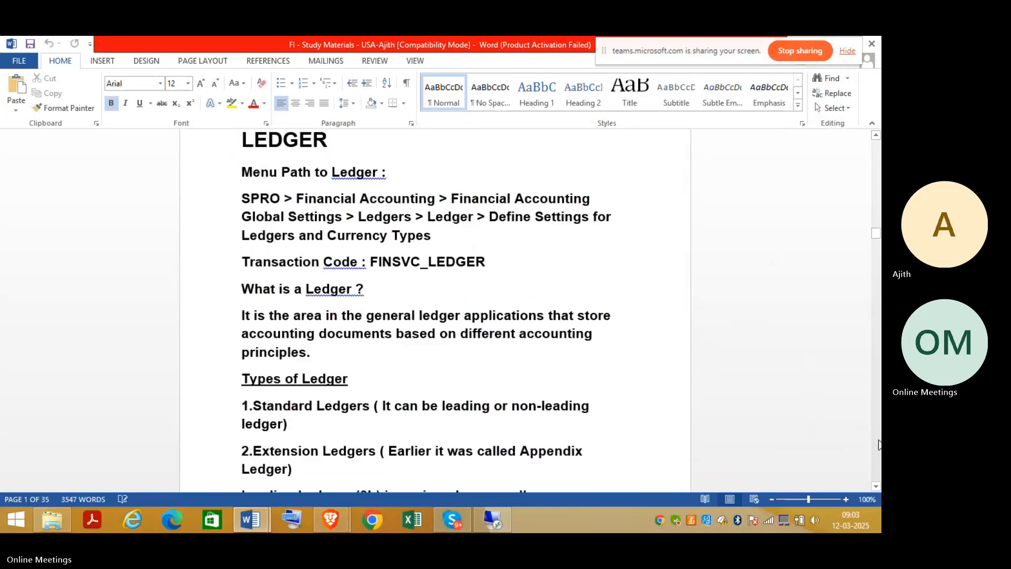
{"action": "scroll", "coordinate": [879, 444], "scroll_direction": "down", "scroll_amount": 20}
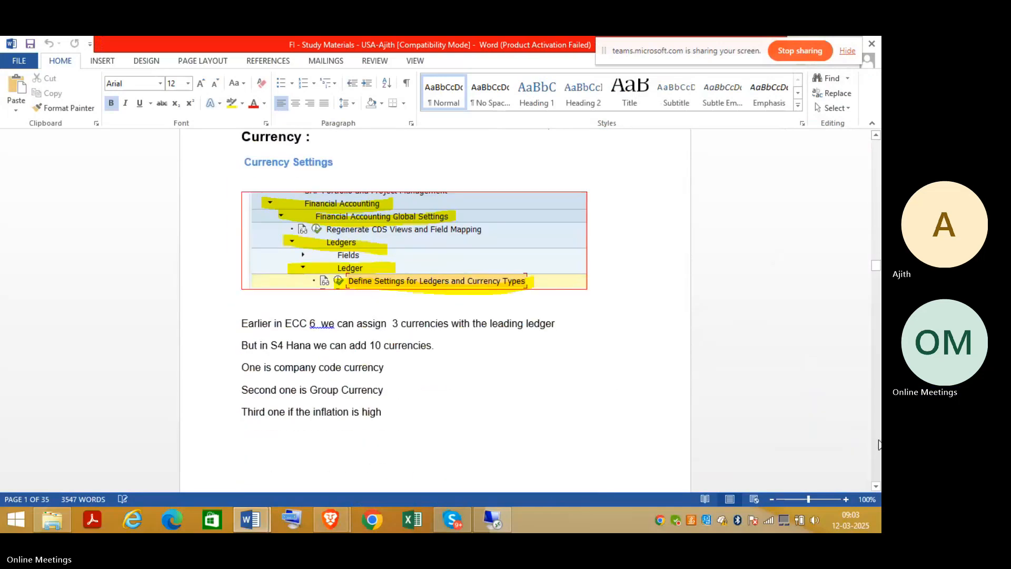
{"action": "scroll", "coordinate": [879, 444], "scroll_direction": "down", "scroll_amount": 20}
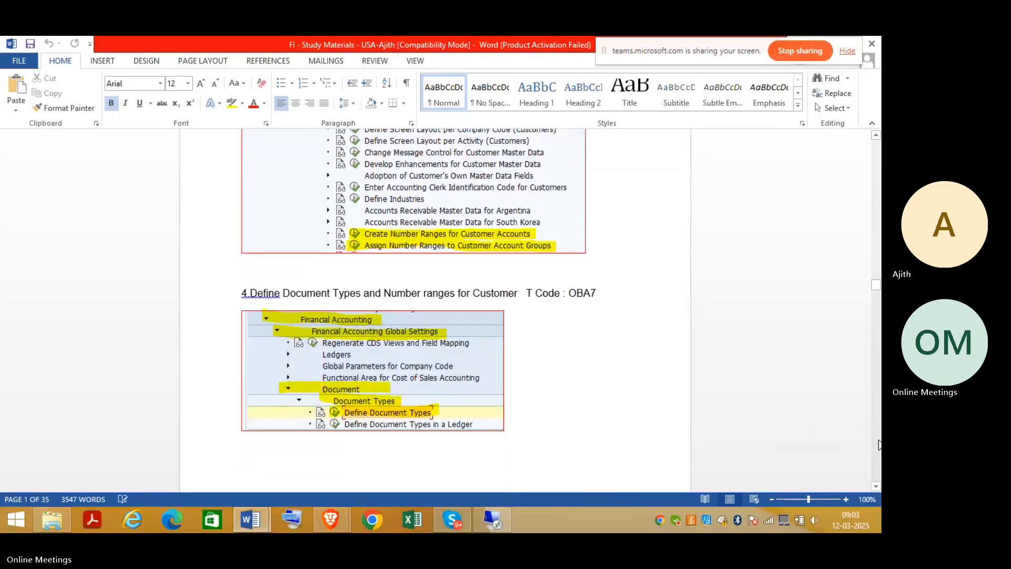
{"action": "scroll", "coordinate": [878, 444], "scroll_direction": "down", "scroll_amount": 15}
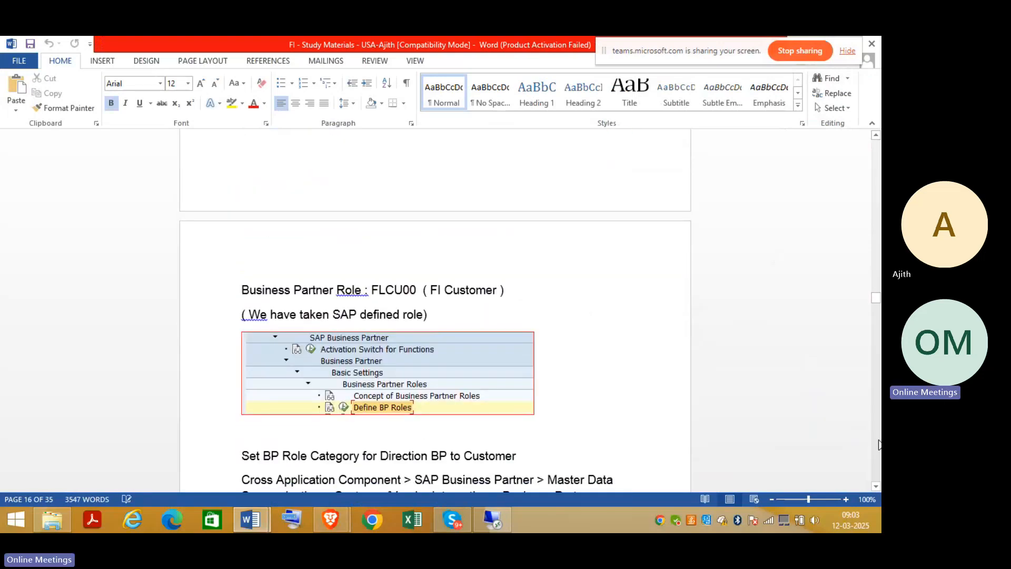
{"action": "scroll", "coordinate": [879, 443], "scroll_direction": "down", "scroll_amount": 15}
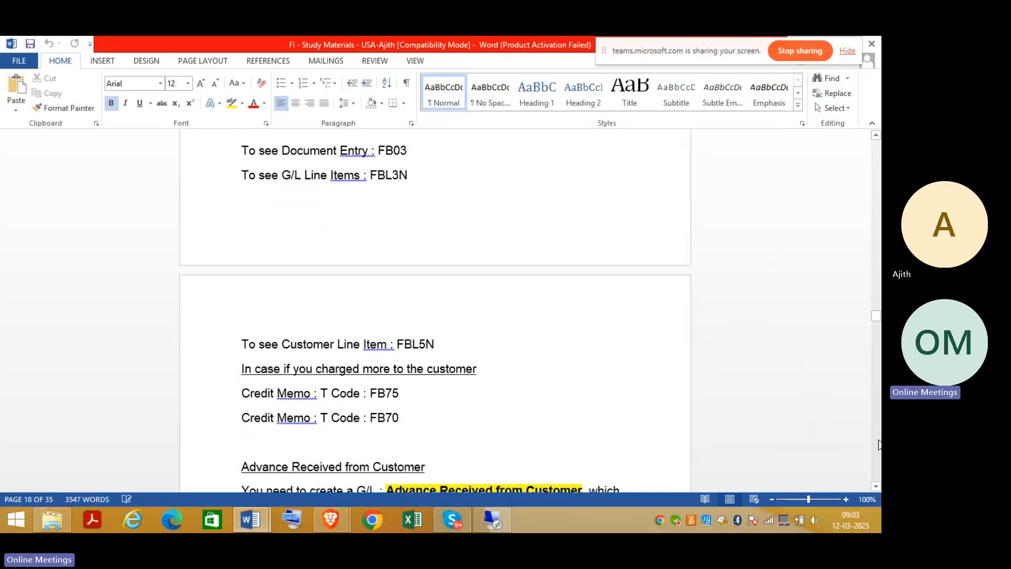
{"action": "scroll", "coordinate": [879, 444], "scroll_direction": "down", "scroll_amount": 10}
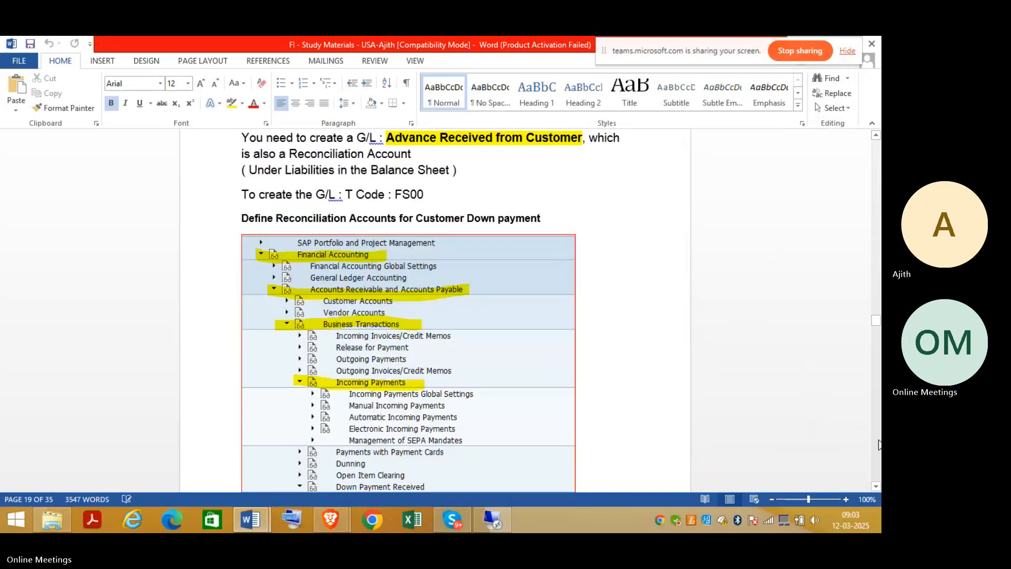
{"action": "scroll", "coordinate": [879, 444], "scroll_direction": "down", "scroll_amount": 12}
{"action": "scroll", "coordinate": [879, 443], "scroll_direction": "down", "scroll_amount": 12}
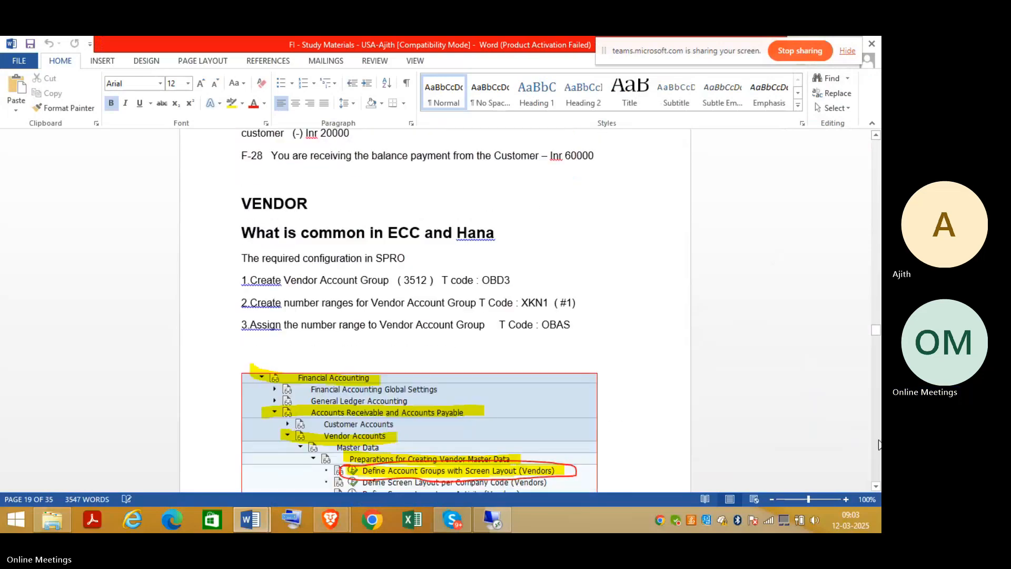
{"action": "left_click", "coordinate": [876, 486]}
{"action": "scroll", "coordinate": [876, 487], "scroll_direction": "down", "scroll_amount": 14}
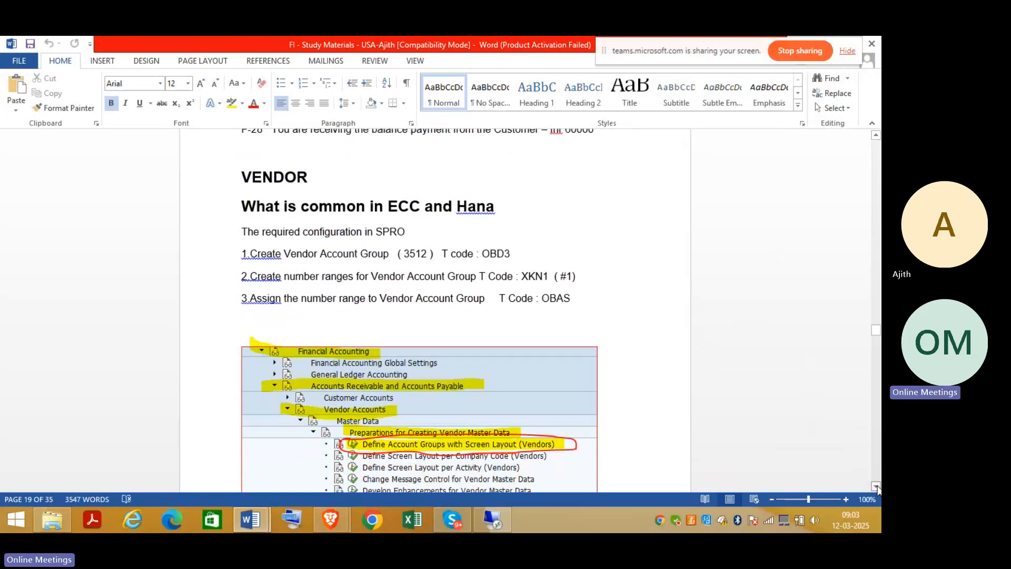
{"action": "scroll", "coordinate": [877, 487], "scroll_direction": "down", "scroll_amount": 6}
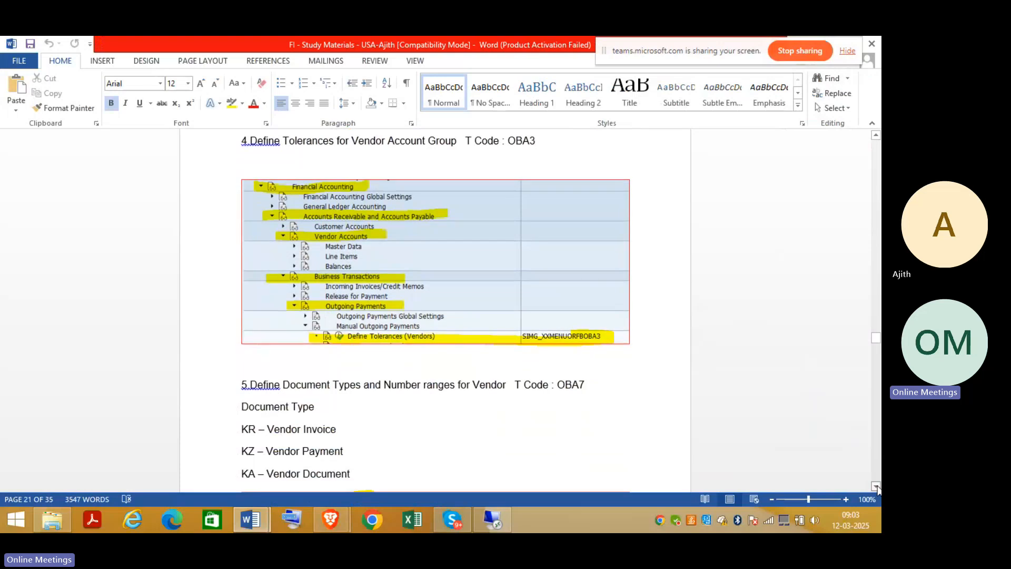
{"action": "scroll", "coordinate": [876, 487], "scroll_direction": "down", "scroll_amount": 3}
{"action": "scroll", "coordinate": [876, 486], "scroll_direction": "down", "scroll_amount": 8}
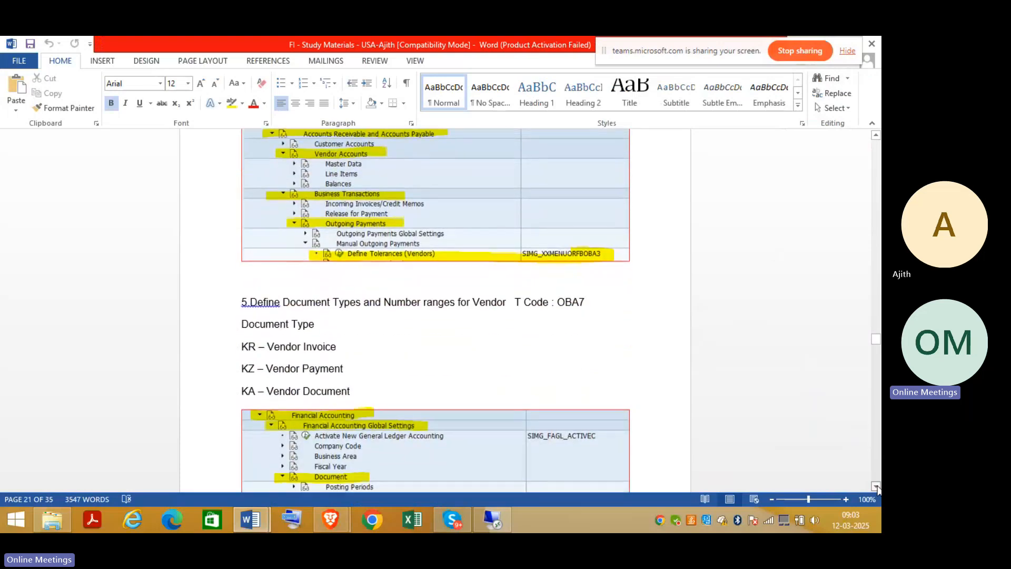
{"action": "scroll", "coordinate": [876, 486], "scroll_direction": "down", "scroll_amount": 10}
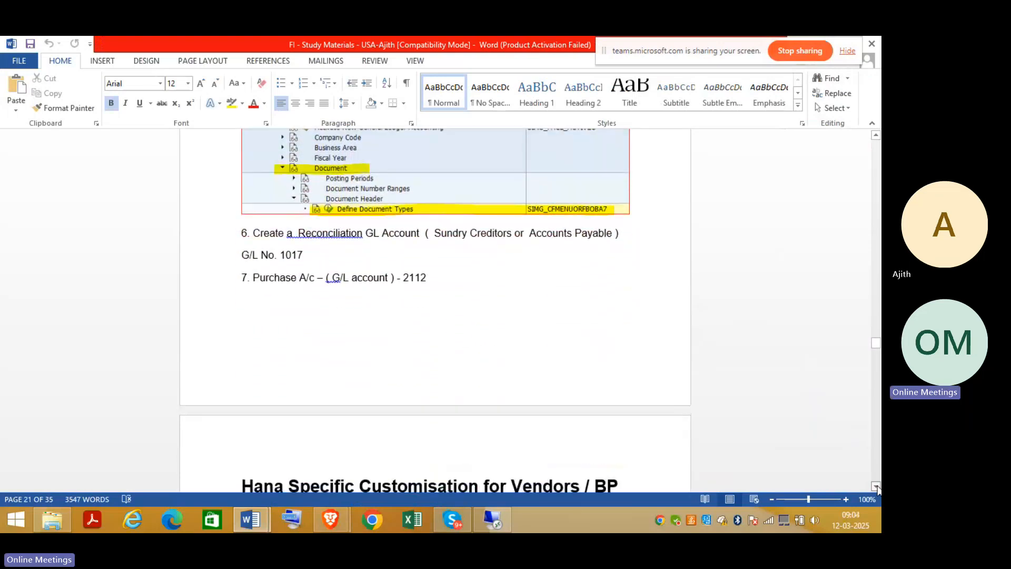
{"action": "scroll", "coordinate": [876, 487], "scroll_direction": "down", "scroll_amount": 10}
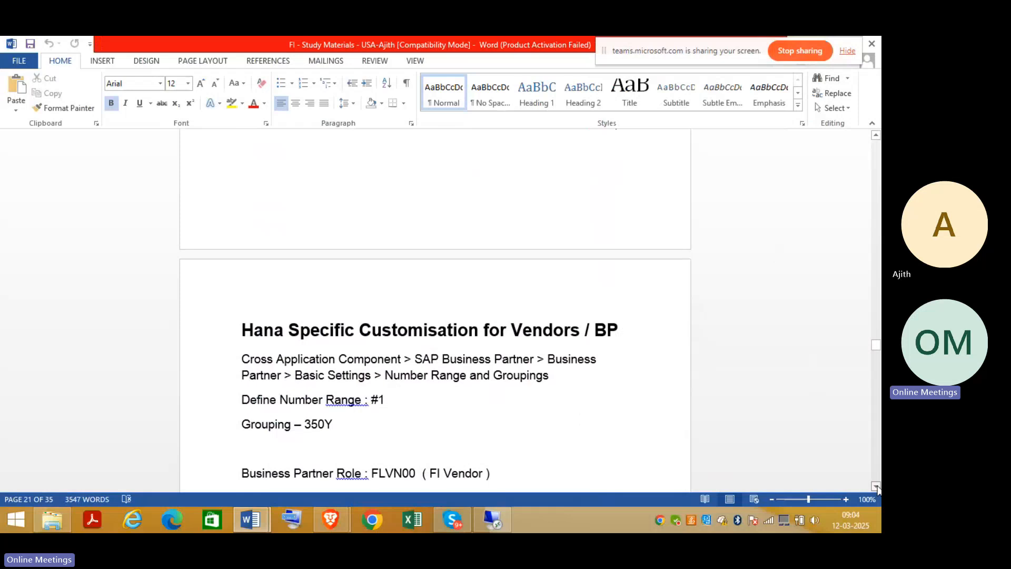
{"action": "scroll", "coordinate": [877, 486], "scroll_direction": "down", "scroll_amount": 12}
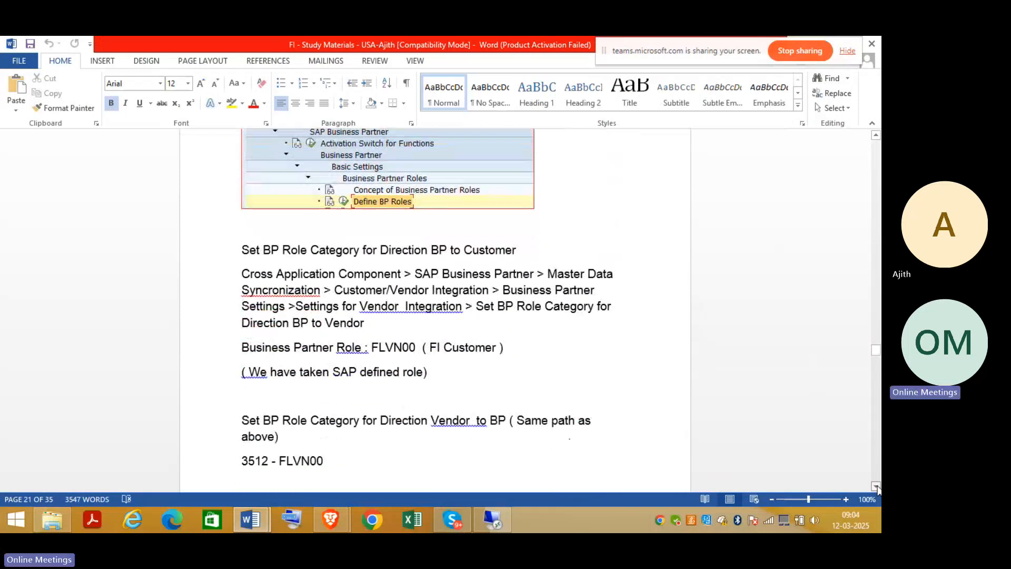
{"action": "scroll", "coordinate": [876, 486], "scroll_direction": "down", "scroll_amount": 4}
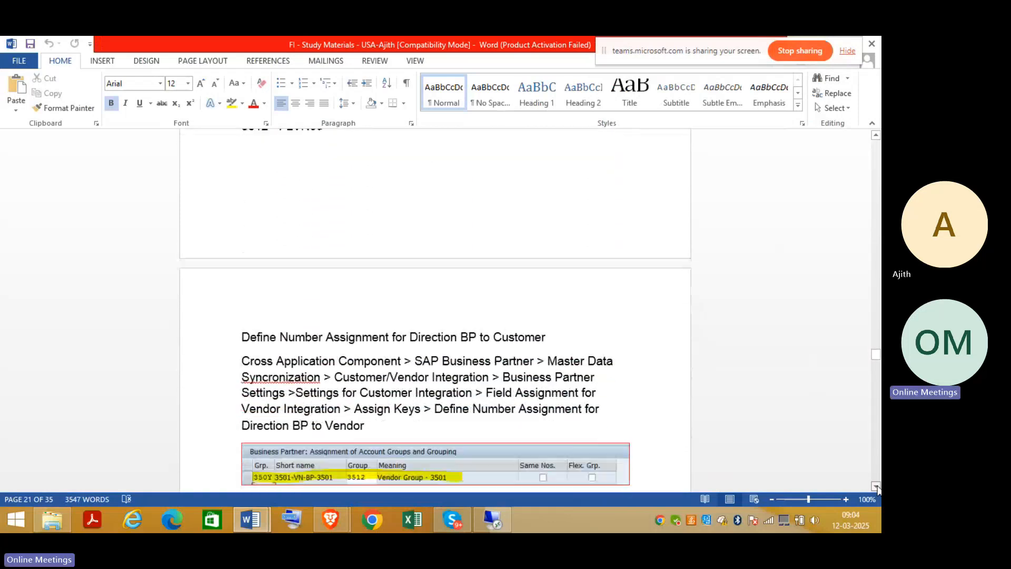
{"action": "scroll", "coordinate": [876, 486], "scroll_direction": "down", "scroll_amount": 10}
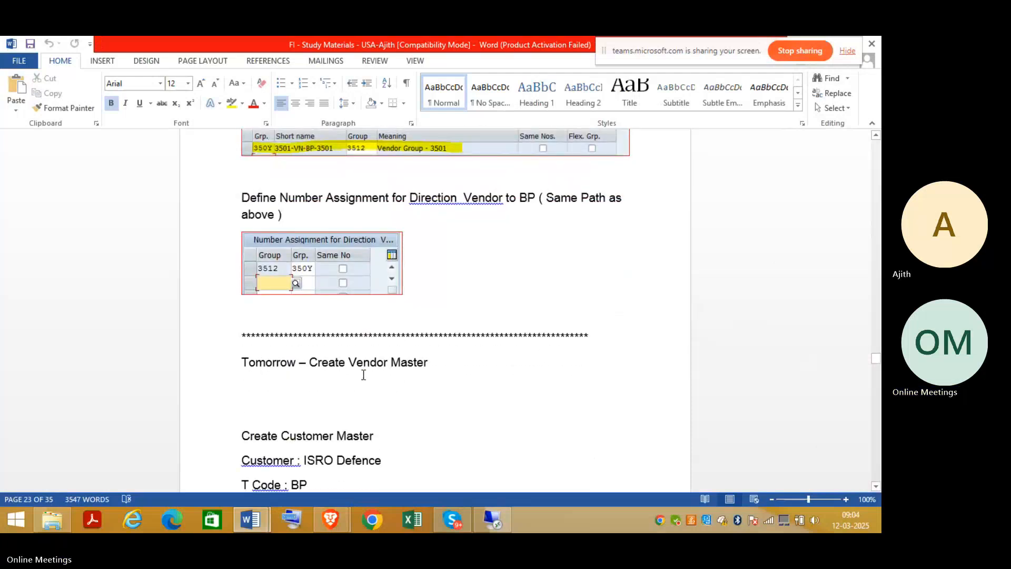
Change the line 'Tomorrow – Create Vendor Master' to read 'Creation of Vendor Master'.
{"action": "left_click", "coordinate": [243, 362]}
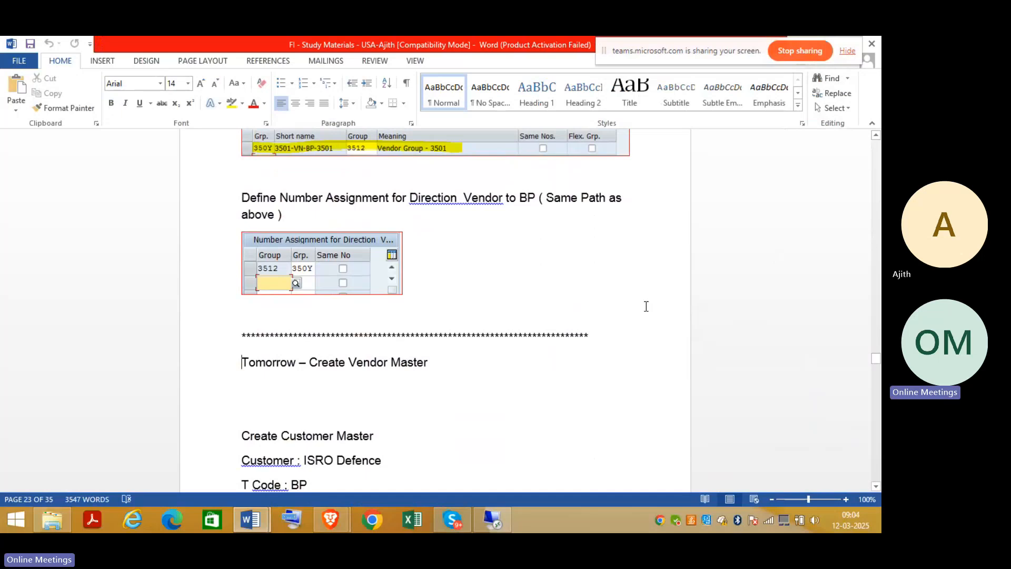
{"action": "key", "text": "Delete"}
{"action": "key", "text": "Delete"}
{"action": "key", "text": "Delete"}
{"action": "key", "text": "Delete"}
{"action": "key", "text": "Delete"}
{"action": "key", "text": "Delete"}
{"action": "key", "text": "Delete"}
{"action": "key", "text": "Delete"}
{"action": "key", "text": "Delete"}
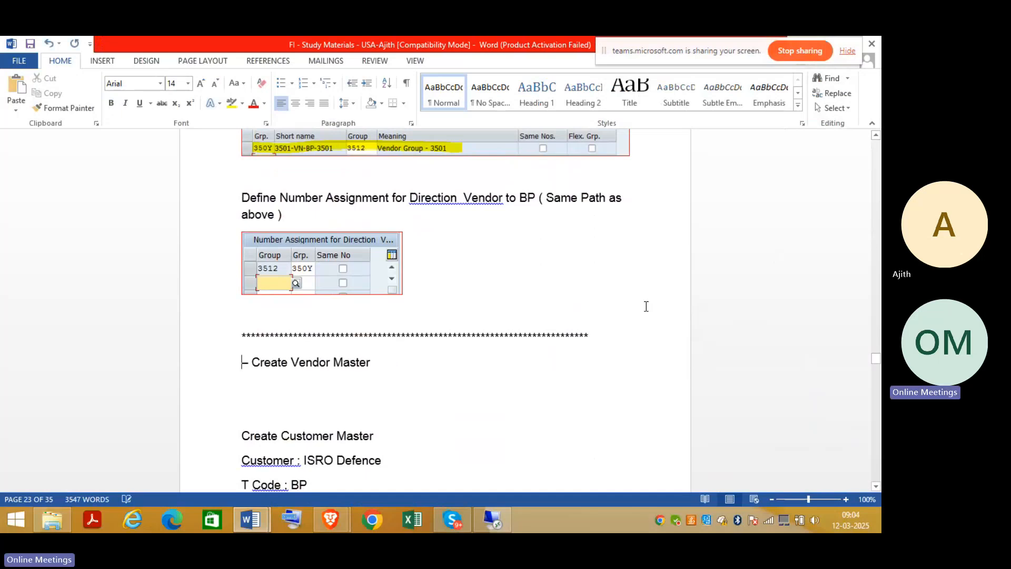
{"action": "key", "text": "Delete"}
{"action": "key", "text": "Delete"}
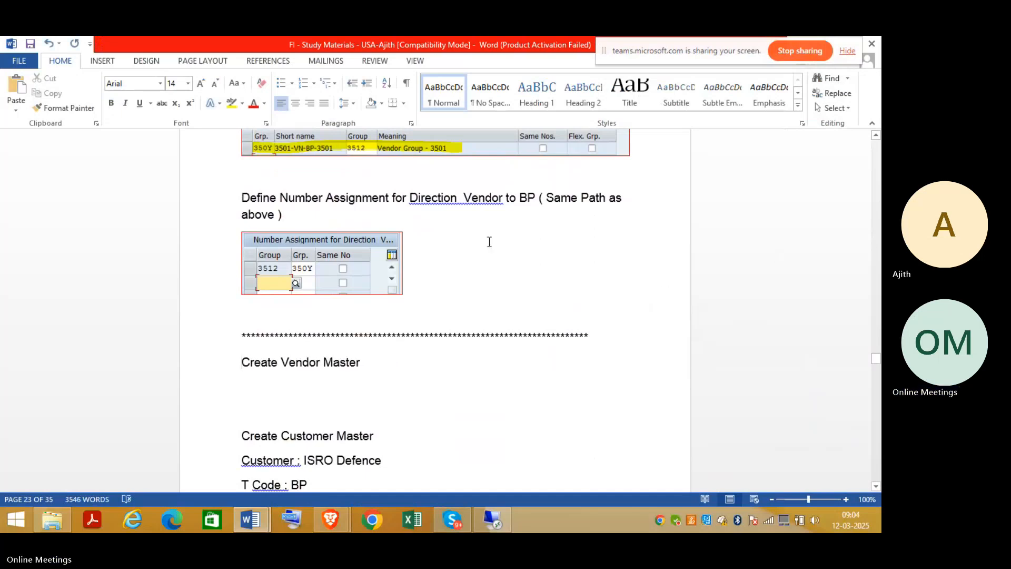
{"action": "left_click", "coordinate": [274, 362]}
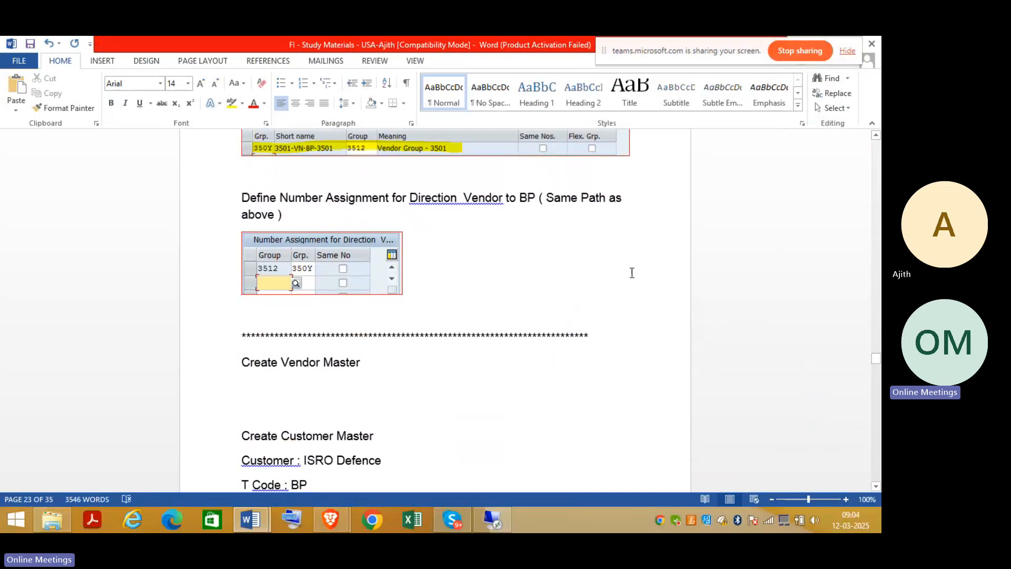
{"action": "key", "text": "Delete"}
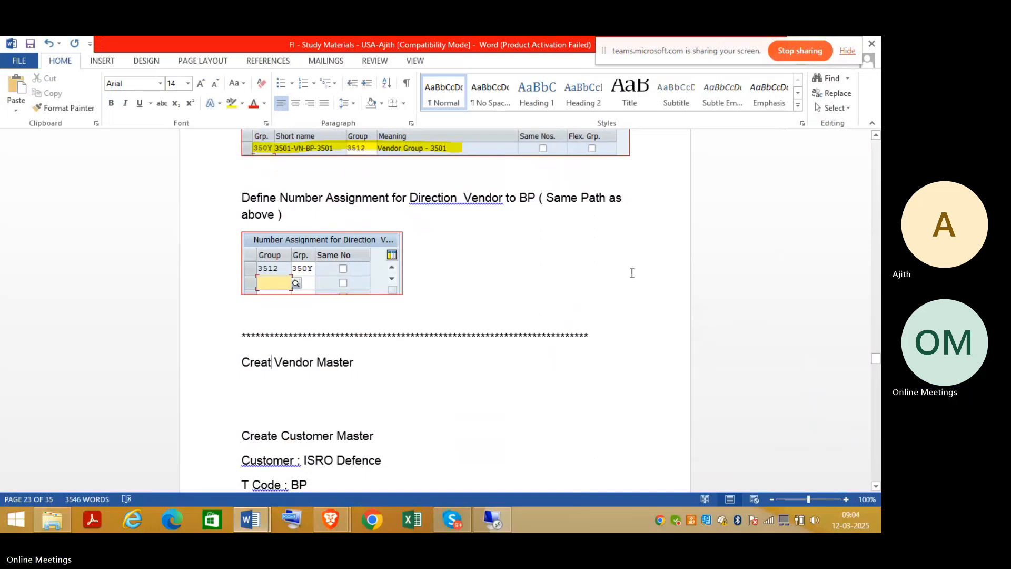
{"action": "type", "text": "ion "}
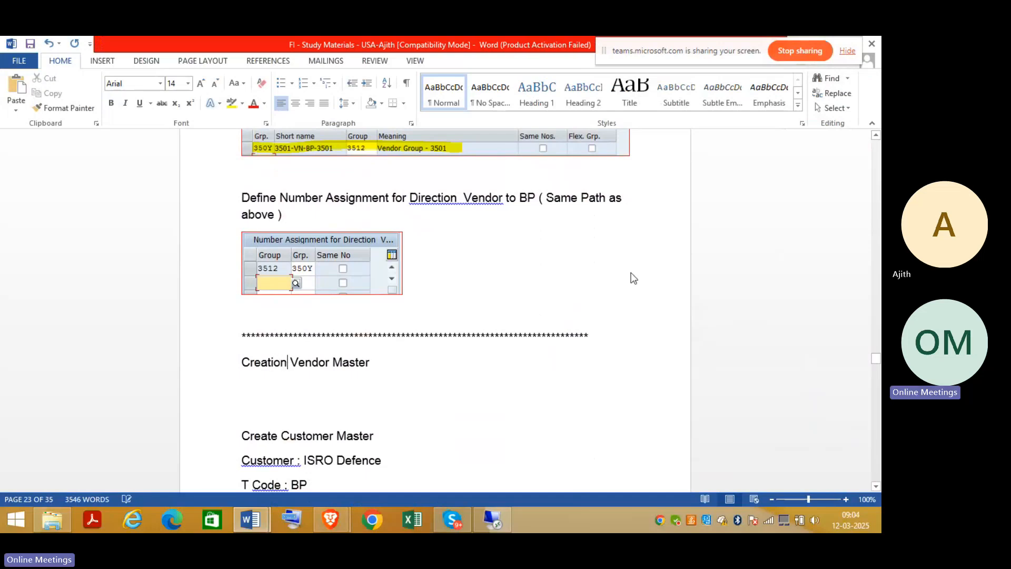
{"action": "type", "text": "of"}
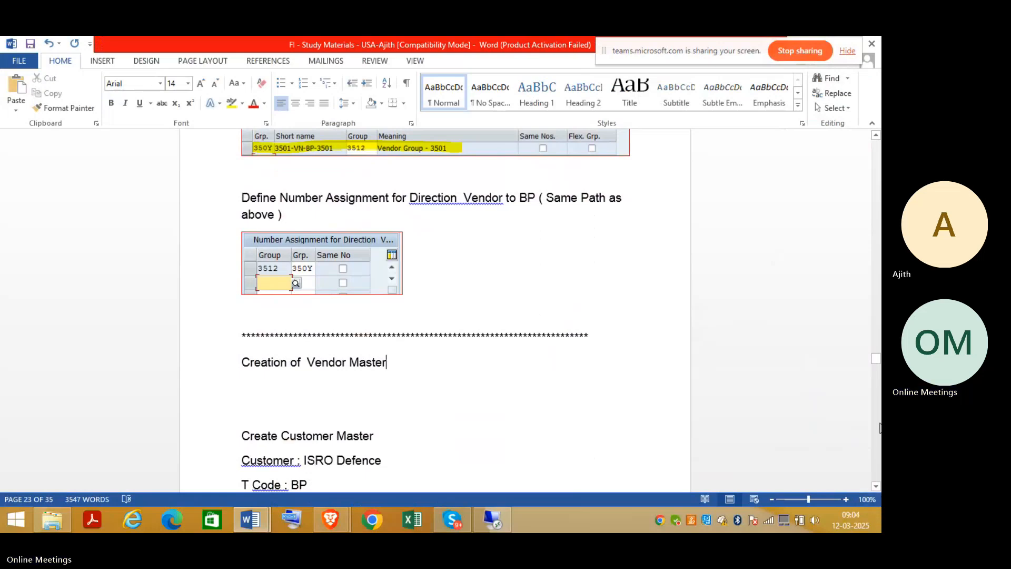
{"action": "mouse_move", "coordinate": [876, 359]}
{"action": "left_mouse_down"}
{"action": "mouse_move", "coordinate": [878, 386]}
{"action": "mouse_move", "coordinate": [876, 362]}
{"action": "left_mouse_up"}
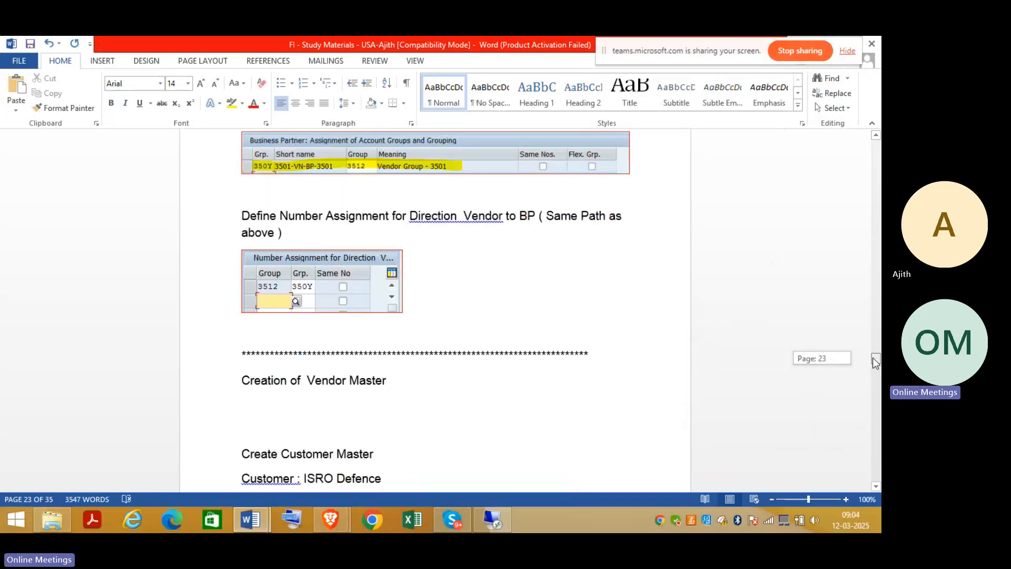
Push the Create Customer Master section to the next page, then switch to SAP.
{"action": "left_click", "coordinate": [654, 386]}
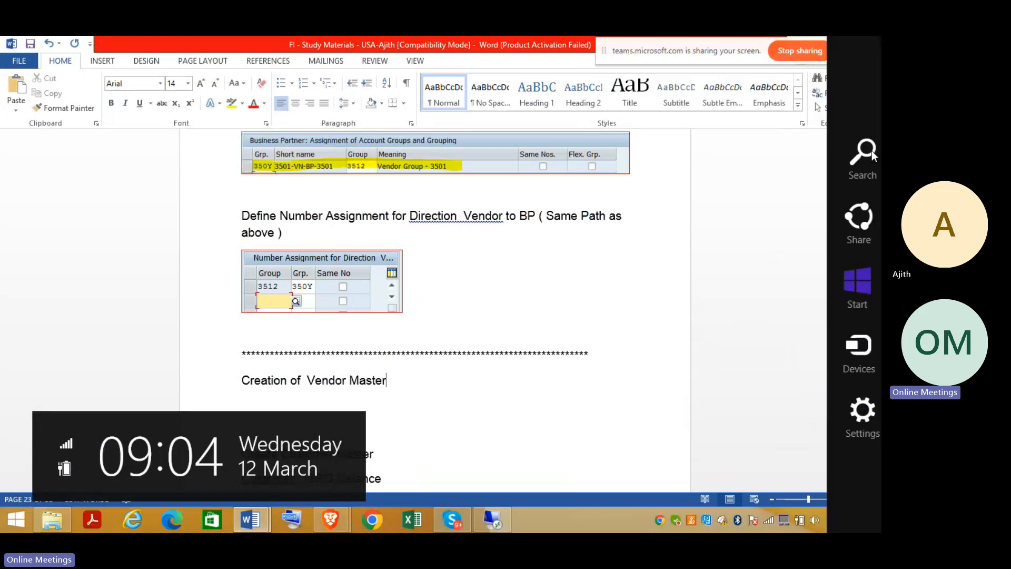
{"action": "scroll", "coordinate": [876, 163], "scroll_direction": "up", "scroll_amount": 20}
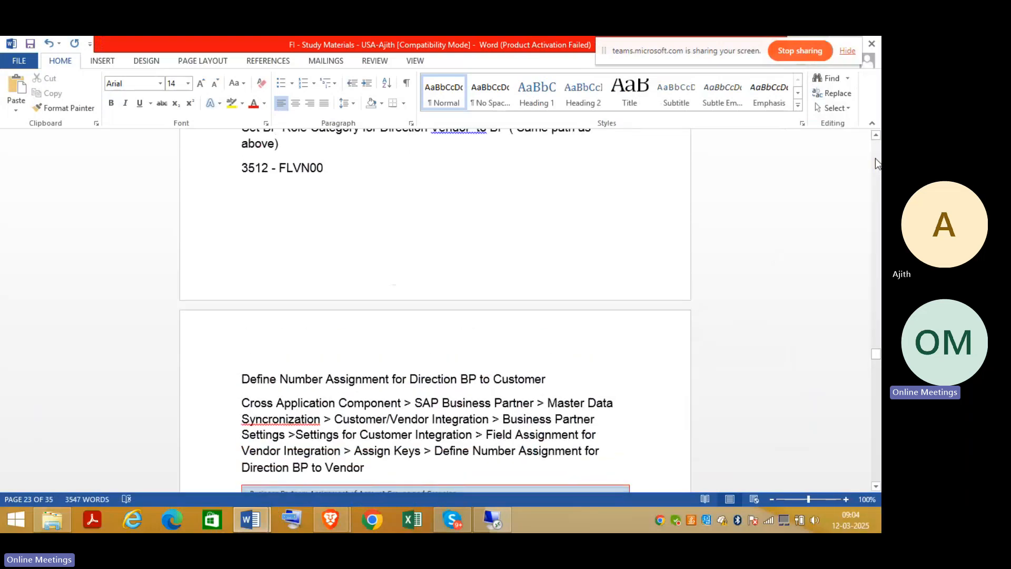
{"action": "scroll", "coordinate": [875, 158], "scroll_direction": "up", "scroll_amount": 20}
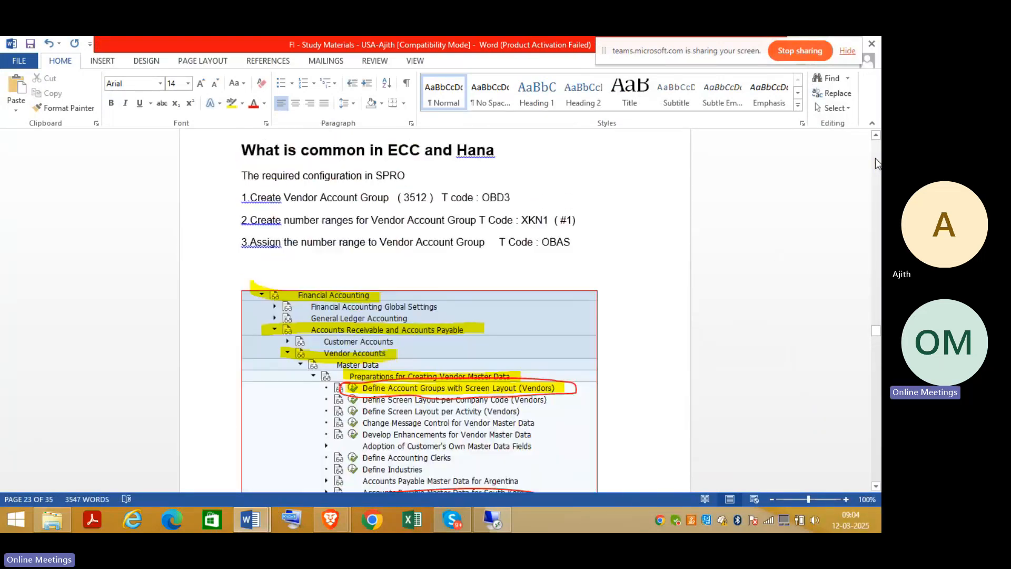
{"action": "scroll", "coordinate": [875, 158], "scroll_direction": "up", "scroll_amount": 6}
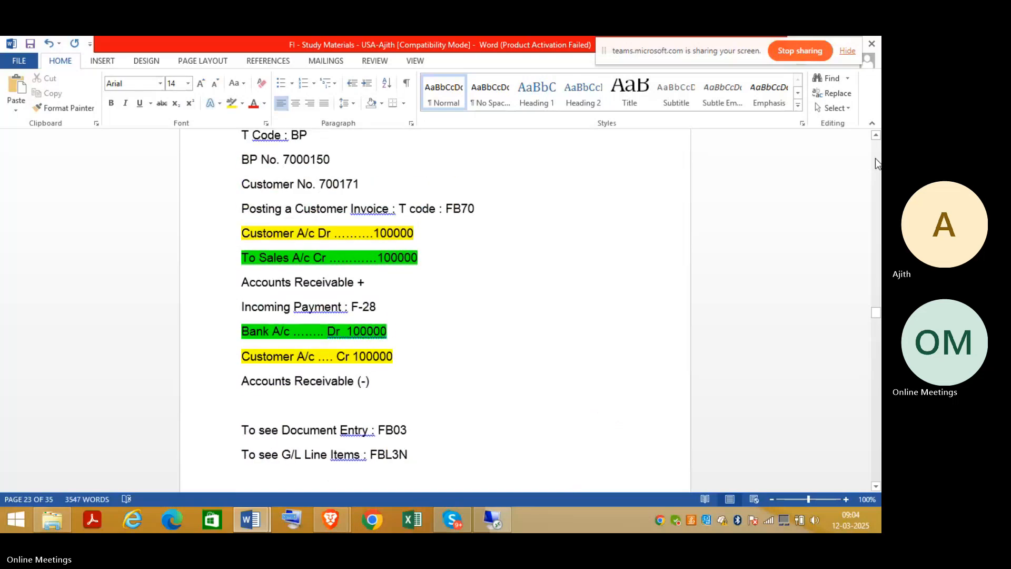
{"action": "scroll", "coordinate": [875, 158], "scroll_direction": "up", "scroll_amount": 6}
{"action": "scroll", "coordinate": [875, 158], "scroll_direction": "up", "scroll_amount": 6}
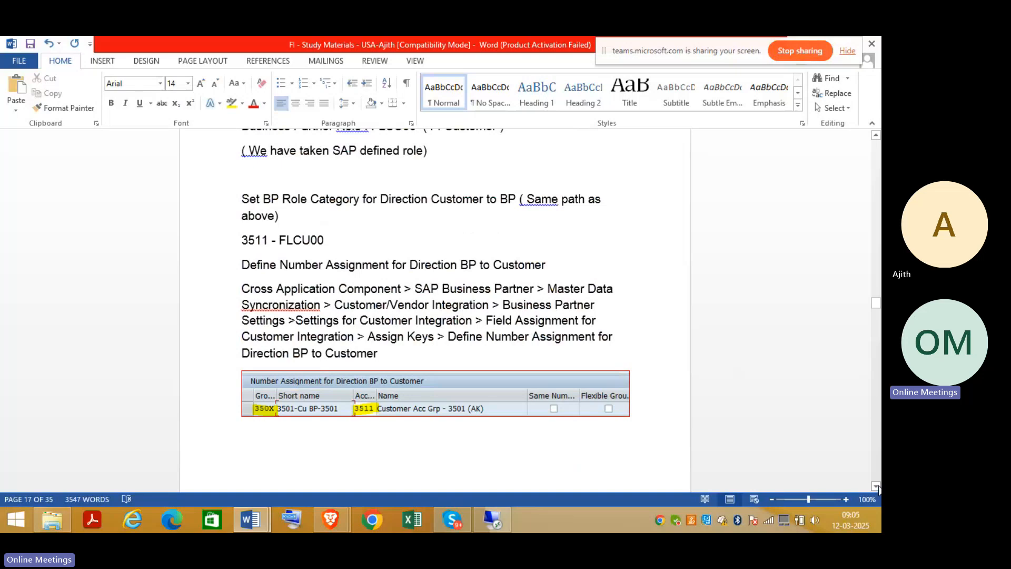
{"action": "scroll", "coordinate": [876, 489], "scroll_direction": "down", "scroll_amount": 7}
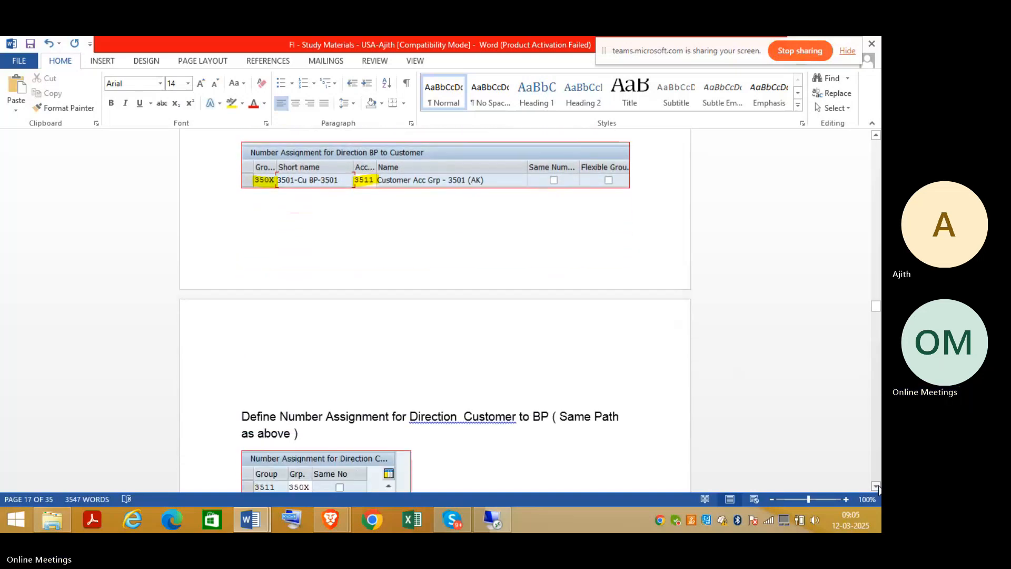
{"action": "scroll", "coordinate": [877, 488], "scroll_direction": "down", "scroll_amount": 5}
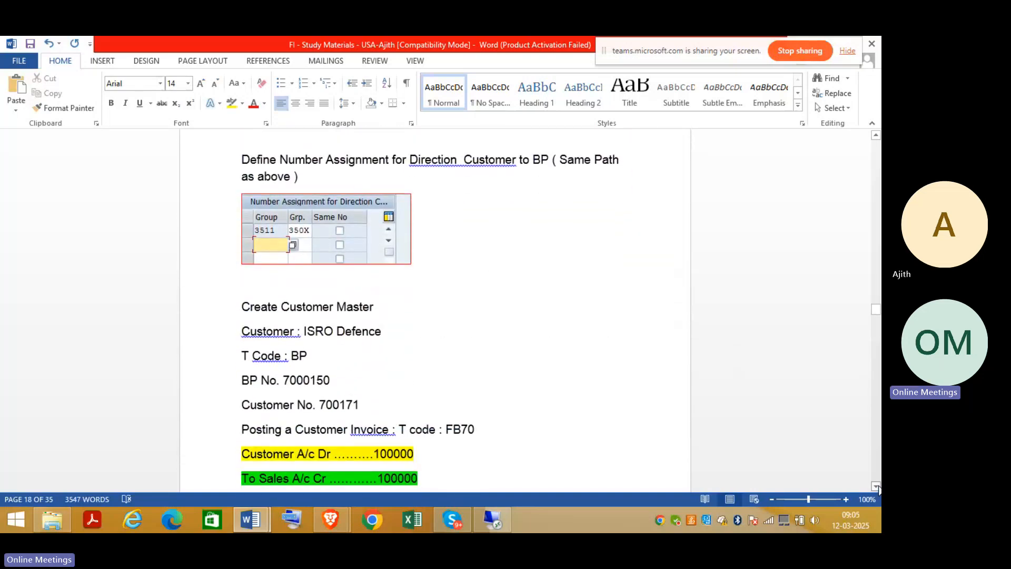
{"action": "scroll", "coordinate": [877, 489], "scroll_direction": "down", "scroll_amount": 5}
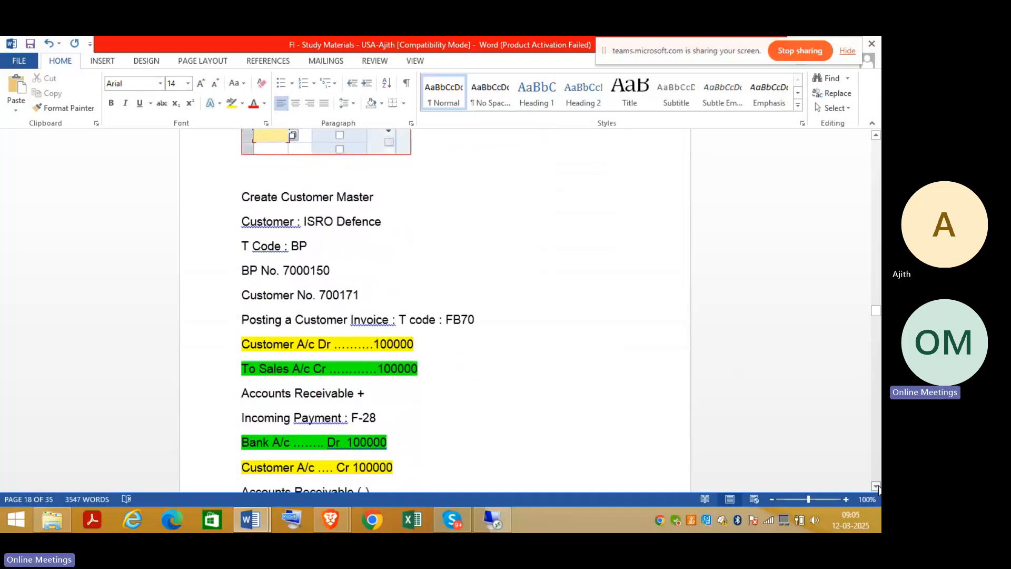
{"action": "scroll", "coordinate": [877, 488], "scroll_direction": "down", "scroll_amount": 5}
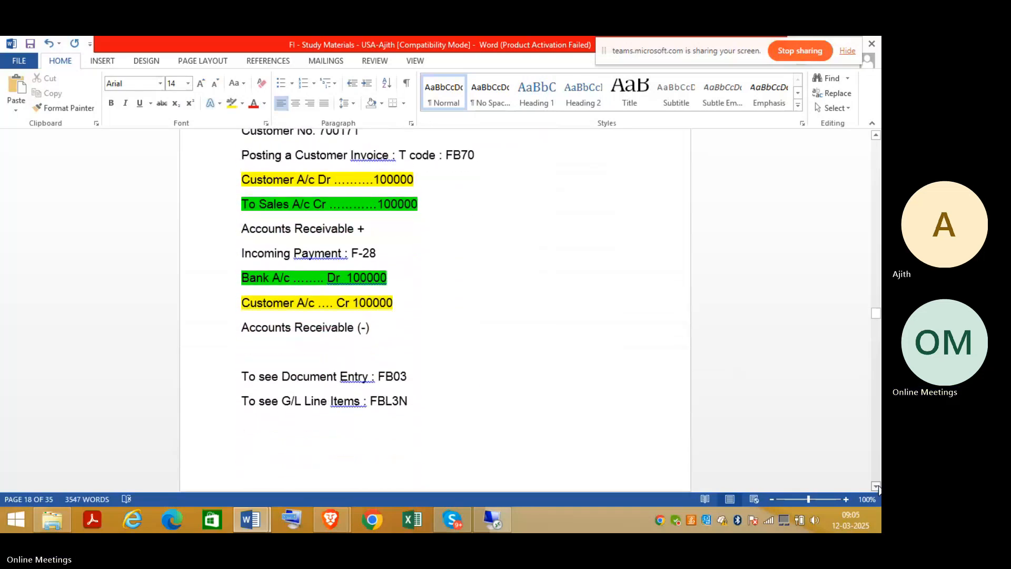
{"action": "scroll", "coordinate": [876, 488], "scroll_direction": "down", "scroll_amount": 5}
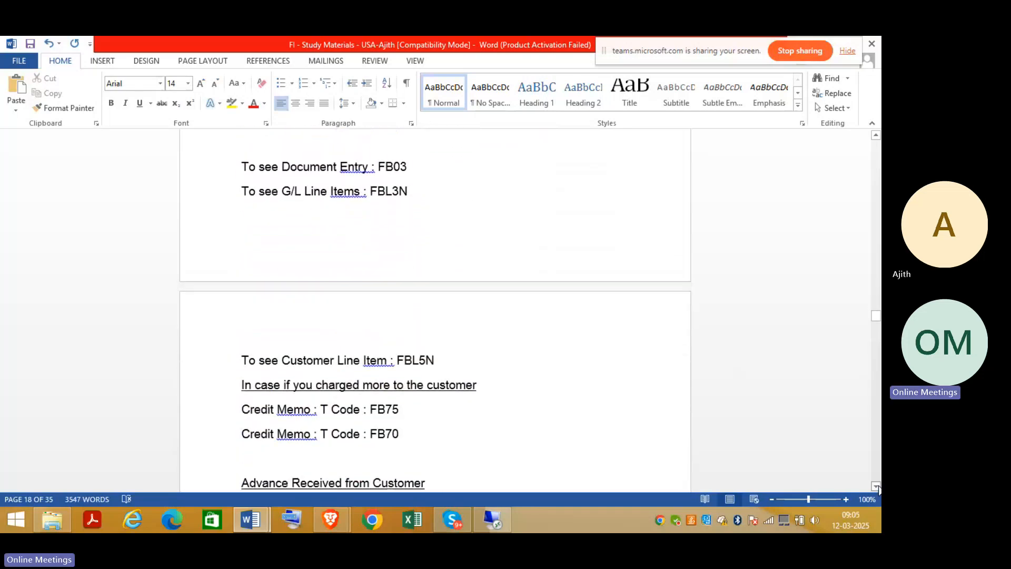
{"action": "scroll", "coordinate": [876, 489], "scroll_direction": "down", "scroll_amount": 8}
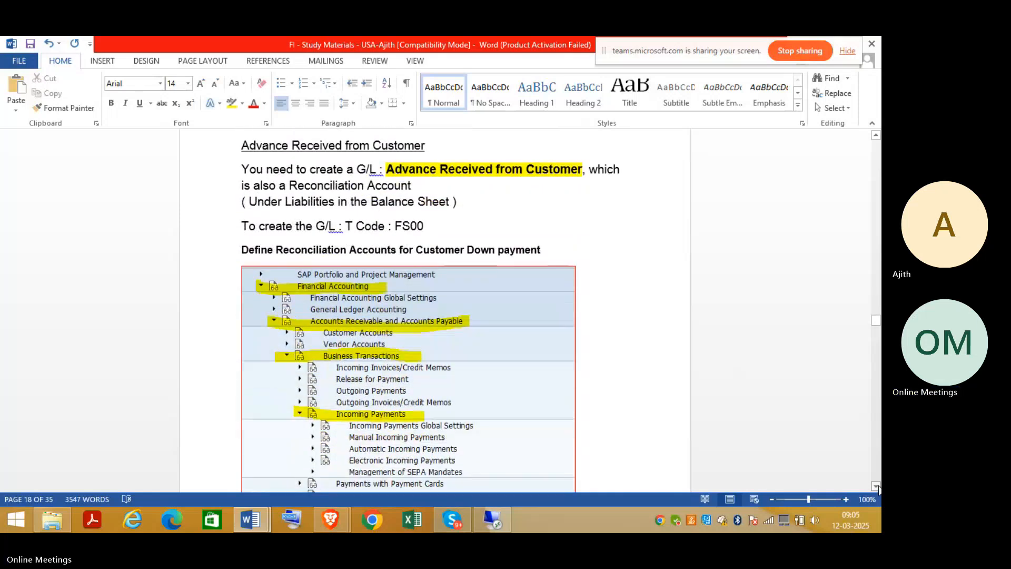
{"action": "scroll", "coordinate": [877, 488], "scroll_direction": "down", "scroll_amount": 4}
{"action": "scroll", "coordinate": [877, 488], "scroll_direction": "down", "scroll_amount": 7}
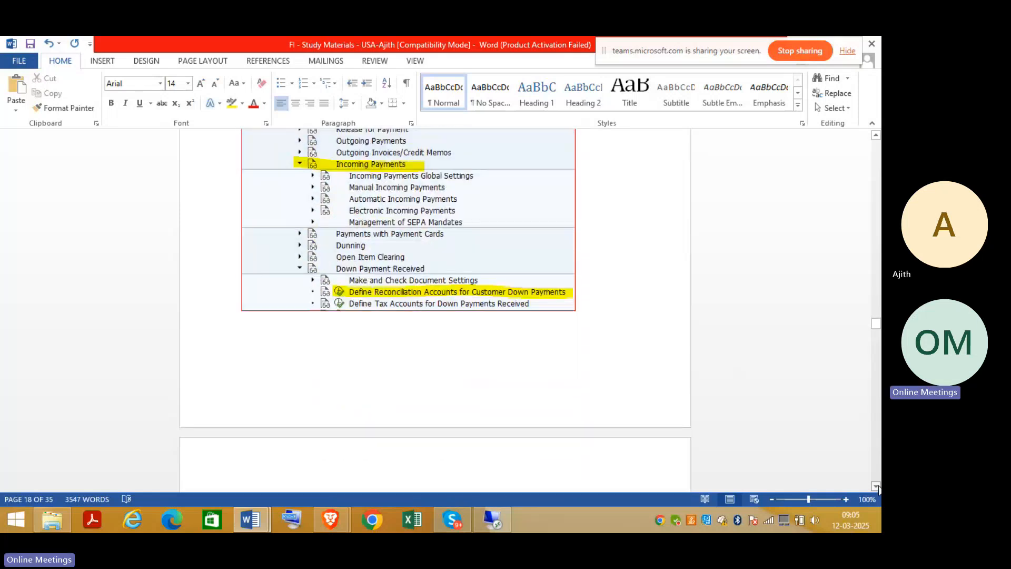
{"action": "scroll", "coordinate": [876, 489], "scroll_direction": "down", "scroll_amount": 2}
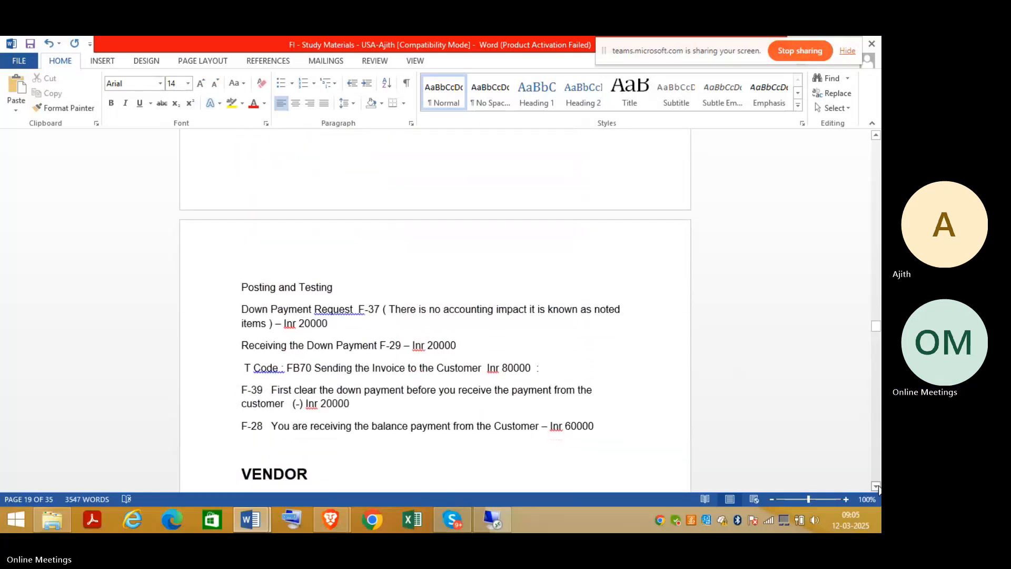
{"action": "scroll", "coordinate": [877, 489], "scroll_direction": "down", "scroll_amount": 8}
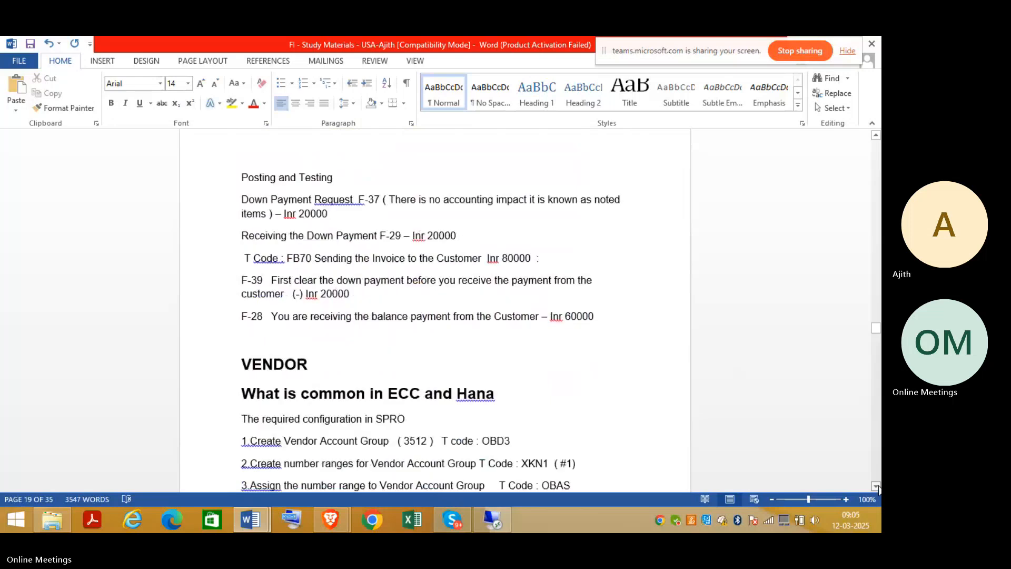
{"action": "scroll", "coordinate": [877, 489], "scroll_direction": "down", "scroll_amount": 7}
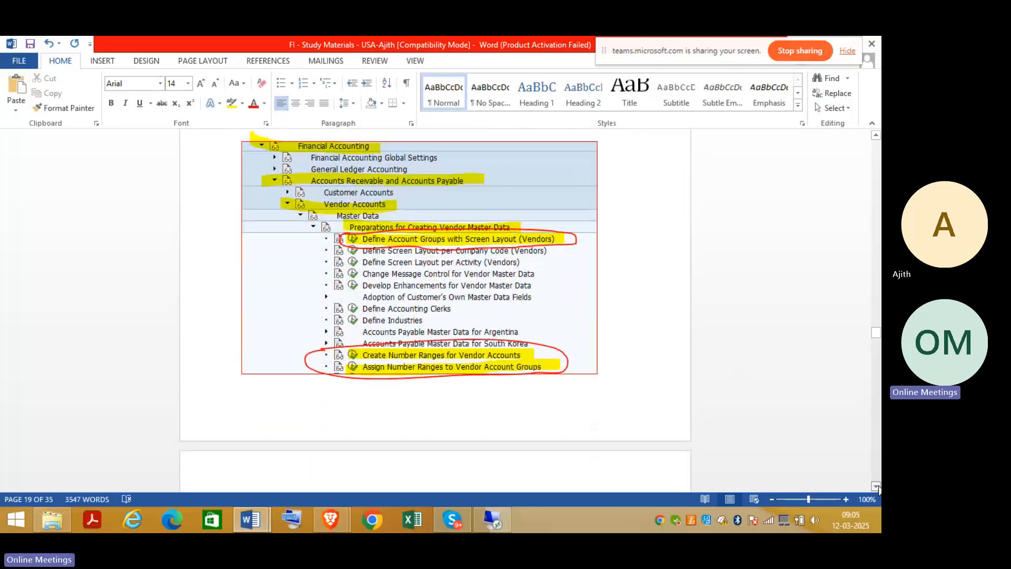
{"action": "scroll", "coordinate": [877, 489], "scroll_direction": "down", "scroll_amount": 6}
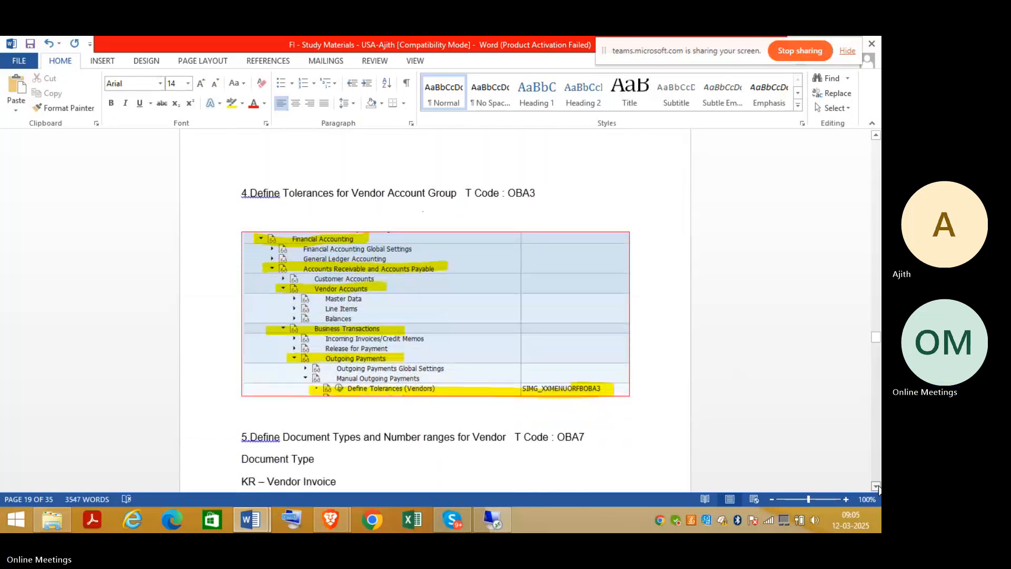
{"action": "scroll", "coordinate": [877, 489], "scroll_direction": "down", "scroll_amount": 9}
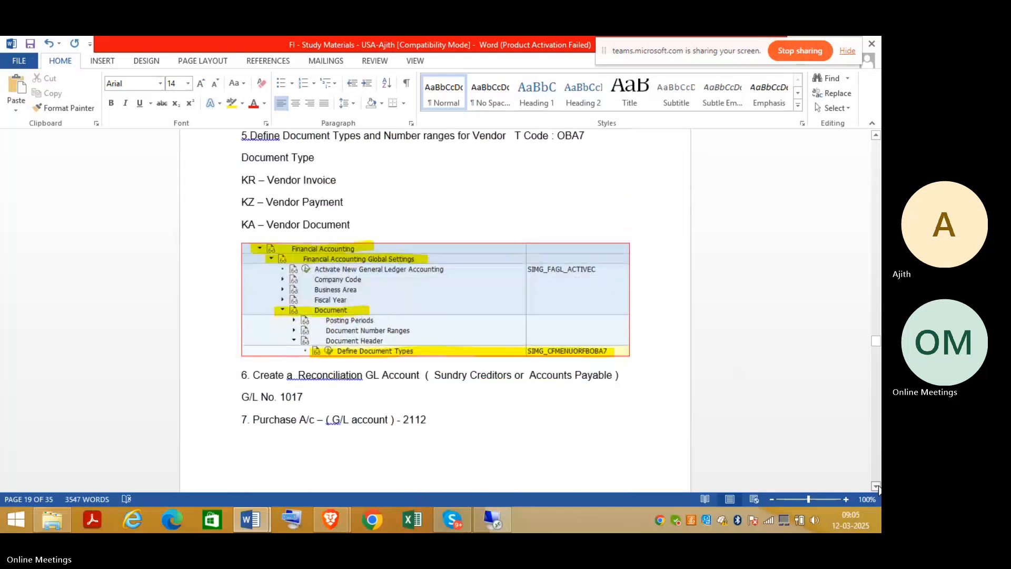
{"action": "scroll", "coordinate": [877, 489], "scroll_direction": "down", "scroll_amount": 8}
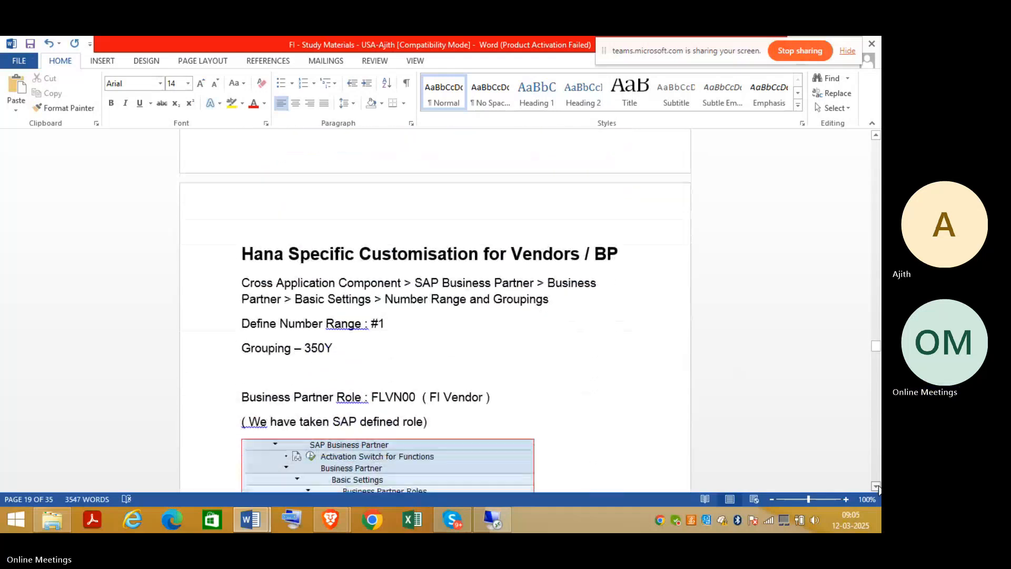
{"action": "scroll", "coordinate": [877, 489], "scroll_direction": "down", "scroll_amount": 8}
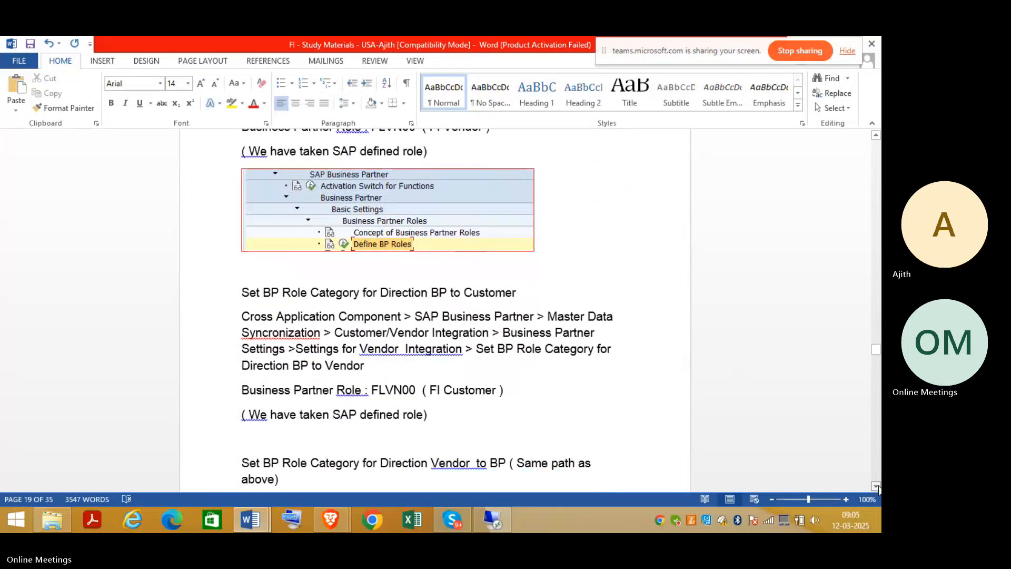
{"action": "scroll", "coordinate": [877, 489], "scroll_direction": "down", "scroll_amount": 8}
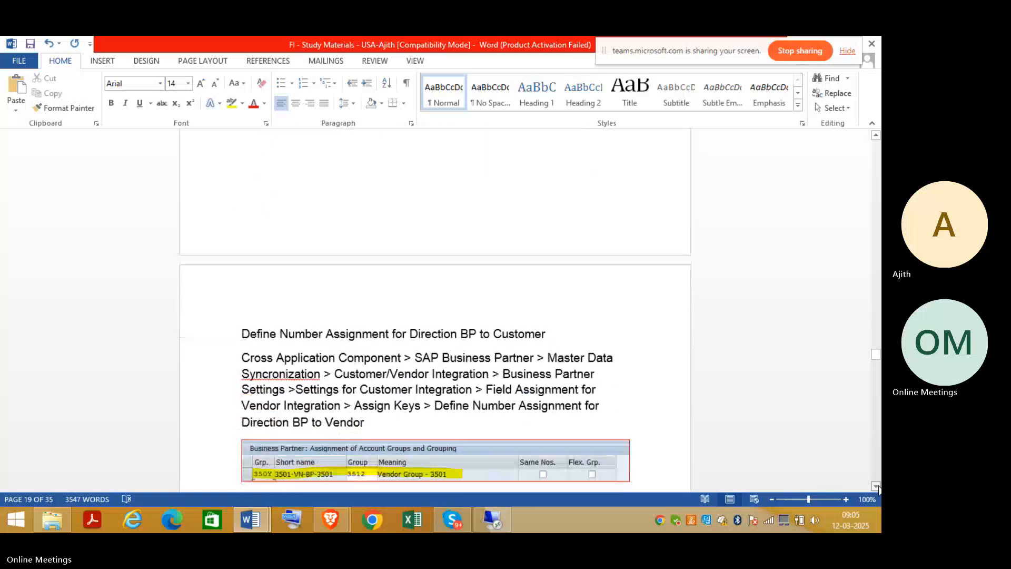
{"action": "scroll", "coordinate": [877, 489], "scroll_direction": "down", "scroll_amount": 3}
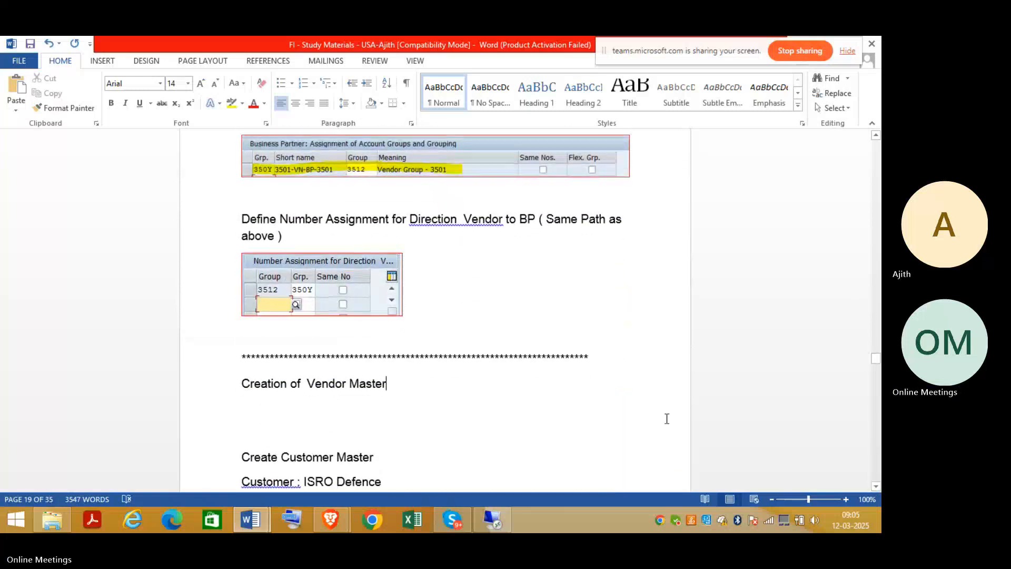
{"action": "left_click", "coordinate": [245, 456]}
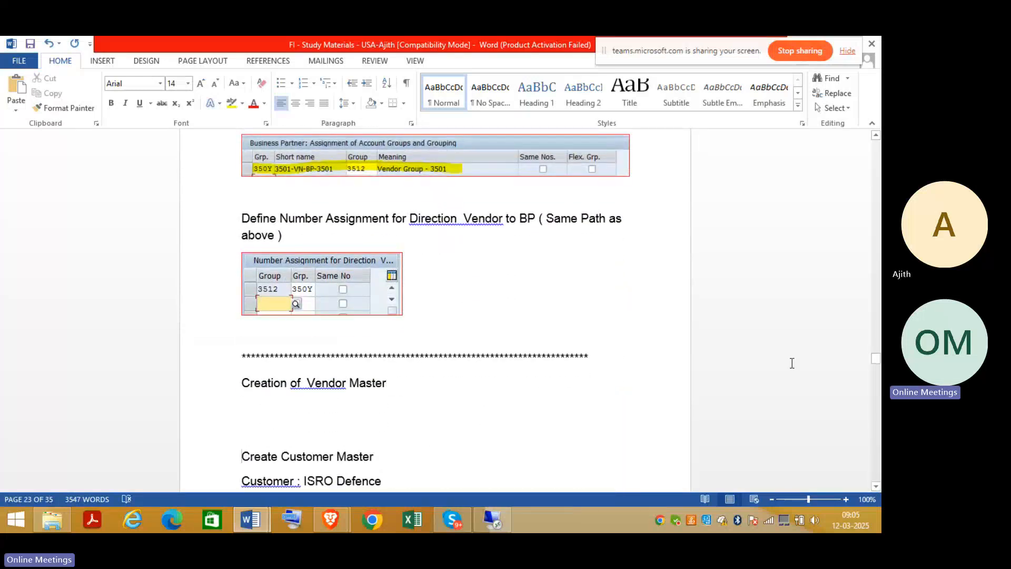
{"action": "key", "text": "Return"}
{"action": "key", "text": "Return"}
{"action": "key", "text": "Return"}
{"action": "key", "text": "Return"}
{"action": "key", "text": "Return"}
{"action": "key", "text": "Return"}
{"action": "key", "text": "Return"}
{"action": "key", "text": "Return"}
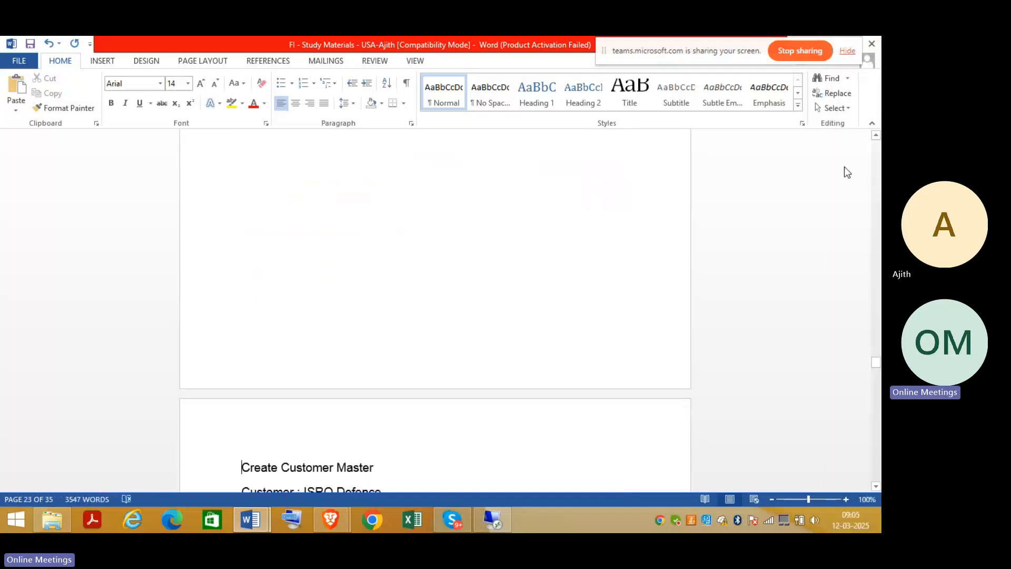
{"action": "scroll", "coordinate": [876, 158], "scroll_direction": "up", "scroll_amount": 5}
{"action": "left_click", "coordinate": [406, 439]}
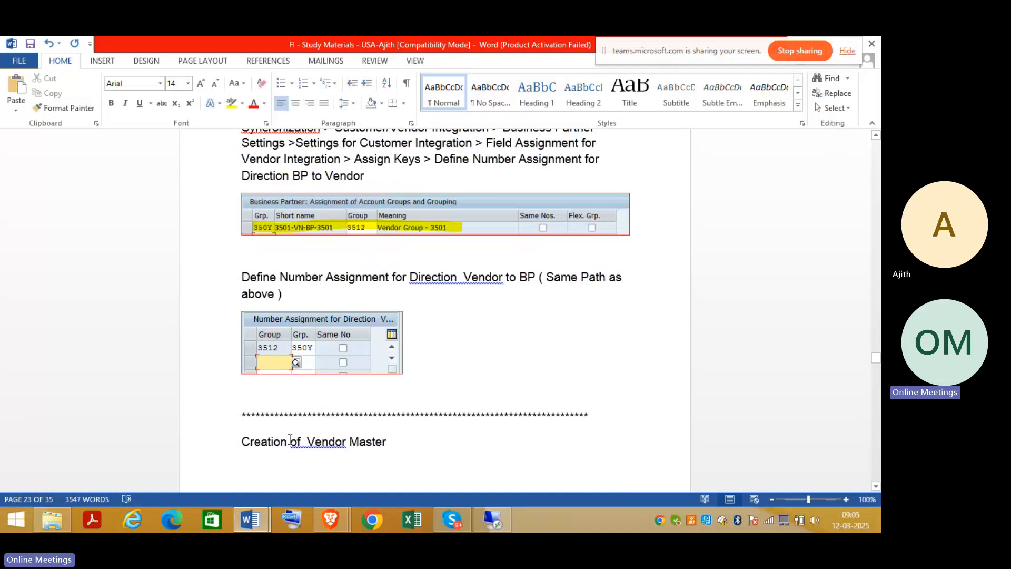
{"action": "left_click", "coordinate": [492, 520]}
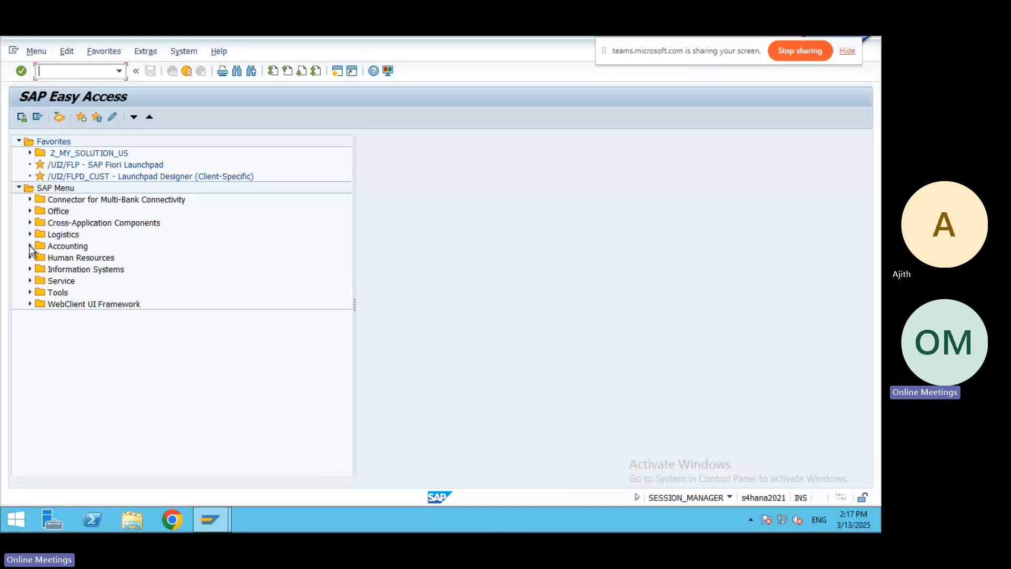
Launch FK01 - Create from Accounting > Financial Accounting > Accounts Payable > Master Records.
{"action": "left_click", "coordinate": [30, 245]}
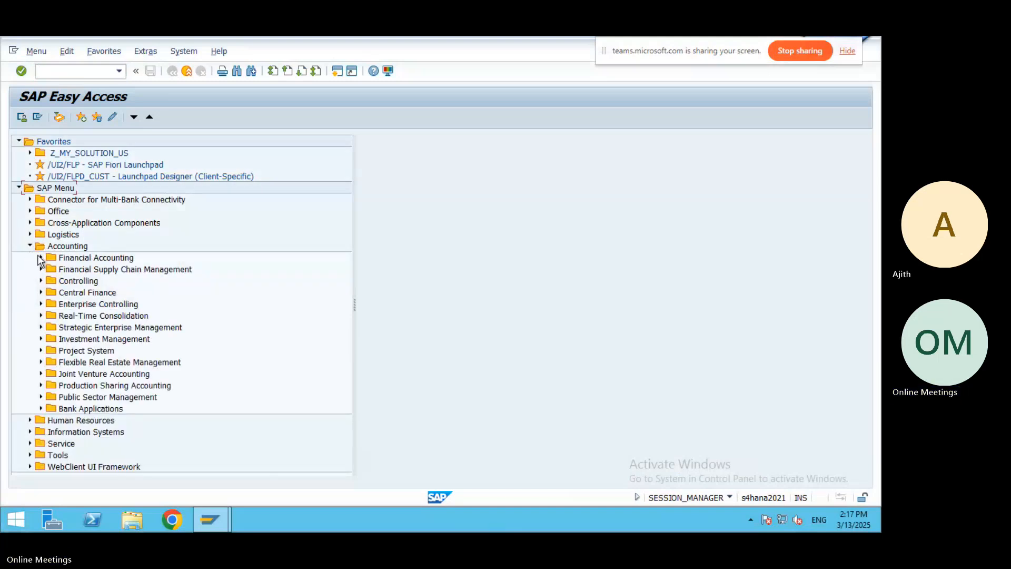
{"action": "left_click", "coordinate": [40, 258]}
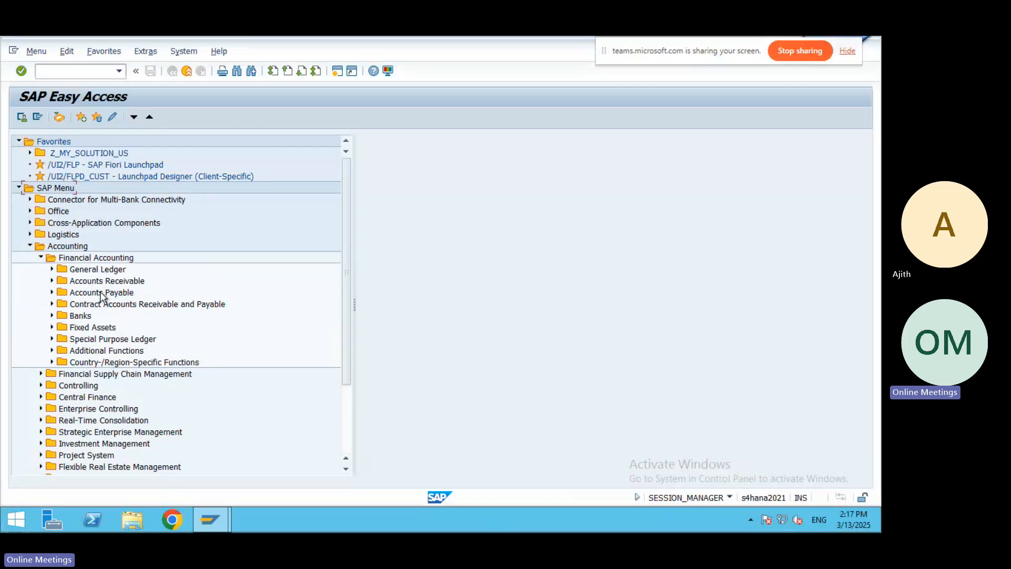
{"action": "left_click", "coordinate": [52, 293]}
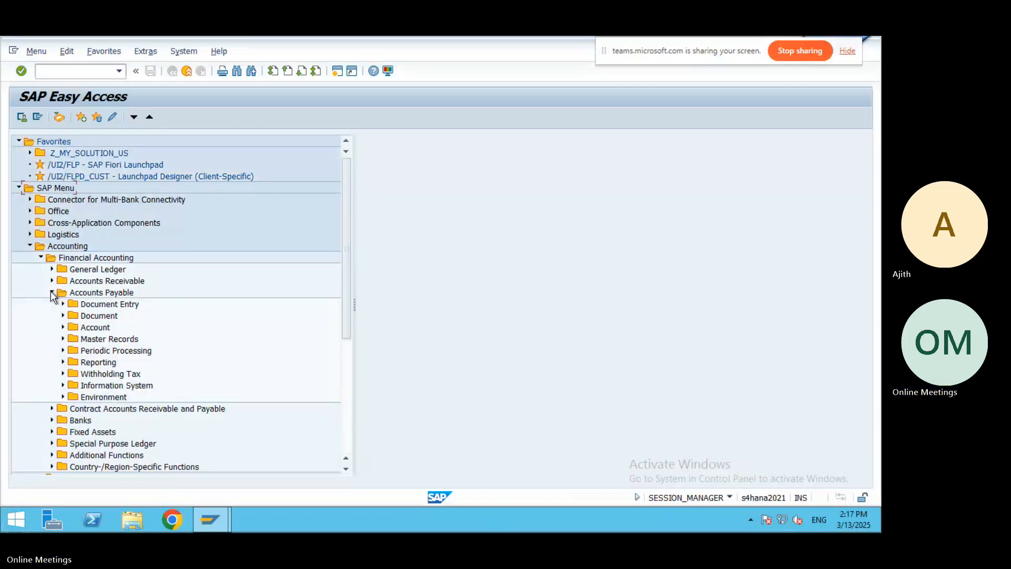
{"action": "left_click", "coordinate": [63, 339]}
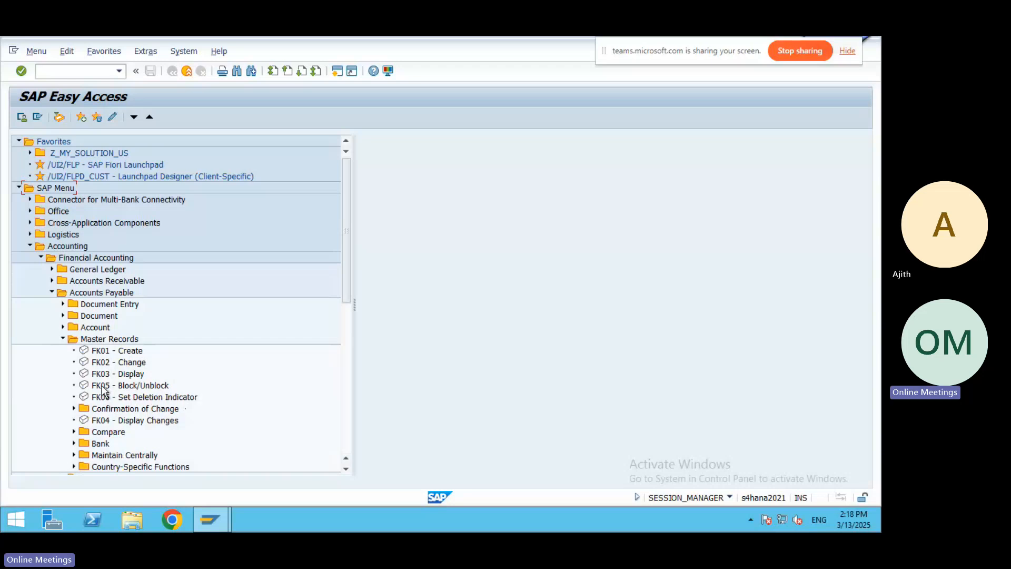
{"action": "double_click", "coordinate": [100, 350]}
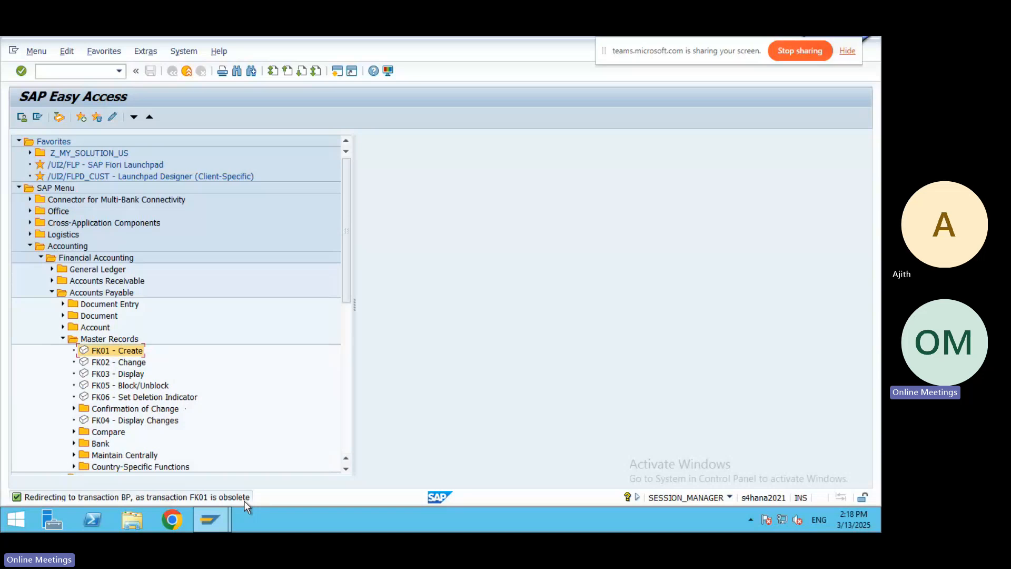
Run /nbp to open Maintain Business Partner, then minimise SAP to view the notes.
{"action": "left_click", "coordinate": [110, 72]}
{"action": "type", "text": "/nbp"}
{"action": "key", "text": "Return"}
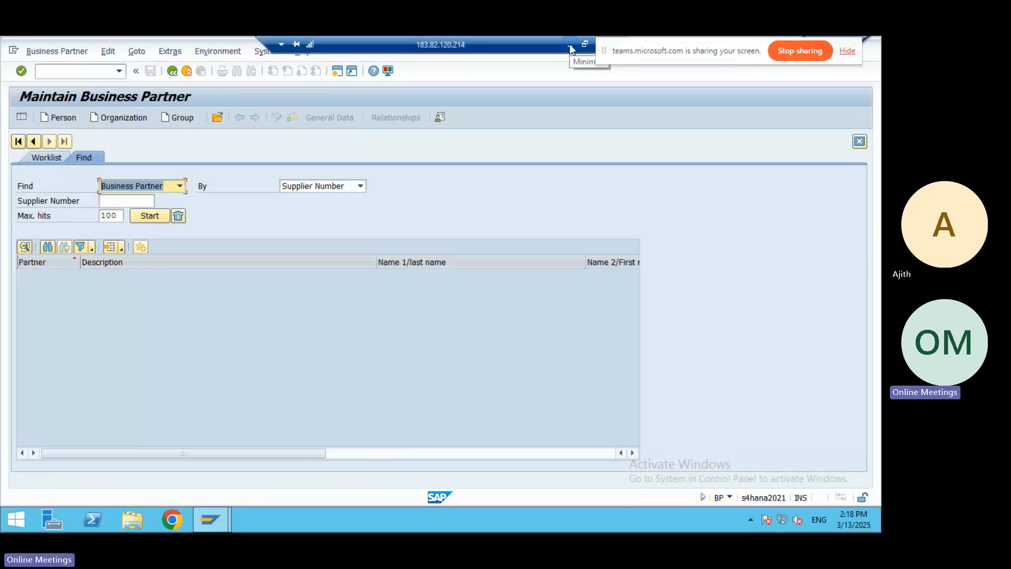
{"action": "left_click", "coordinate": [570, 43]}
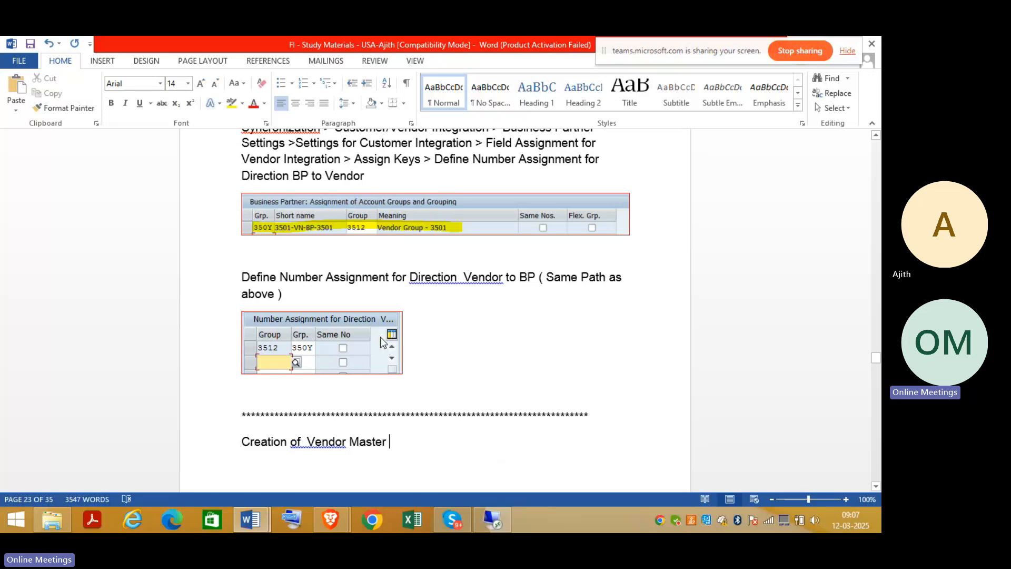
Append ': Tcode : BP' to the Creation of Vendor Master heading, save, and return to SAP.
{"action": "type", "text": ": "}
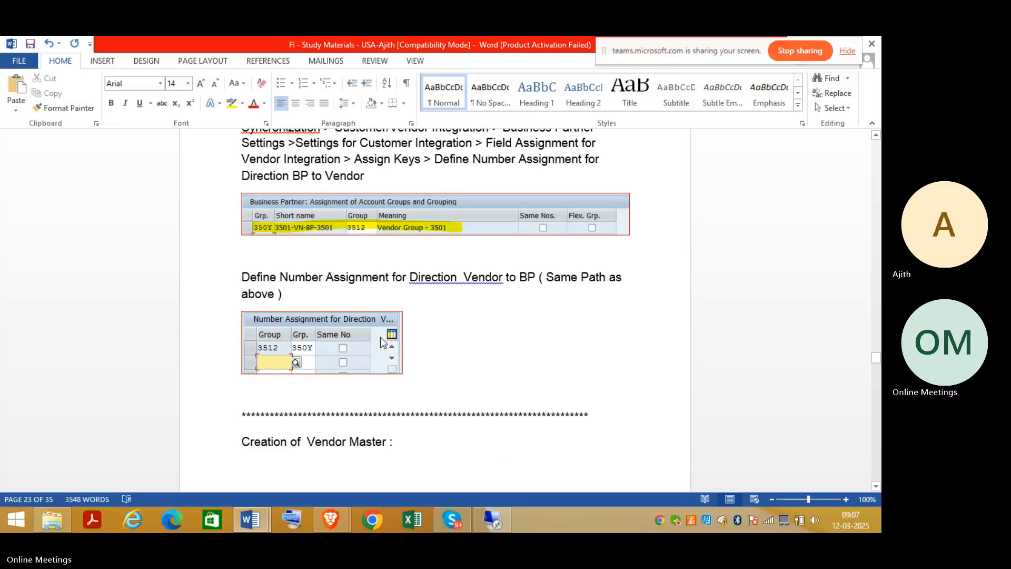
{"action": "type", "text": "Tcode : BP"}
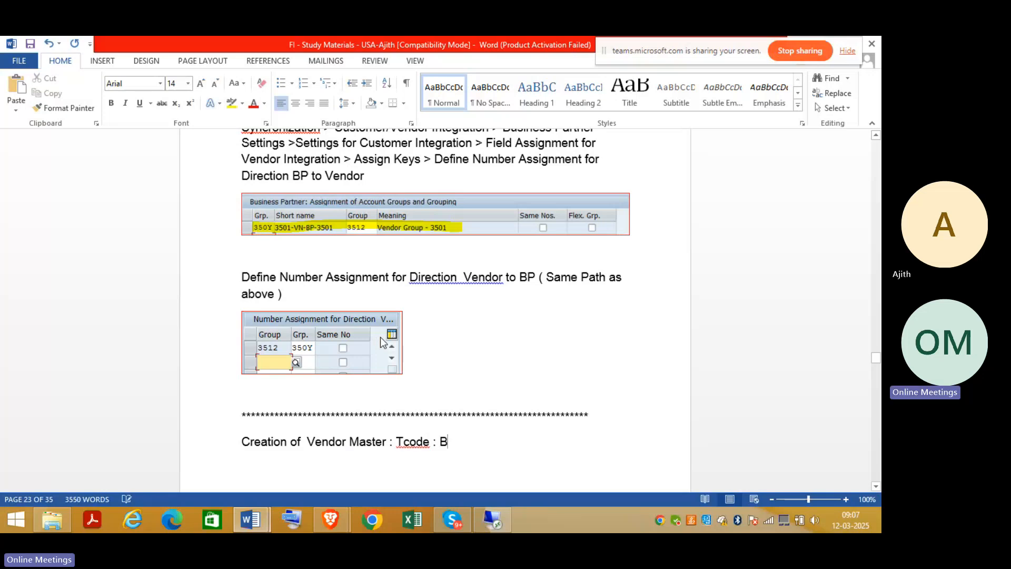
{"action": "left_click", "coordinate": [31, 45]}
{"action": "left_click", "coordinate": [489, 514]}
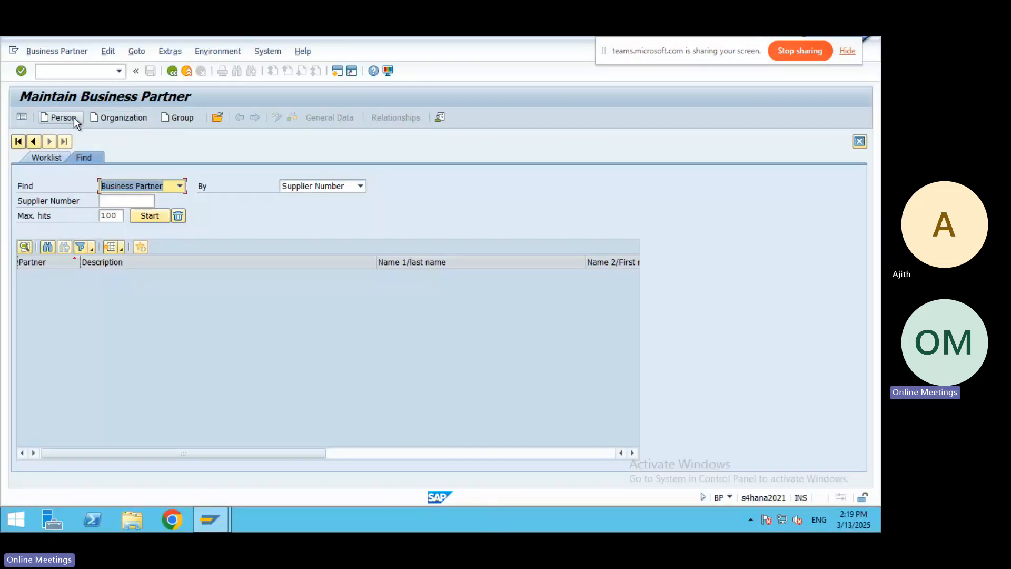
Start a new organization, browse the BP role list without choosing, then minimise the remote session.
{"action": "left_click", "coordinate": [121, 119]}
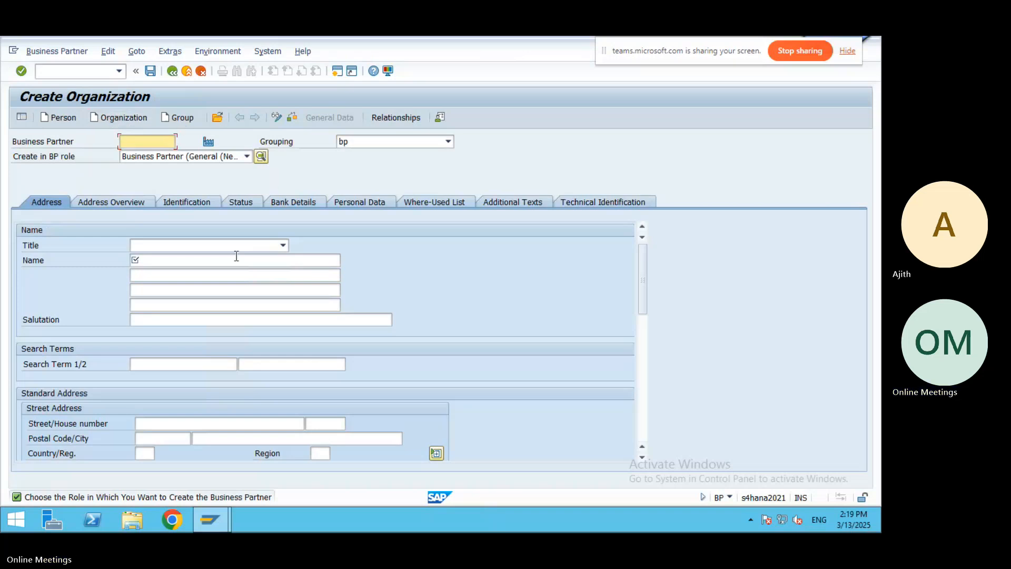
{"action": "left_click", "coordinate": [246, 157]}
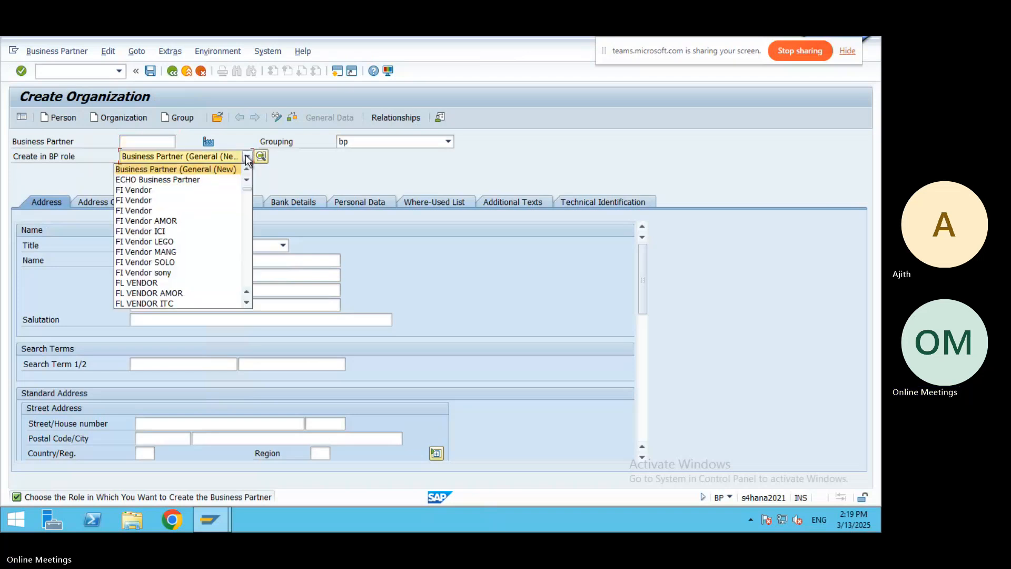
{"action": "left_click", "coordinate": [248, 264]}
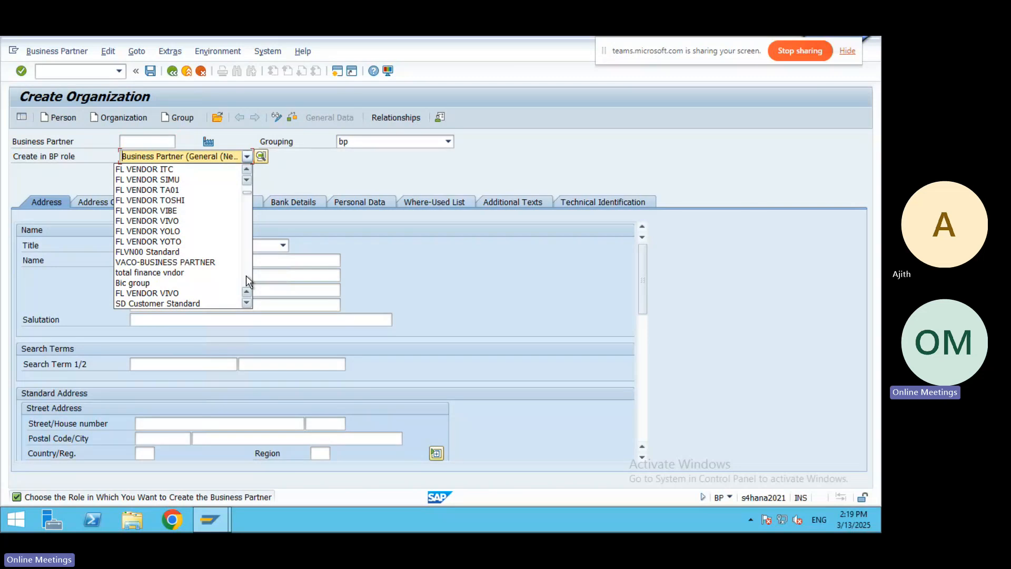
{"action": "left_click", "coordinate": [246, 276]}
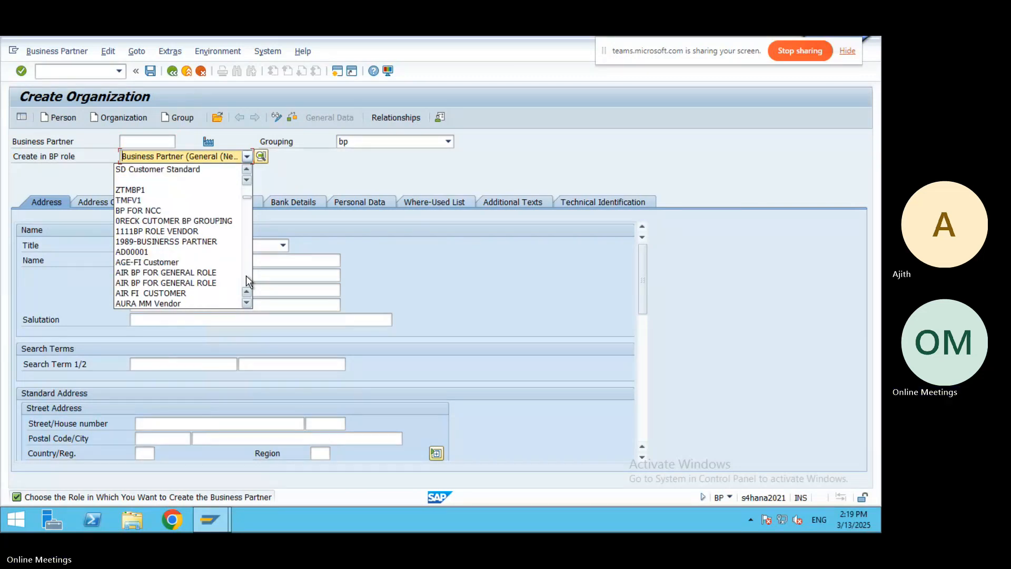
{"action": "left_click", "coordinate": [245, 276]}
{"action": "left_click", "coordinate": [245, 276]}
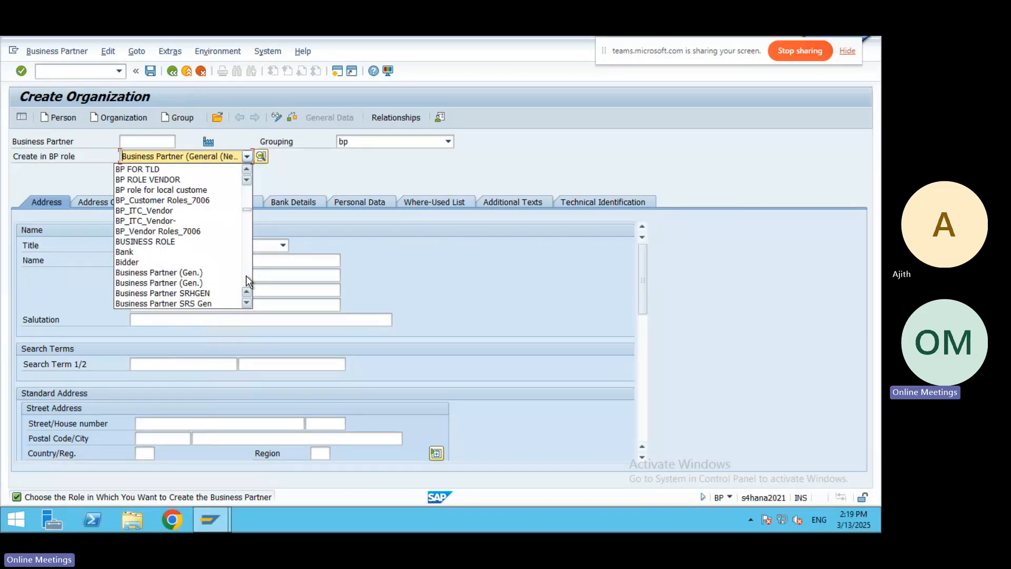
{"action": "left_click", "coordinate": [245, 276]}
{"action": "left_click", "coordinate": [246, 276]}
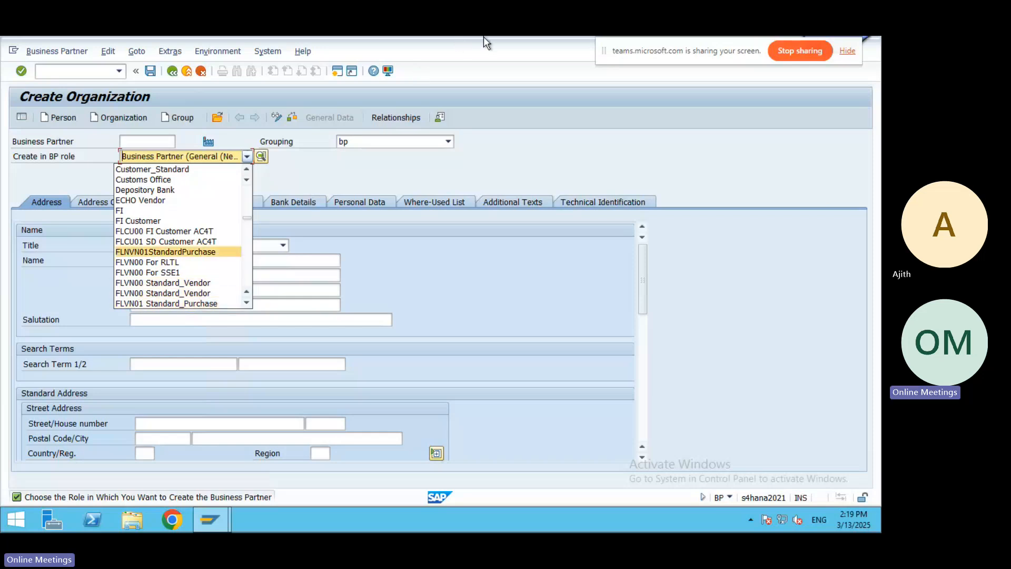
{"action": "mouse_move", "coordinate": [483, 37]}
{"action": "left_click", "coordinate": [565, 45]}
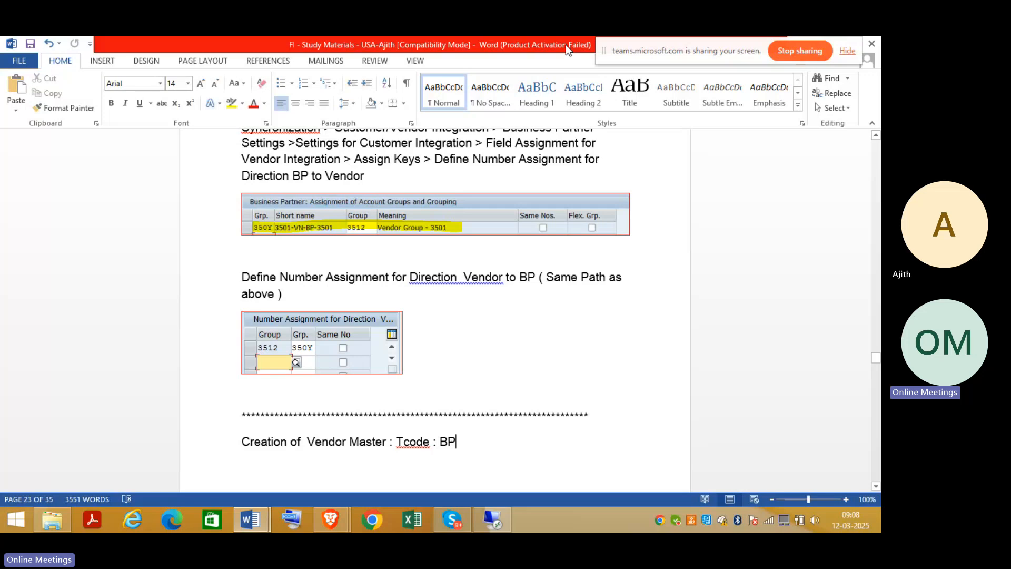
Check the 3512 - FLVN00 vendor role entry in the notes, then return to Create Organization.
{"action": "left_click", "coordinate": [877, 153]}
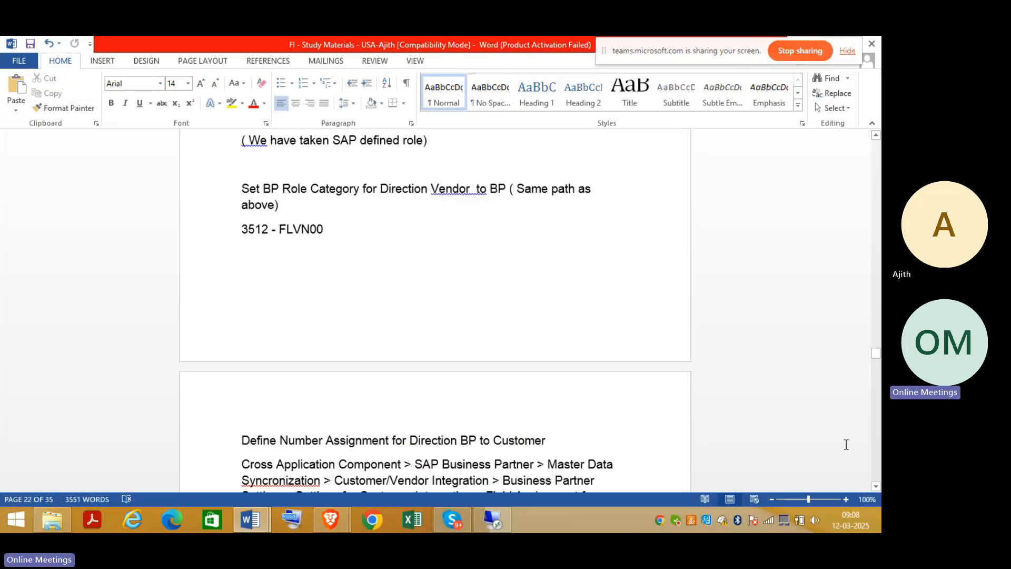
{"action": "left_click", "coordinate": [877, 461]}
{"action": "left_click", "coordinate": [878, 461]}
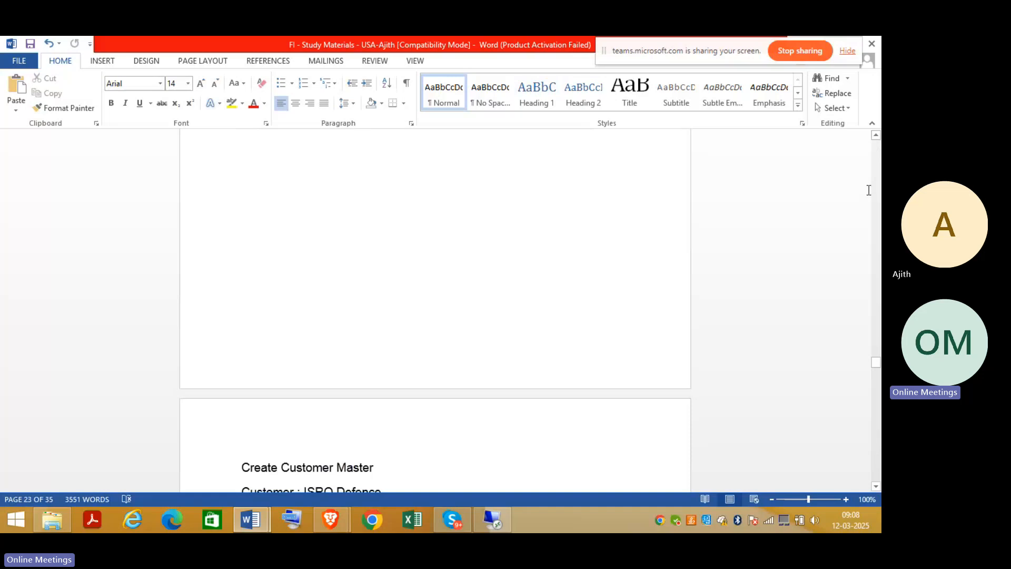
{"action": "left_click", "coordinate": [877, 167]}
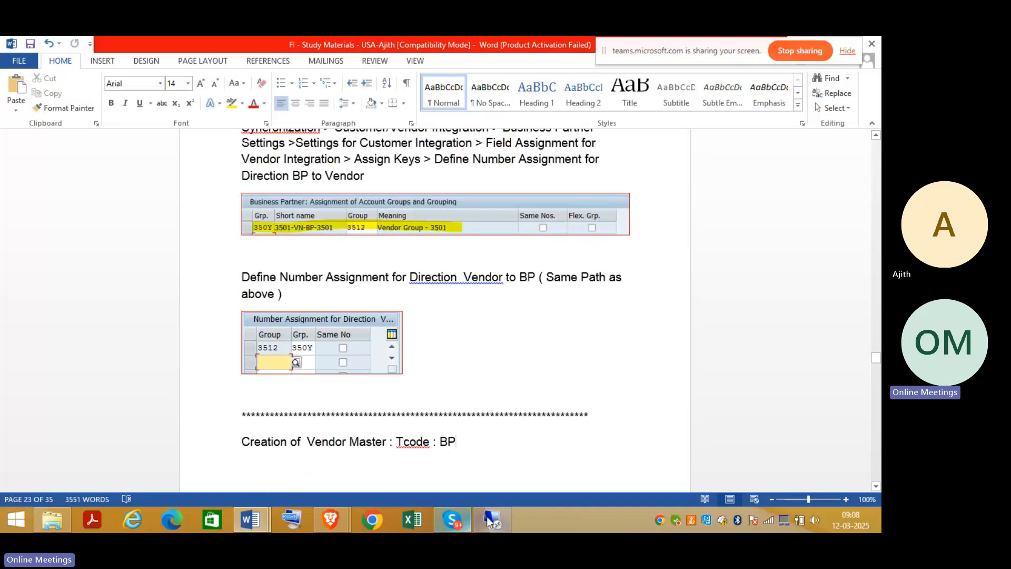
{"action": "left_click", "coordinate": [488, 515]}
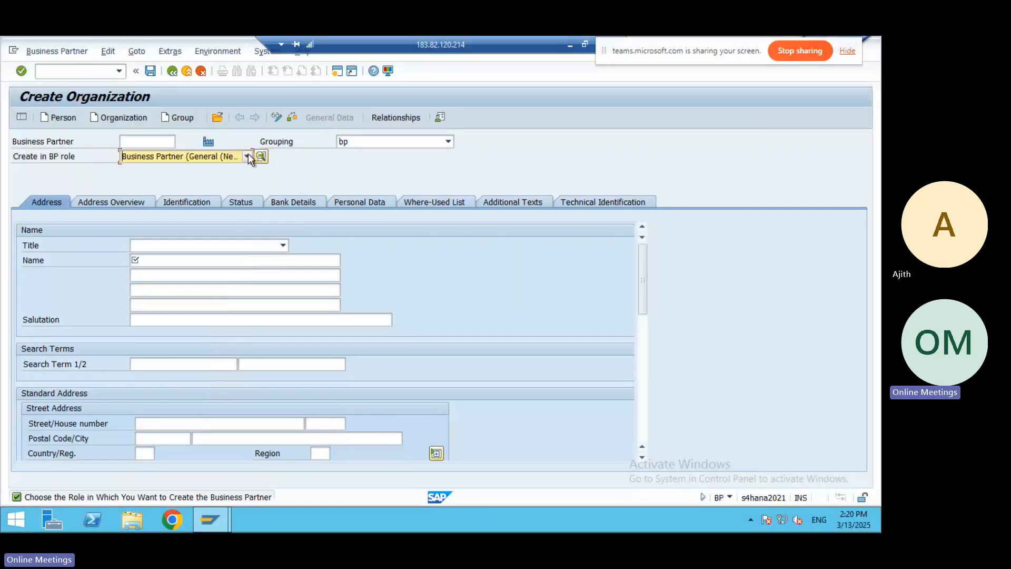
Pick FLVN00 Standard_Vendor from the Create in BP role dropdown.
{"action": "left_click", "coordinate": [247, 157]}
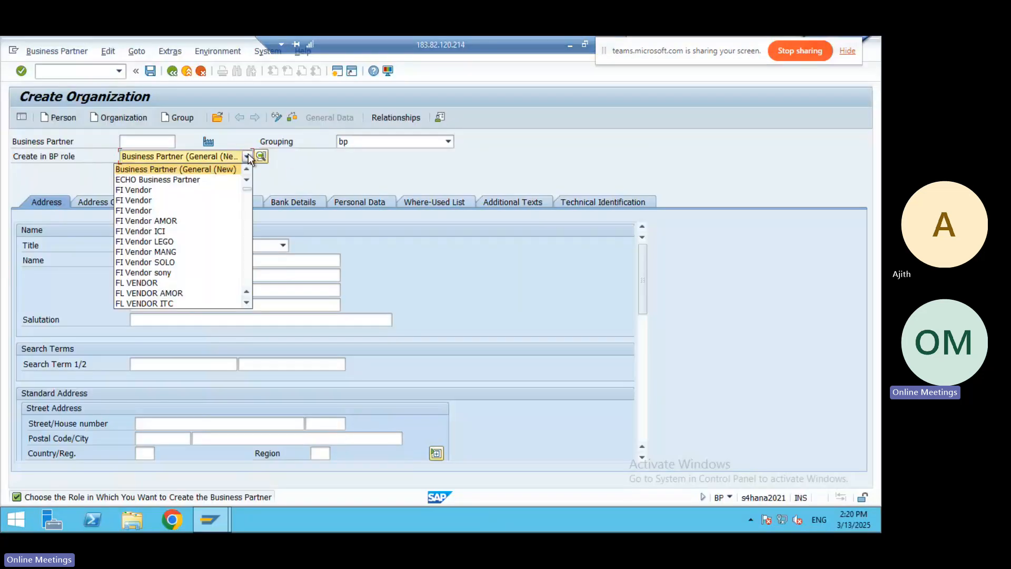
{"action": "left_click", "coordinate": [249, 275]}
{"action": "left_click", "coordinate": [249, 276]}
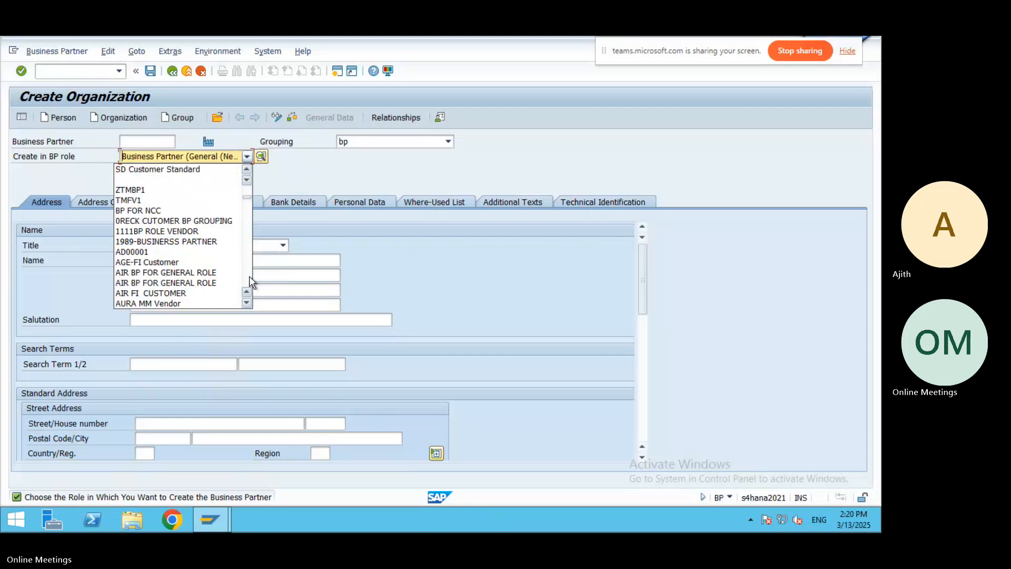
{"action": "left_click", "coordinate": [248, 276]}
{"action": "left_click", "coordinate": [249, 276]}
{"action": "left_click", "coordinate": [249, 276]}
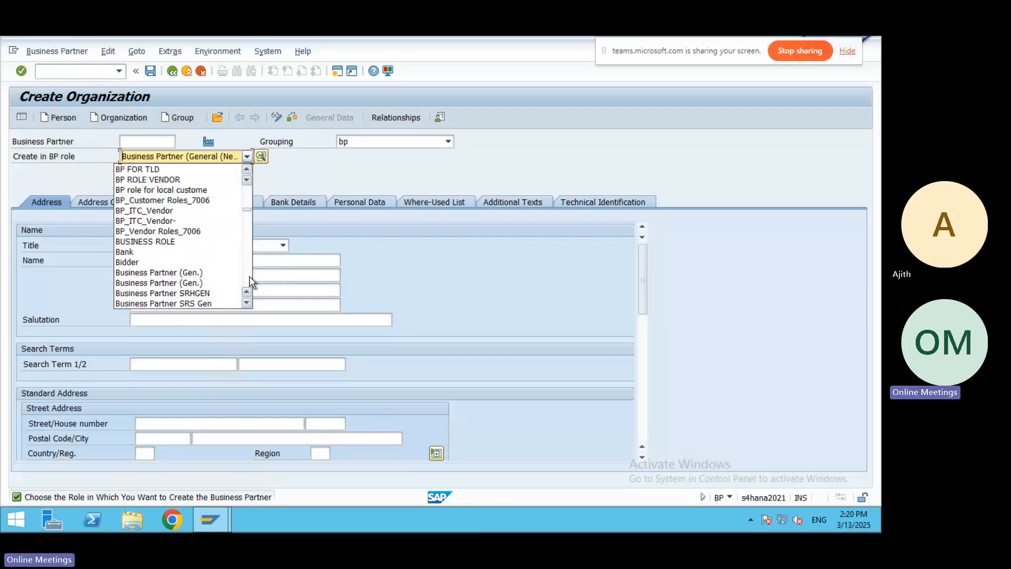
{"action": "left_click", "coordinate": [248, 275]}
{"action": "left_click", "coordinate": [249, 276]}
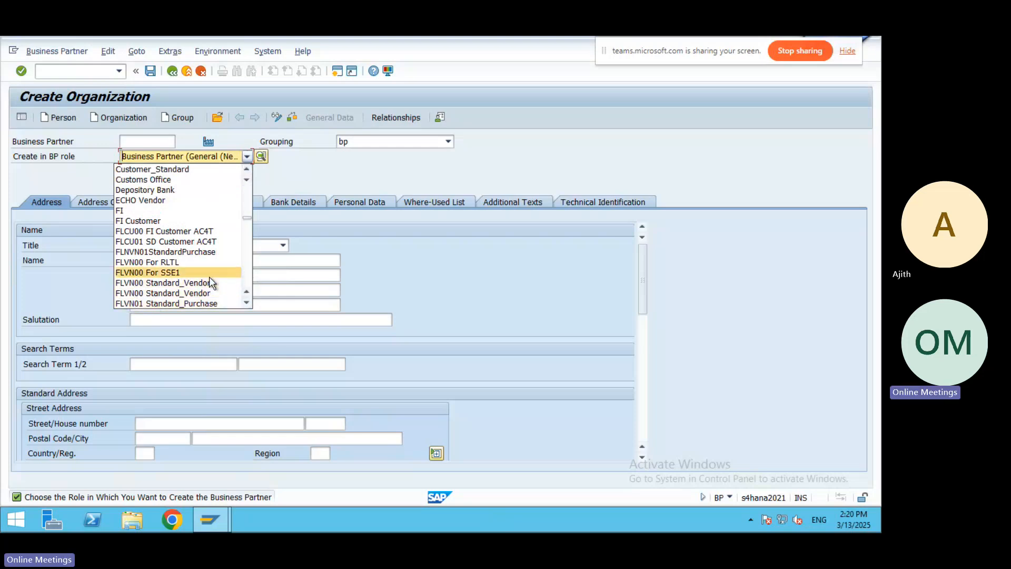
{"action": "left_click", "coordinate": [156, 283]}
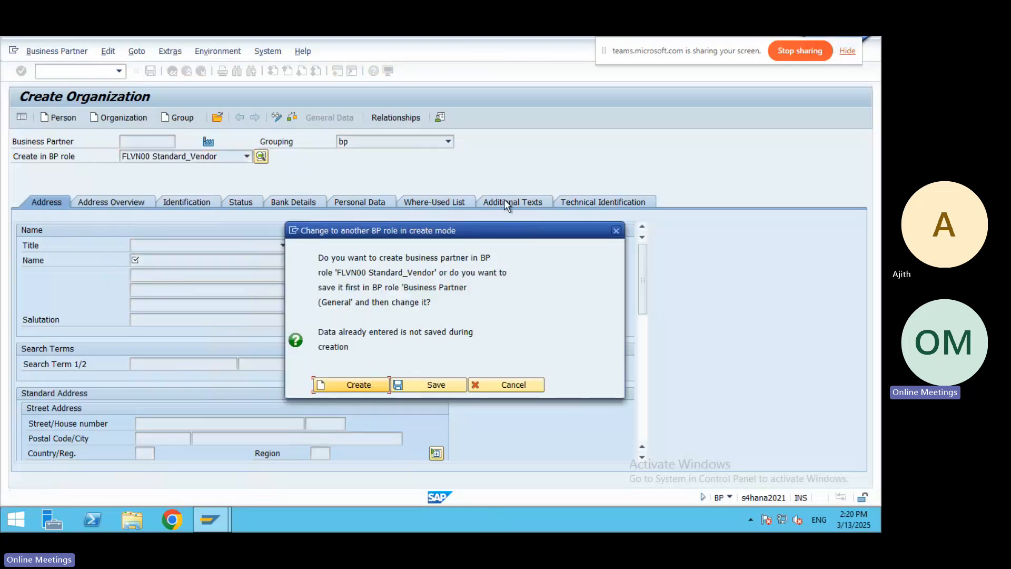
Confirm creation in role FLVN00, then choose Grouping 3501-Vendor-BP-3501 from the list.
{"action": "left_click", "coordinate": [352, 386]}
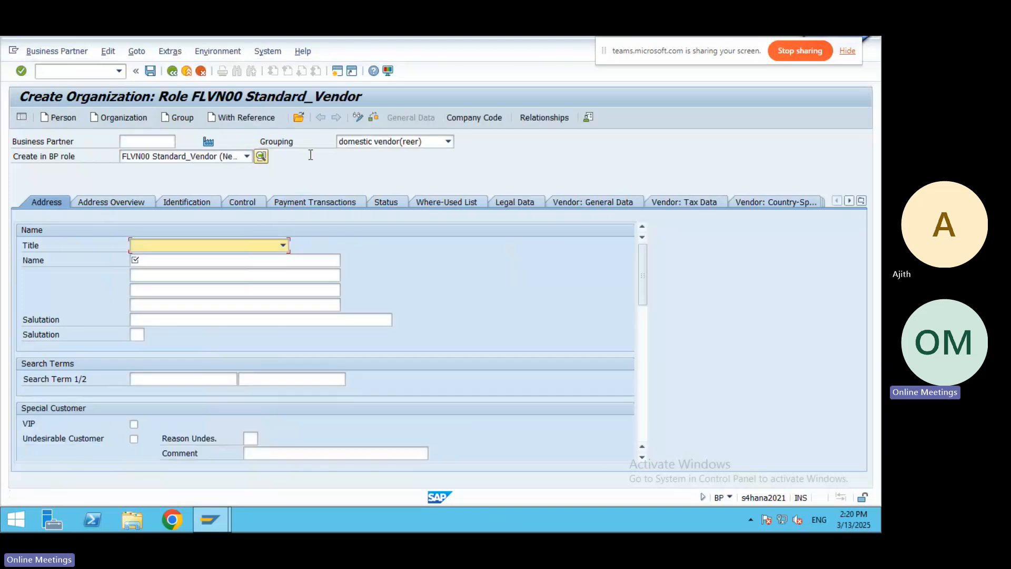
{"action": "left_click", "coordinate": [448, 142]}
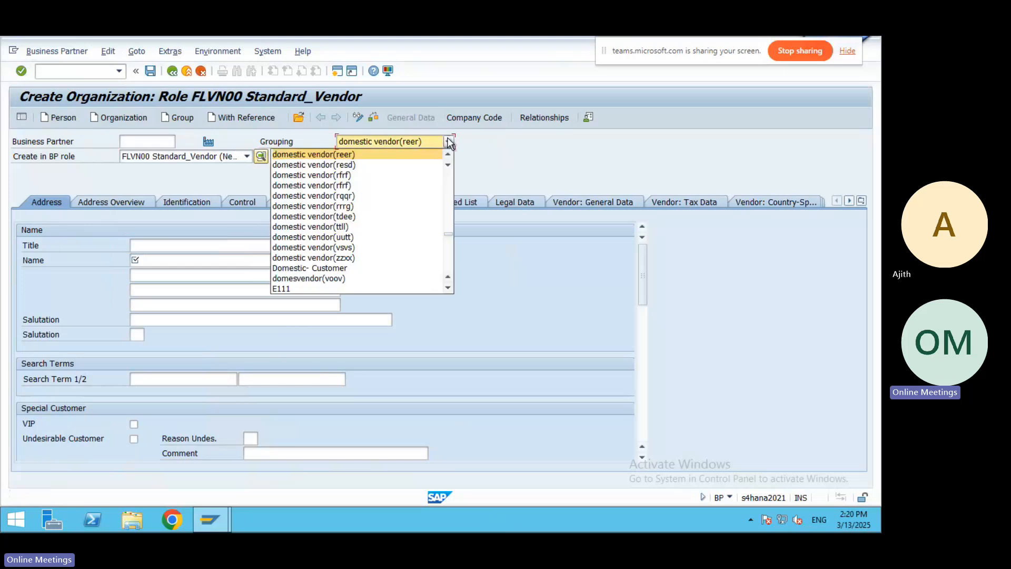
{"action": "left_click", "coordinate": [450, 257]}
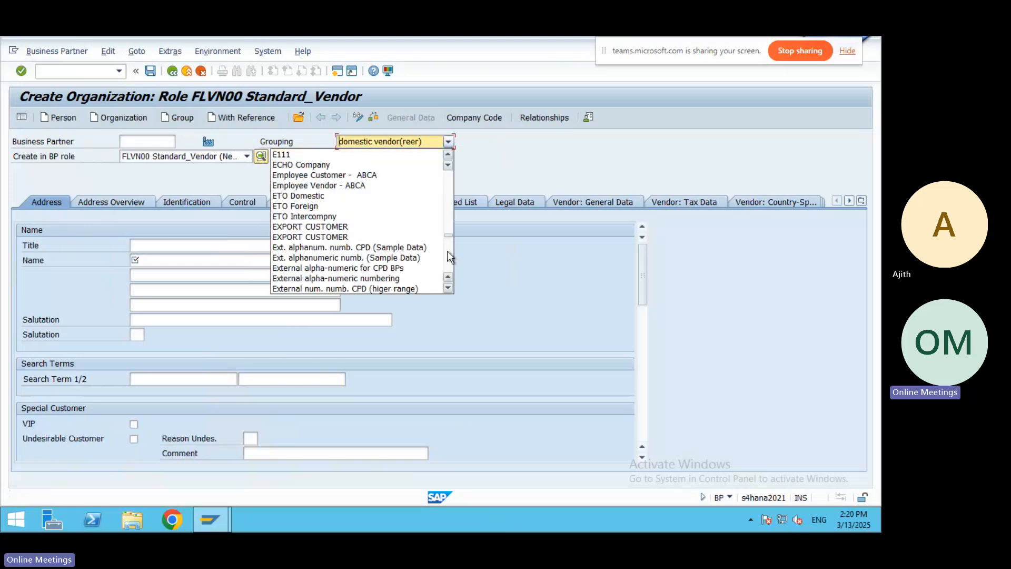
{"action": "left_click", "coordinate": [448, 261]}
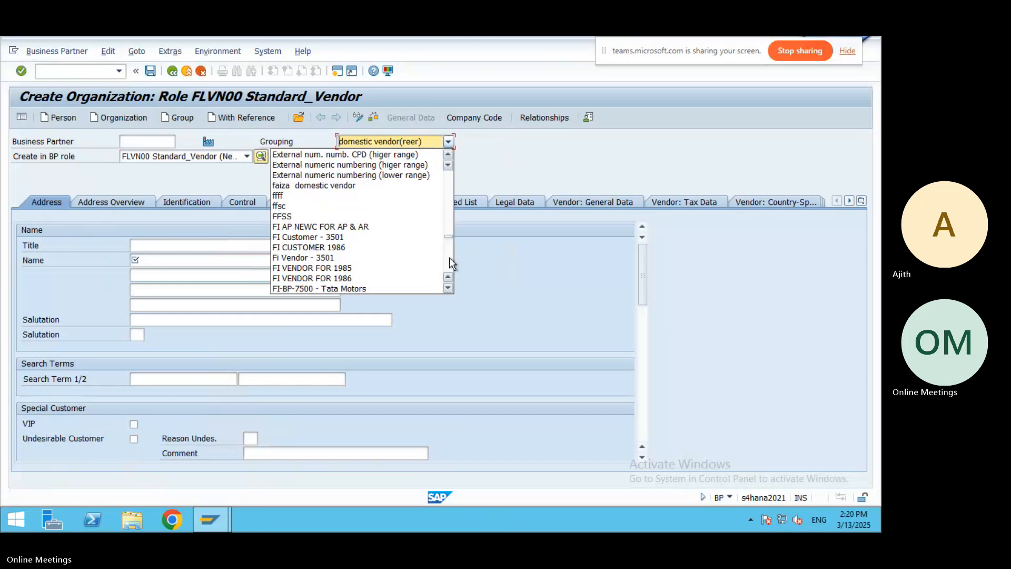
{"action": "left_click", "coordinate": [450, 257]}
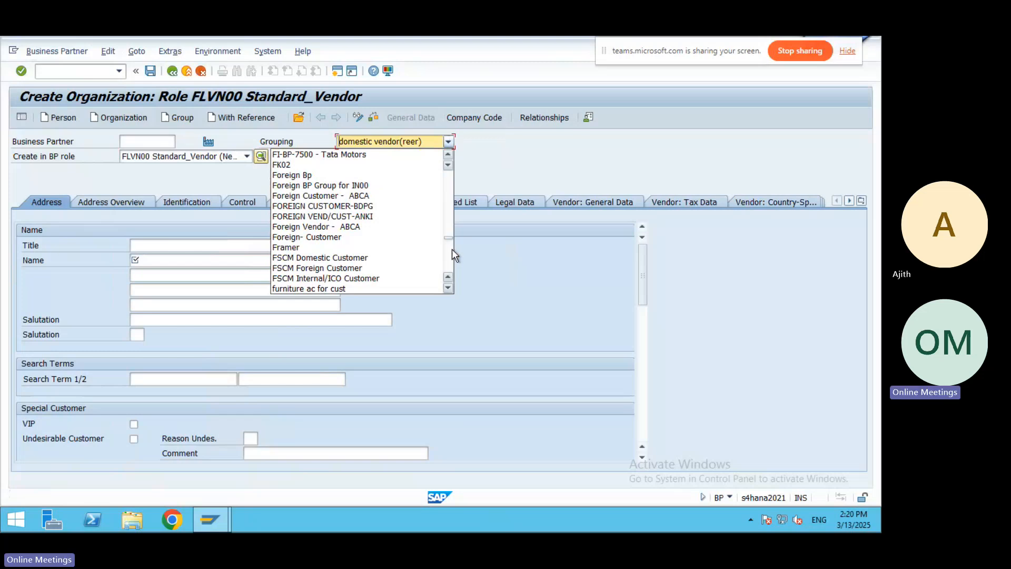
{"action": "left_click", "coordinate": [451, 252]}
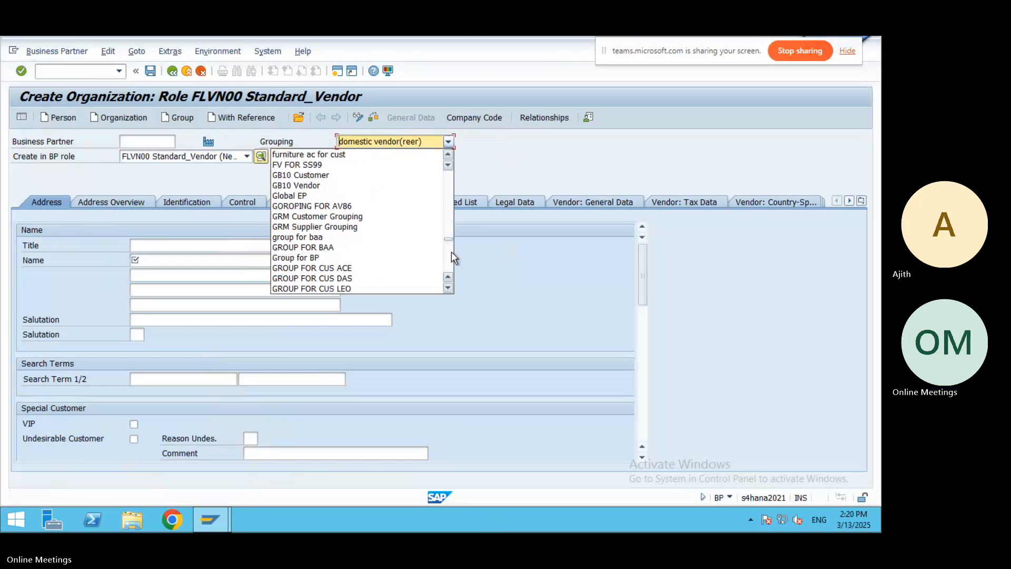
{"action": "left_click", "coordinate": [451, 252]}
{"action": "left_click", "coordinate": [451, 251]}
{"action": "left_click", "coordinate": [451, 252]}
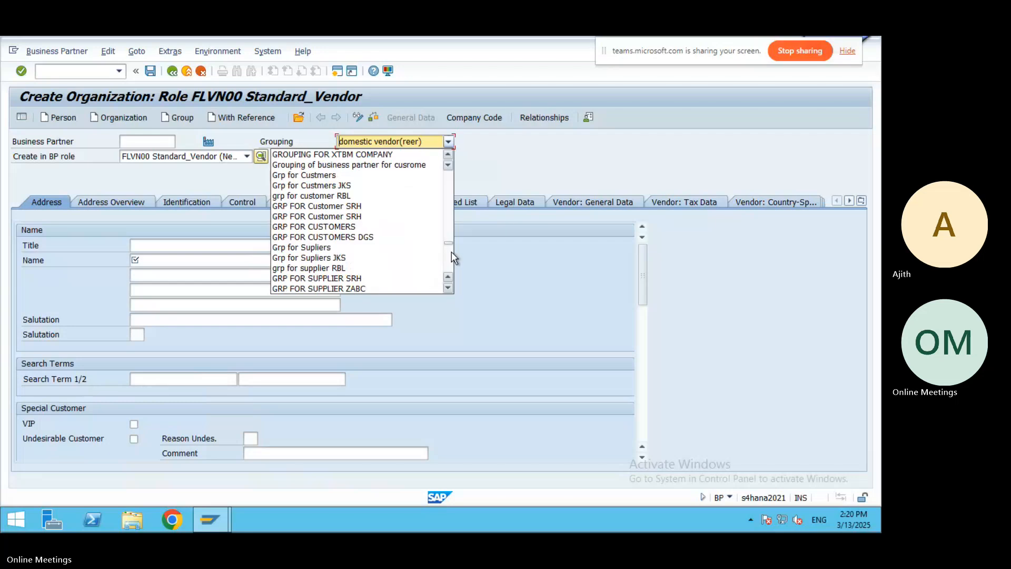
{"action": "left_click_drag", "start_coordinate": [450, 242], "coordinate": [452, 151]}
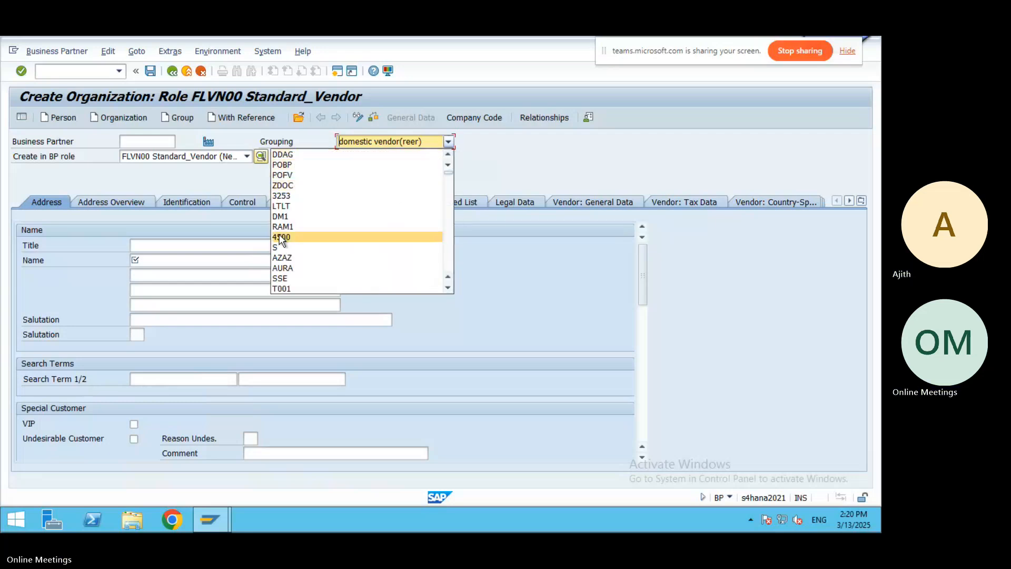
{"action": "left_click", "coordinate": [448, 288]}
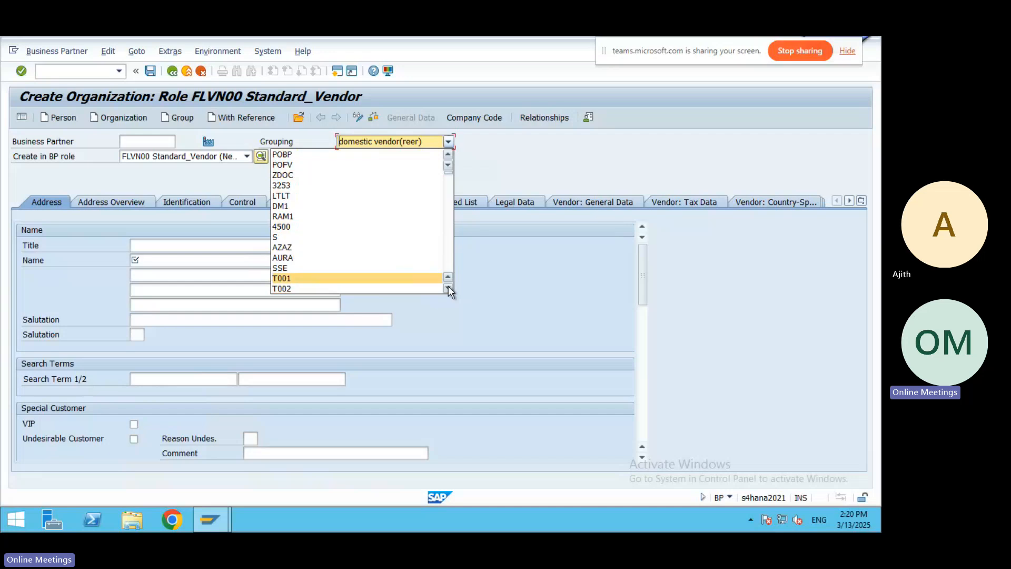
{"action": "left_click", "coordinate": [448, 289]}
{"action": "left_click", "coordinate": [447, 289]}
{"action": "left_click", "coordinate": [447, 289]}
{"action": "left_click", "coordinate": [448, 288]}
{"action": "left_click", "coordinate": [447, 289]}
{"action": "left_click", "coordinate": [448, 288]}
{"action": "left_click", "coordinate": [448, 289]}
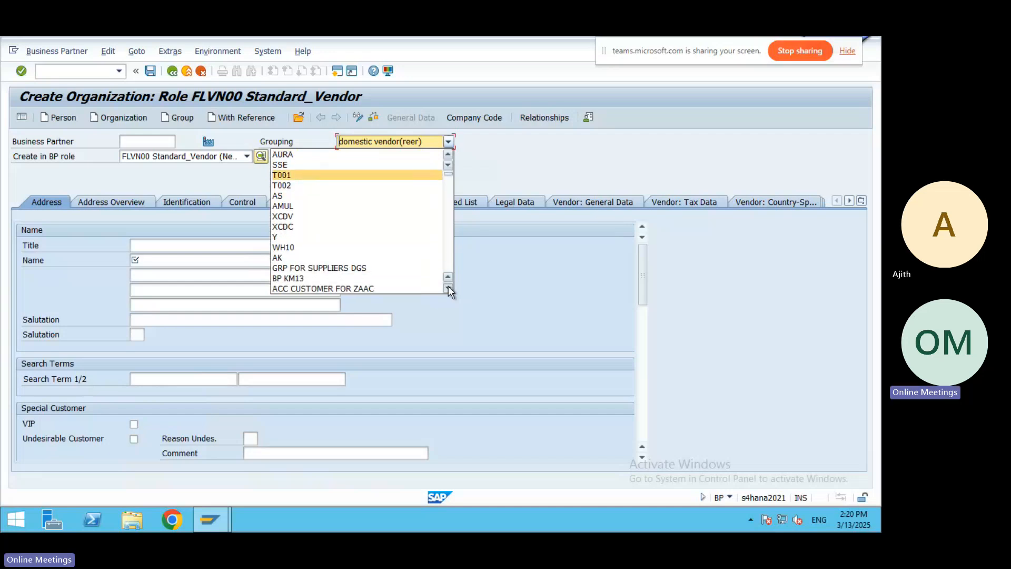
{"action": "left_click", "coordinate": [448, 288]}
{"action": "left_click", "coordinate": [447, 289]}
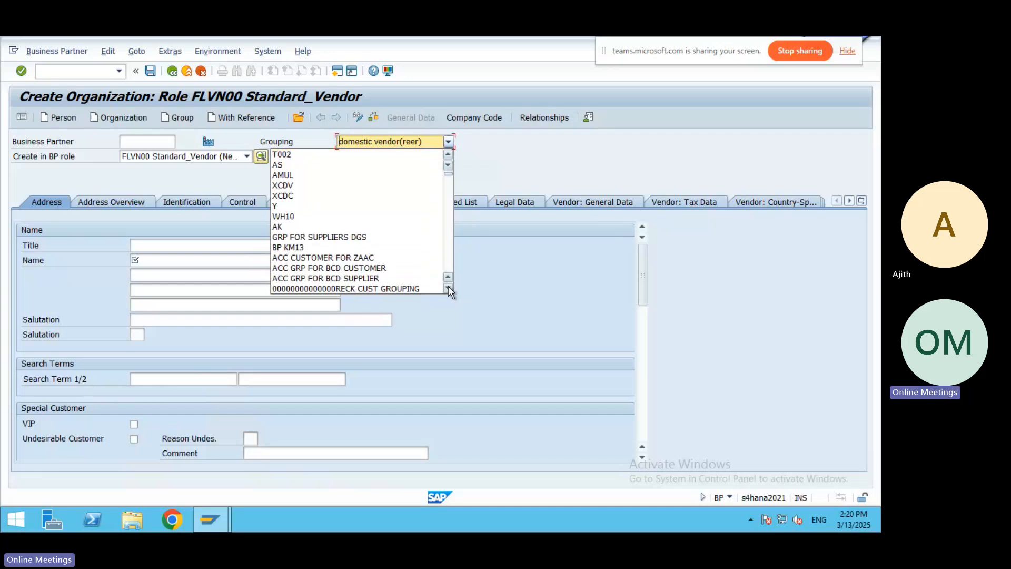
{"action": "left_click", "coordinate": [448, 288]}
{"action": "left_click", "coordinate": [448, 288]}
{"action": "left_click", "coordinate": [448, 289]}
{"action": "left_click", "coordinate": [447, 288]}
{"action": "left_click", "coordinate": [448, 288]}
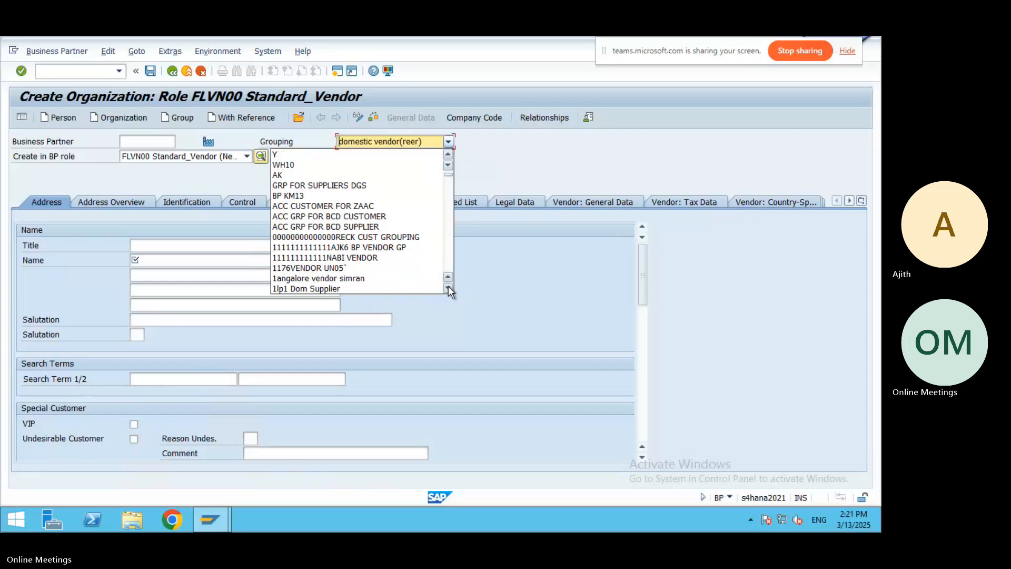
{"action": "left_click", "coordinate": [448, 288]}
{"action": "left_click", "coordinate": [448, 289]}
{"action": "left_click", "coordinate": [447, 289]}
{"action": "left_click", "coordinate": [448, 289]}
{"action": "left_click", "coordinate": [448, 288]}
{"action": "left_click", "coordinate": [448, 288]}
{"action": "left_click", "coordinate": [448, 289]}
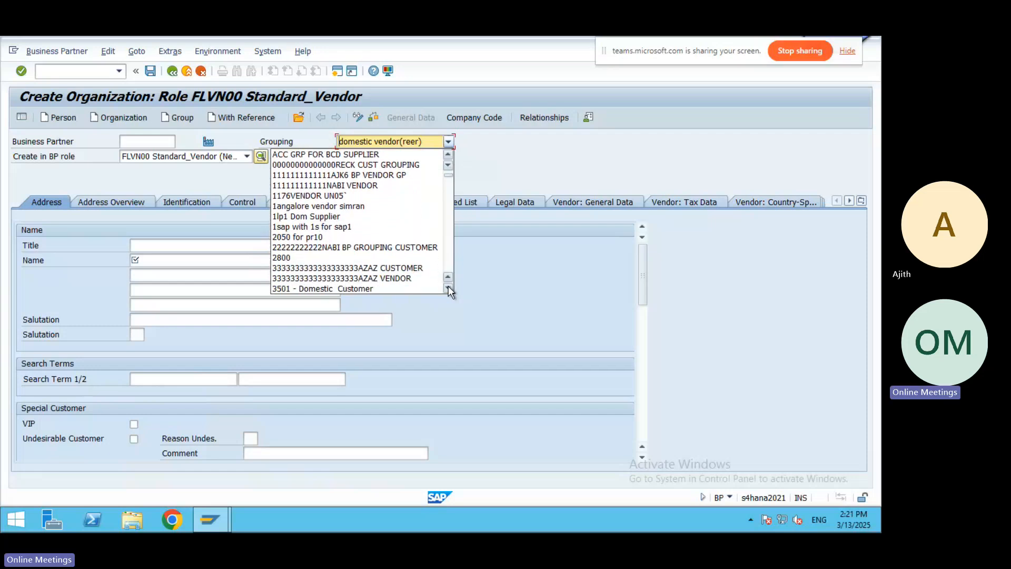
{"action": "left_click", "coordinate": [447, 288]}
{"action": "left_click", "coordinate": [448, 289]}
{"action": "left_click", "coordinate": [448, 288]}
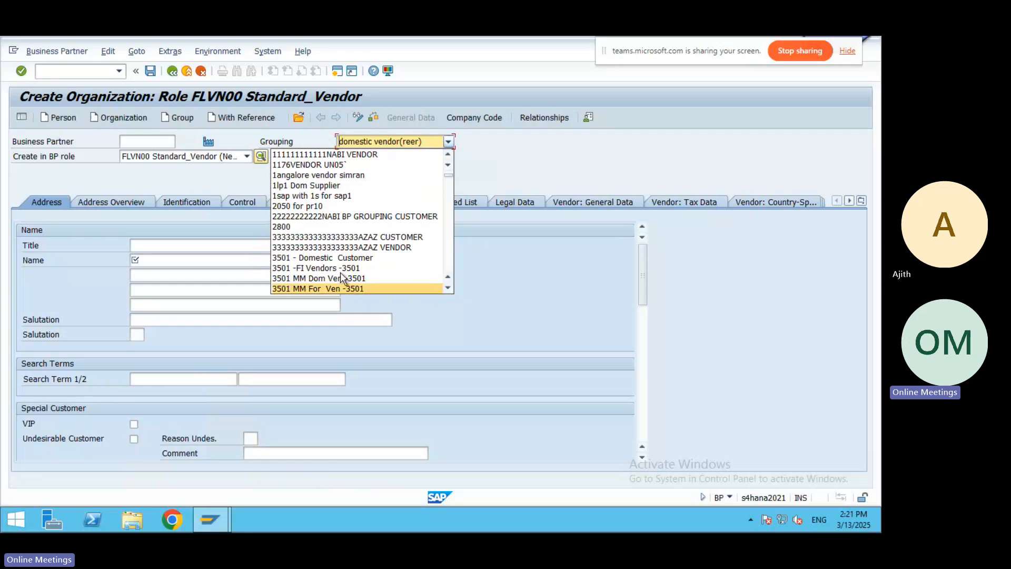
{"action": "left_click", "coordinate": [448, 287]}
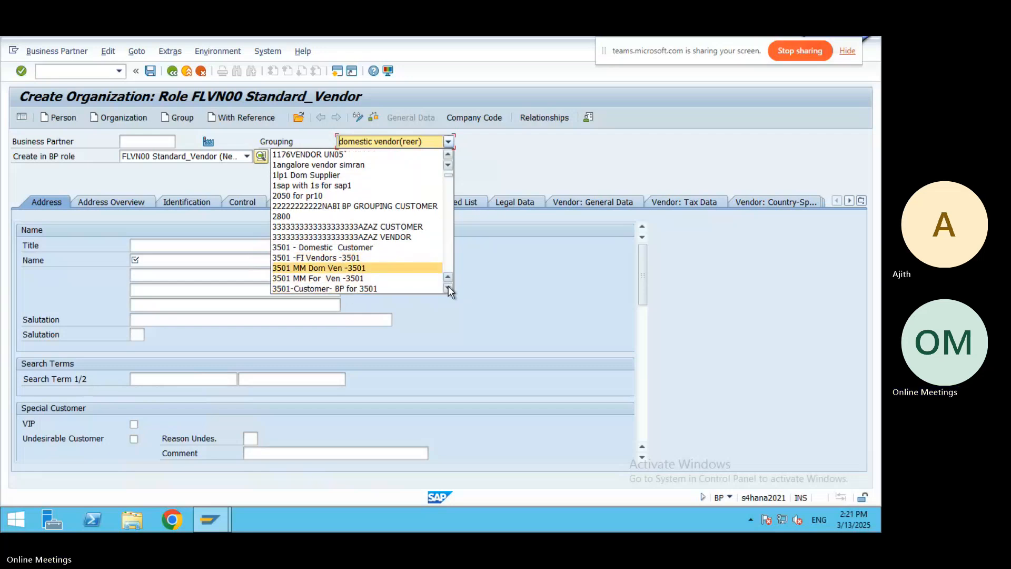
{"action": "left_click", "coordinate": [448, 287]}
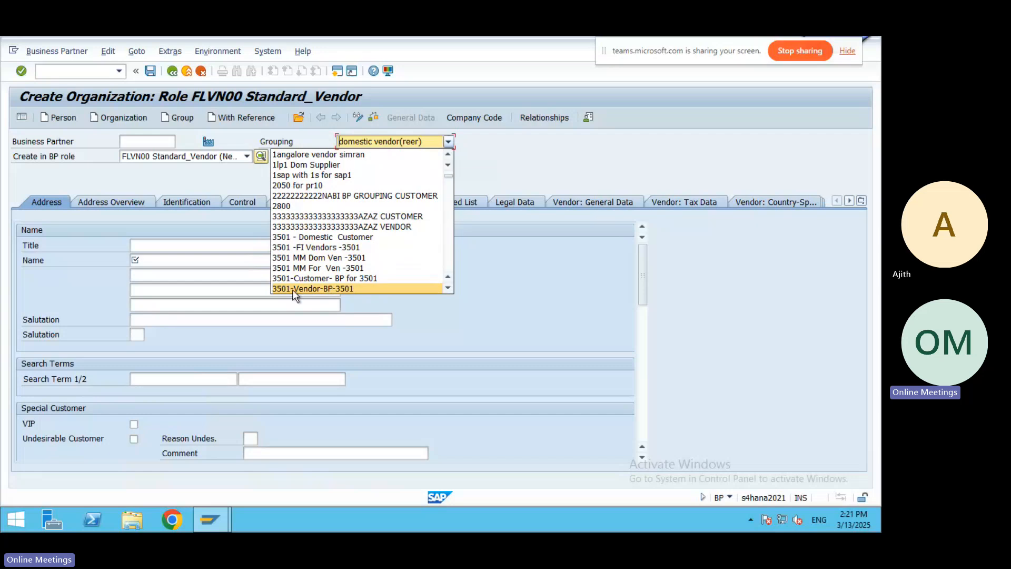
{"action": "left_click", "coordinate": [326, 288]}
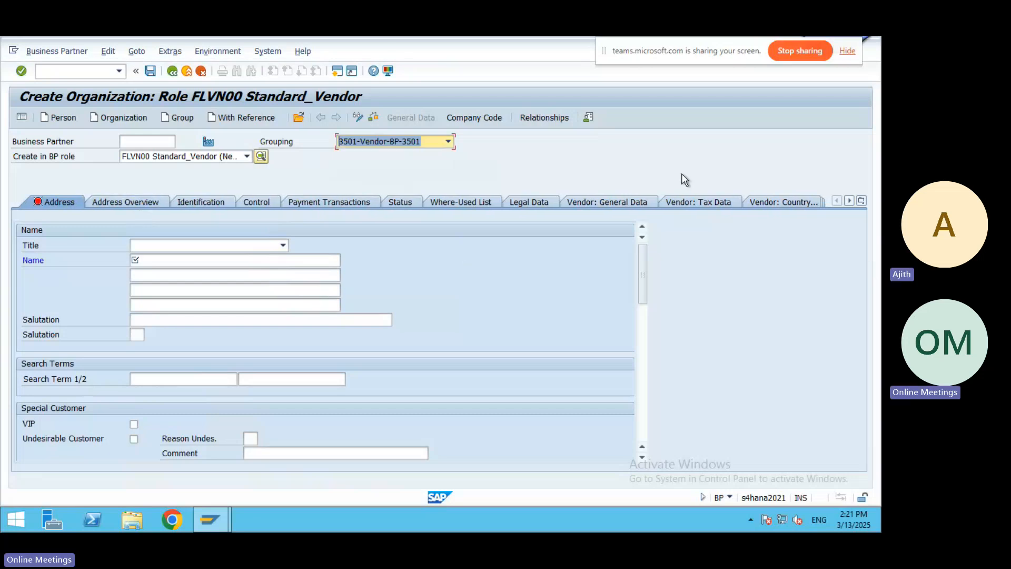
Give the new vendor title Company, name 'BHEL Ltd' and search term 1 'BHEL'.
{"action": "left_click", "coordinate": [283, 245]}
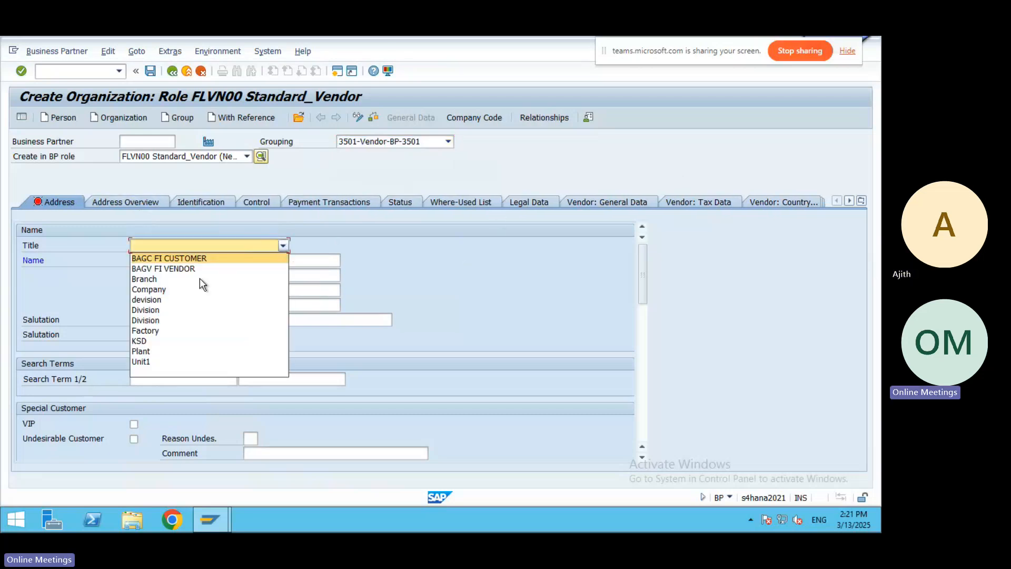
{"action": "left_click", "coordinate": [149, 289]}
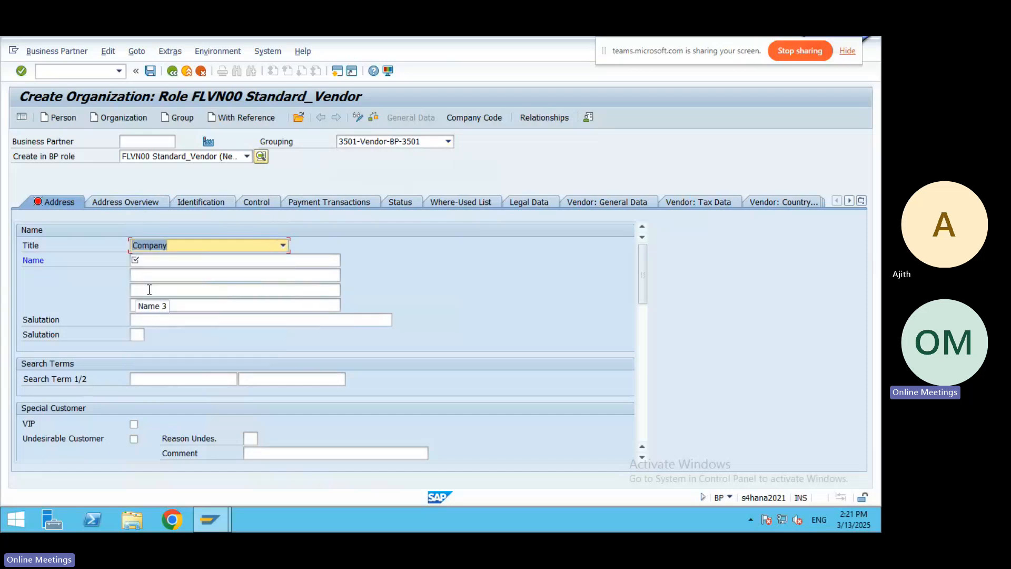
{"action": "left_click", "coordinate": [164, 261]}
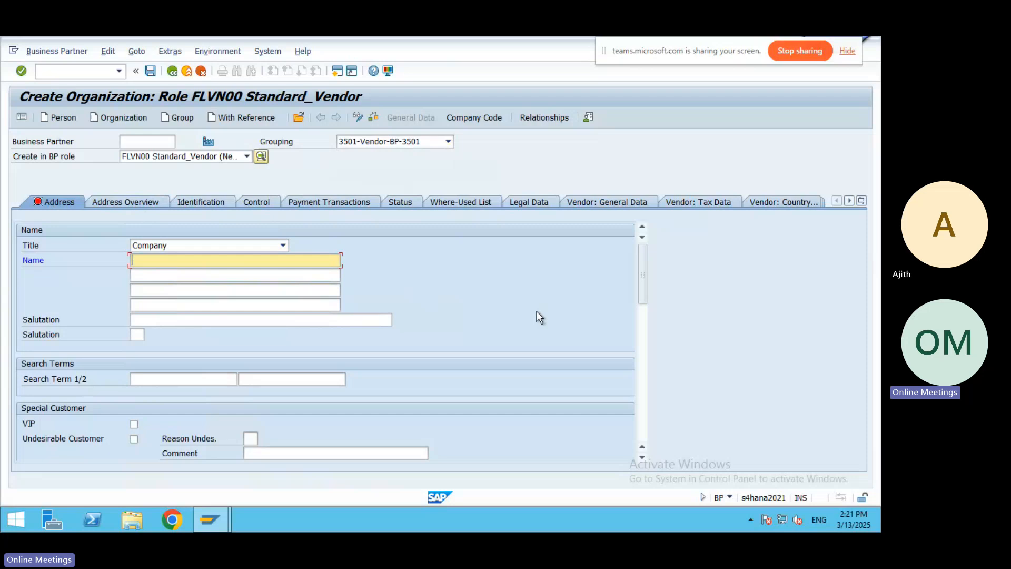
{"action": "type", "text": "BHEL Ltd"}
{"action": "left_click", "coordinate": [153, 379]}
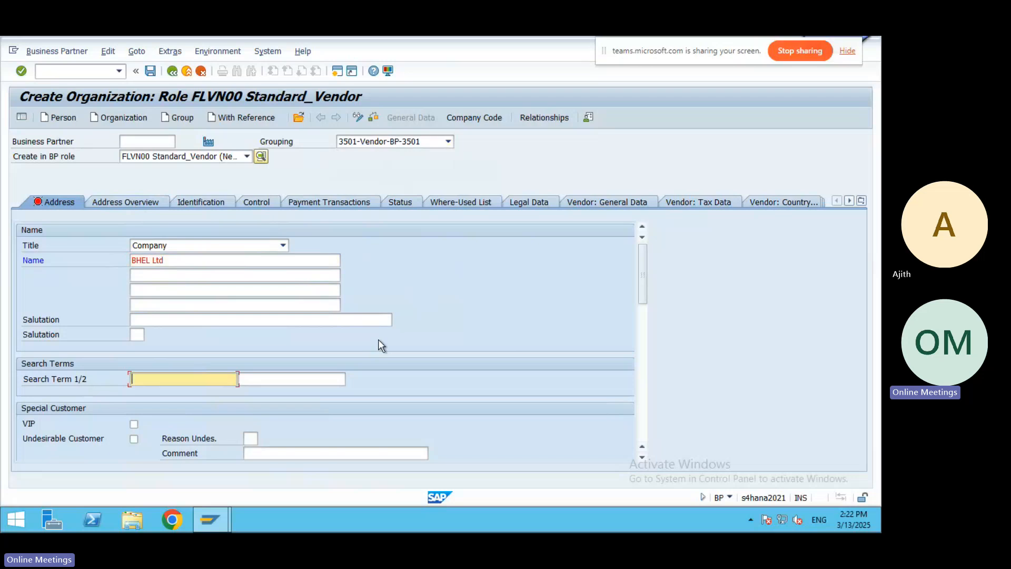
{"action": "type", "text": "BHEL"}
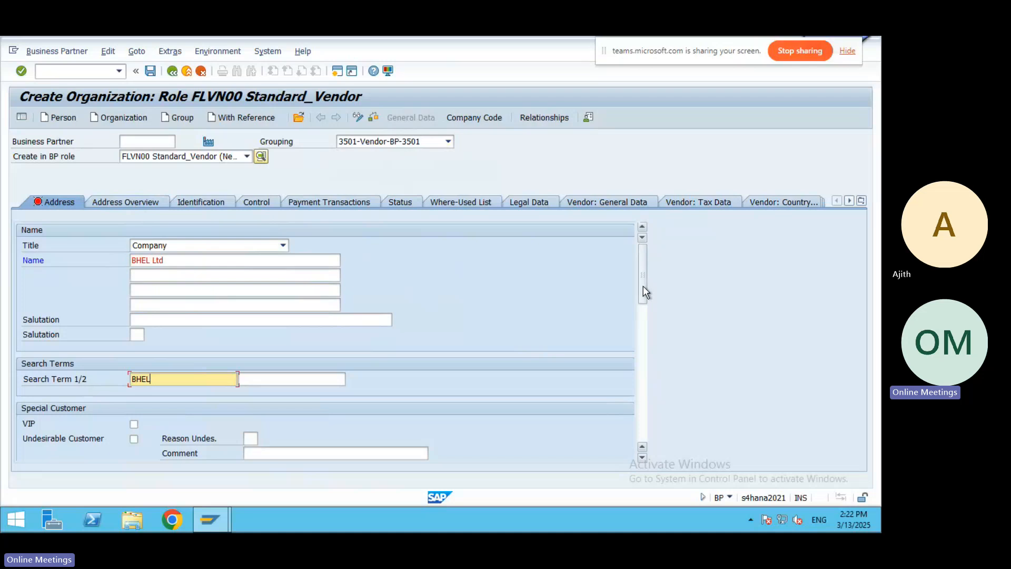
Enter street Delhi Road, house number 1, postal code 400001 and city Delhi.
{"action": "left_click_drag", "start_coordinate": [643, 285], "coordinate": [643, 334]}
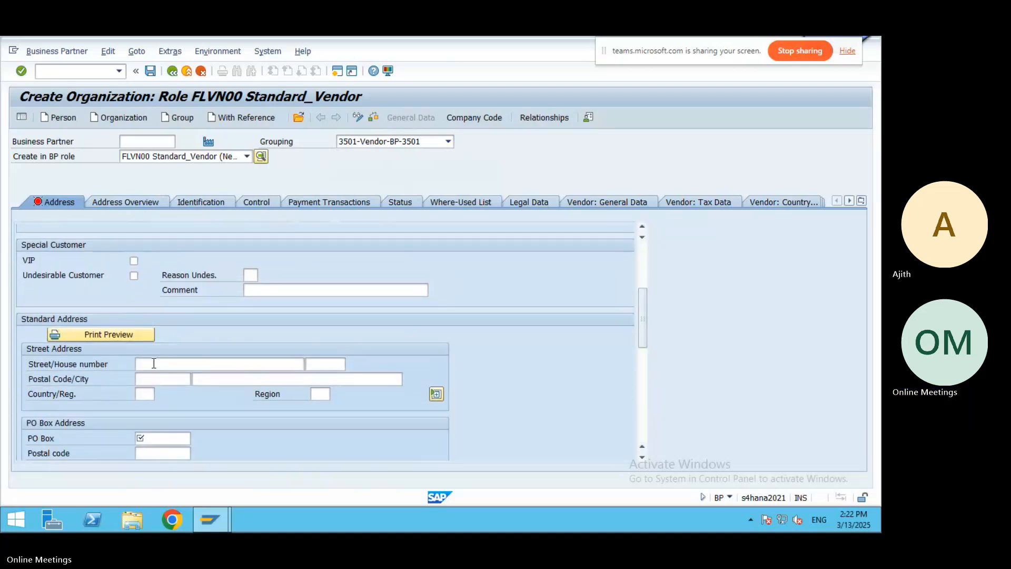
{"action": "left_click", "coordinate": [252, 364]}
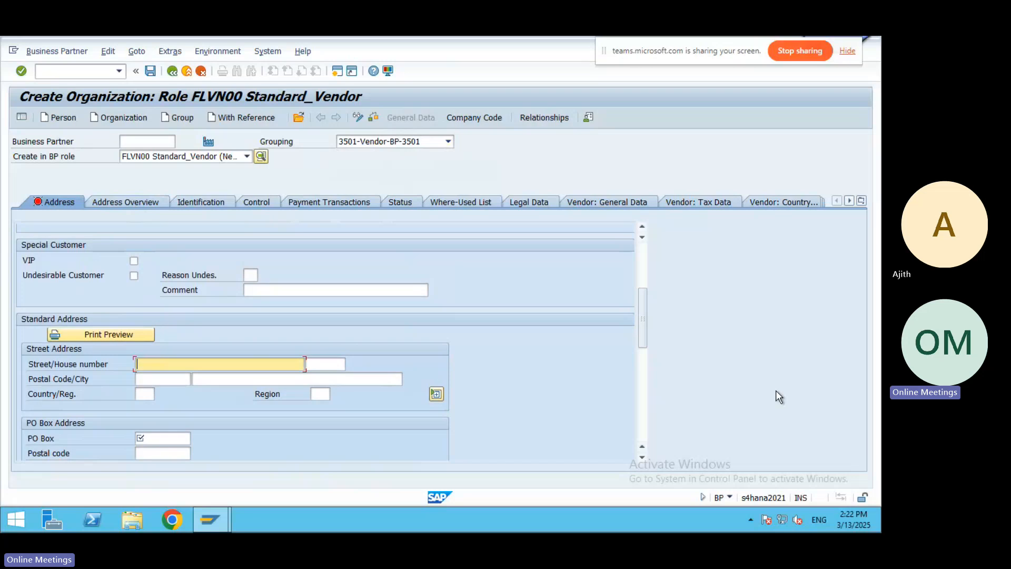
{"action": "type", "text": "Delhi Road"}
{"action": "left_click", "coordinate": [322, 362]}
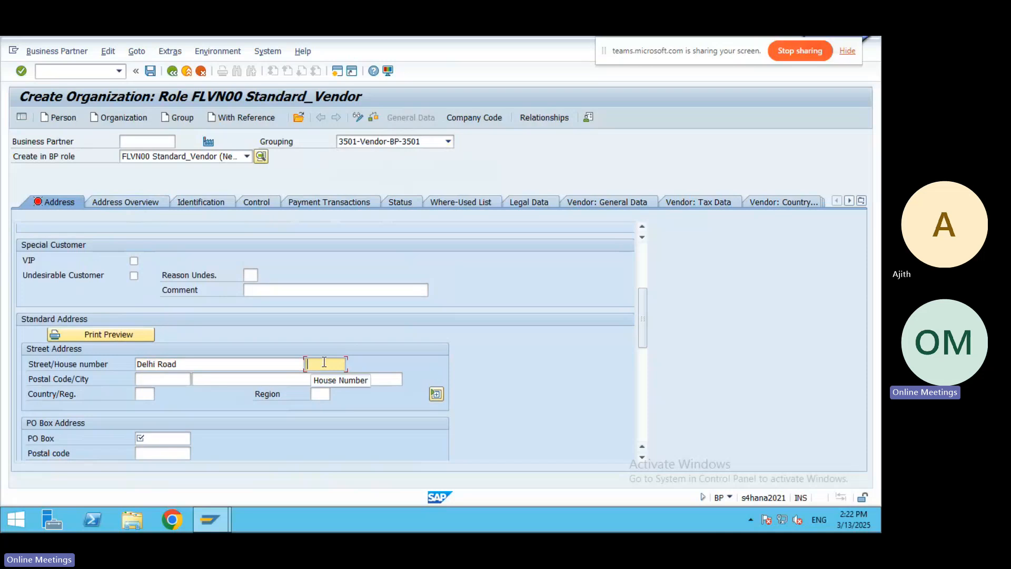
{"action": "type", "text": "1"}
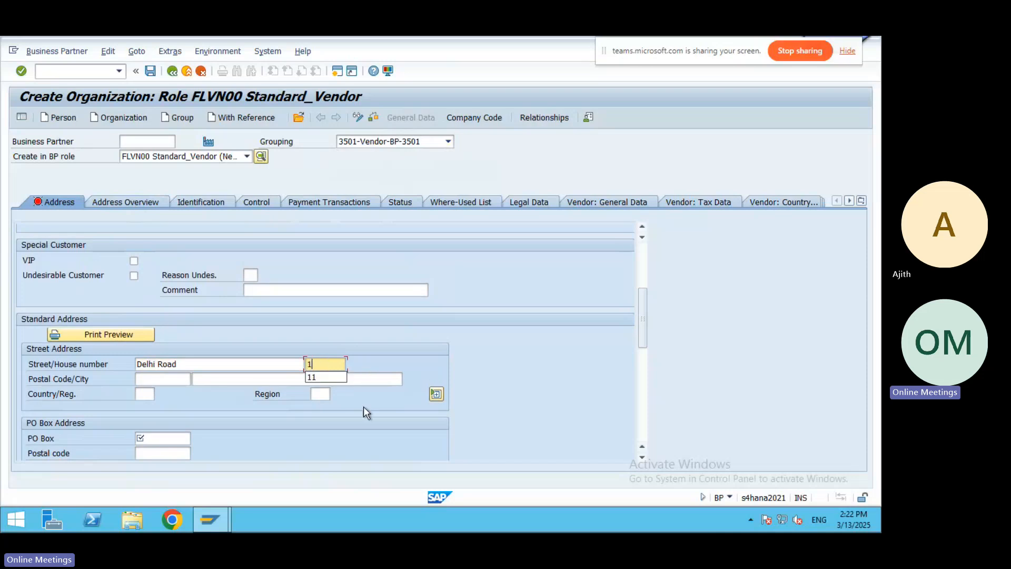
{"action": "left_click", "coordinate": [492, 421]}
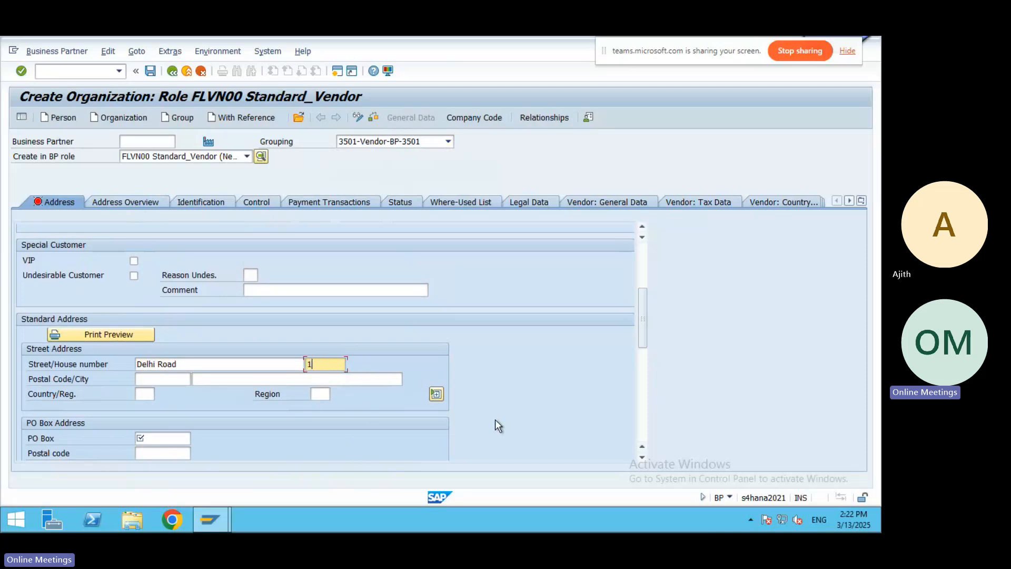
{"action": "left_click", "coordinate": [165, 379]}
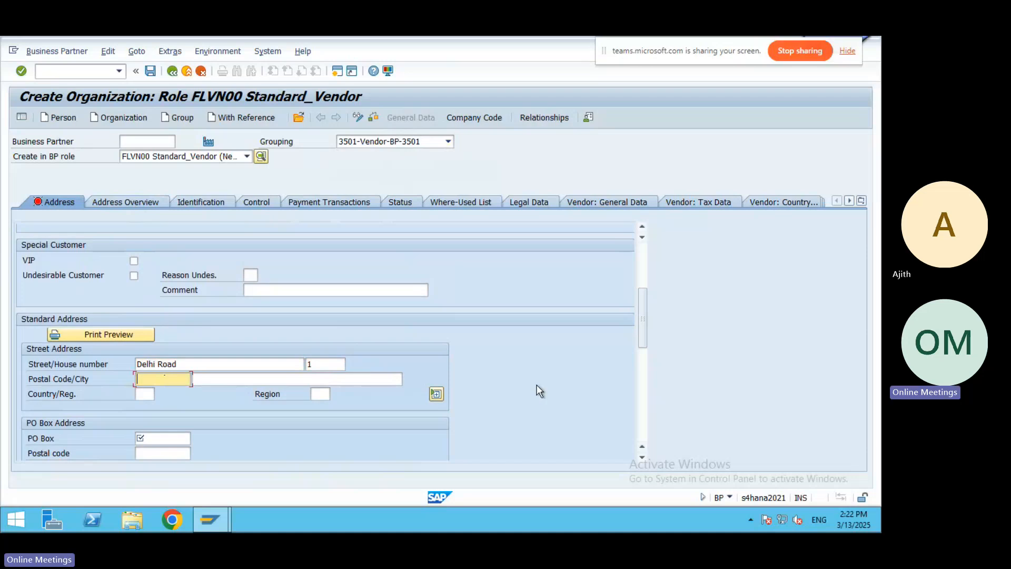
{"action": "type", "text": "400"}
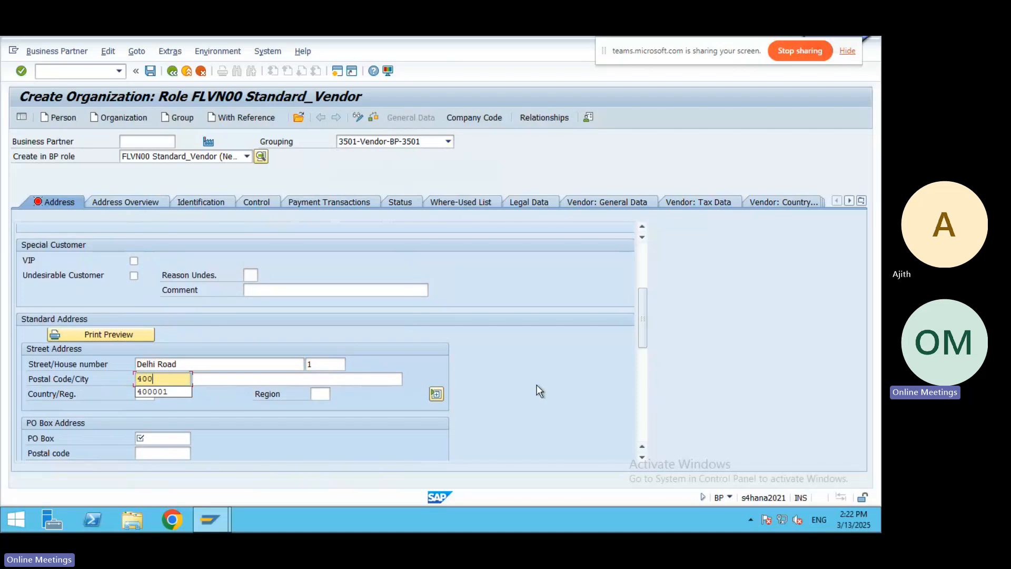
{"action": "left_click", "coordinate": [155, 393]}
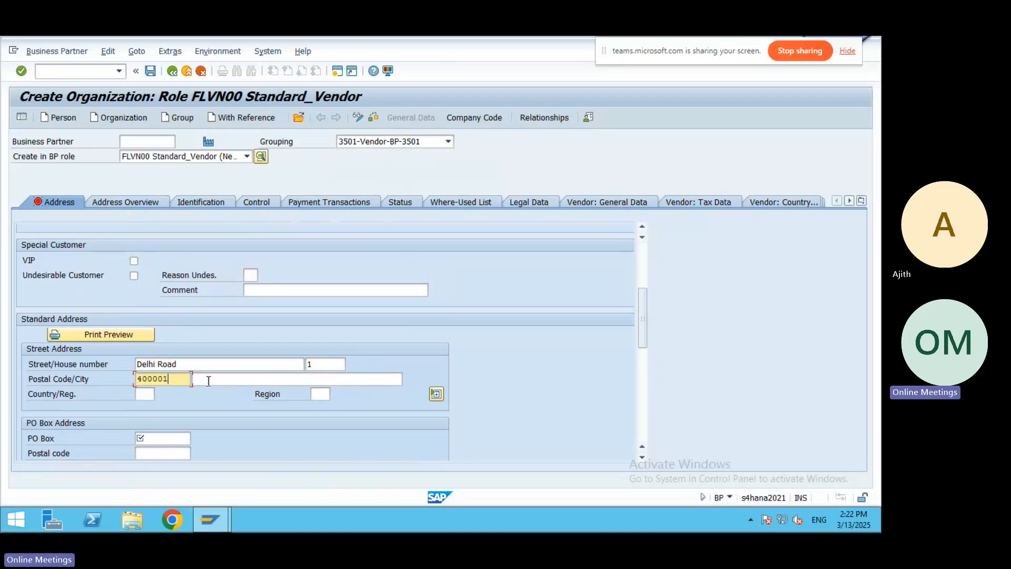
{"action": "type", "text": "Delhi"}
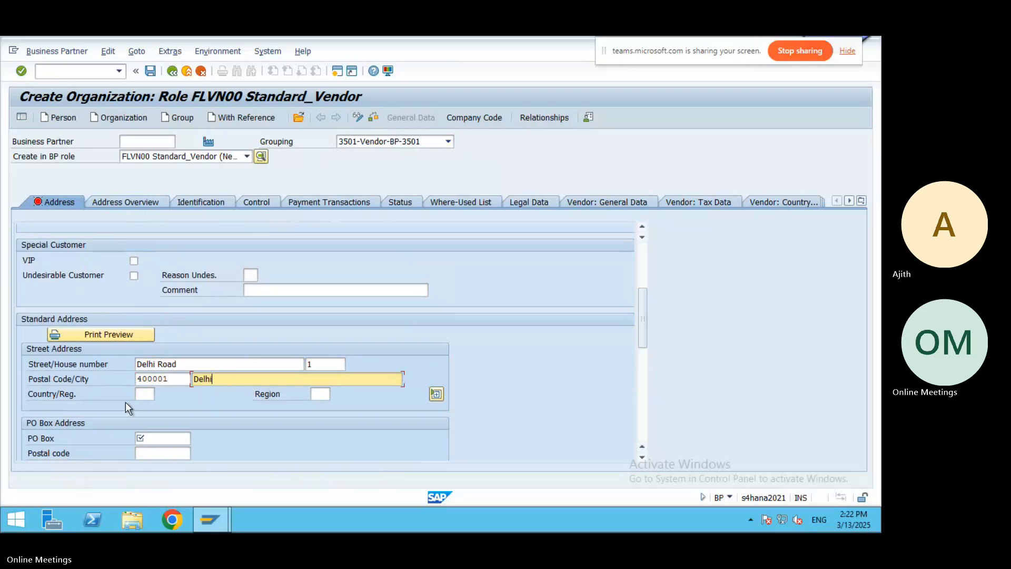
{"action": "left_click", "coordinate": [143, 393]}
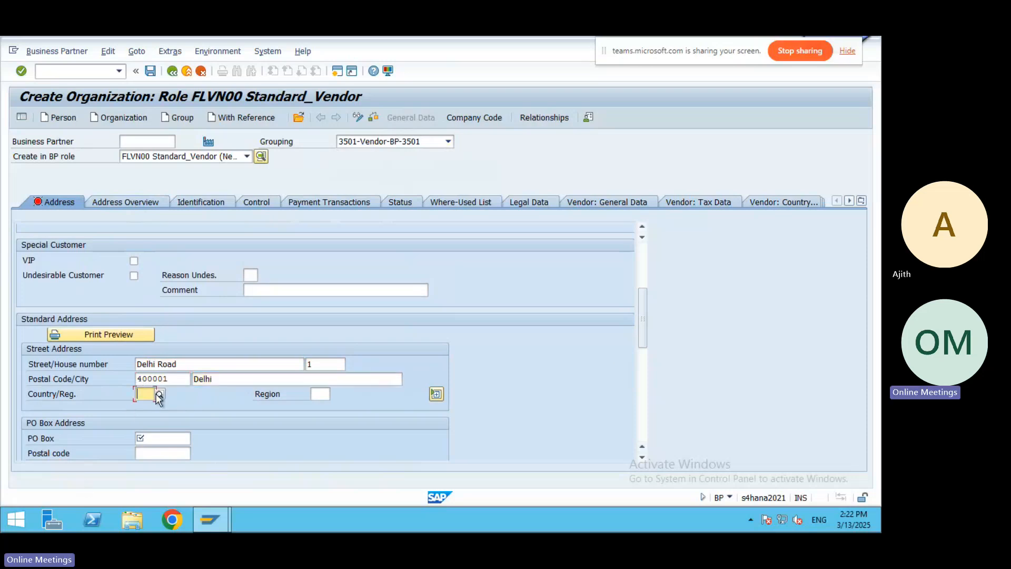
Set the vendor's country to IN India, found by searching the country list.
{"action": "left_click", "coordinate": [160, 393]}
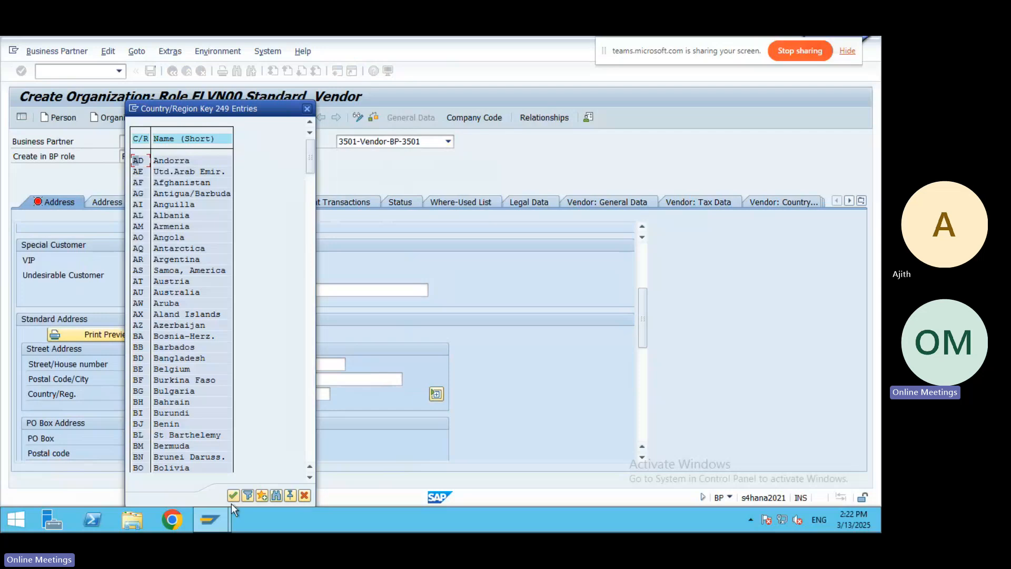
{"action": "left_click", "coordinate": [275, 496]}
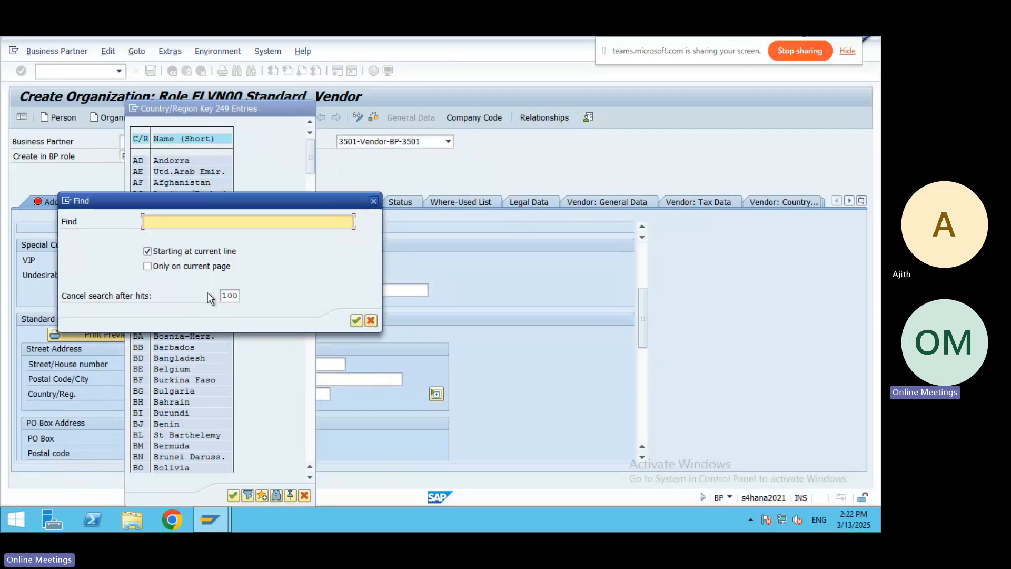
{"action": "type", "text": "India"}
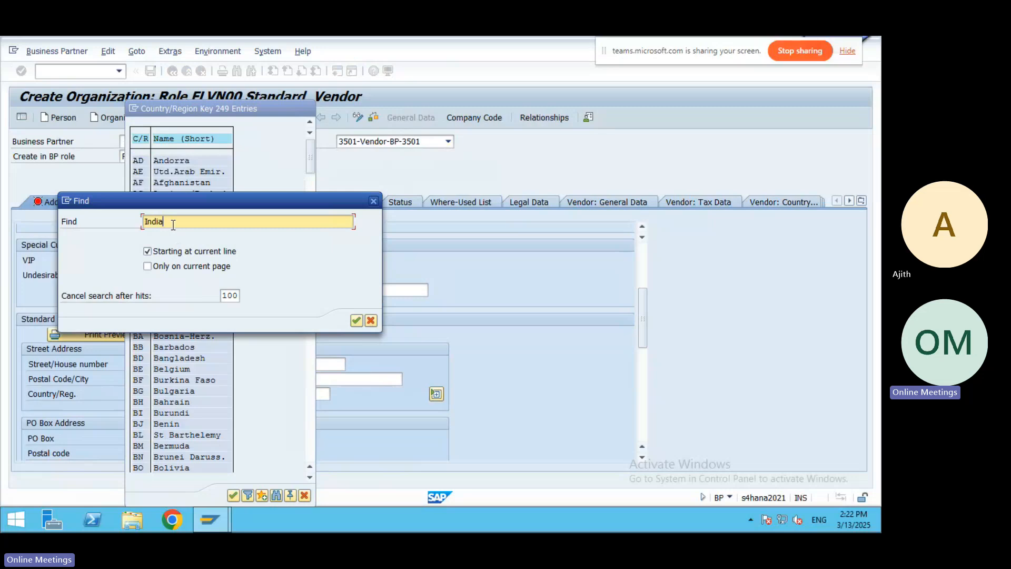
{"action": "key", "text": "Return"}
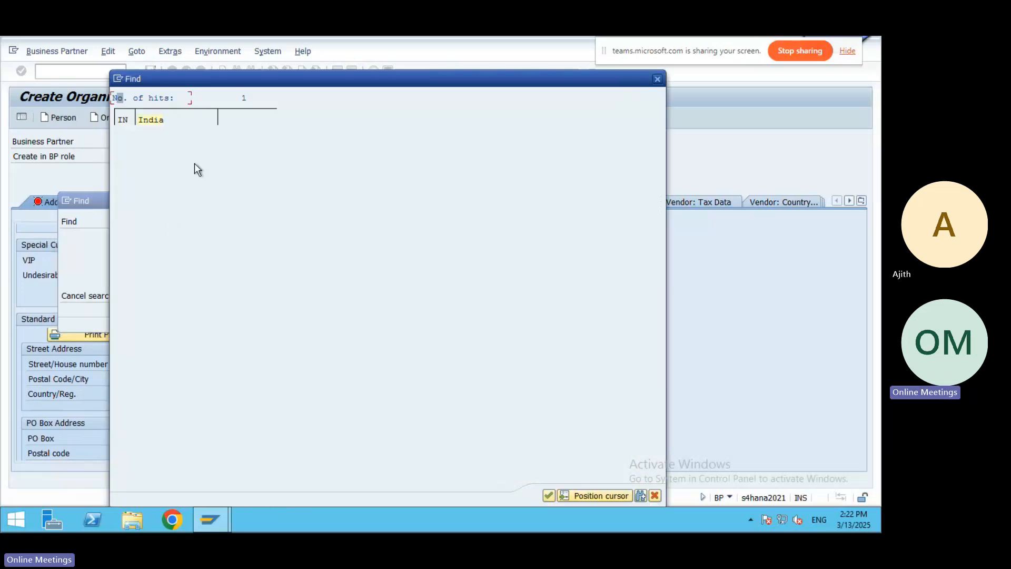
{"action": "double_click", "coordinate": [156, 119]}
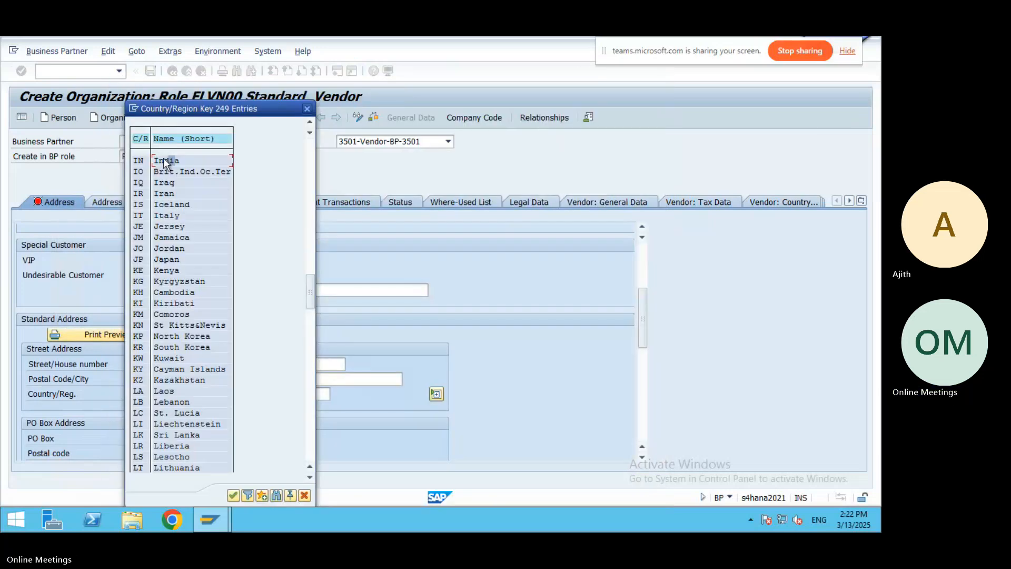
{"action": "double_click", "coordinate": [165, 161]}
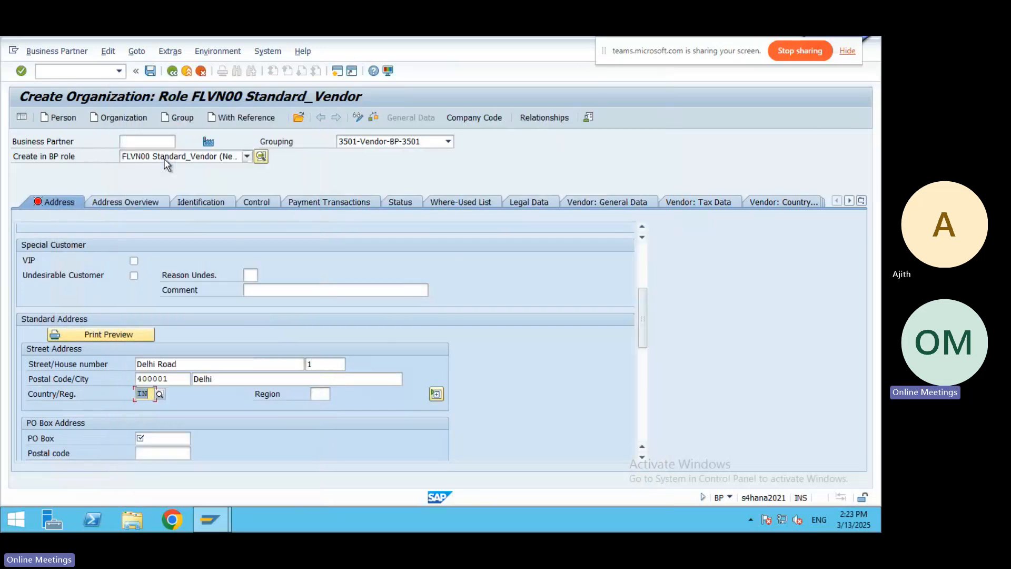
Set the region to DL Delhi and the PO box to 1234.
{"action": "left_click", "coordinate": [324, 394]}
{"action": "key", "text": "F4"}
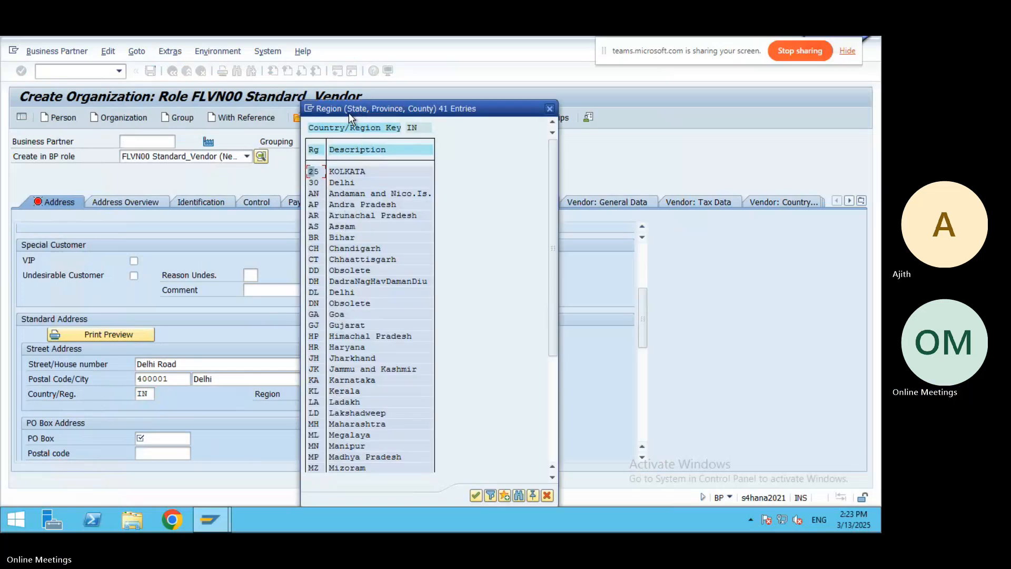
{"action": "double_click", "coordinate": [348, 183]}
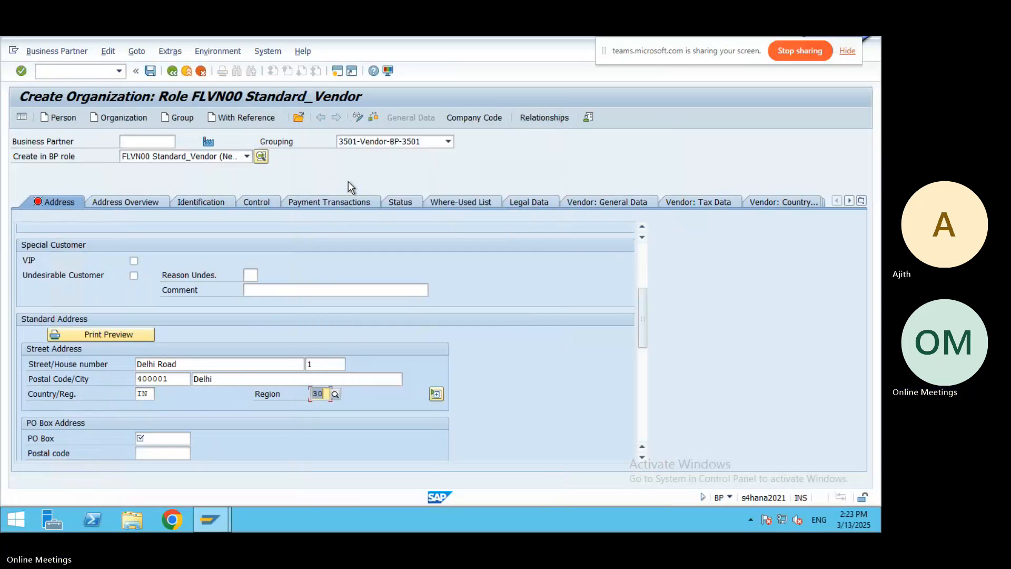
{"action": "left_click", "coordinate": [336, 394]}
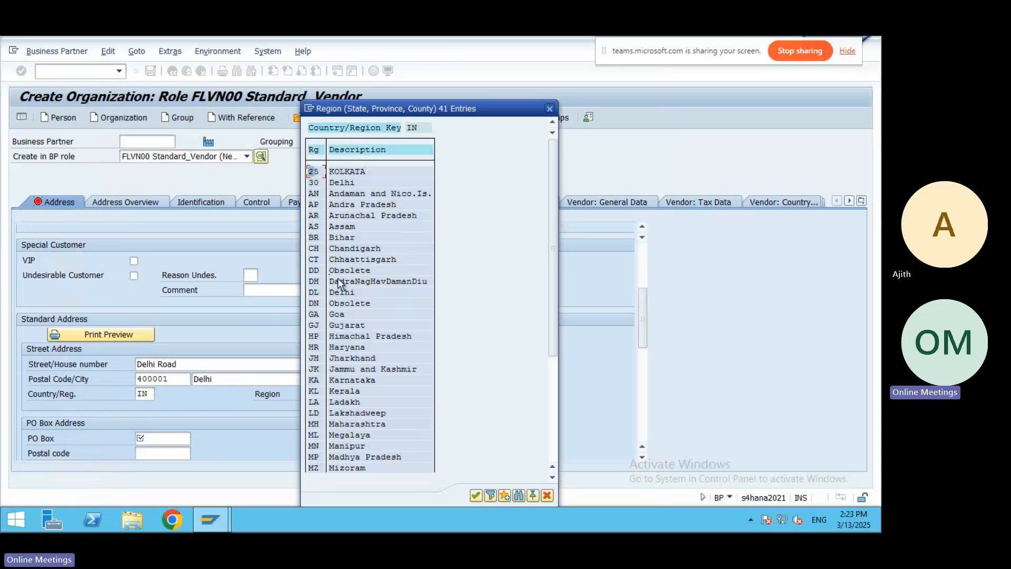
{"action": "double_click", "coordinate": [336, 291]}
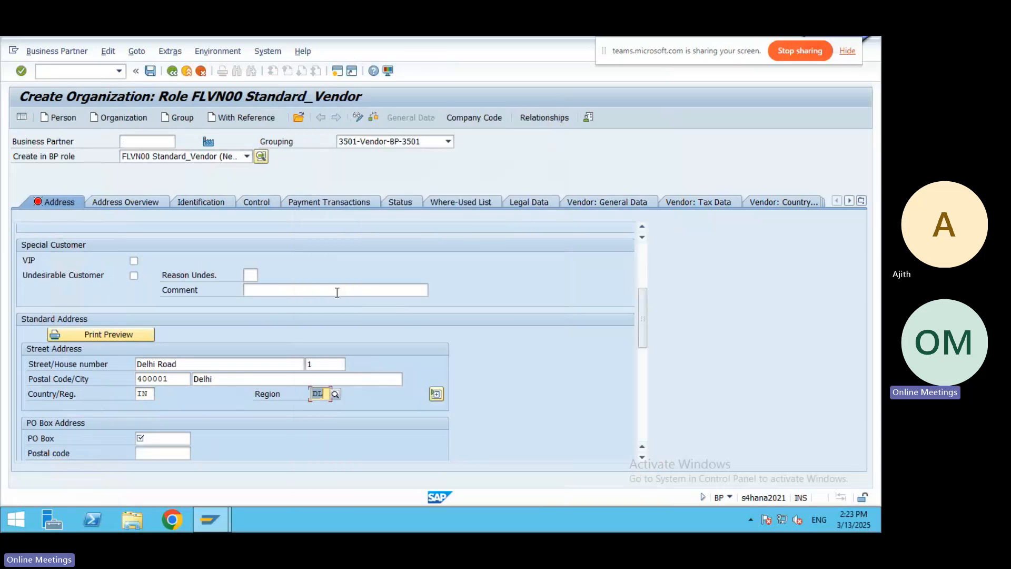
{"action": "left_click", "coordinate": [169, 440]}
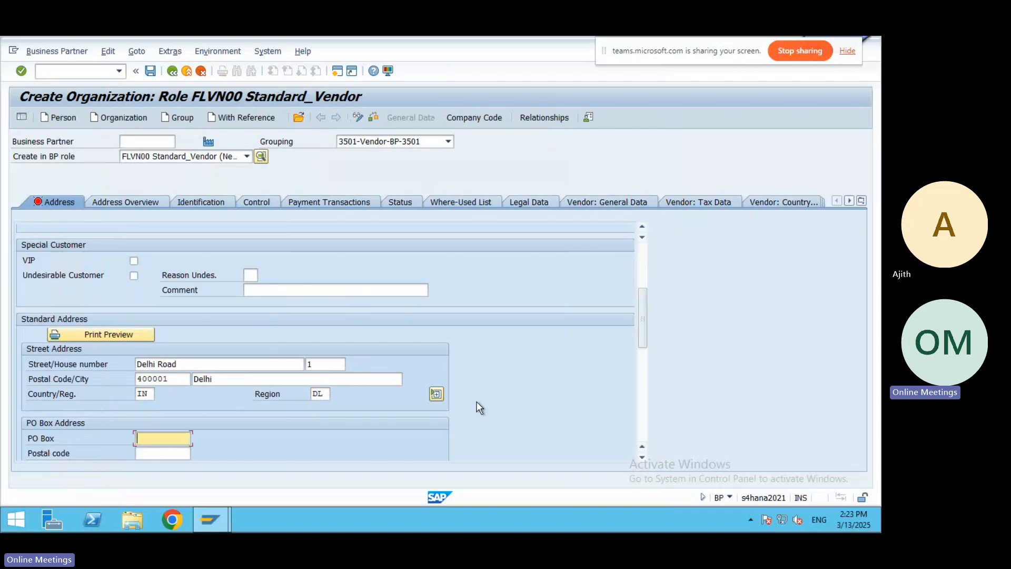
{"action": "type", "text": "1234"}
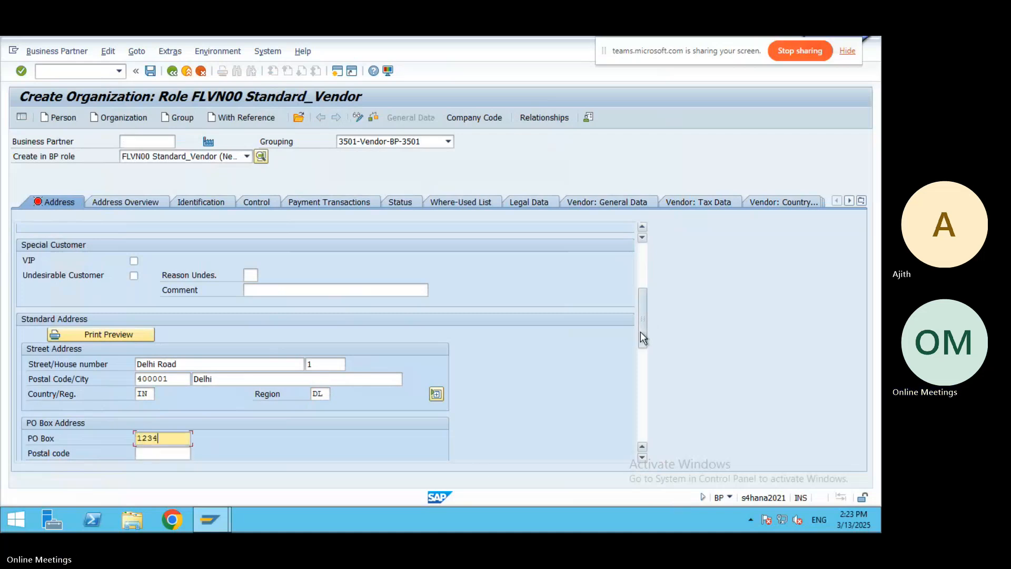
{"action": "left_click_drag", "start_coordinate": [641, 330], "coordinate": [640, 363]}
Choose English as communication language and save BHEL Ltd as a new business partner.
{"action": "left_click", "coordinate": [237, 394]}
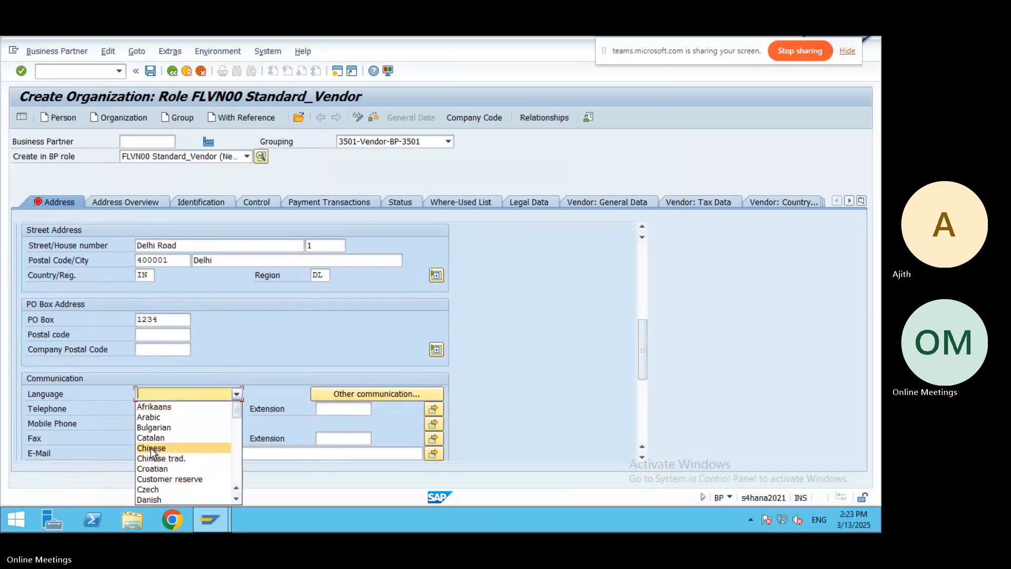
{"action": "left_click", "coordinate": [238, 475]}
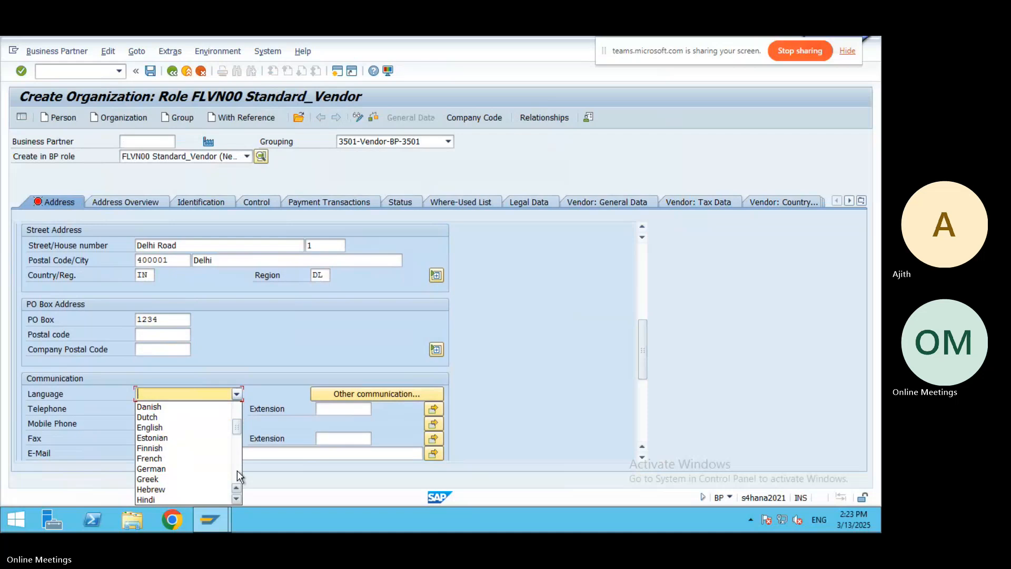
{"action": "left_click", "coordinate": [157, 427]}
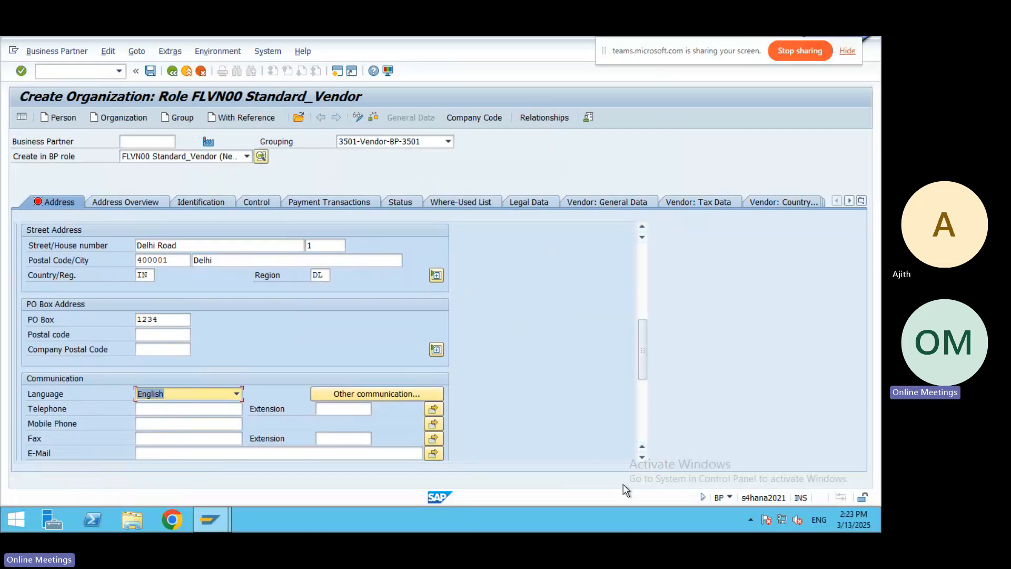
{"action": "left_click", "coordinate": [152, 71]}
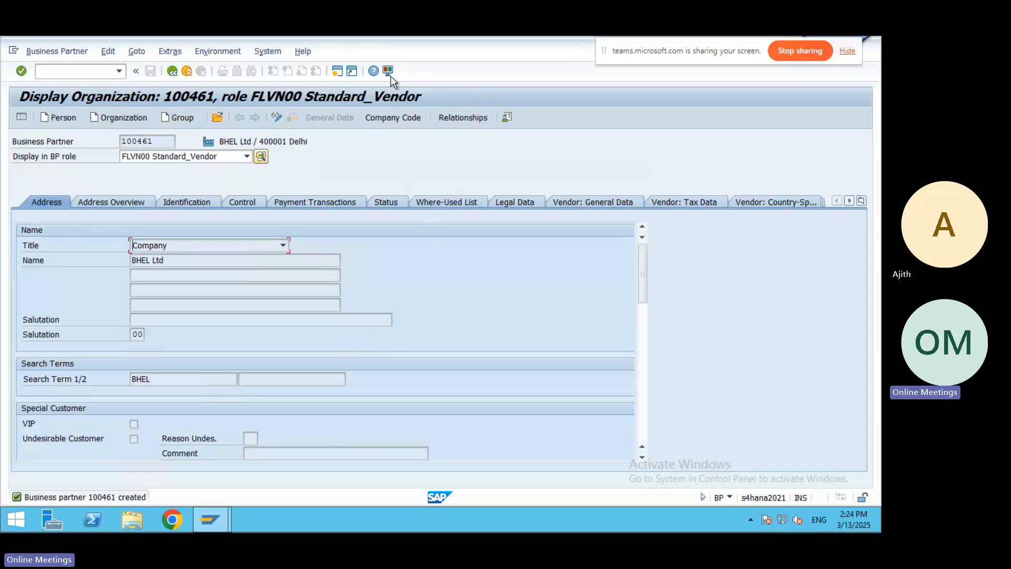
Put the vendor in change mode and enter company code 3501 Hariwood INC.
{"action": "left_click", "coordinate": [402, 118]}
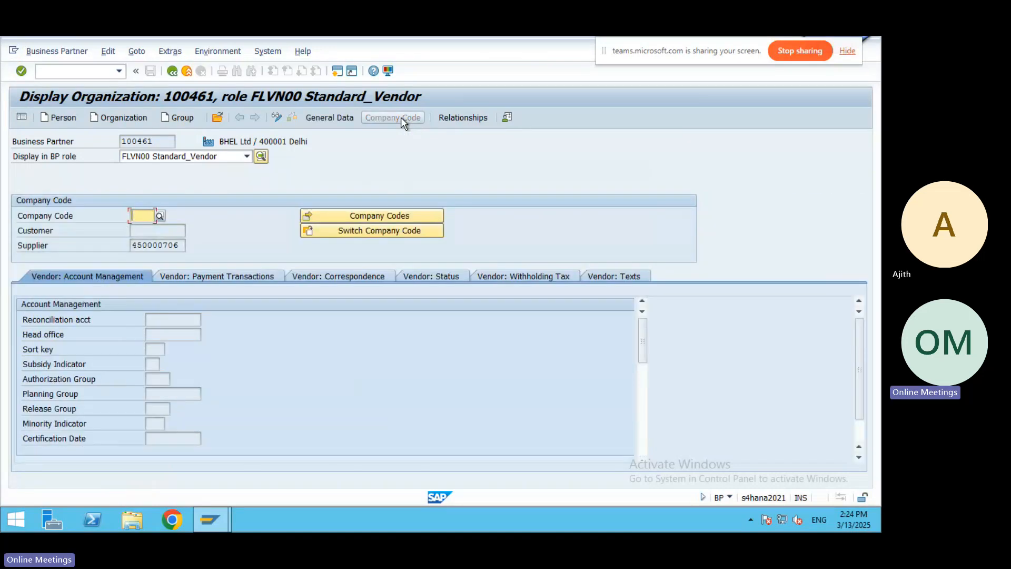
{"action": "left_click", "coordinate": [273, 115]}
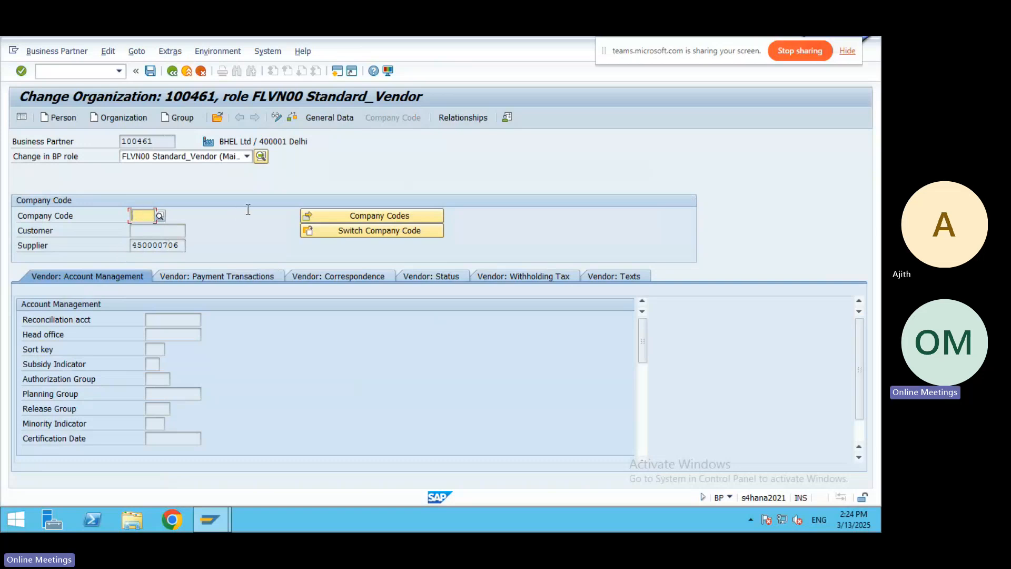
{"action": "type", "text": "3501"}
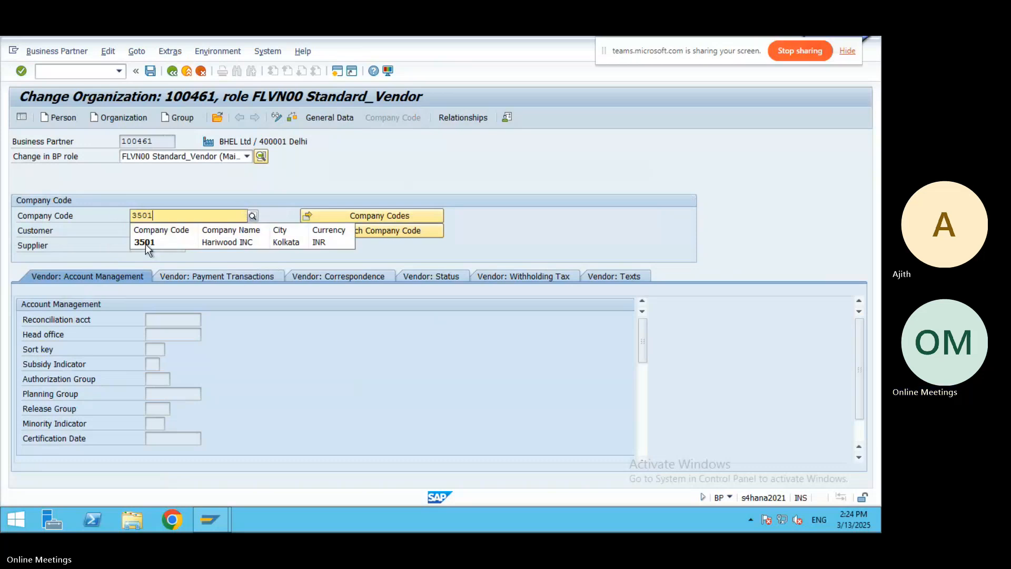
{"action": "left_click", "coordinate": [145, 244]}
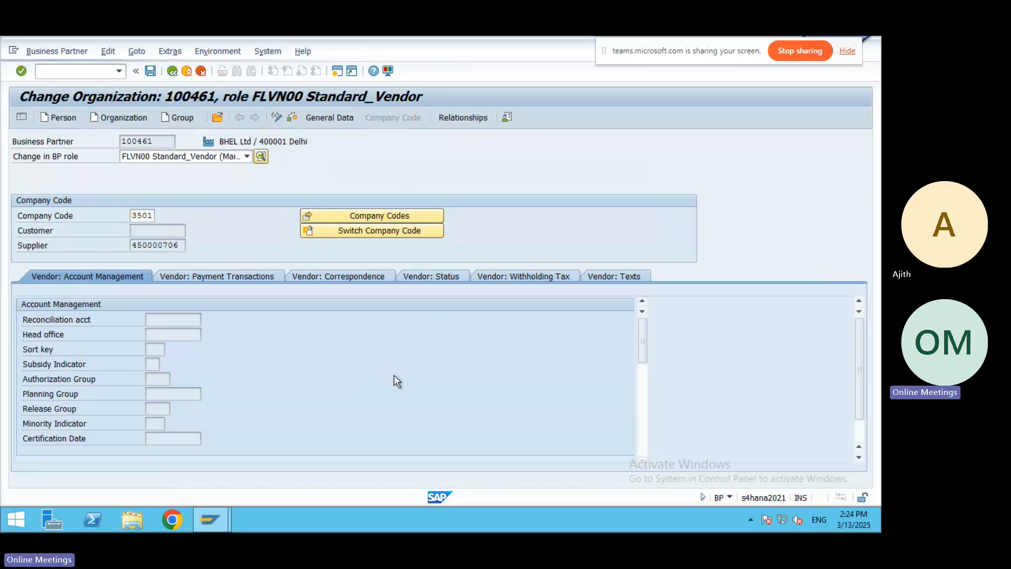
{"action": "key", "text": "Return"}
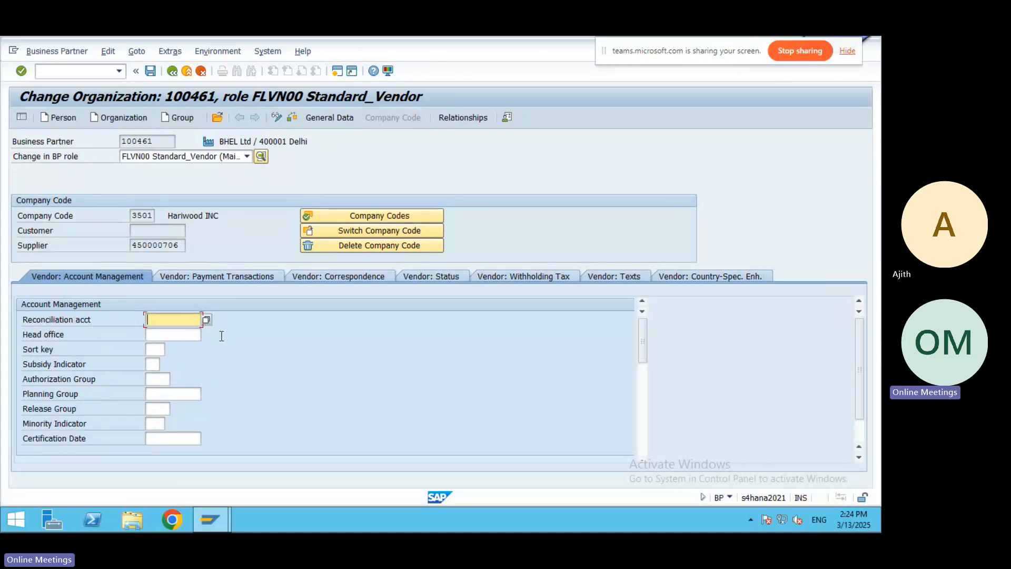
Assign reconciliation account 1017 and sort key 012 (Vendor number) under company code 3501.
{"action": "key", "text": "F4"}
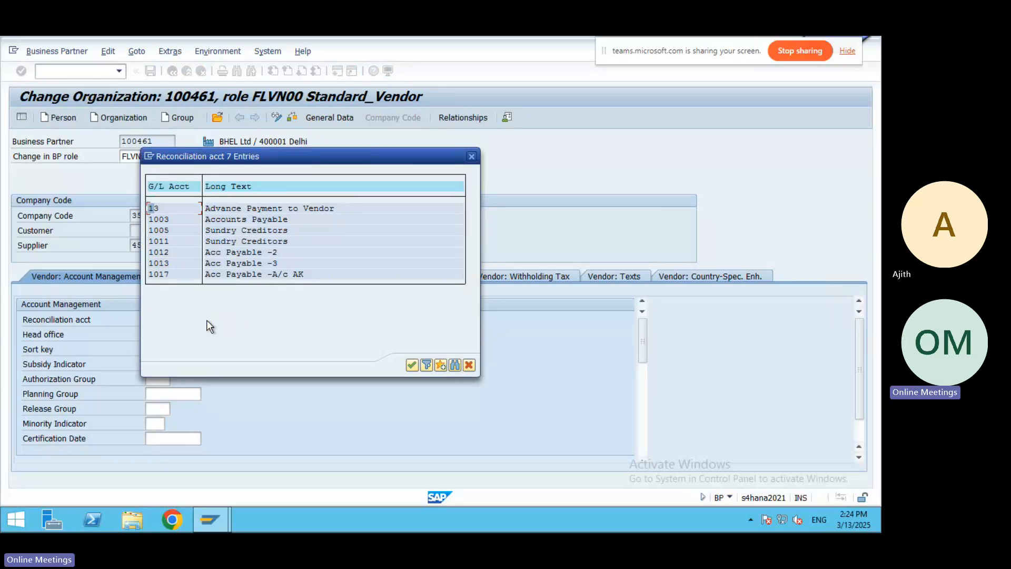
{"action": "double_click", "coordinate": [248, 276]}
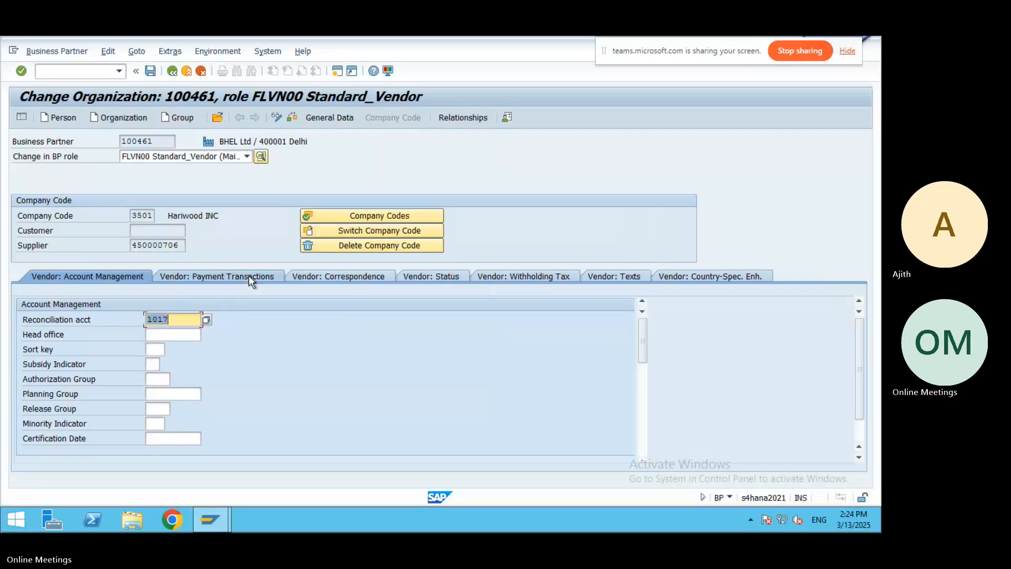
{"action": "left_click", "coordinate": [156, 349]}
{"action": "left_click", "coordinate": [169, 349]}
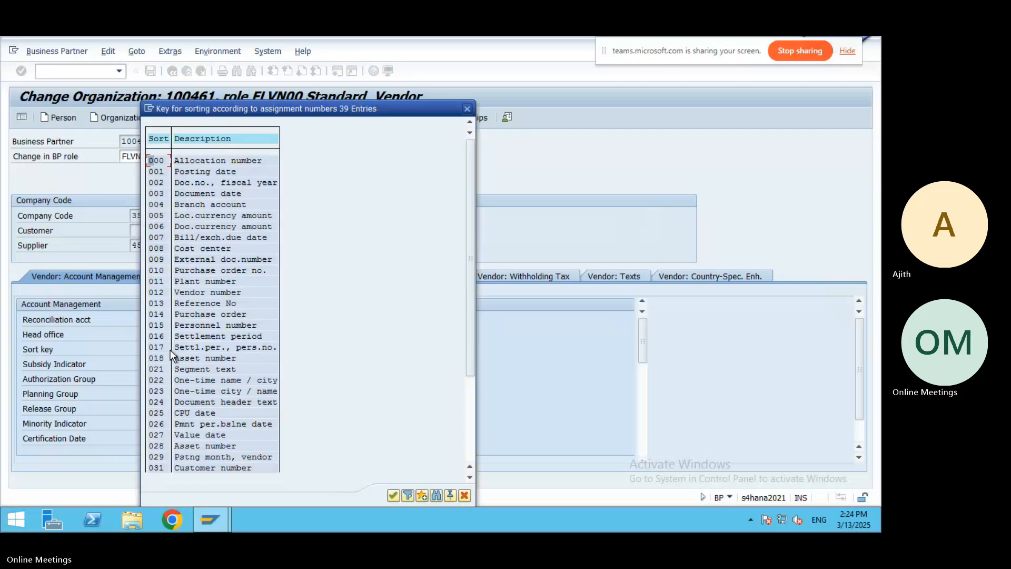
{"action": "double_click", "coordinate": [197, 291]}
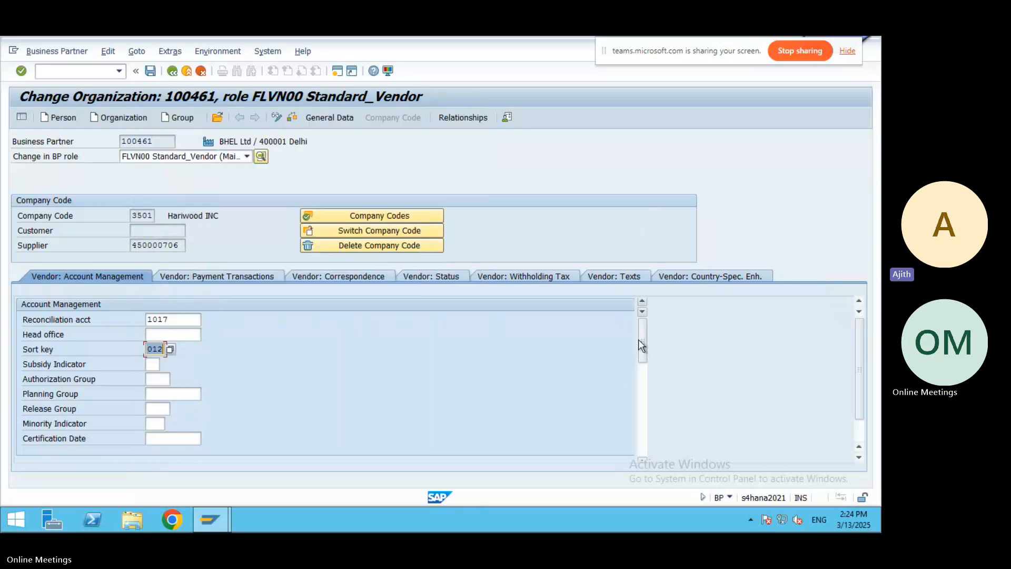
{"action": "mouse_move", "coordinate": [643, 340]}
{"action": "left_mouse_down"}
{"action": "mouse_move", "coordinate": [647, 397]}
{"action": "mouse_move", "coordinate": [641, 322]}
{"action": "left_mouse_up"}
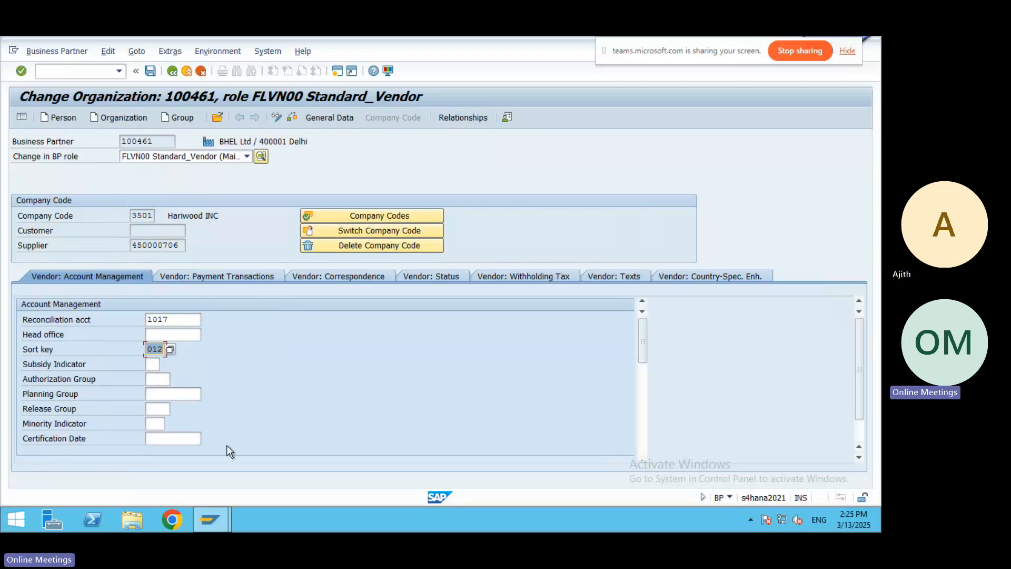
Set payment terms 0001 in the vendor's payment transactions and check the data for errors.
{"action": "left_click", "coordinate": [201, 275]}
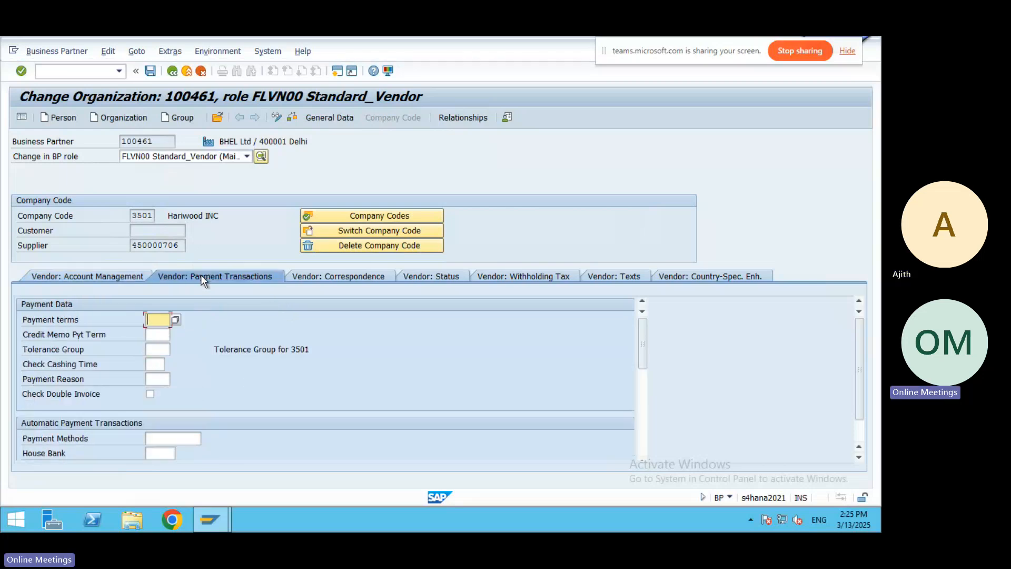
{"action": "left_click", "coordinate": [175, 319]}
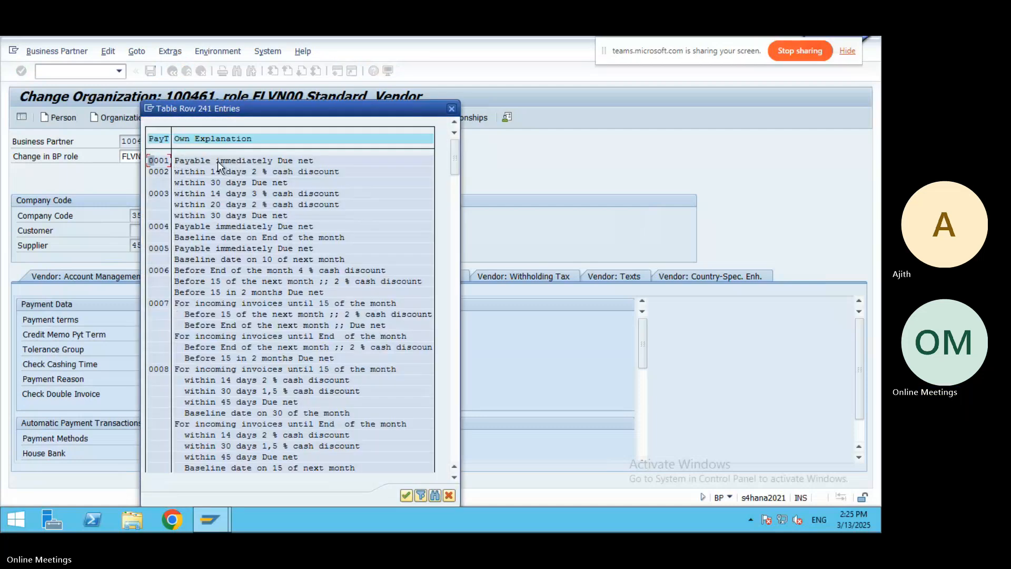
{"action": "double_click", "coordinate": [218, 160]}
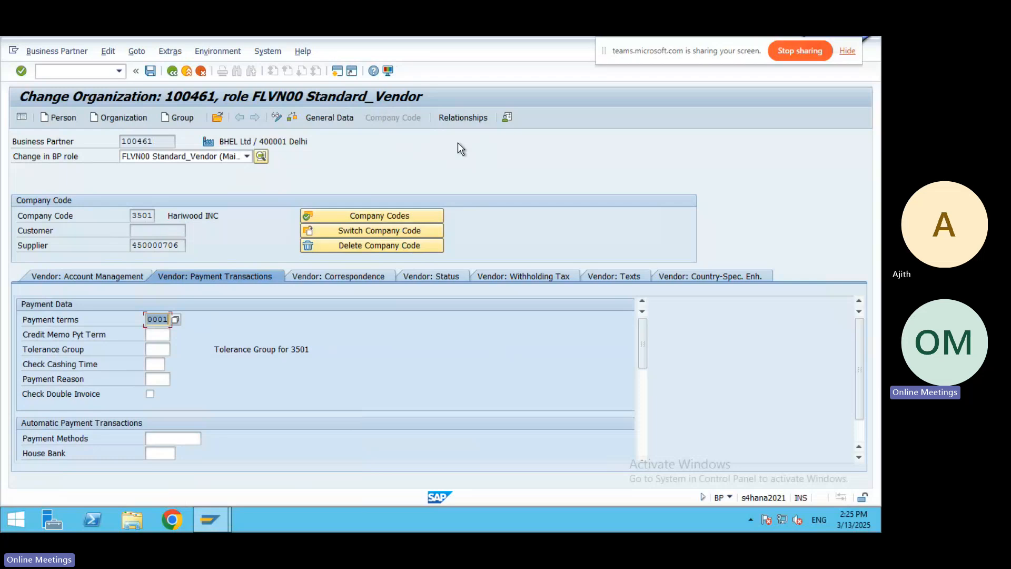
{"action": "left_click", "coordinate": [291, 117]}
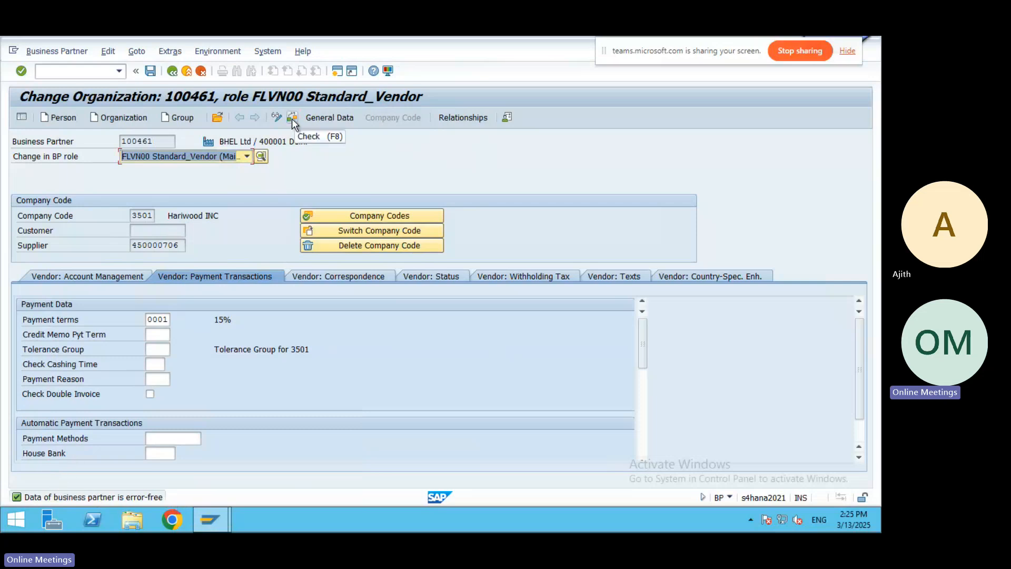
Save the vendor's company code 3501 changes and go back to SAP Easy Access.
{"action": "left_click", "coordinate": [150, 72]}
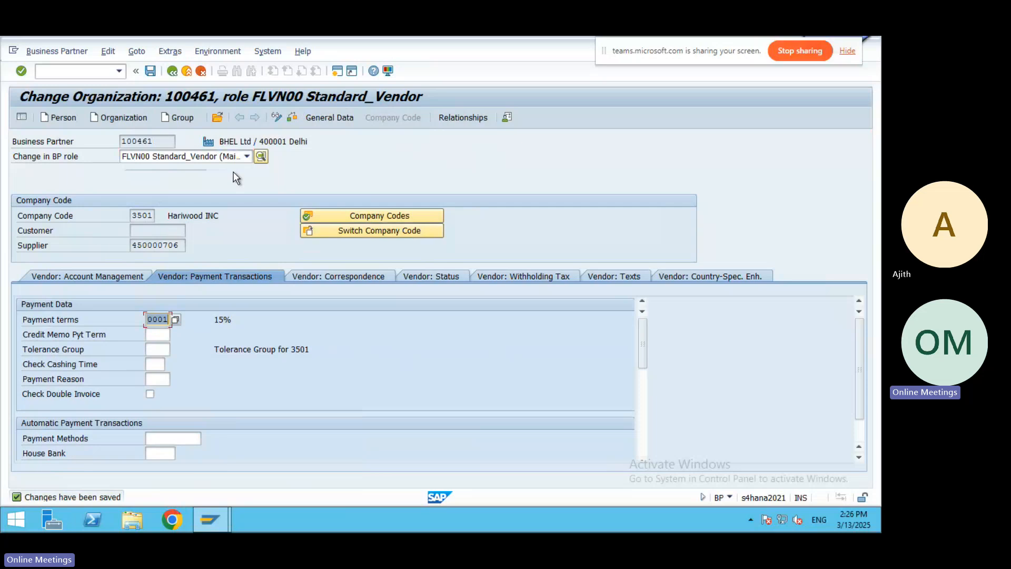
{"action": "left_click", "coordinate": [247, 156]}
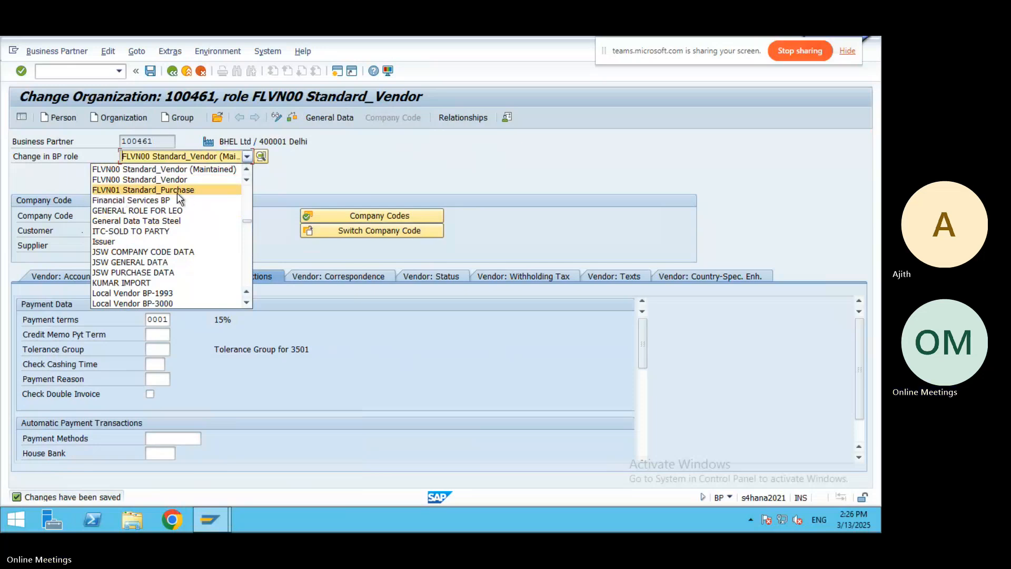
{"action": "left_click", "coordinate": [419, 187]}
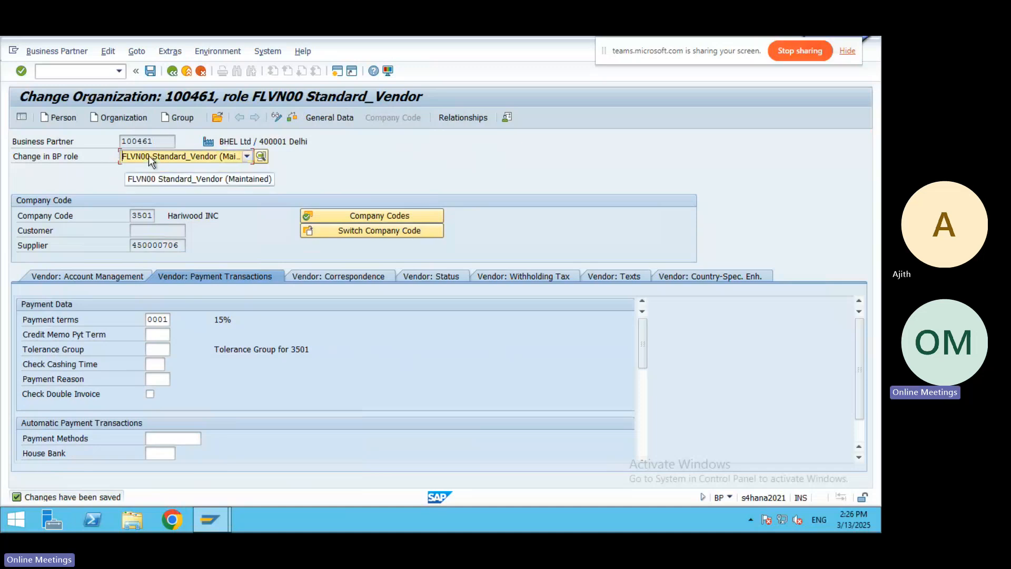
{"action": "left_click", "coordinate": [150, 71]}
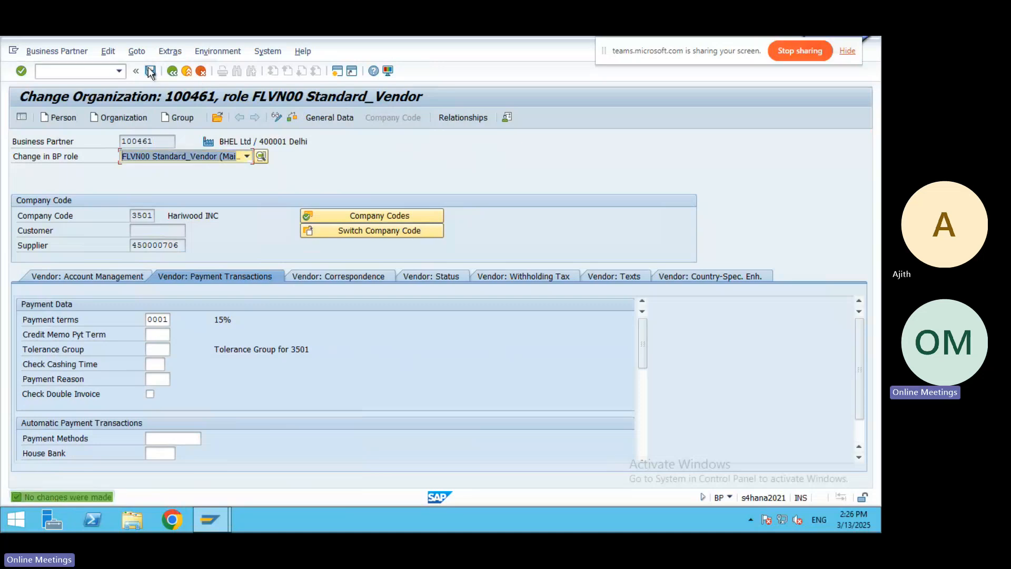
{"action": "left_click", "coordinate": [172, 71]}
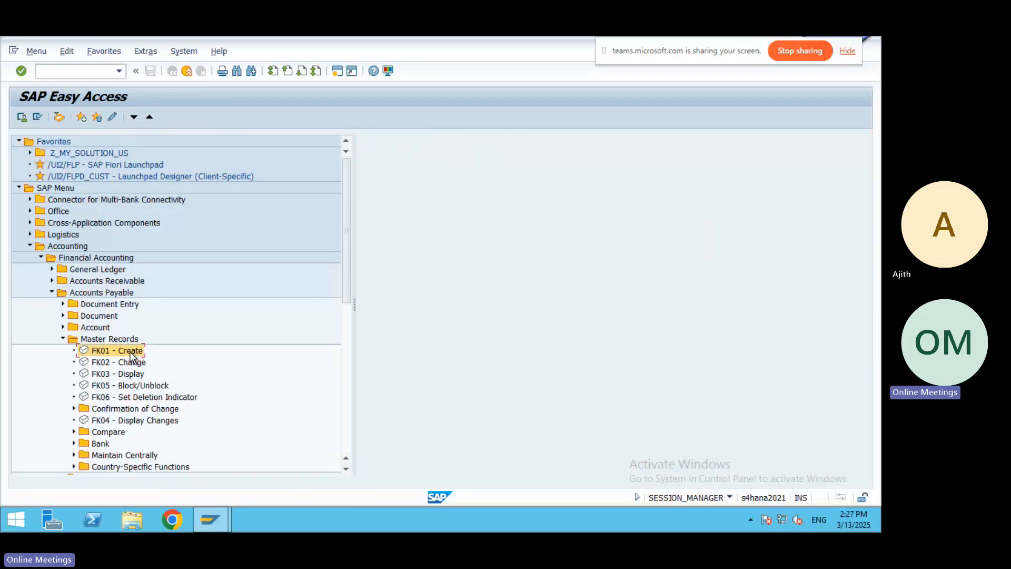
Open supplier BHEL LTD in FK02 for company code 3501 with Address data selected.
{"action": "double_click", "coordinate": [98, 362]}
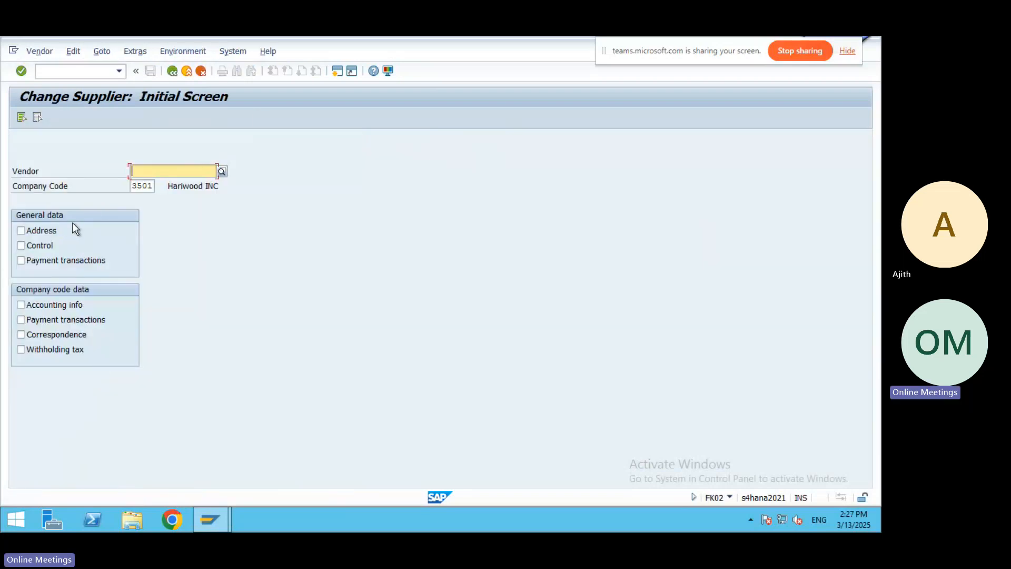
{"action": "left_click", "coordinate": [222, 171]}
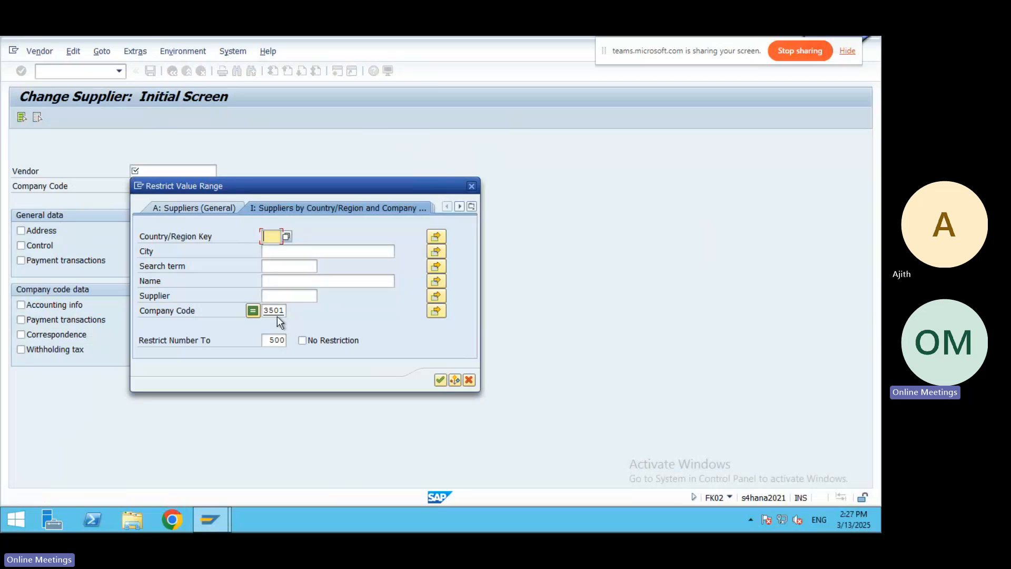
{"action": "left_click", "coordinate": [439, 380]}
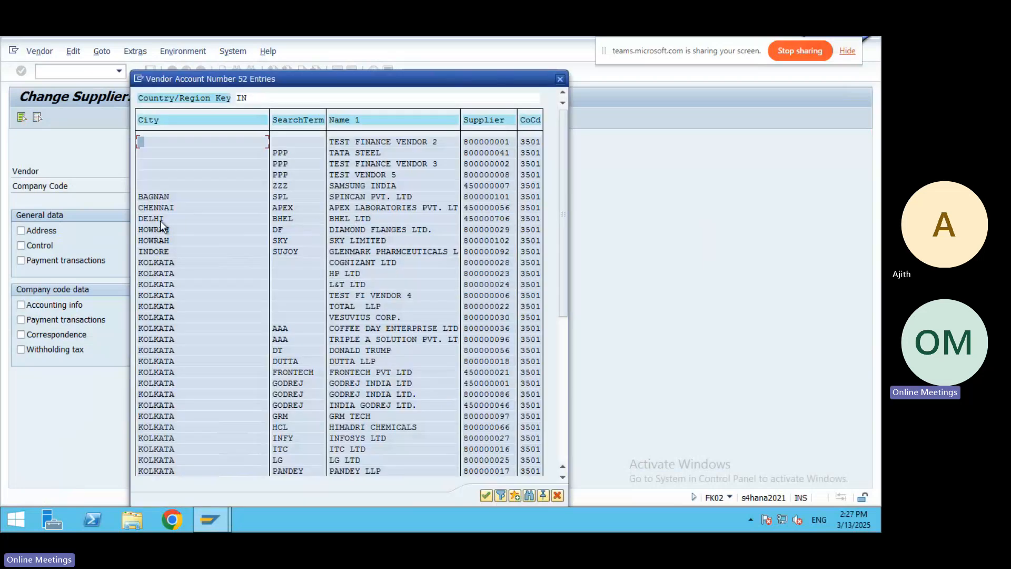
{"action": "double_click", "coordinate": [340, 217]}
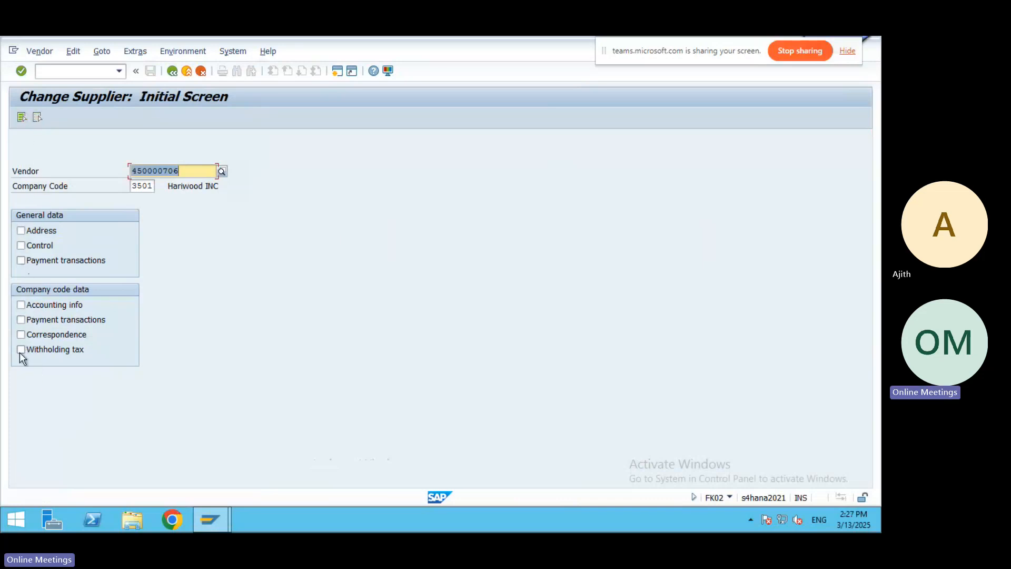
{"action": "left_click", "coordinate": [21, 230]}
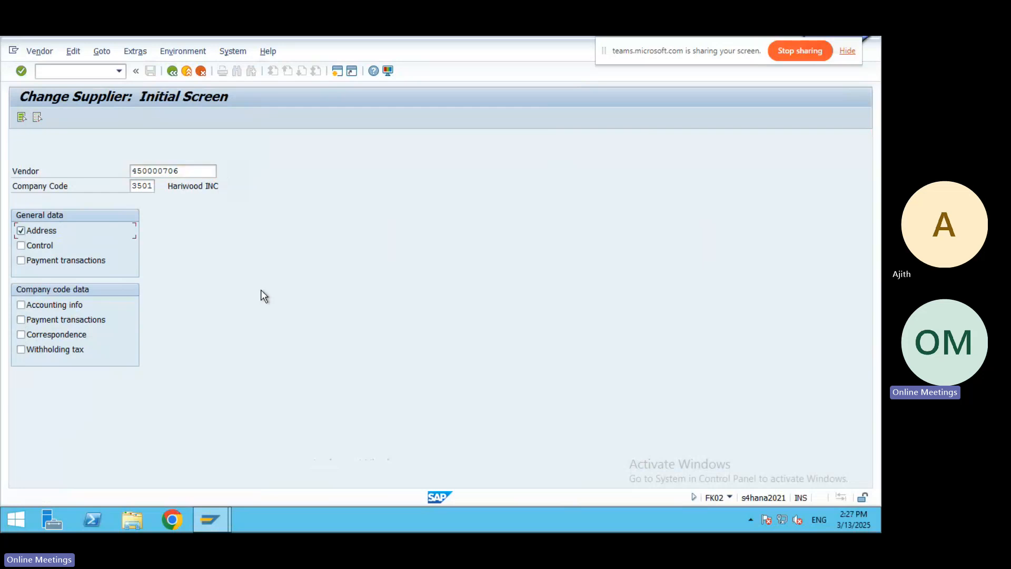
{"action": "key", "text": "F3"}
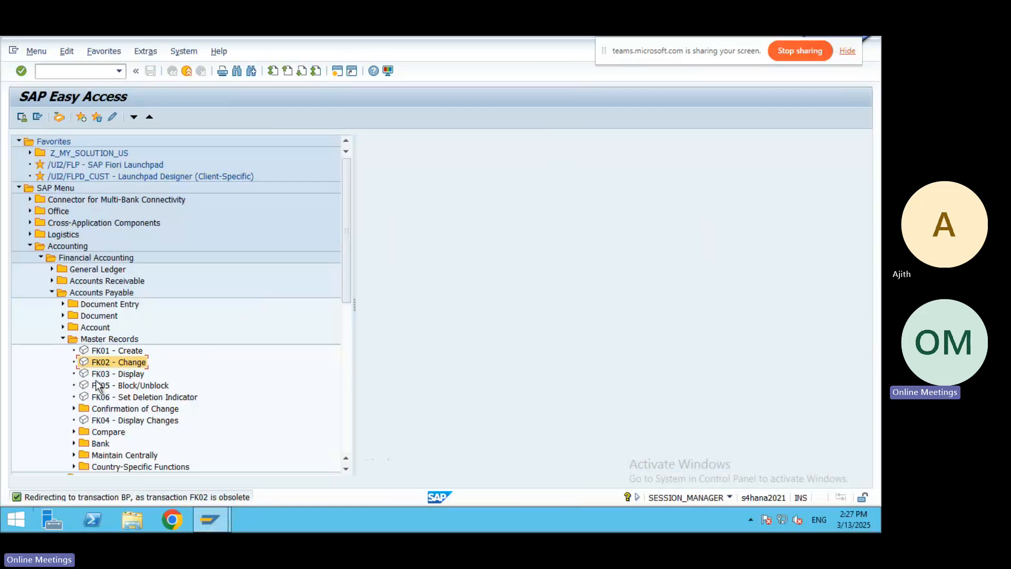
Exit to the main menu without logging off and bring the Word notes forward.
{"action": "left_click", "coordinate": [188, 70]}
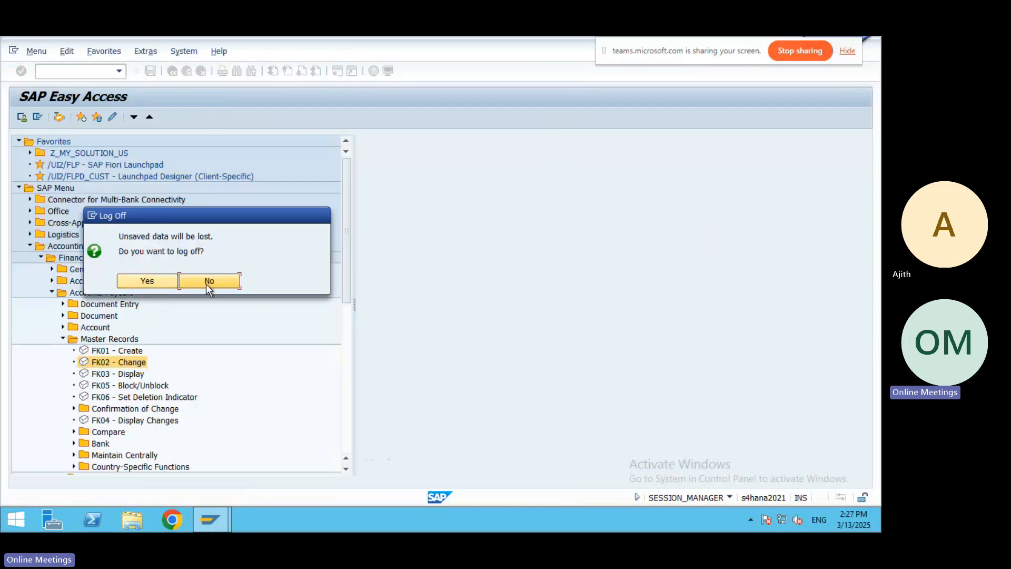
{"action": "left_click", "coordinate": [208, 281]}
{"action": "mouse_move", "coordinate": [400, 36]}
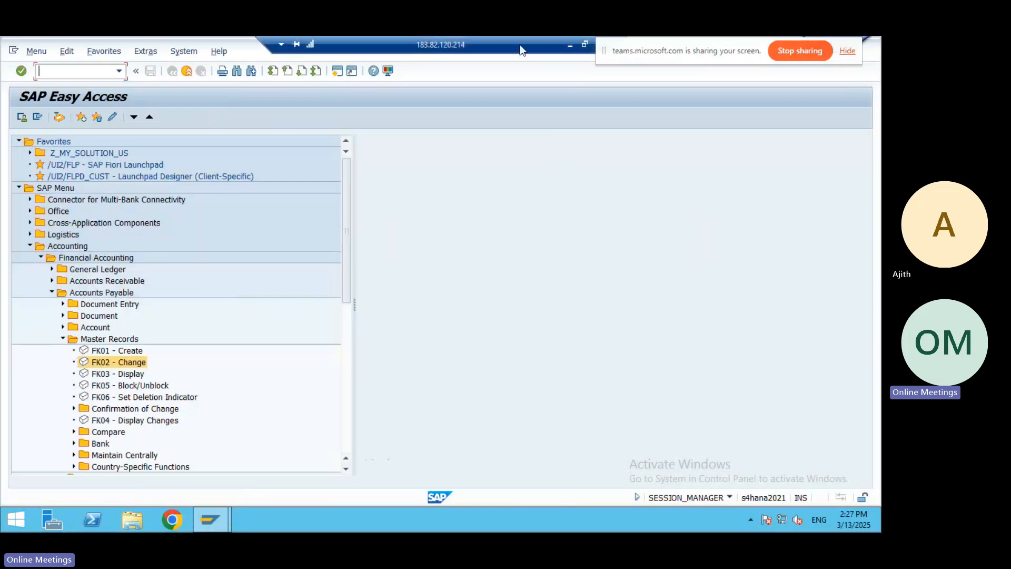
{"action": "left_click", "coordinate": [571, 46]}
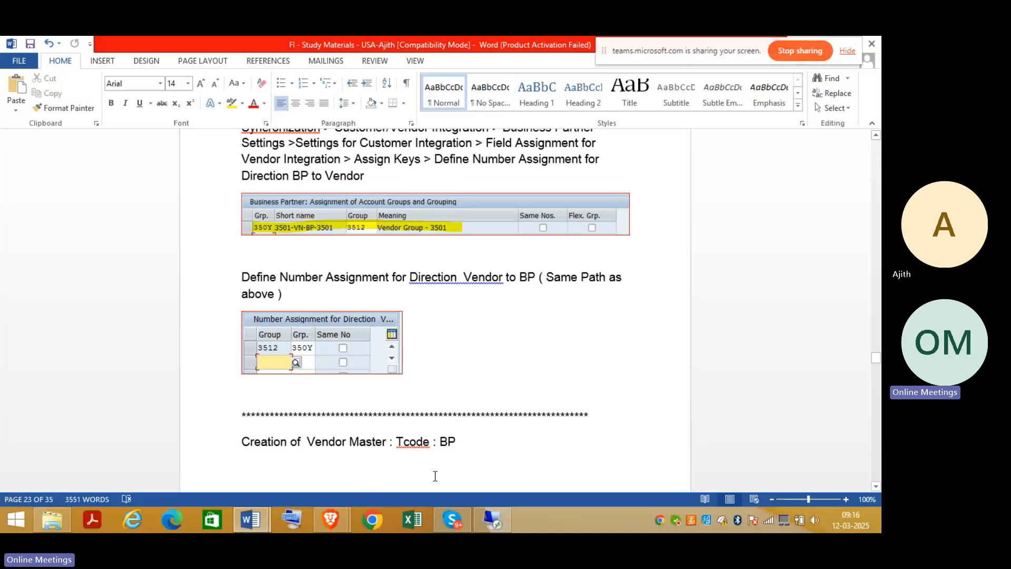
Add a 'Vendor : BHEL Ltd' line to the Word notes, then return to SAP.
{"action": "key", "text": "Return"}
{"action": "type", "text": "Vend"}
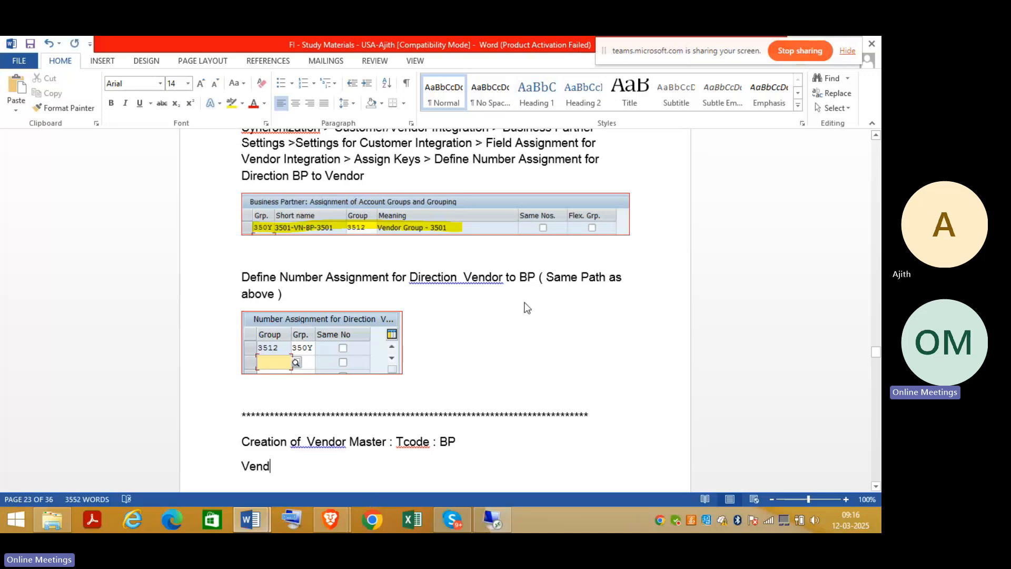
{"action": "type", "text": "or : "}
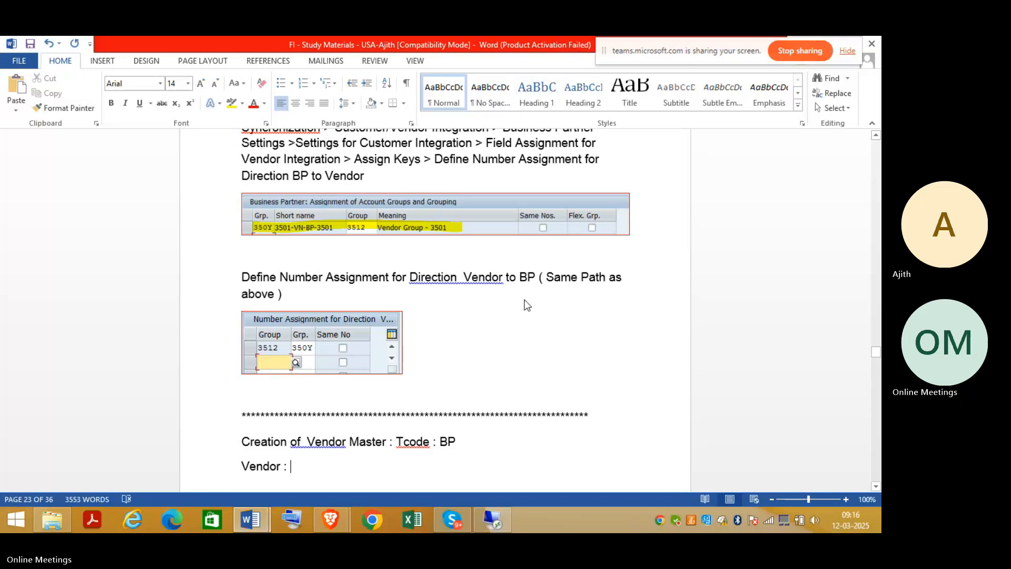
{"action": "type", "text": "BHEL"}
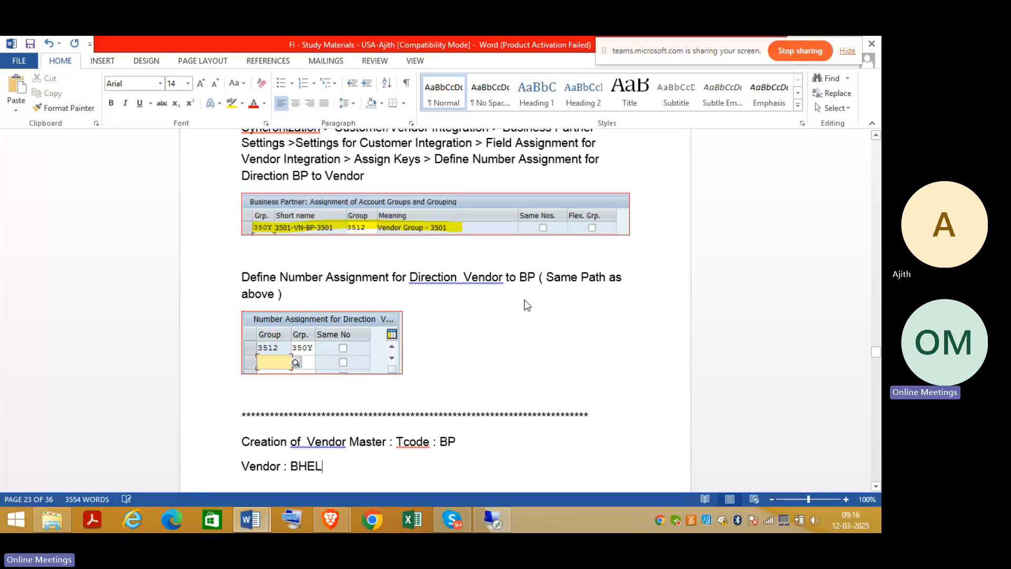
{"action": "type", "text": " Ltd"}
{"action": "key", "text": "Return"}
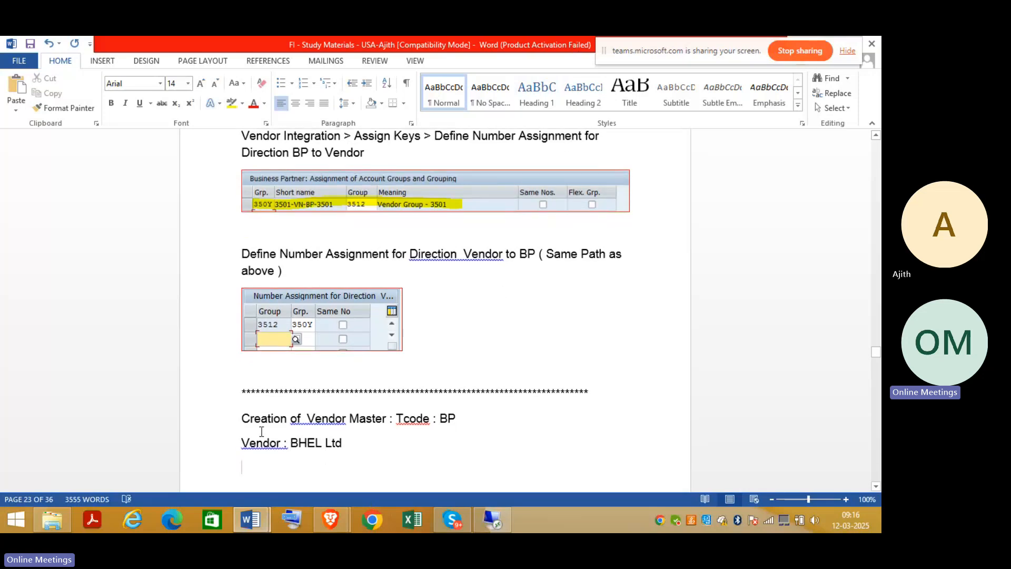
{"action": "left_click", "coordinate": [504, 518]}
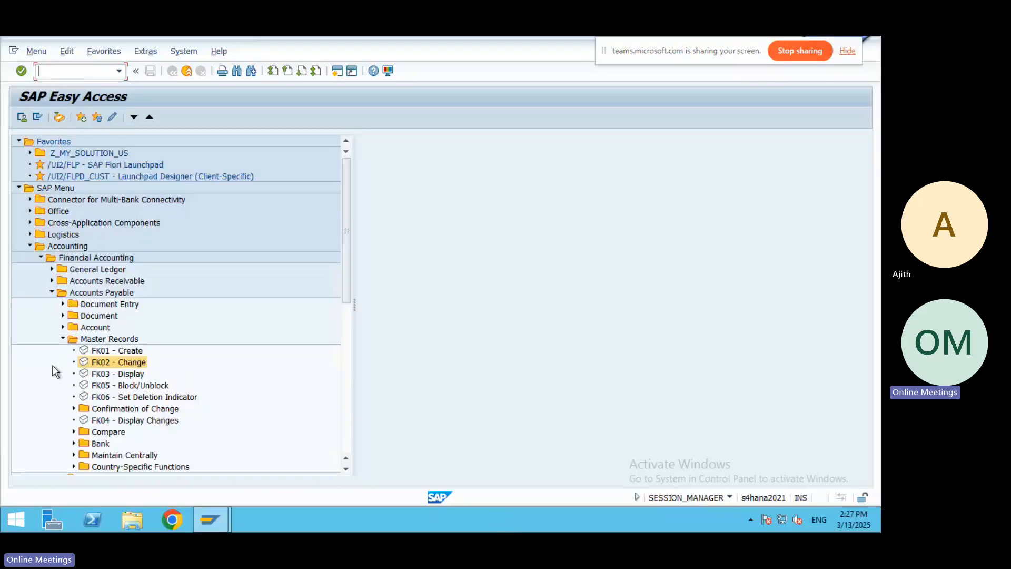
Open FB60 vendor invoice entry from the Accounts Payable Document Entry folder.
{"action": "left_click", "coordinate": [61, 339]}
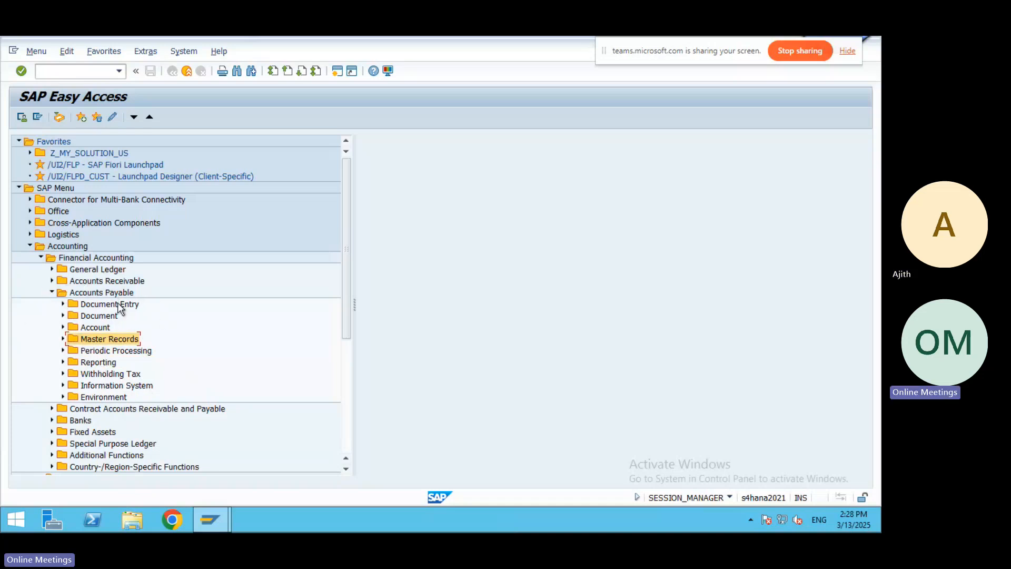
{"action": "left_click", "coordinate": [62, 304]}
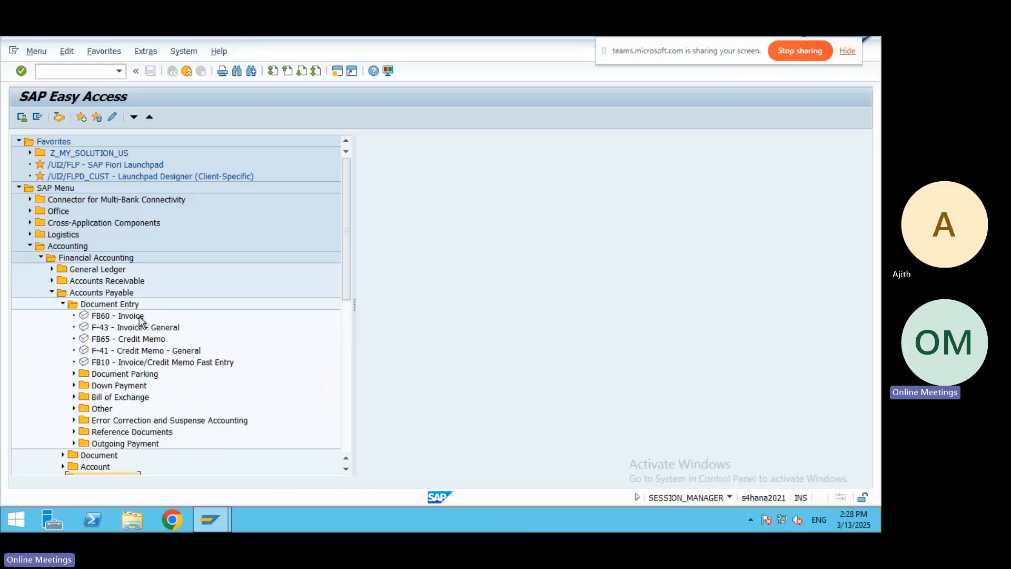
{"action": "double_click", "coordinate": [100, 318]}
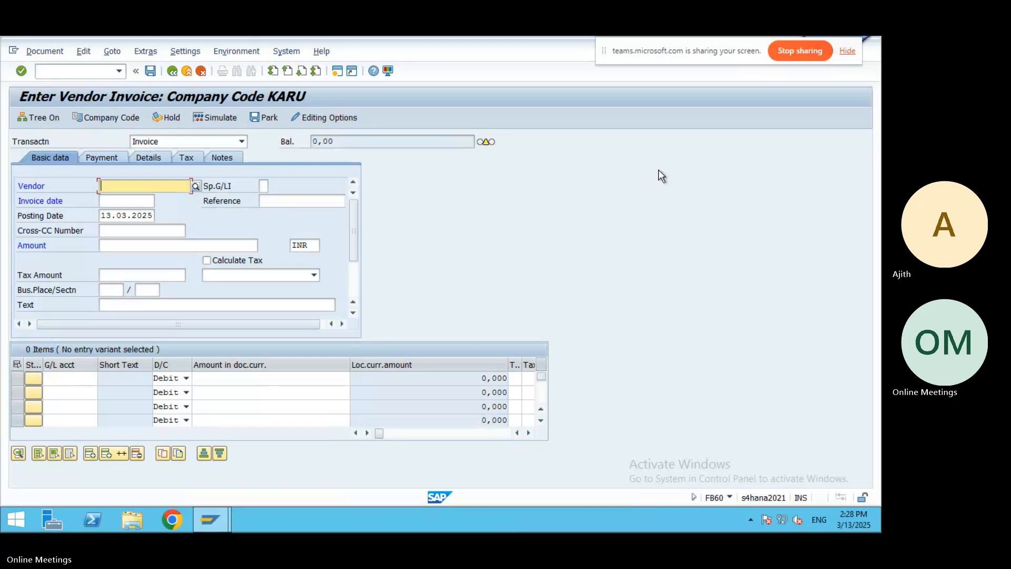
Select vendor BHEL LTD from a supplier search restricted to company code 3501.
{"action": "left_click", "coordinate": [196, 185]}
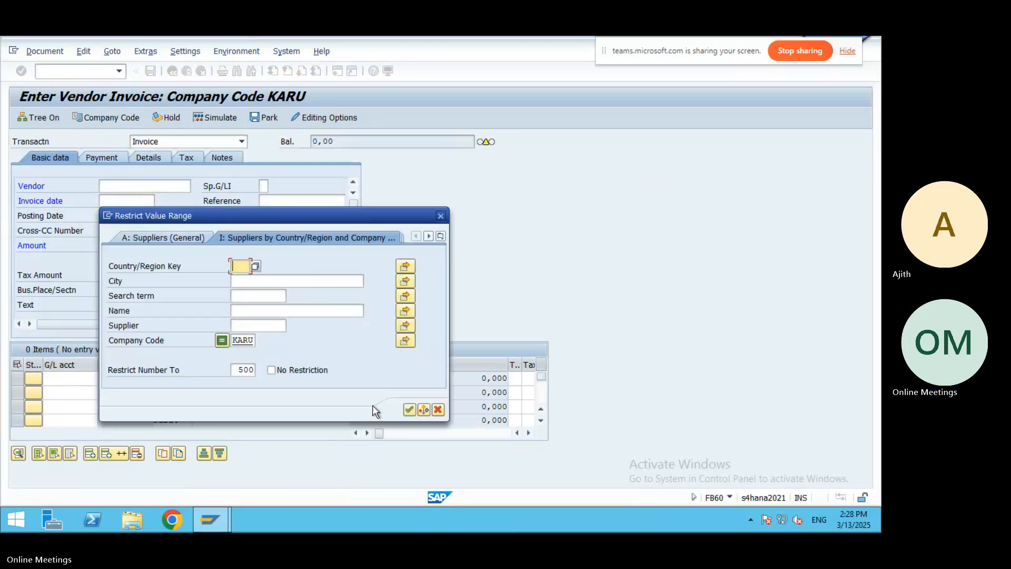
{"action": "left_click", "coordinate": [255, 340]}
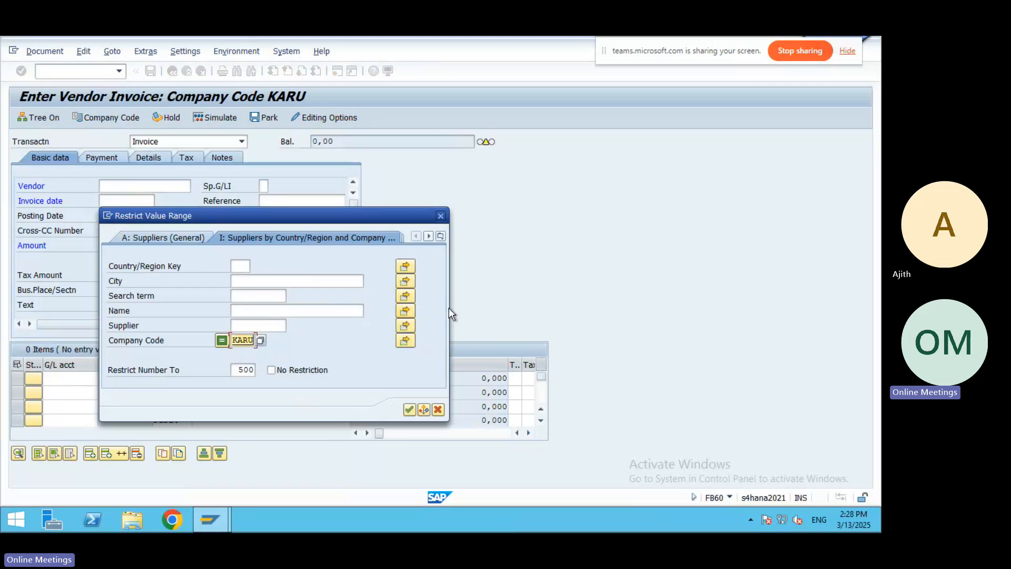
{"action": "key", "text": "BackSpace"}
{"action": "key", "text": "BackSpace"}
{"action": "key", "text": "BackSpace"}
{"action": "key", "text": "BackSpace"}
{"action": "type", "text": "35"}
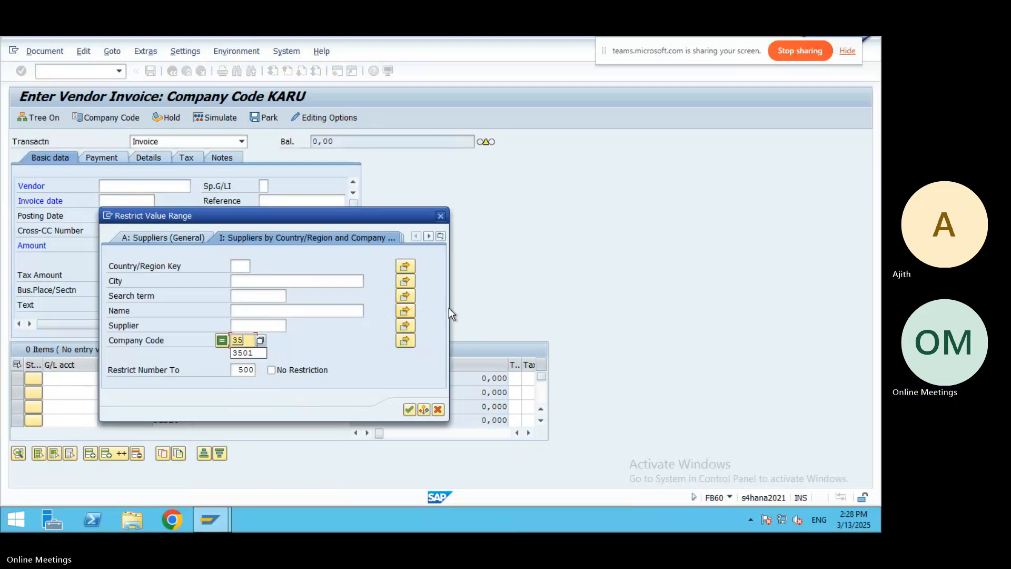
{"action": "key", "text": "Down"}
{"action": "key", "text": "Return"}
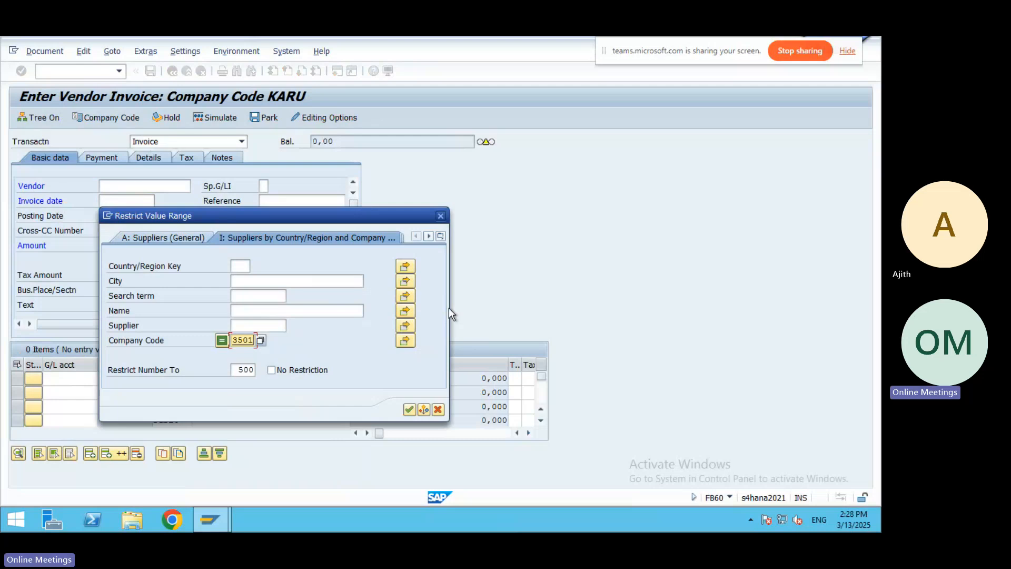
{"action": "left_click", "coordinate": [408, 410]}
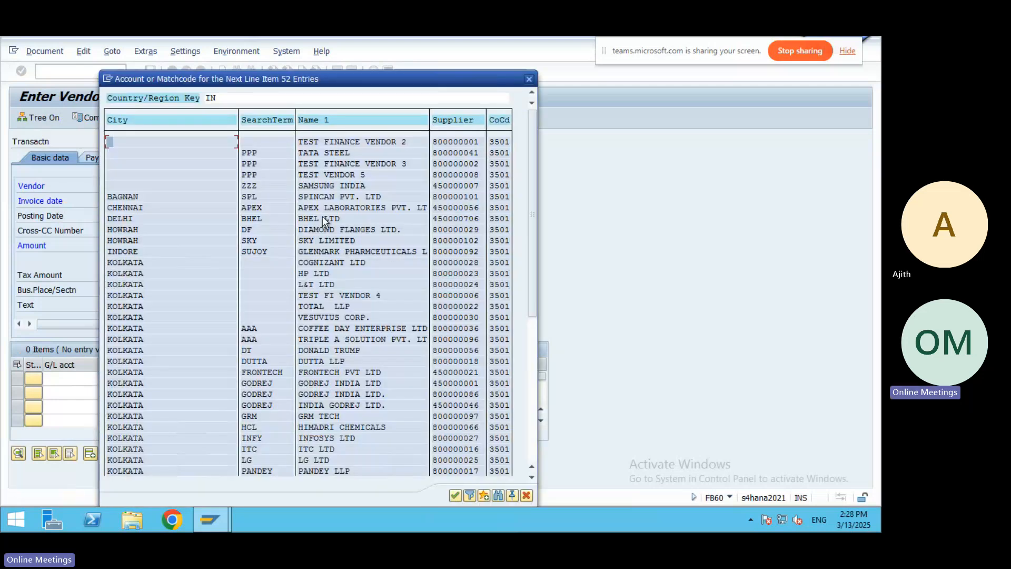
{"action": "double_click", "coordinate": [311, 220]}
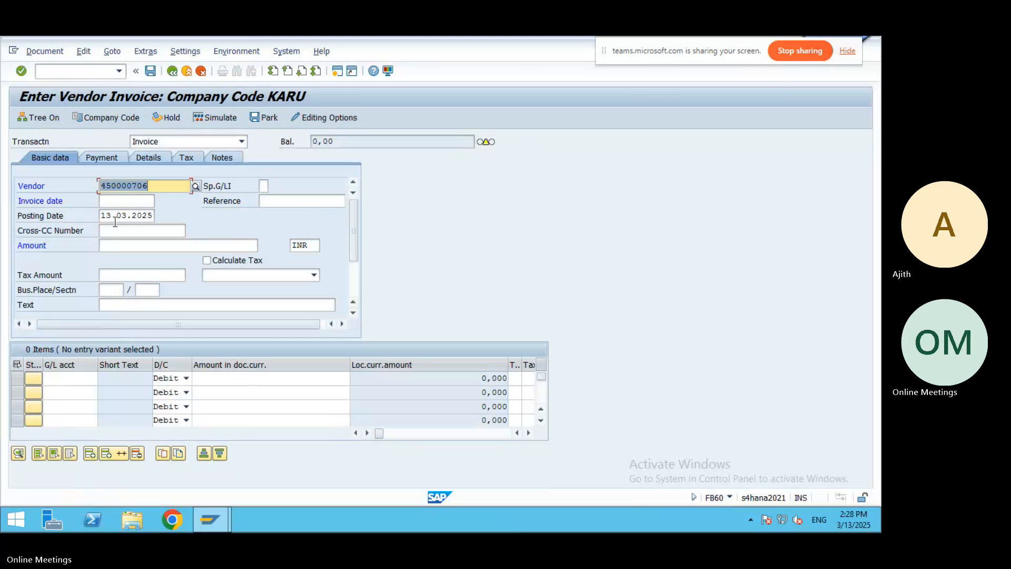
Enter invoice date 13.03.2025, amount 100000 and text 'Purchase Invoice Positing'.
{"action": "left_click", "coordinate": [122, 202]}
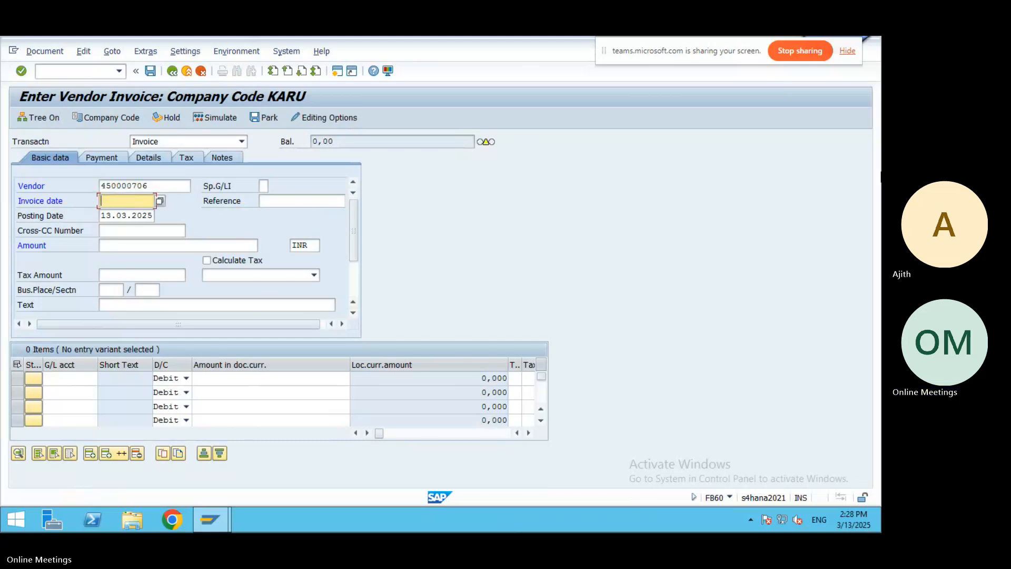
{"action": "key", "text": "F4"}
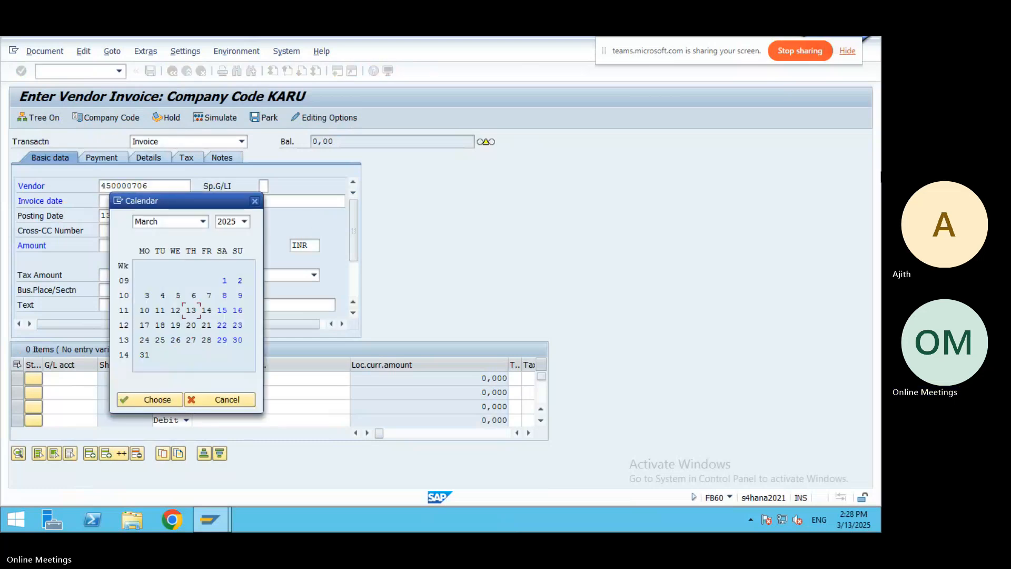
{"action": "key", "text": "Return"}
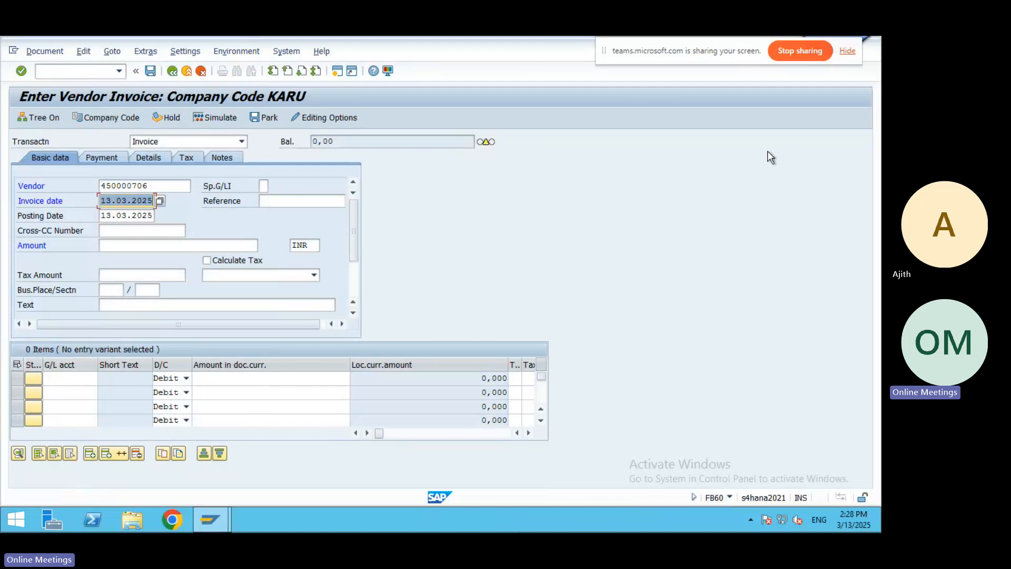
{"action": "left_click", "coordinate": [120, 246]}
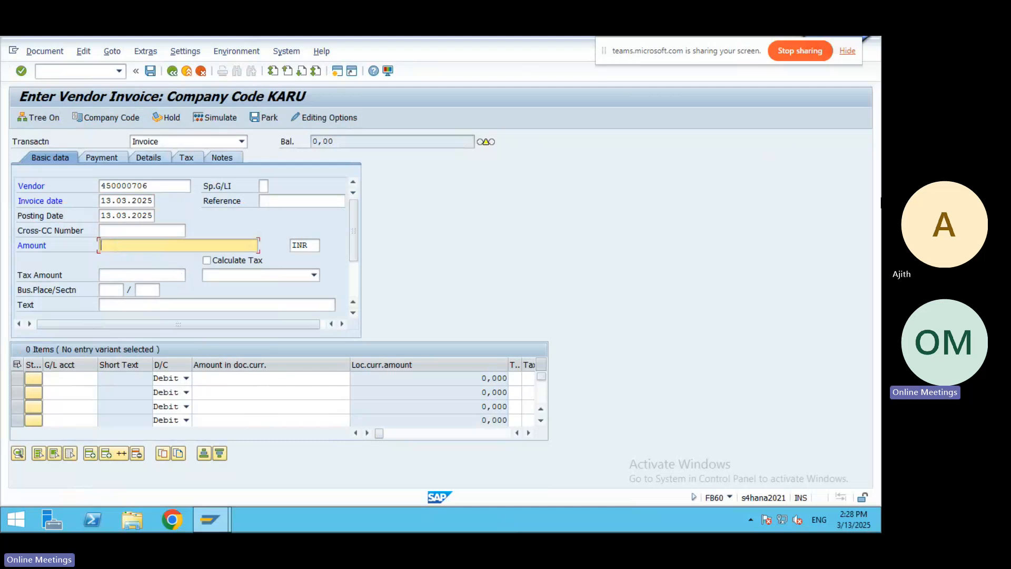
{"action": "type", "text": "100000"}
{"action": "left_click", "coordinate": [121, 306]}
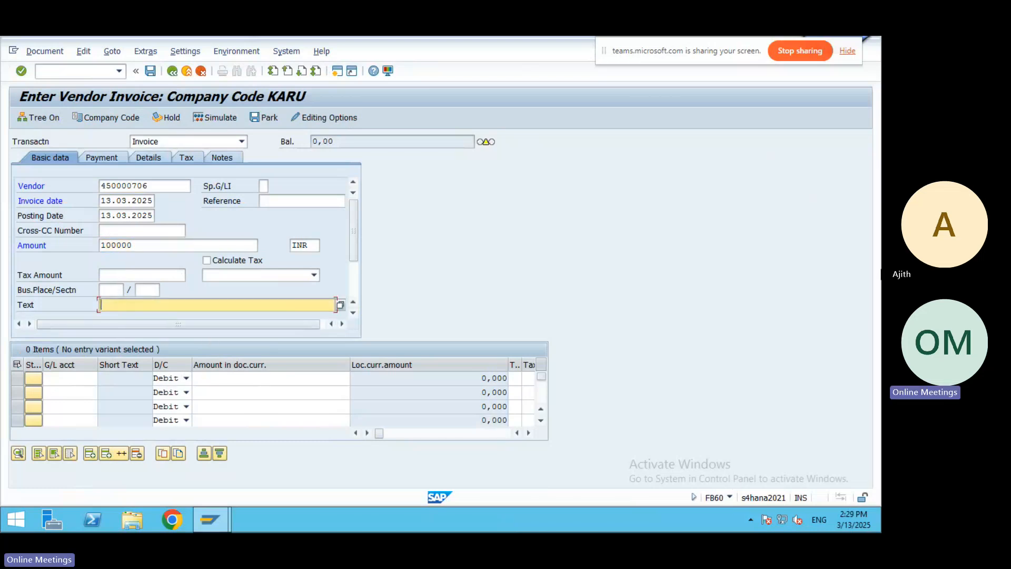
{"action": "type", "text": "Purchase Invoice Positing"}
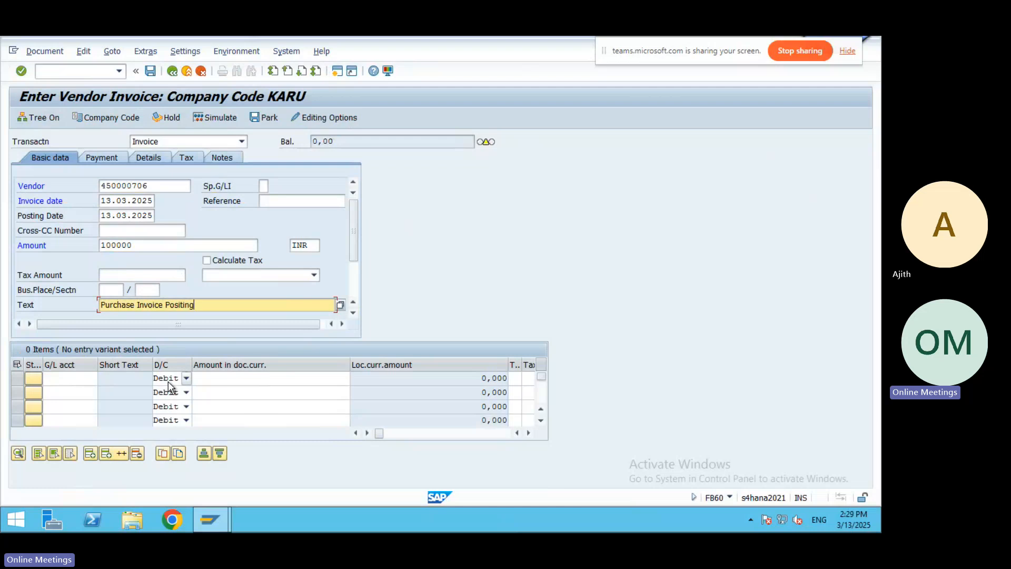
{"action": "left_click", "coordinate": [74, 378]}
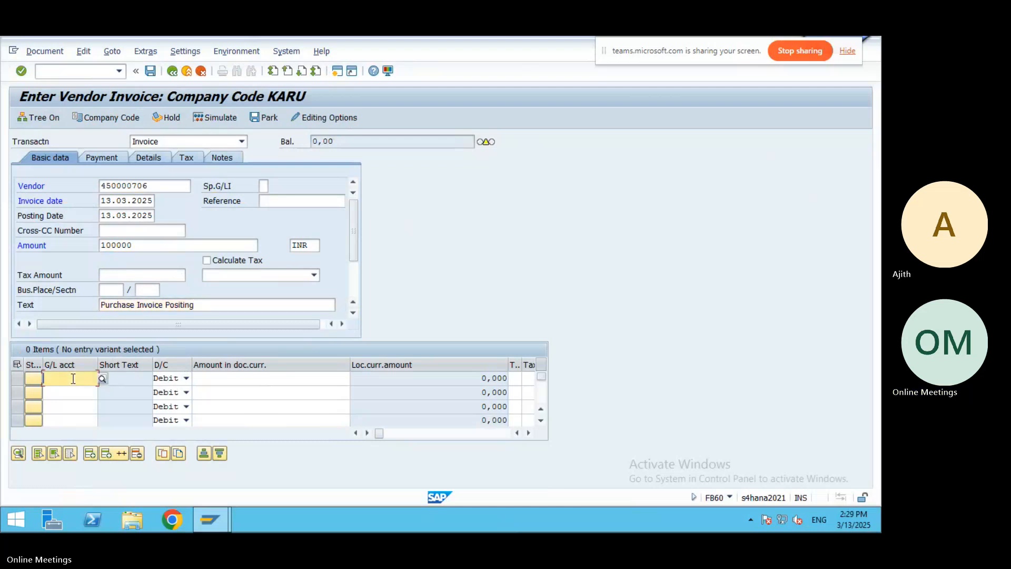
{"action": "left_click", "coordinate": [102, 377]}
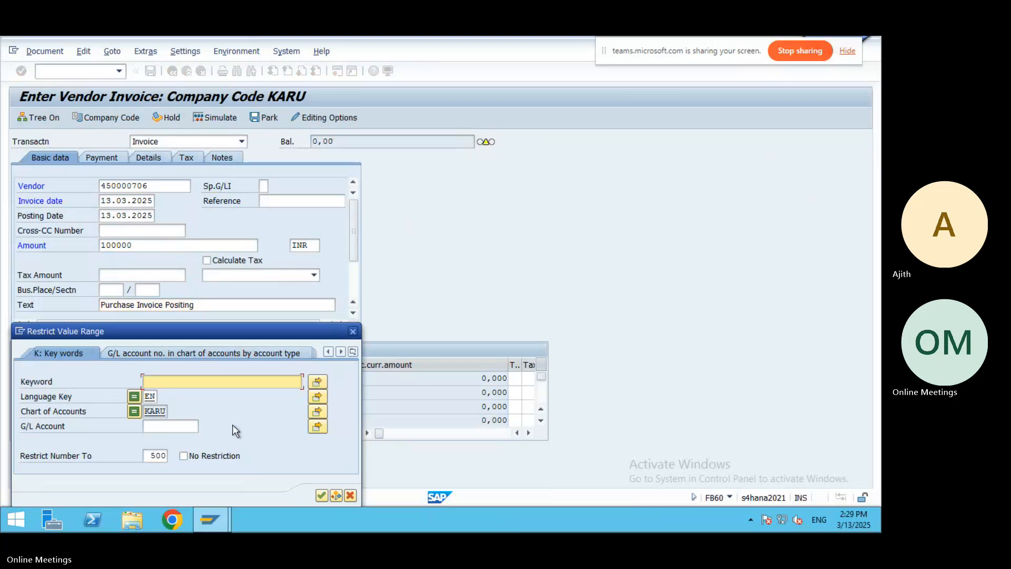
{"action": "left_click", "coordinate": [204, 352]}
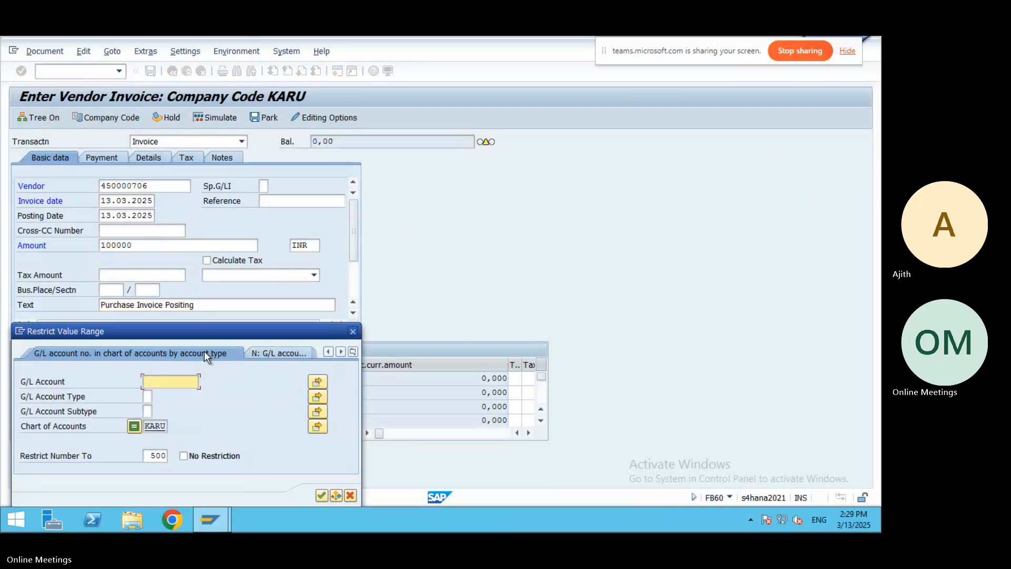
{"action": "left_click", "coordinate": [166, 426]}
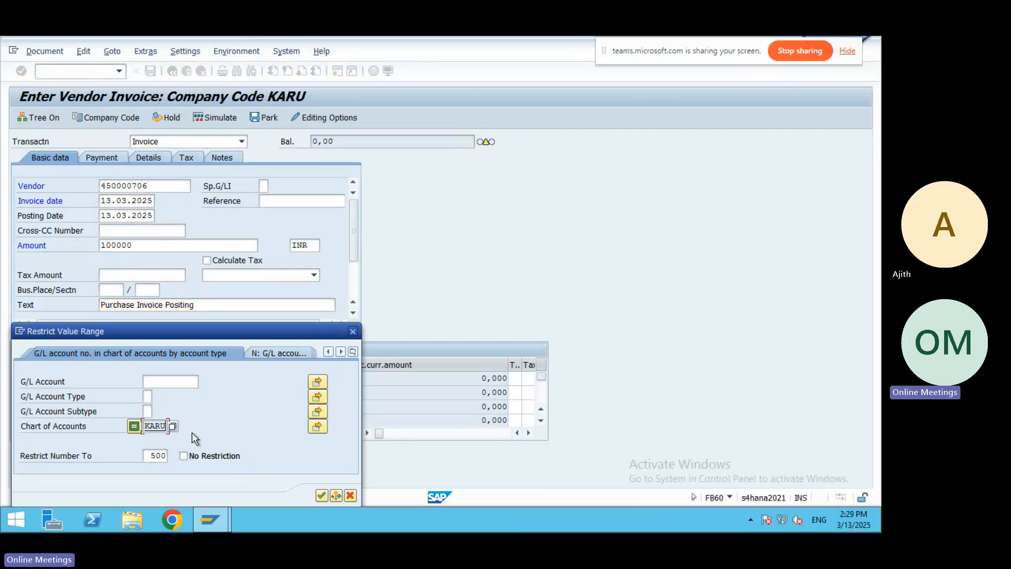
{"action": "left_click", "coordinate": [173, 426]}
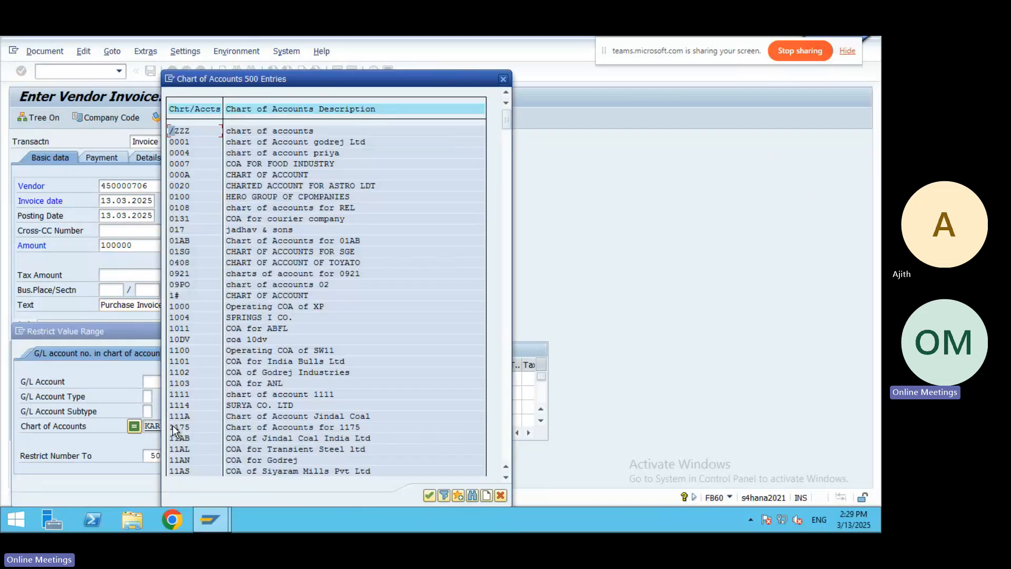
{"action": "left_click", "coordinate": [503, 78]}
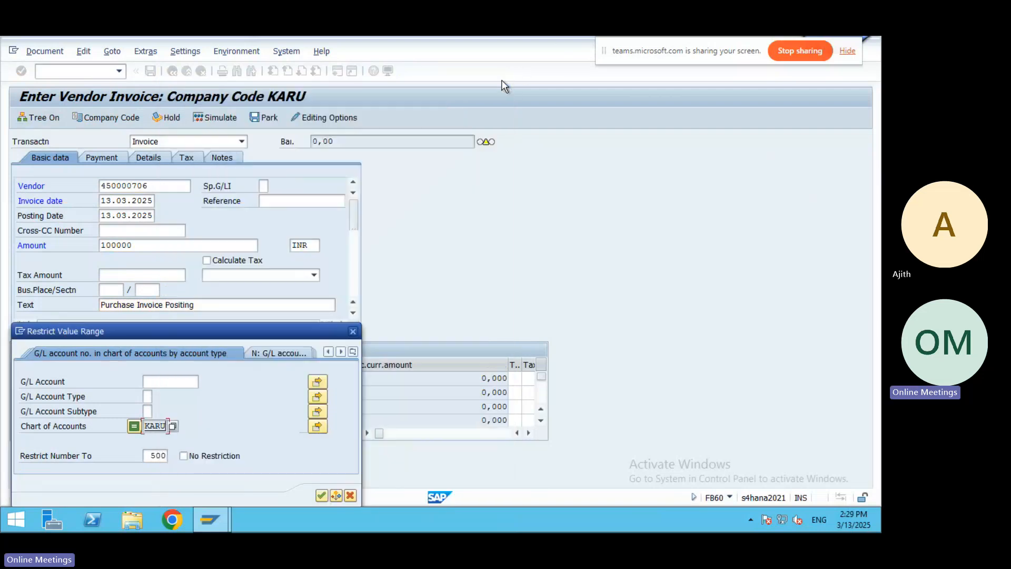
{"action": "left_click", "coordinate": [353, 331]}
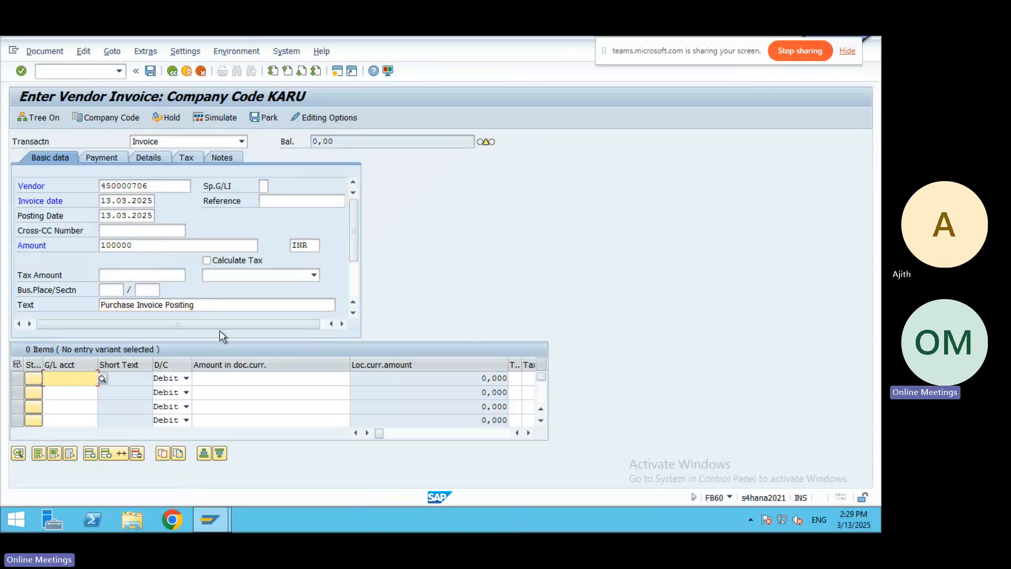
Change the invoice's company code to 3501.
{"action": "left_click", "coordinate": [108, 118]}
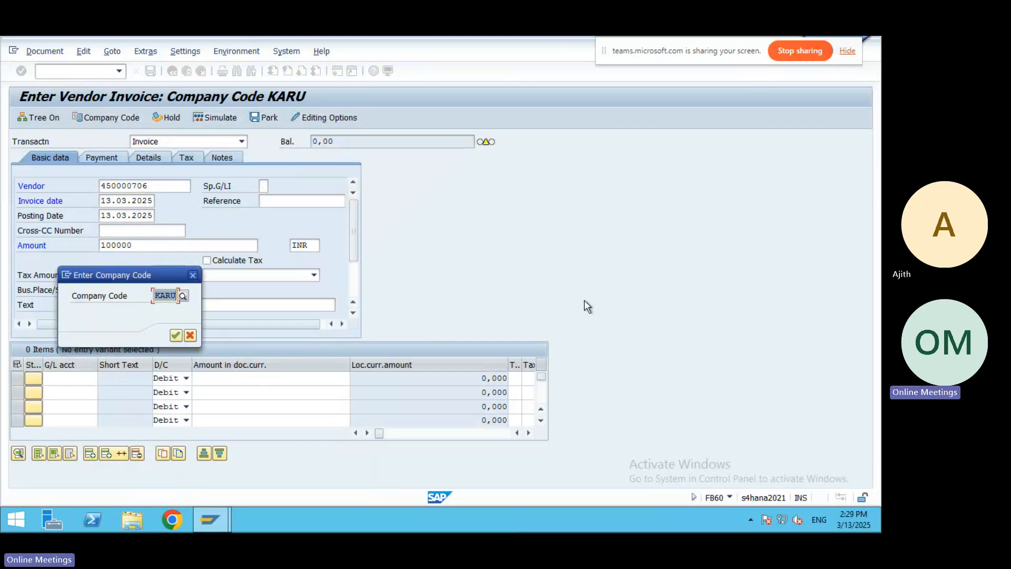
{"action": "type", "text": "3501"}
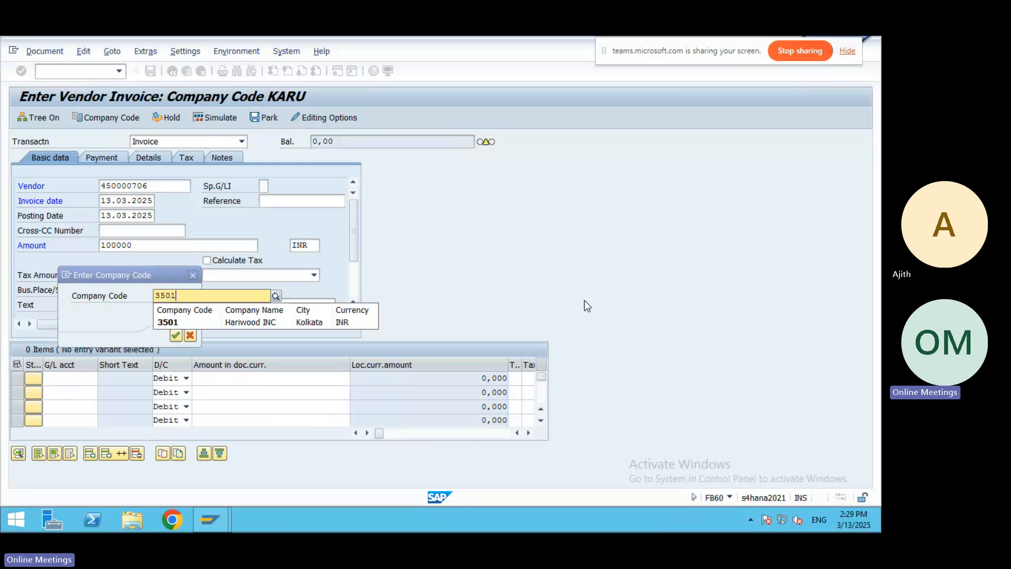
{"action": "key", "text": "Return"}
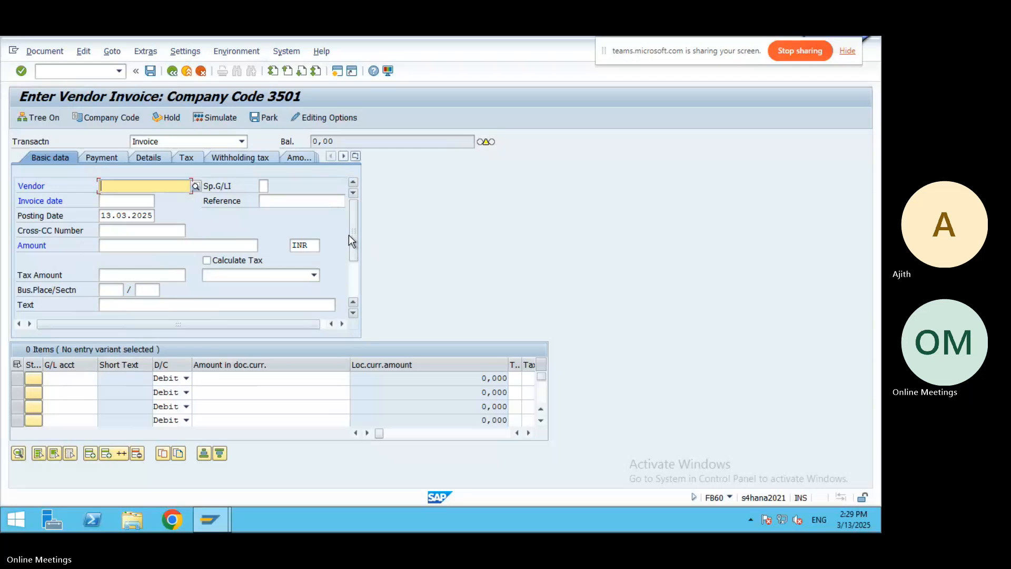
{"action": "mouse_move", "coordinate": [349, 235]}
{"action": "left_mouse_down"}
{"action": "mouse_move", "coordinate": [352, 283]}
{"action": "mouse_move", "coordinate": [352, 236]}
{"action": "left_mouse_up"}
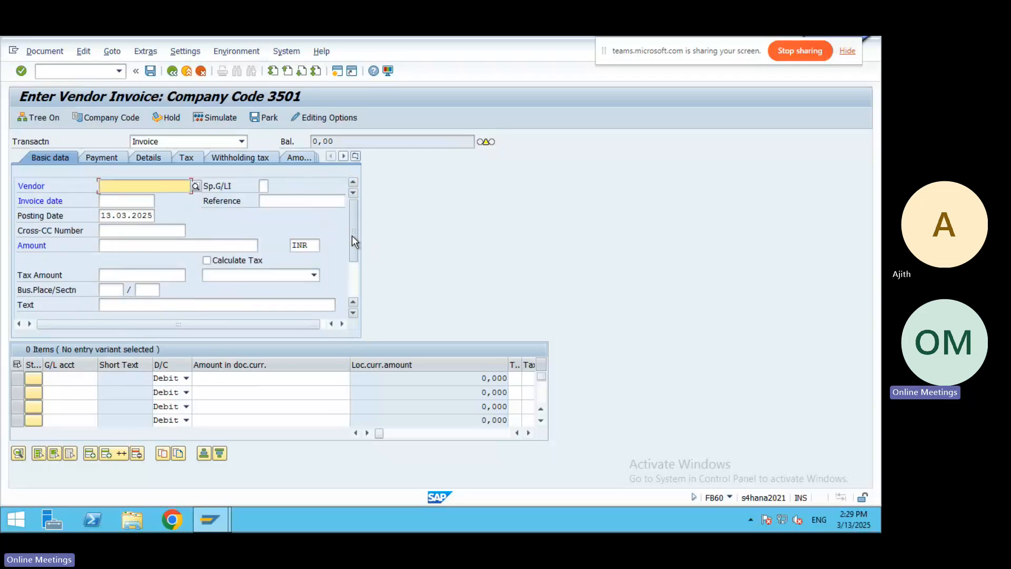
Choose BHEL LTD as the vendor from the supplier search under company code 3501.
{"action": "left_click", "coordinate": [196, 186]}
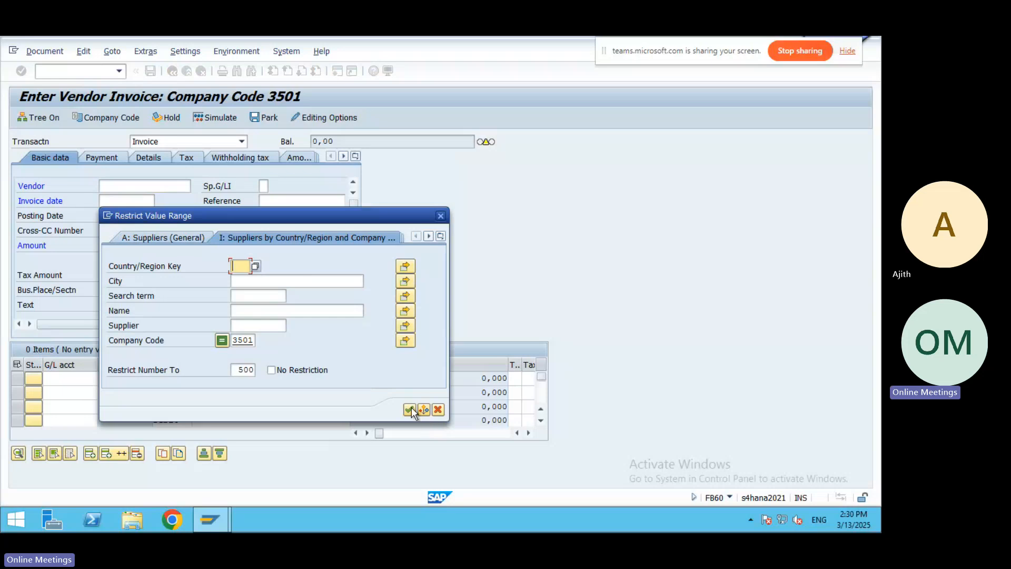
{"action": "left_click", "coordinate": [410, 409]}
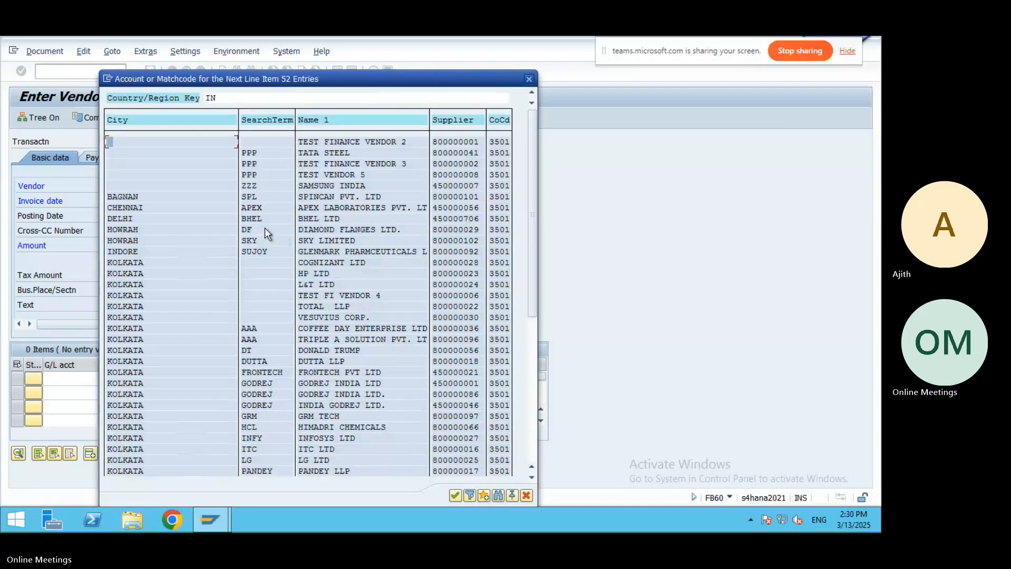
{"action": "double_click", "coordinate": [252, 219]}
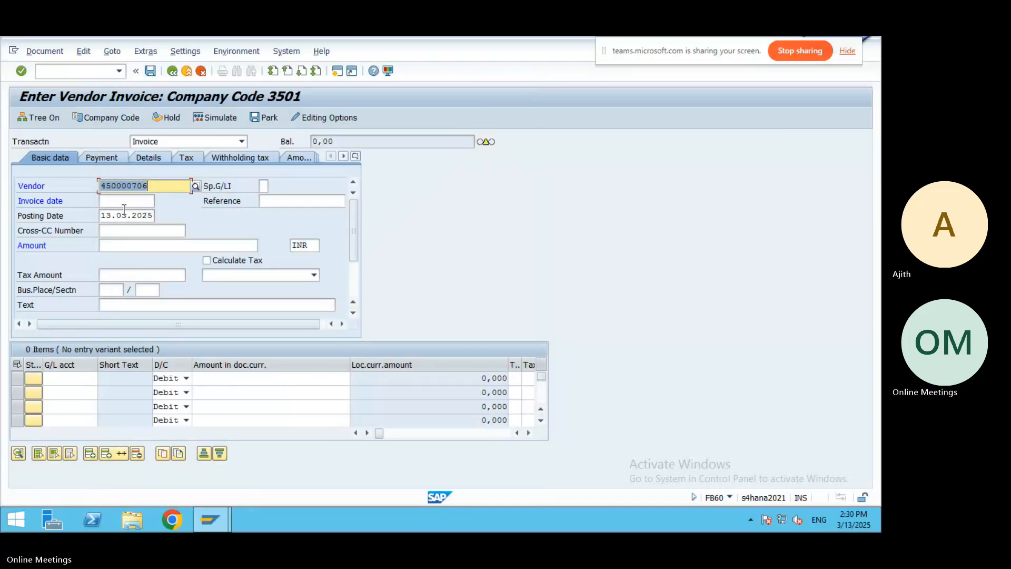
Fill invoice date 13.03.2025, amount 100000 and text 'Purchase Invoice Positing' from input history.
{"action": "left_click", "coordinate": [121, 201]}
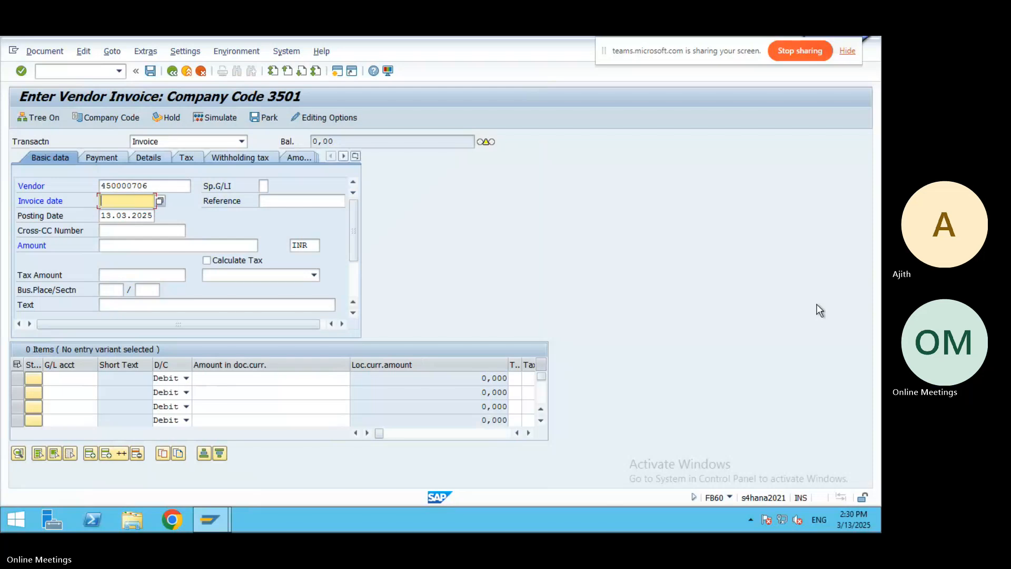
{"action": "key", "text": "F4"}
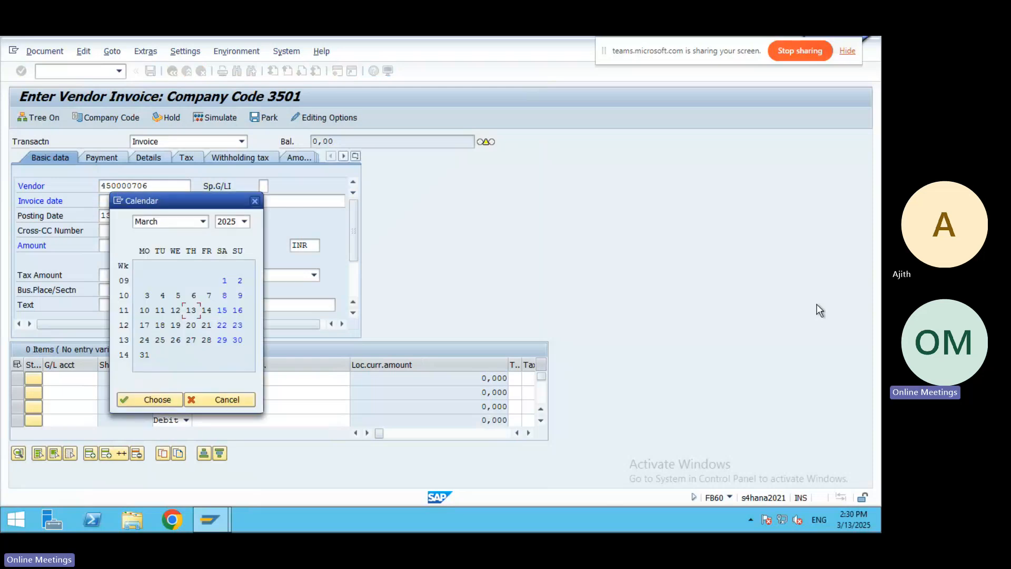
{"action": "key", "text": "Return"}
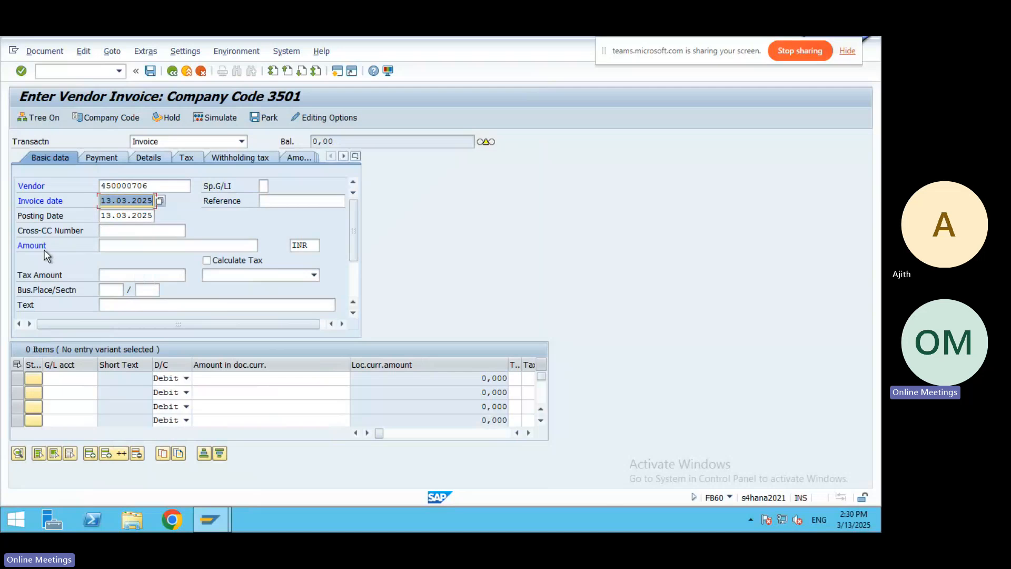
{"action": "left_click", "coordinate": [106, 245]}
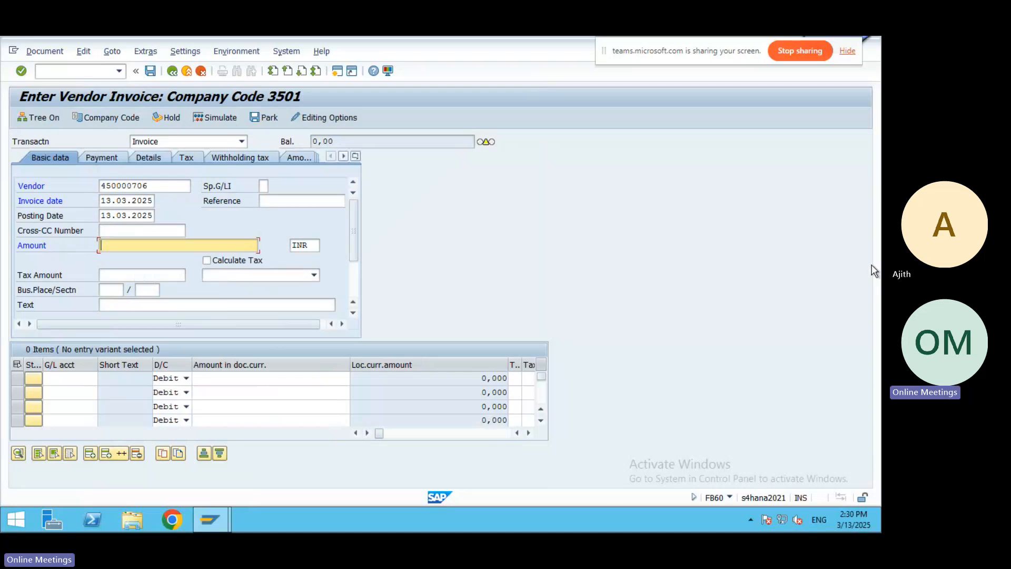
{"action": "type", "text": "10000"}
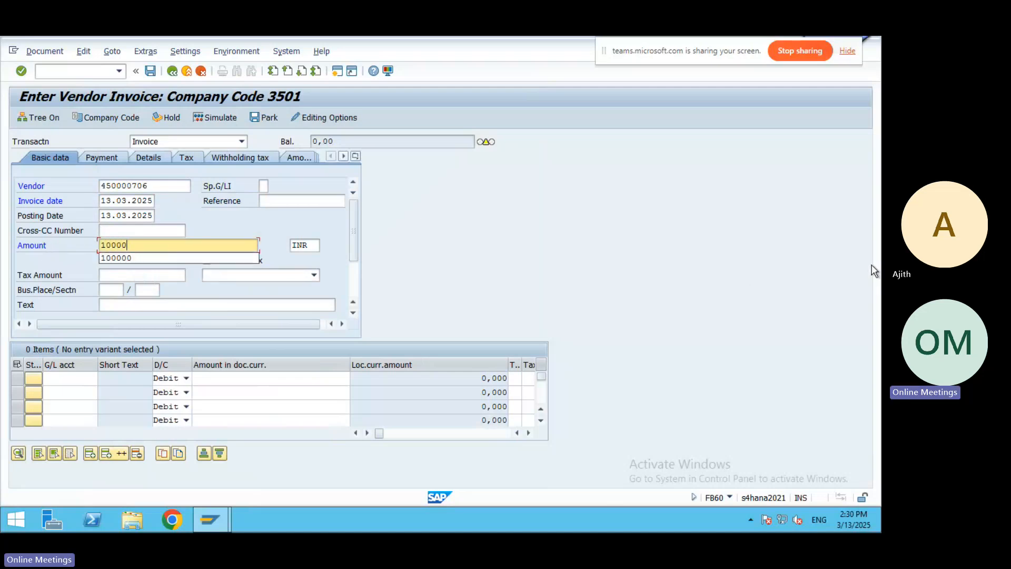
{"action": "type", "text": "0"}
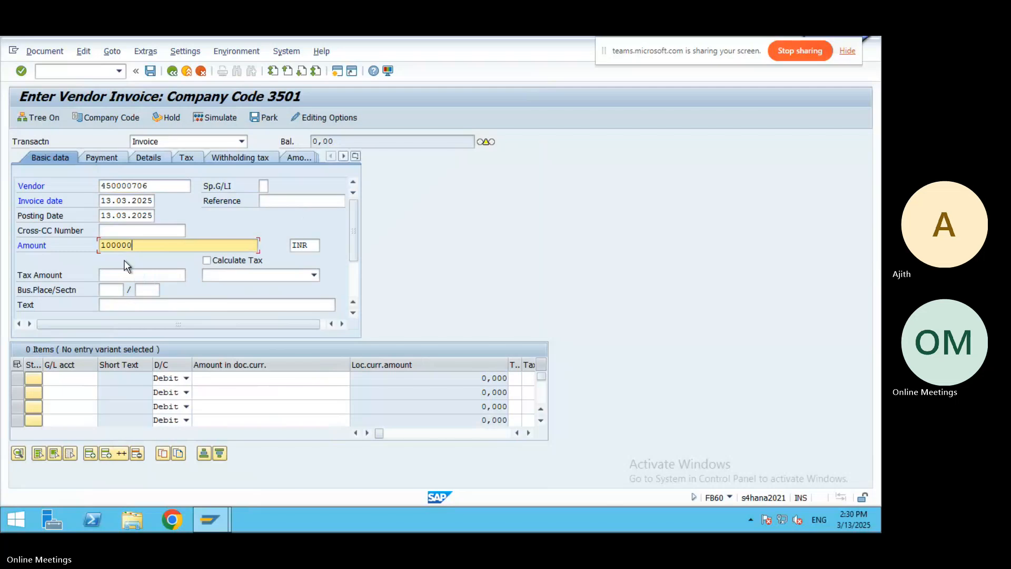
{"action": "left_click", "coordinate": [131, 304]}
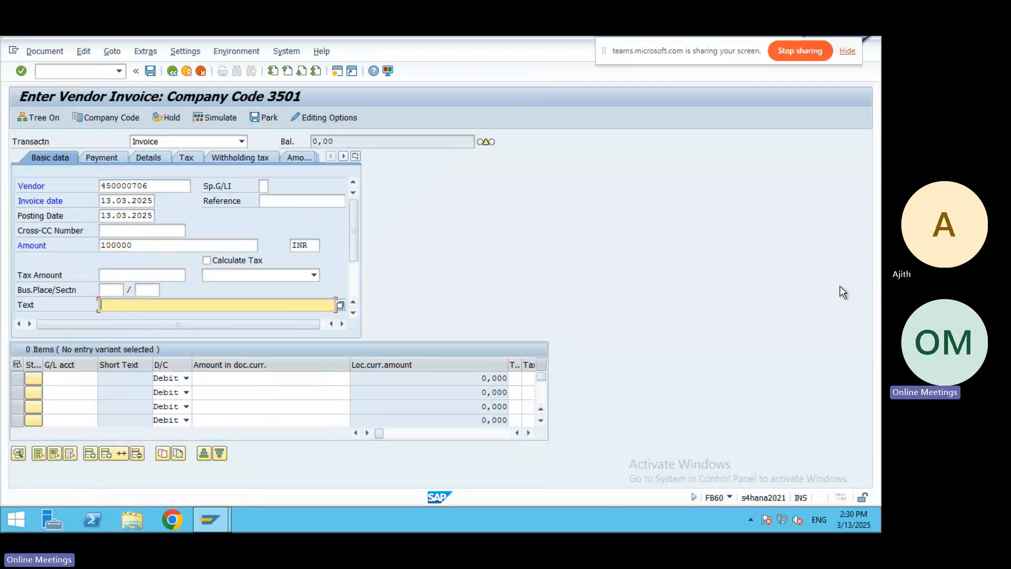
{"action": "type", "text": "Purcha"}
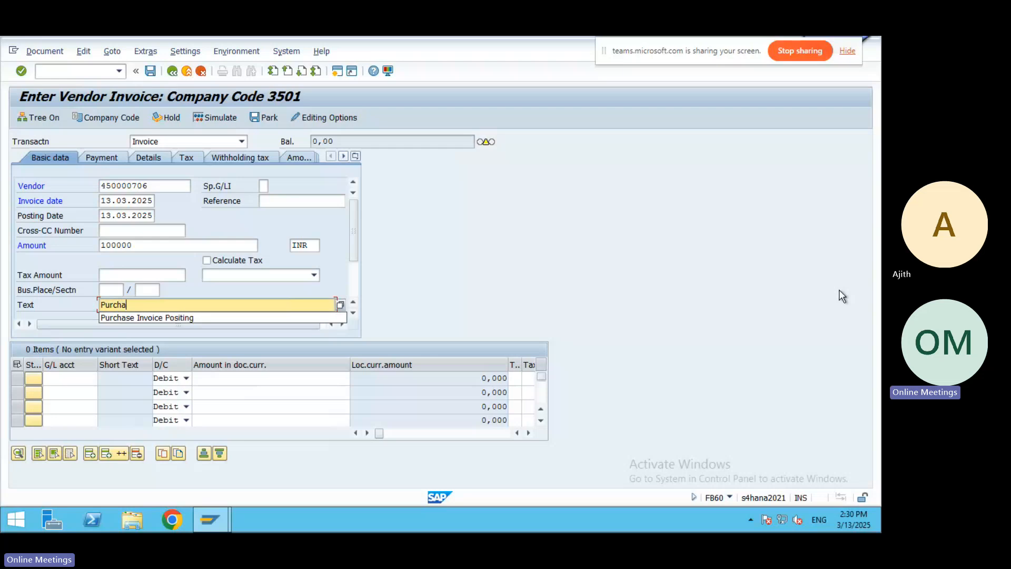
{"action": "left_click", "coordinate": [175, 318]}
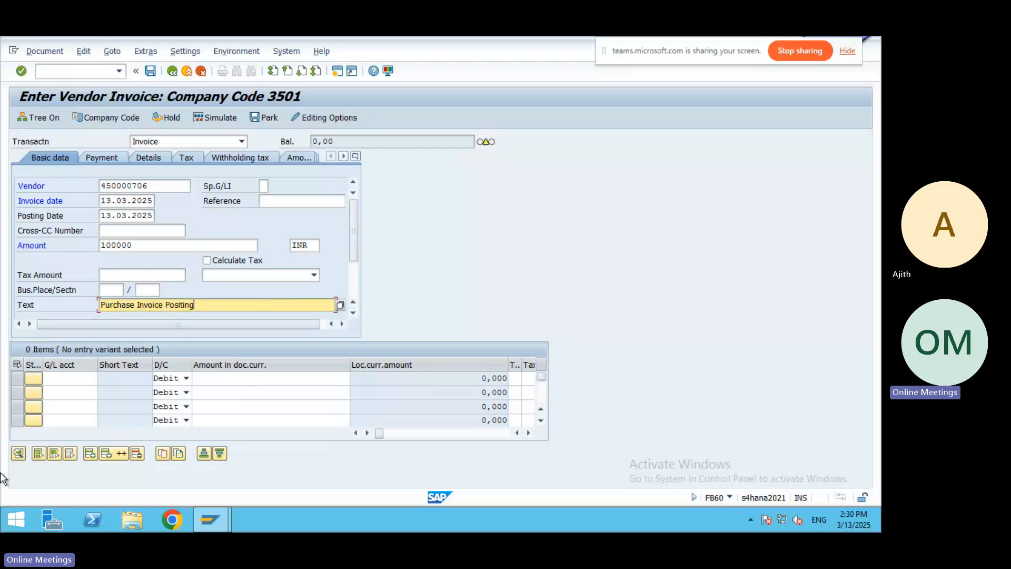
{"action": "left_click", "coordinate": [72, 378]}
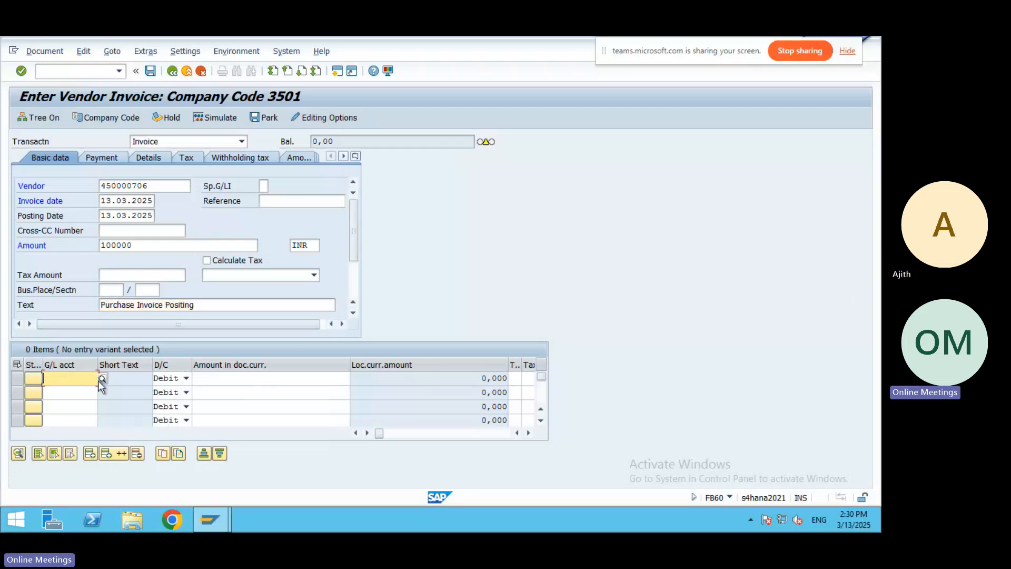
Browse the G/L account lookup's search types for the first line item, then close it.
{"action": "left_click", "coordinate": [102, 378]}
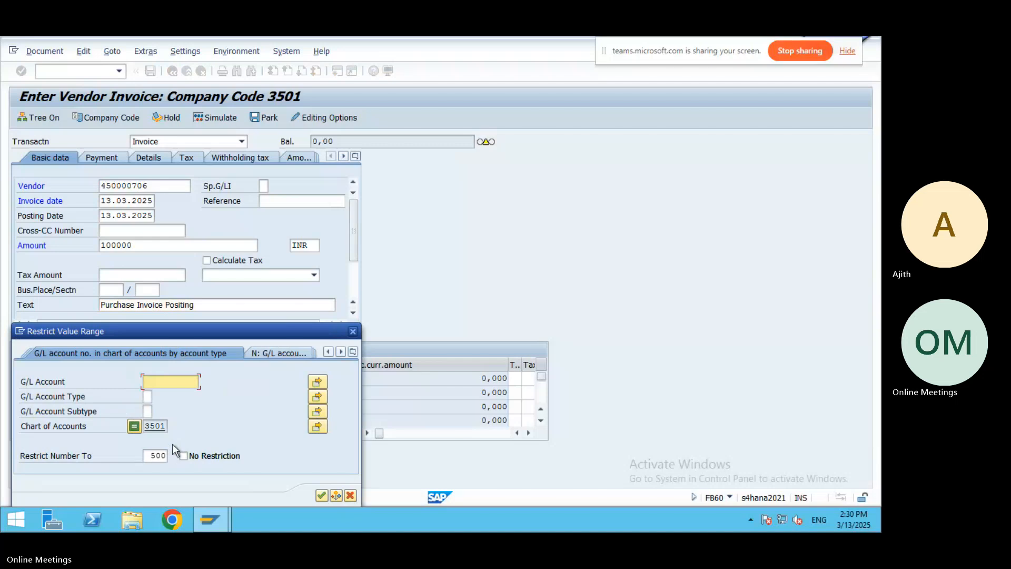
{"action": "left_click", "coordinate": [343, 351]}
{"action": "left_click", "coordinate": [342, 350]}
{"action": "left_click", "coordinate": [342, 350]}
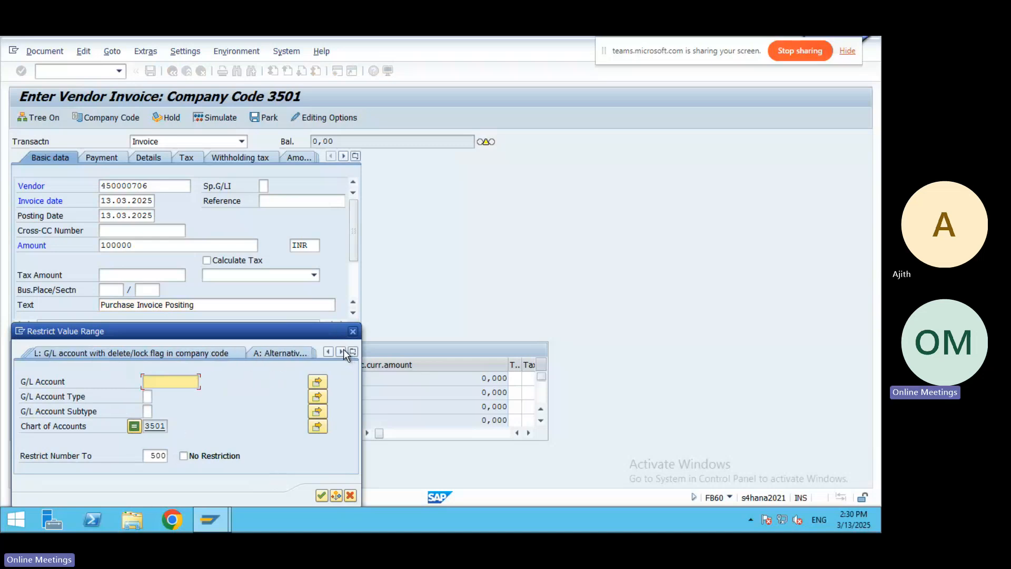
{"action": "left_click", "coordinate": [343, 351]}
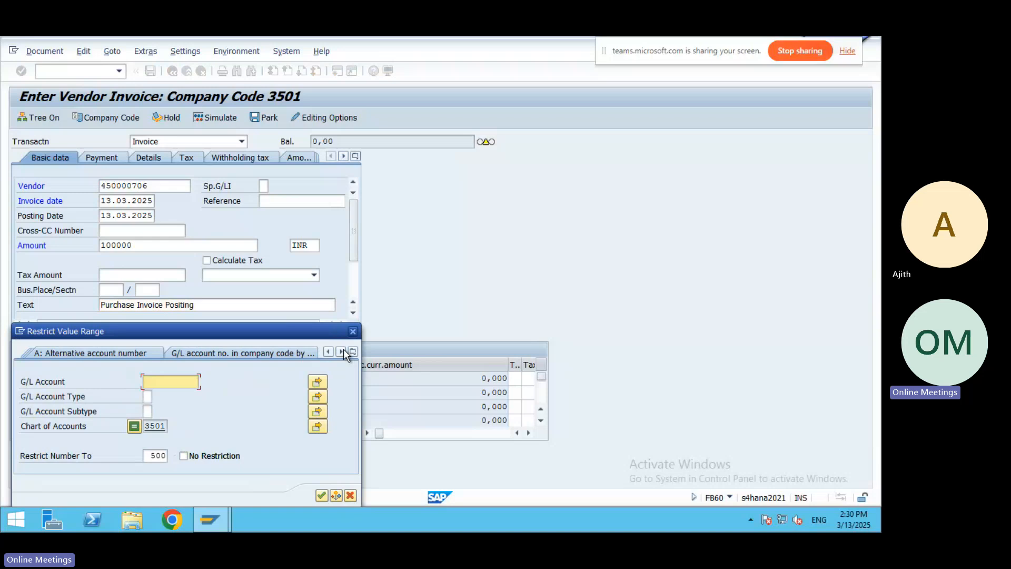
{"action": "left_click", "coordinate": [343, 350]}
{"action": "left_click", "coordinate": [326, 350]}
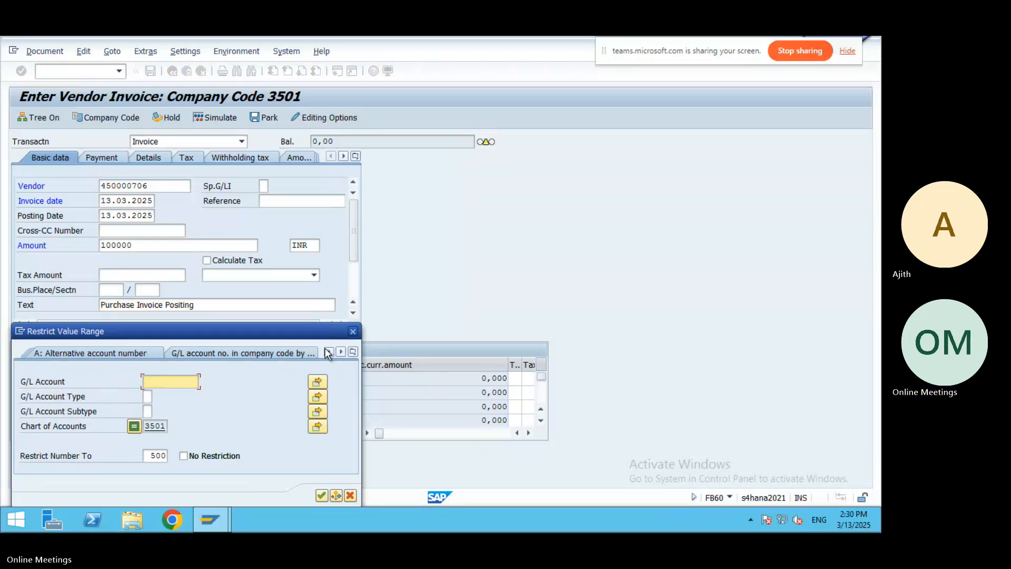
{"action": "left_click", "coordinate": [326, 351]}
{"action": "left_click", "coordinate": [327, 351]}
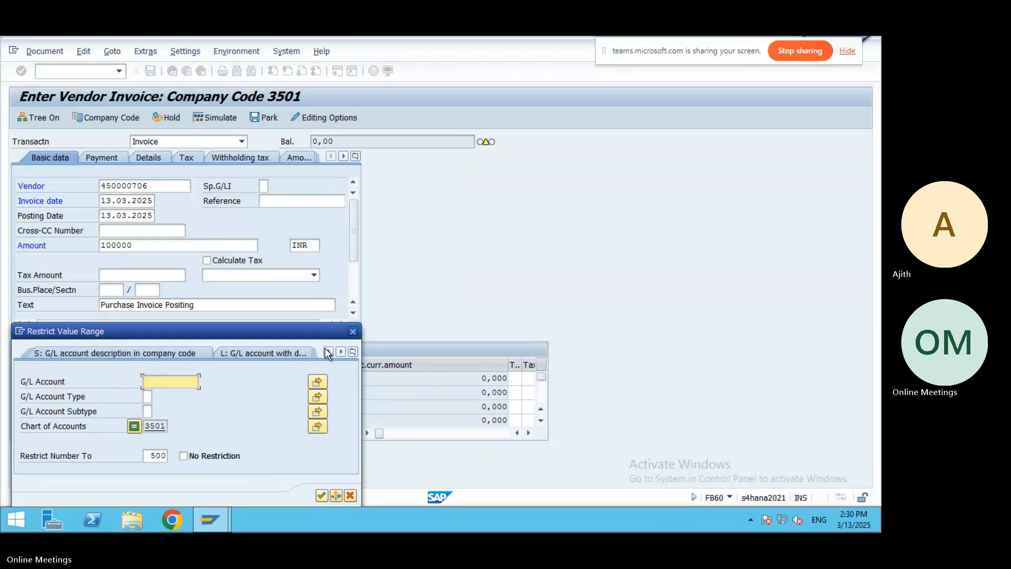
{"action": "left_click", "coordinate": [326, 350]}
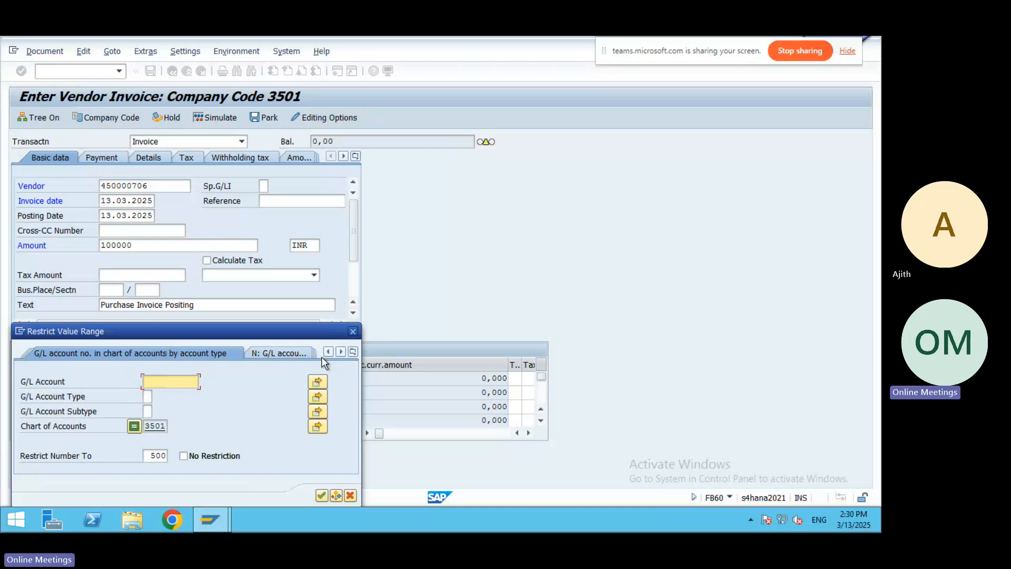
{"action": "left_click", "coordinate": [283, 352]}
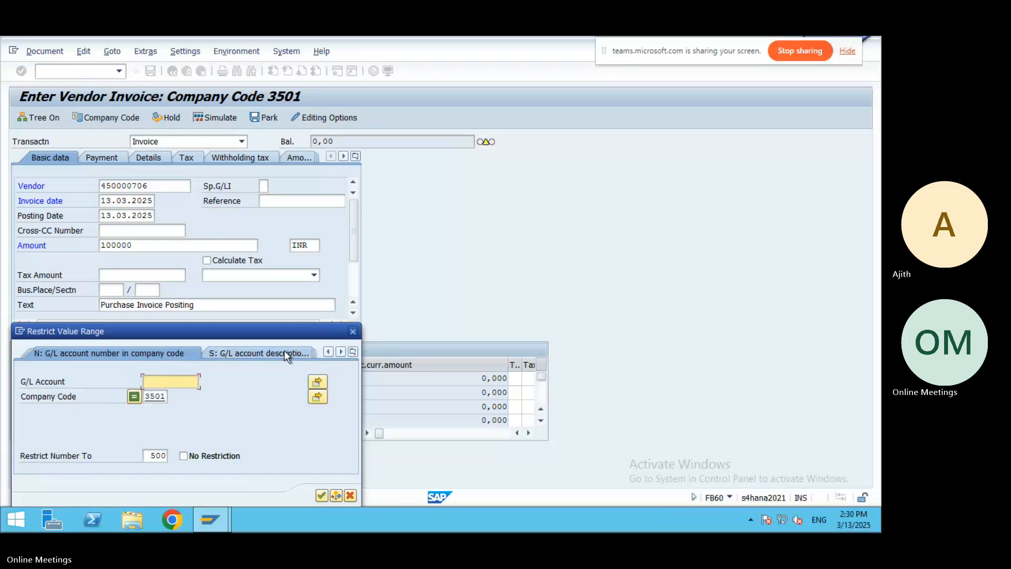
{"action": "left_click", "coordinate": [340, 352]}
{"action": "left_click", "coordinate": [341, 352]}
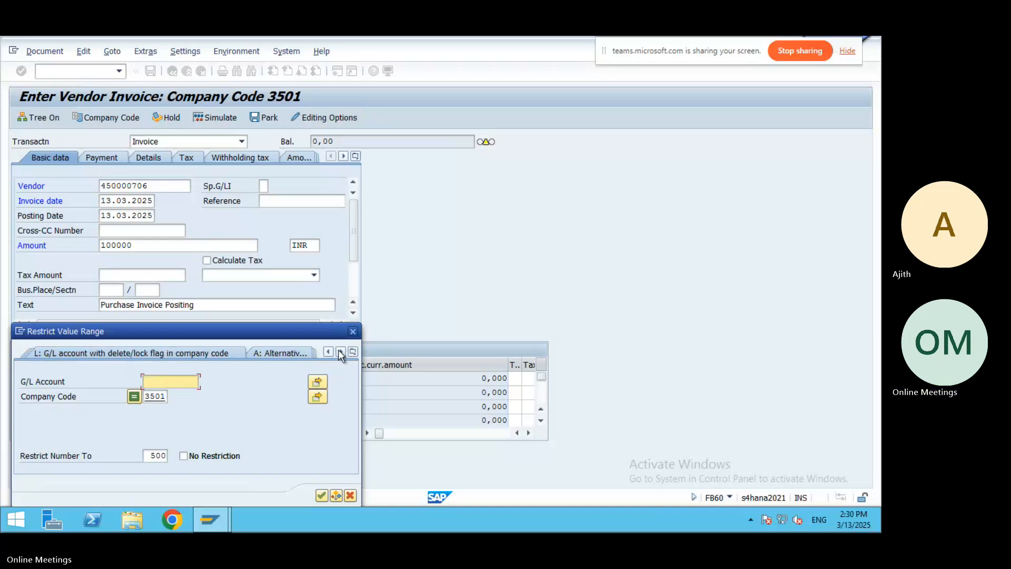
{"action": "left_click", "coordinate": [340, 351]}
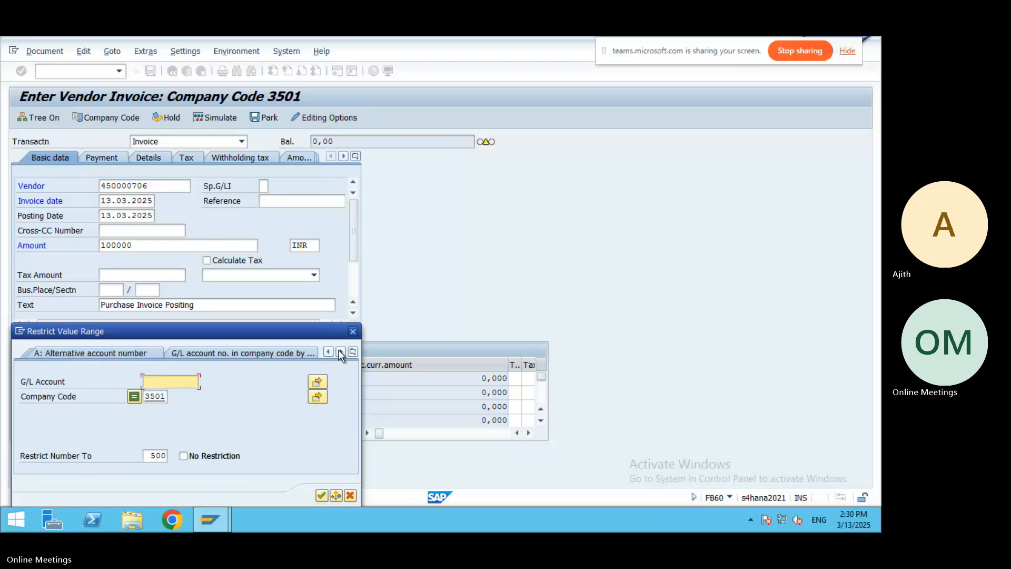
{"action": "left_click", "coordinate": [341, 352]}
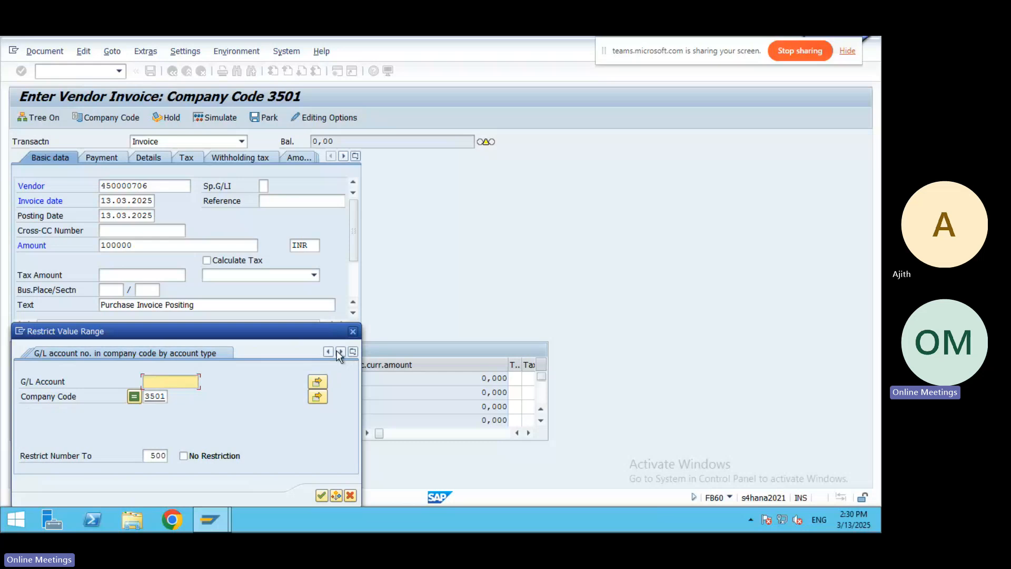
{"action": "left_click", "coordinate": [329, 351]}
{"action": "left_click", "coordinate": [279, 354]}
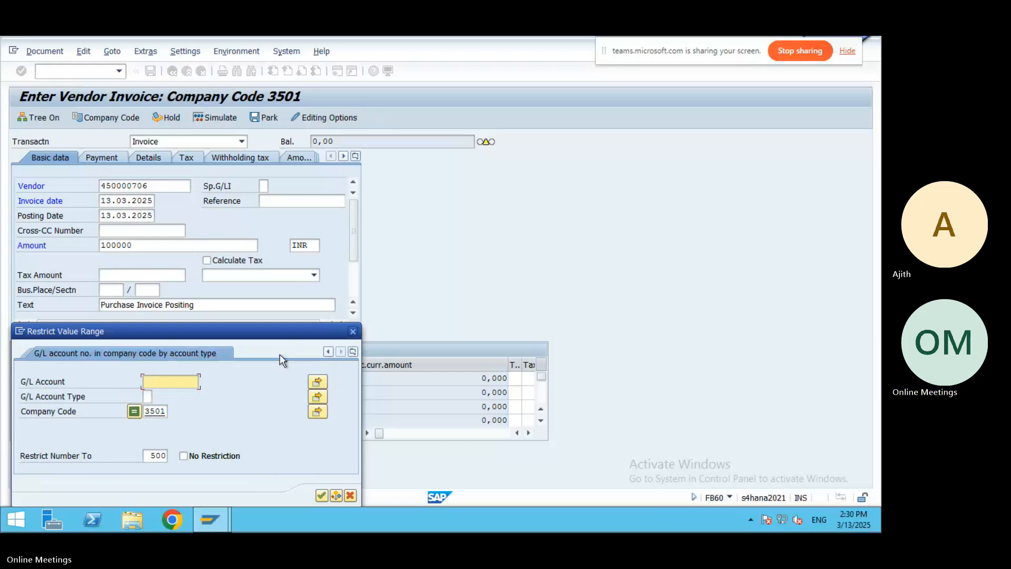
{"action": "left_click", "coordinate": [353, 332]}
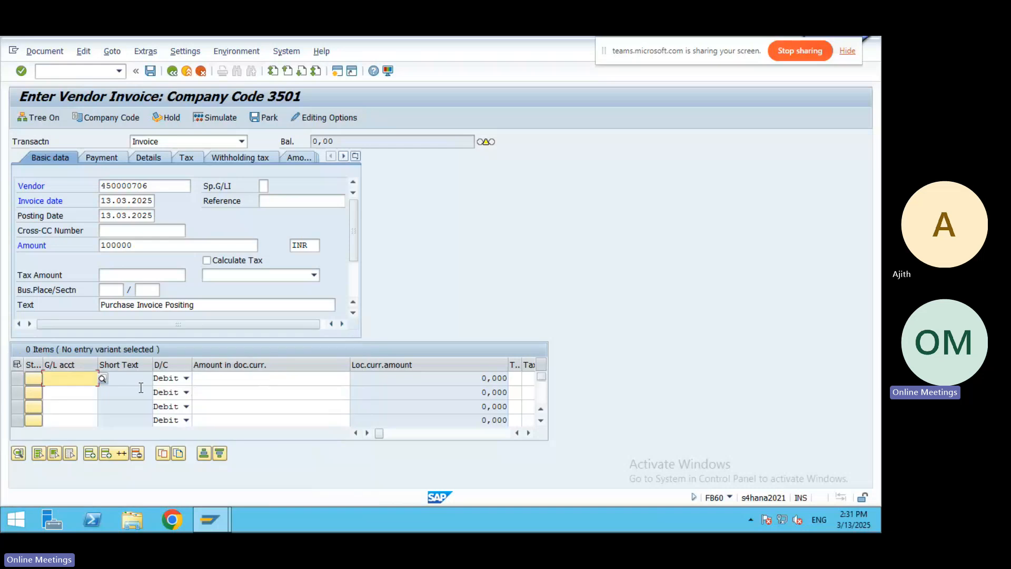
Reopen the G/L account lookup and switch to the Key words search.
{"action": "left_click", "coordinate": [100, 378]}
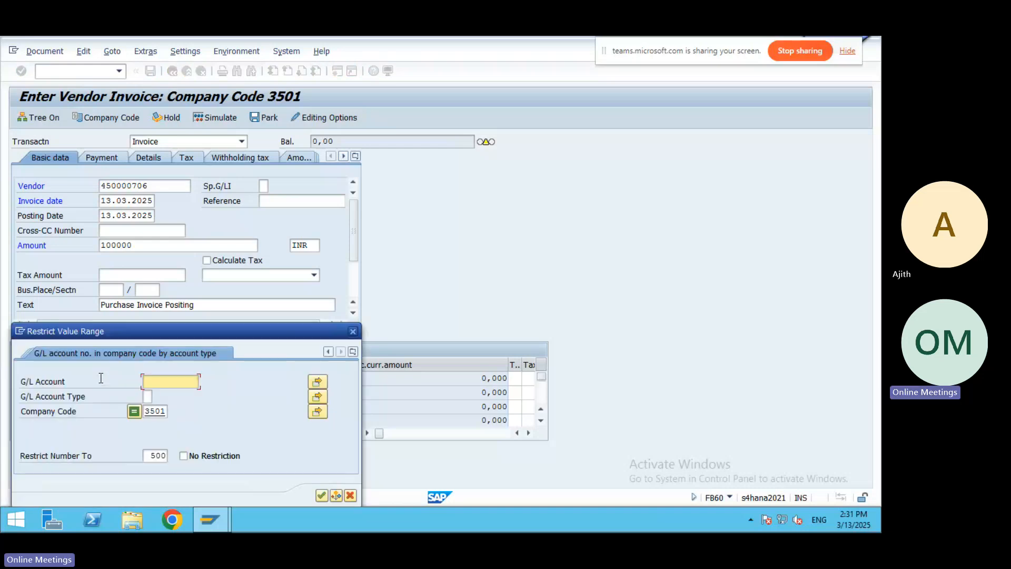
{"action": "left_click", "coordinate": [328, 352]}
{"action": "left_click", "coordinate": [328, 352]}
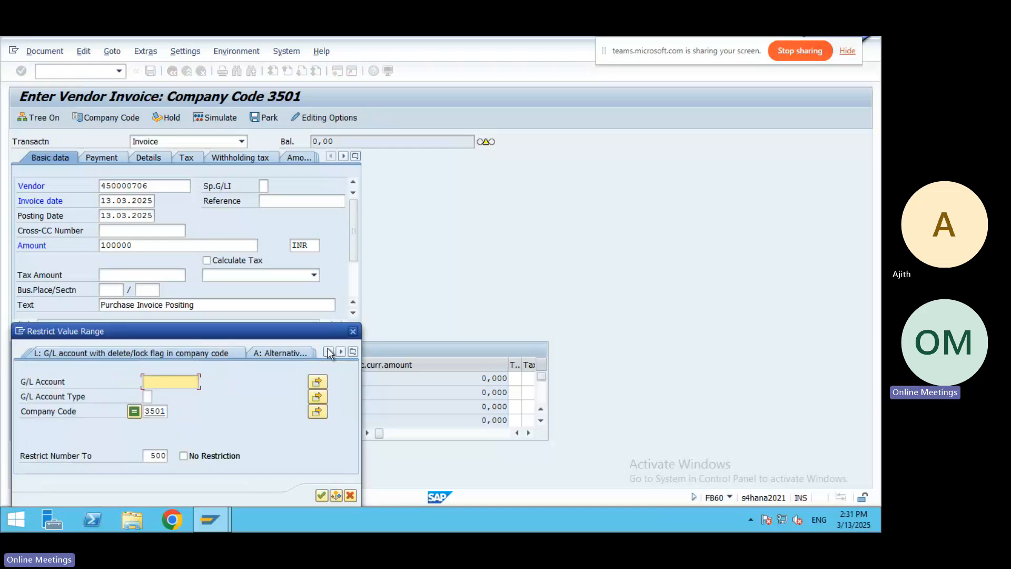
{"action": "left_click", "coordinate": [328, 351]}
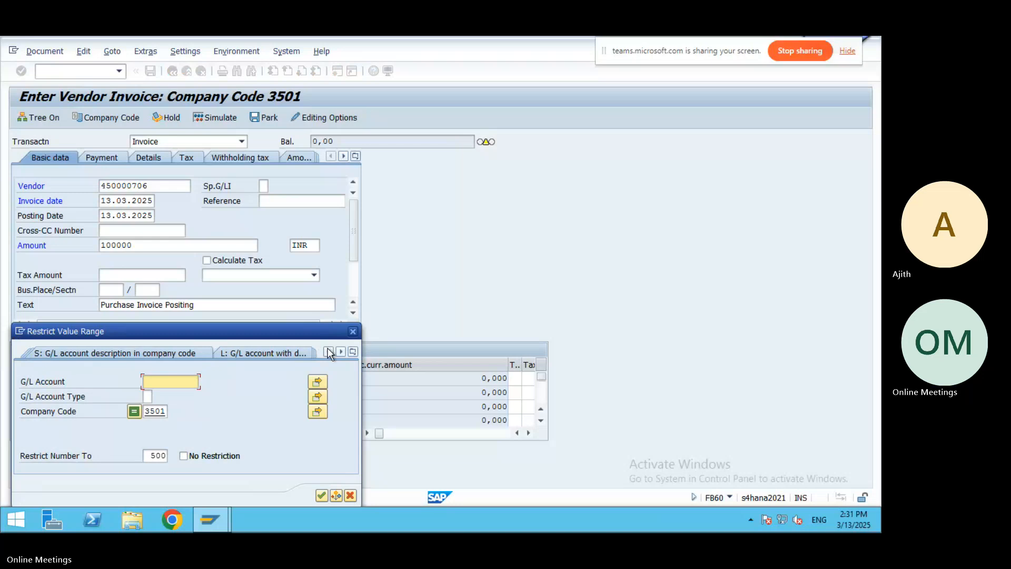
{"action": "left_click", "coordinate": [328, 352]}
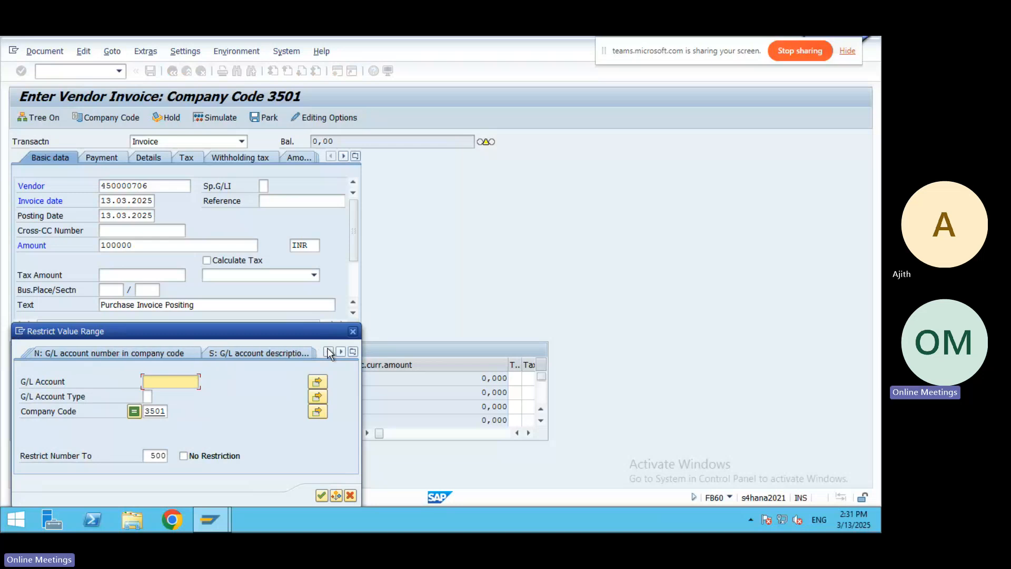
{"action": "left_click", "coordinate": [328, 352]}
{"action": "left_click", "coordinate": [328, 352]}
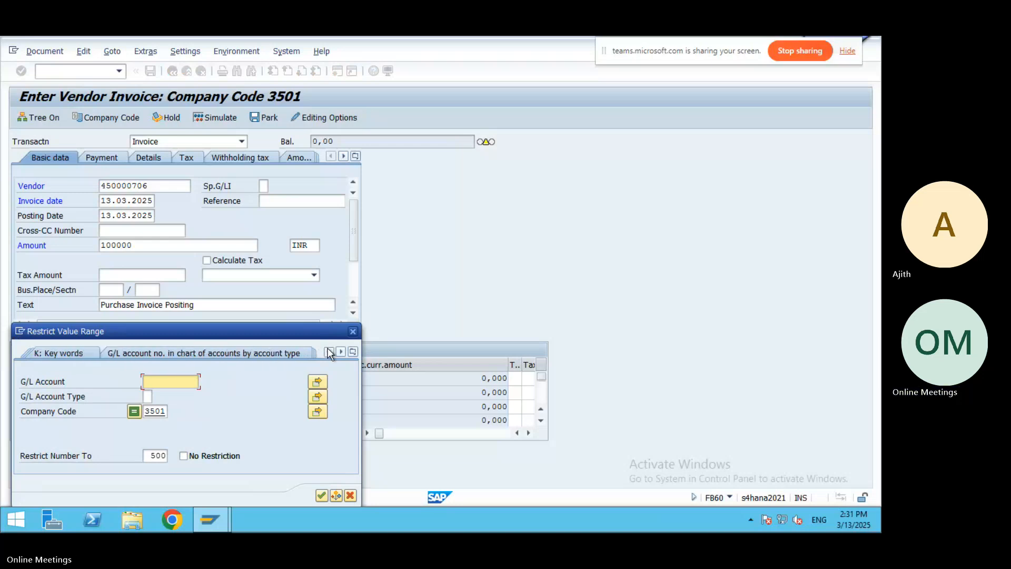
{"action": "left_click", "coordinate": [62, 353]}
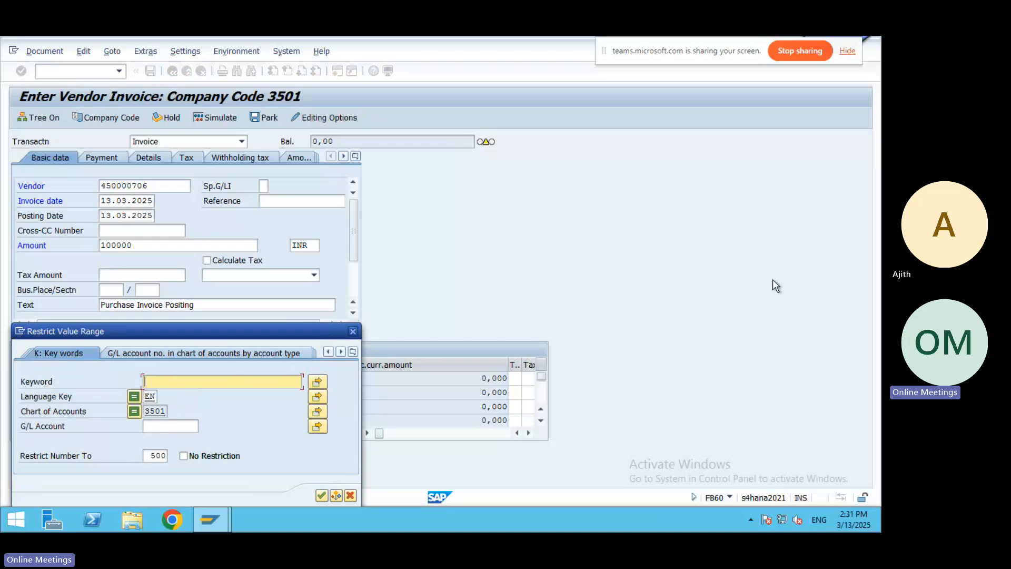
Search keyword AK and pick G/L account 2112 Purchase A/c - AK.
{"action": "type", "text": "A"}
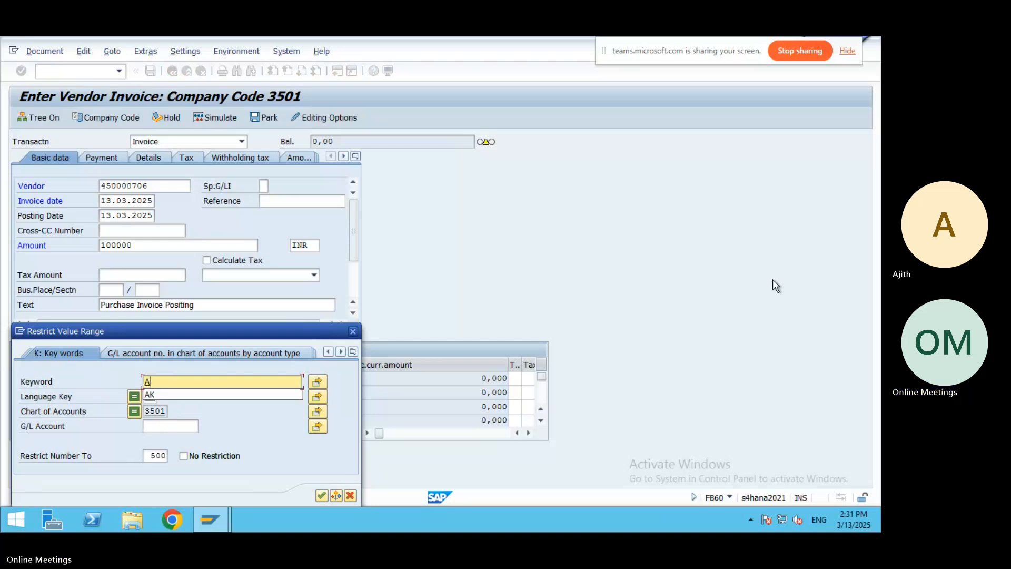
{"action": "type", "text": "K"}
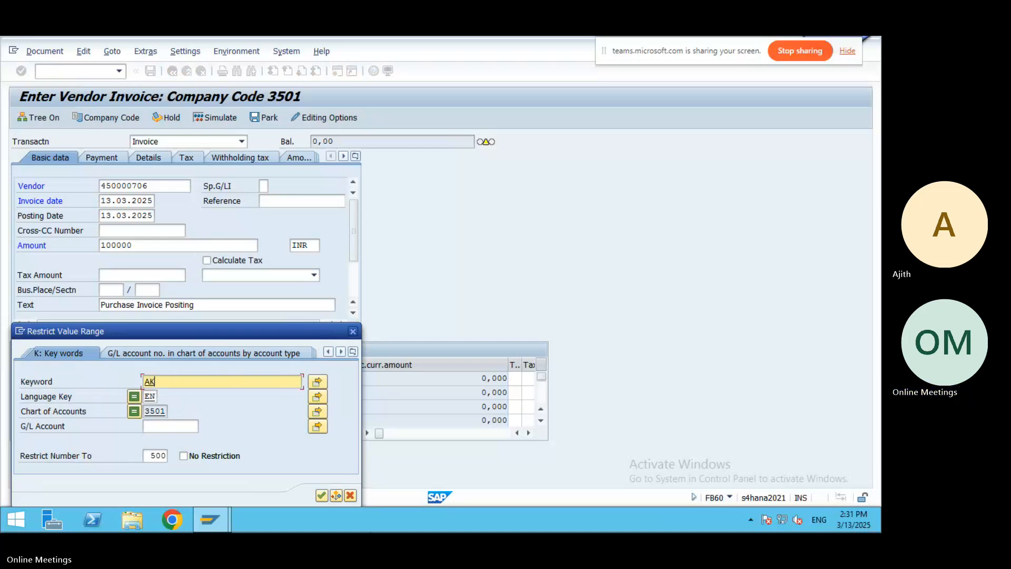
{"action": "left_click", "coordinate": [322, 495]}
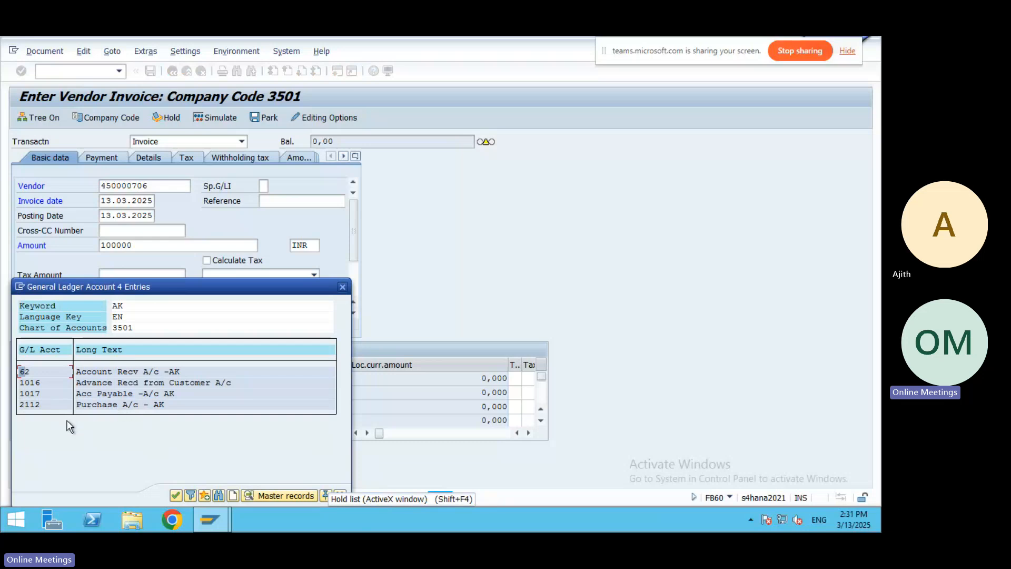
{"action": "double_click", "coordinate": [105, 403]}
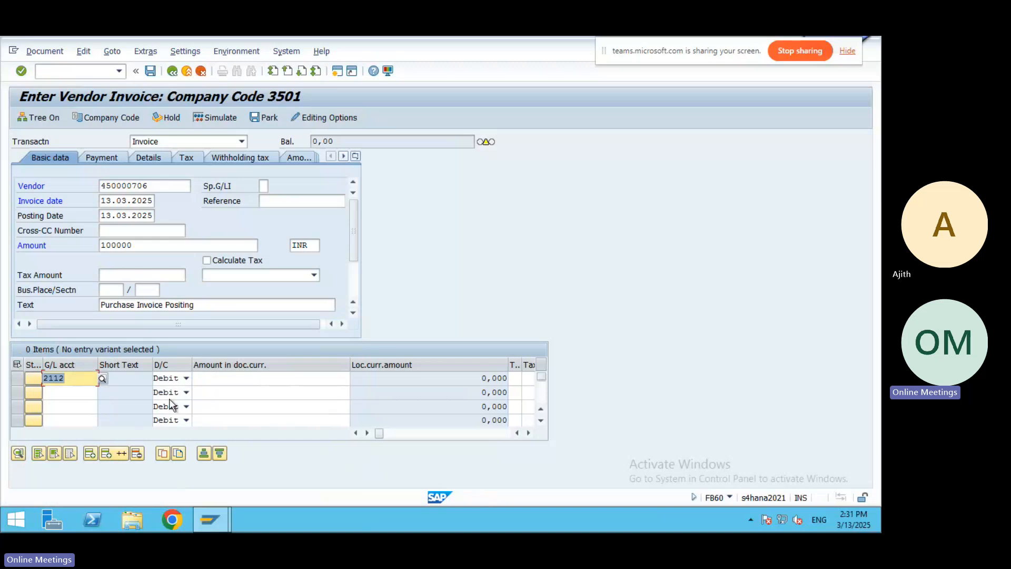
Give the first line item amount 100000 and text 'Purchase Invoice Posting'.
{"action": "left_click", "coordinate": [234, 377]}
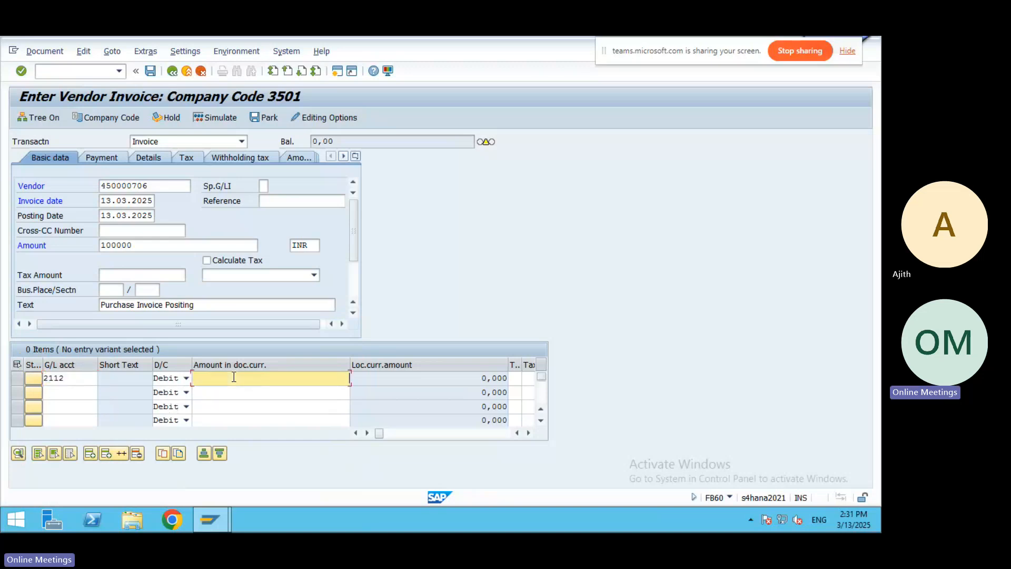
{"action": "type", "text": "1"}
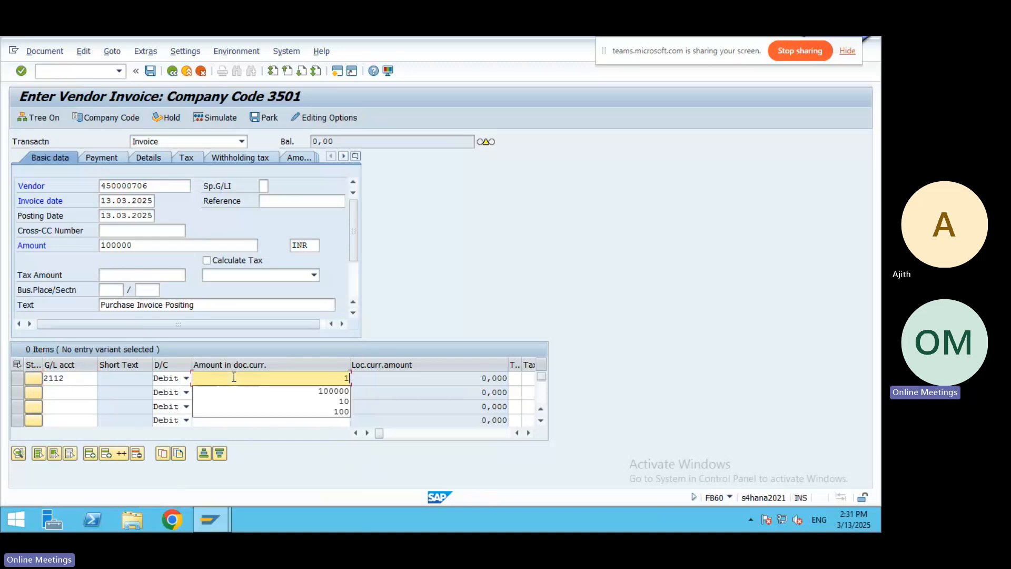
{"action": "left_click", "coordinate": [329, 391]}
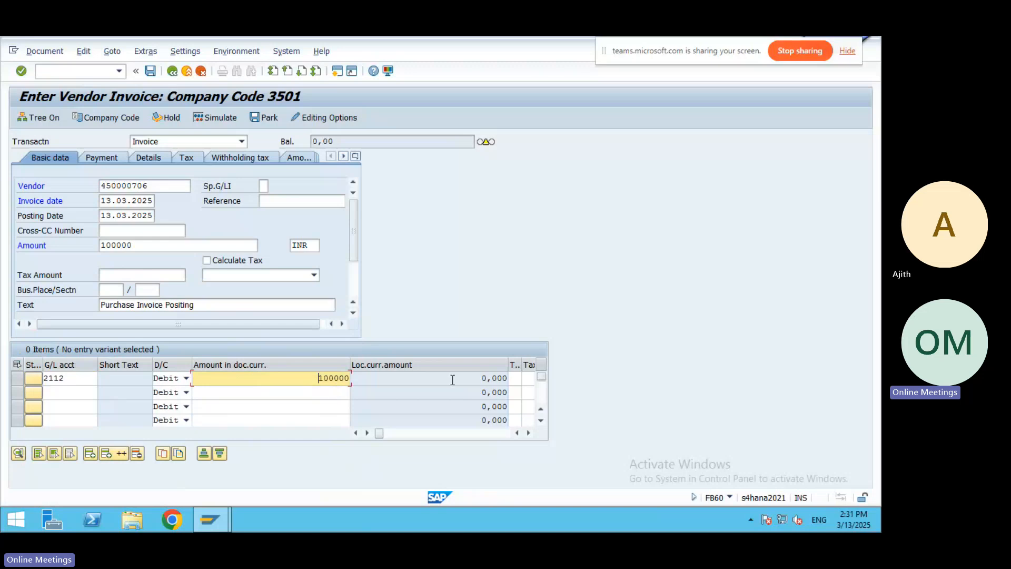
{"action": "key", "text": "Tab"}
{"action": "key", "text": "Tab"}
{"action": "key", "text": "Tab"}
{"action": "key", "text": "Tab"}
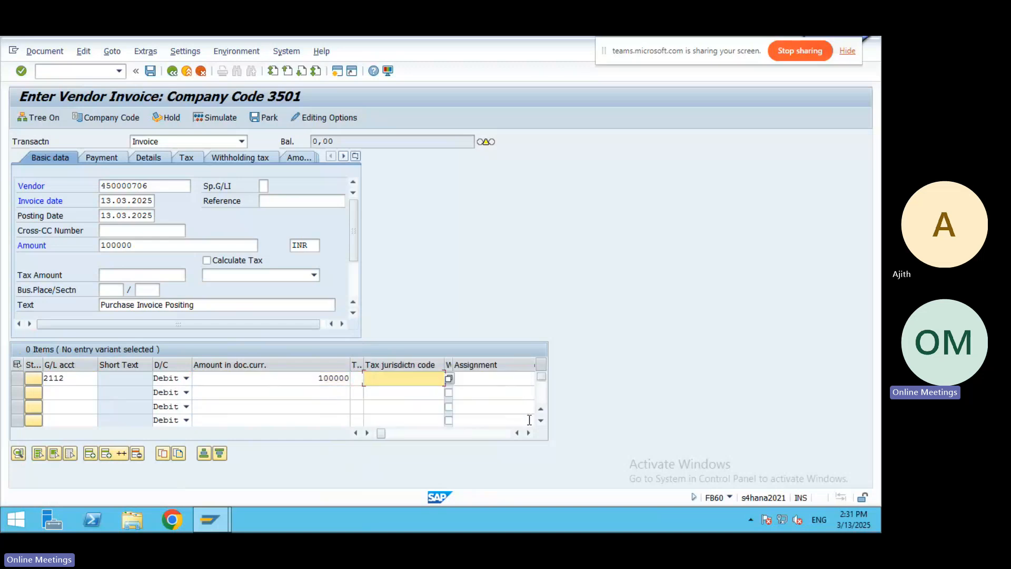
{"action": "key", "text": "Tab"}
{"action": "key", "text": "Tab"}
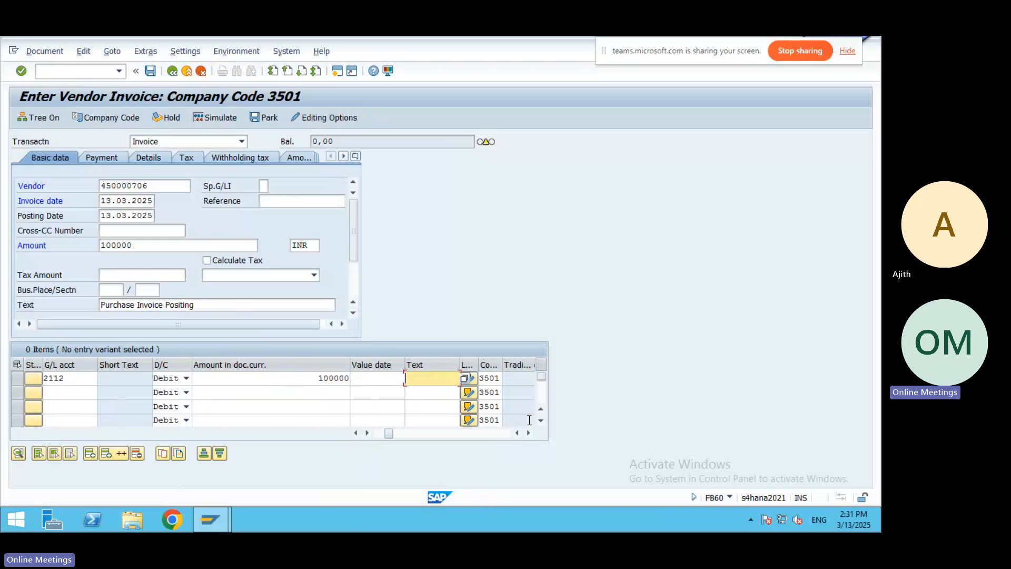
{"action": "type", "text": "P"}
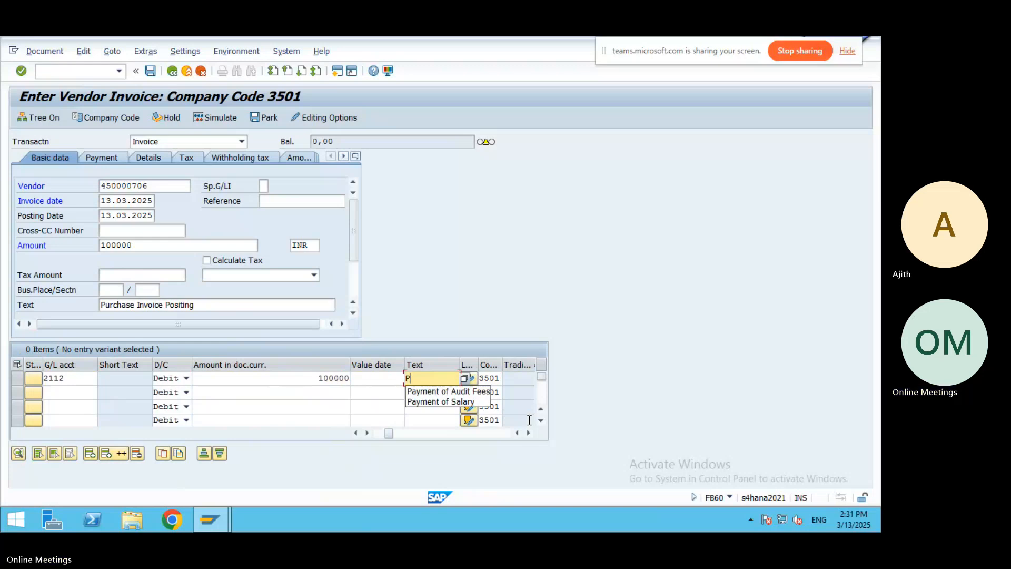
{"action": "type", "text": "urchase I"}
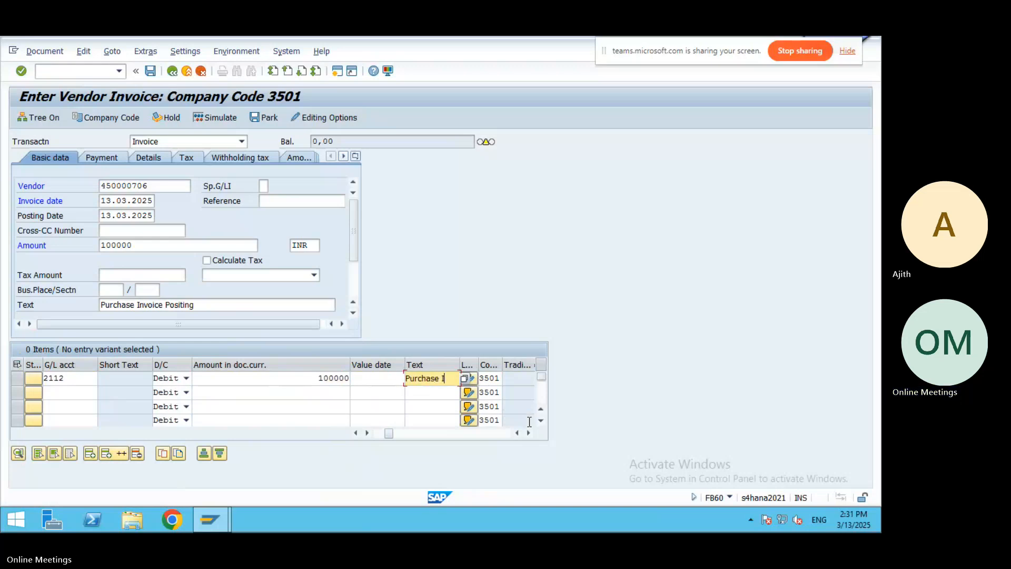
{"action": "type", "text": "nvoice Posti"}
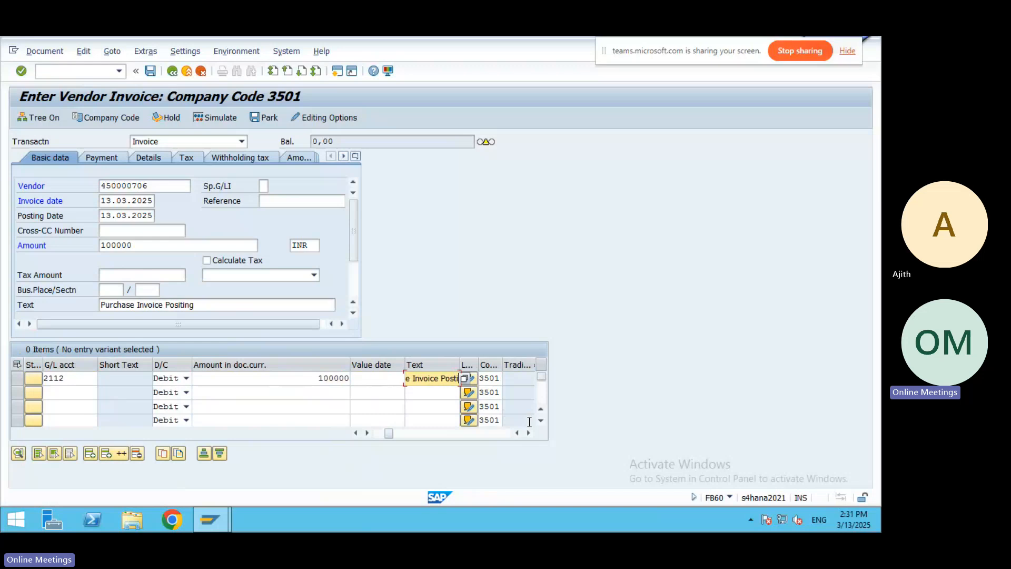
{"action": "type", "text": "ng"}
{"action": "key", "text": "Tab"}
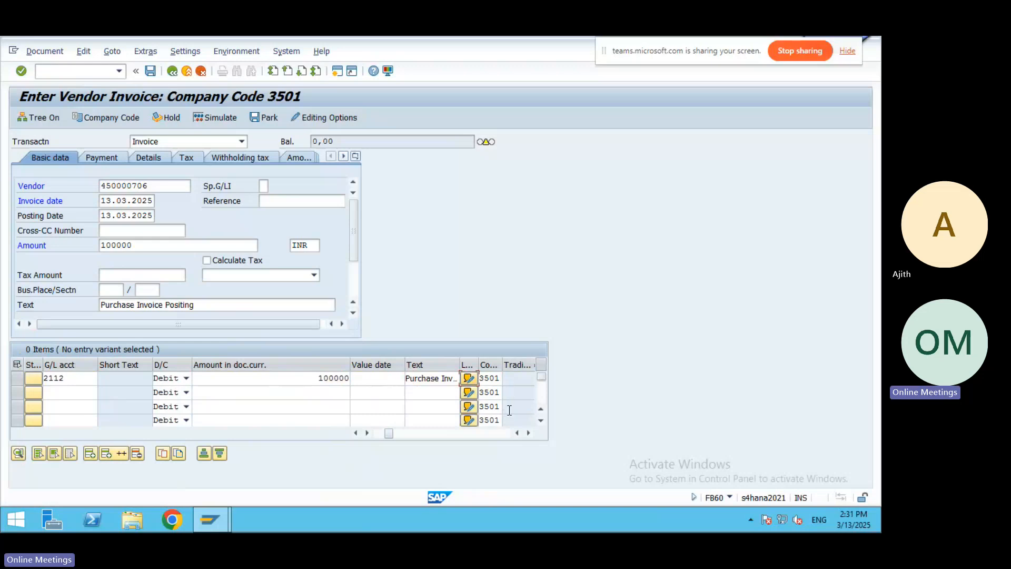
Assign cost center 3511 HYDERBAD FACTORY and simulate the document.
{"action": "key", "text": "Tab"}
{"action": "key", "text": "Tab"}
{"action": "key", "text": "Tab"}
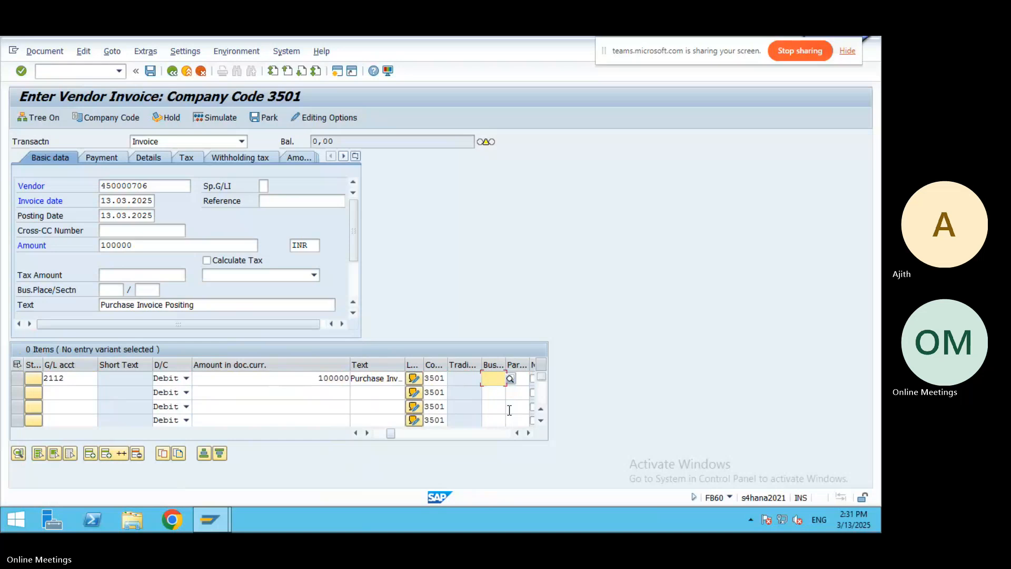
{"action": "key", "text": "Tab"}
{"action": "key", "text": "Tab"}
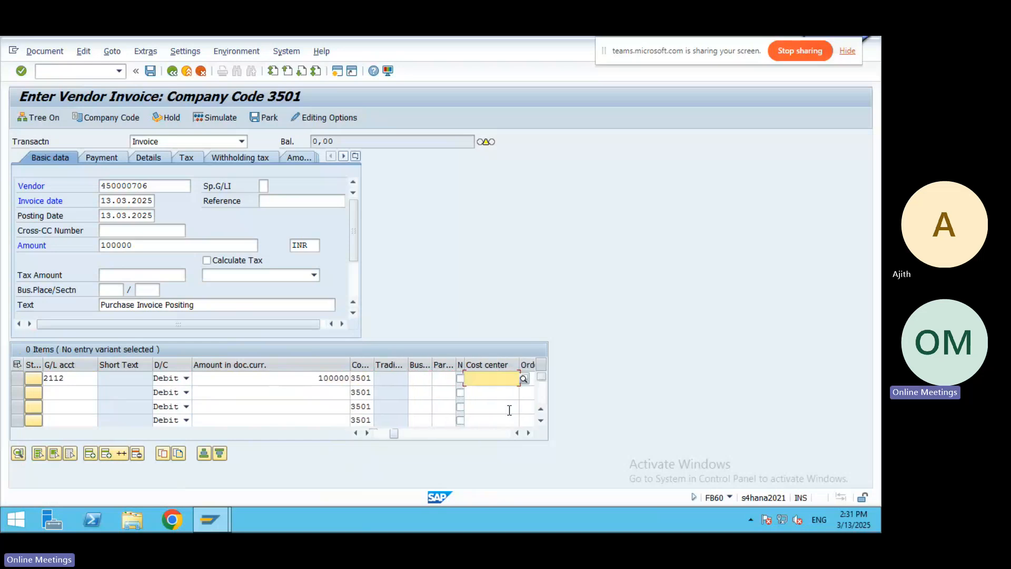
{"action": "left_click", "coordinate": [523, 380]}
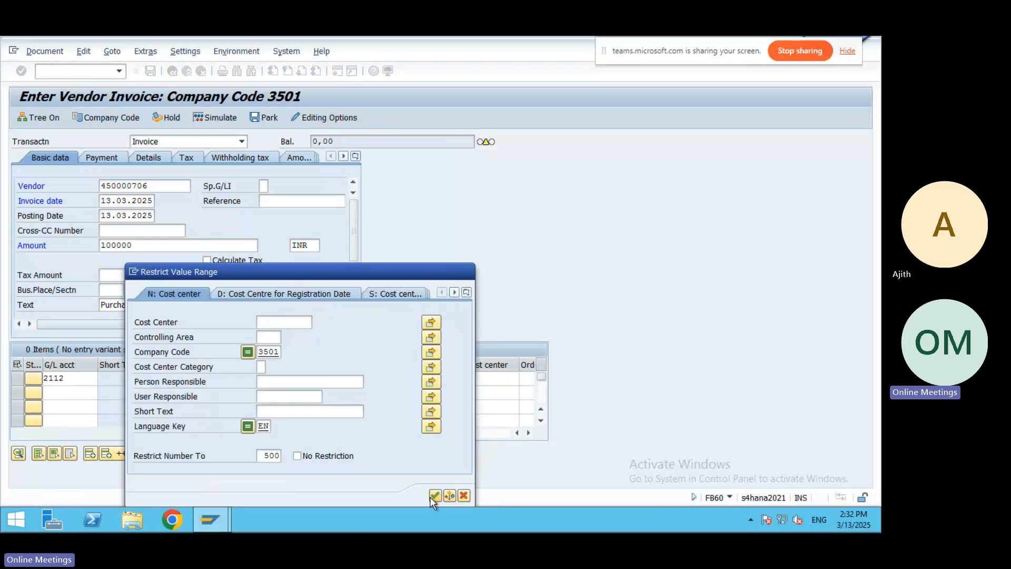
{"action": "left_click", "coordinate": [432, 496]}
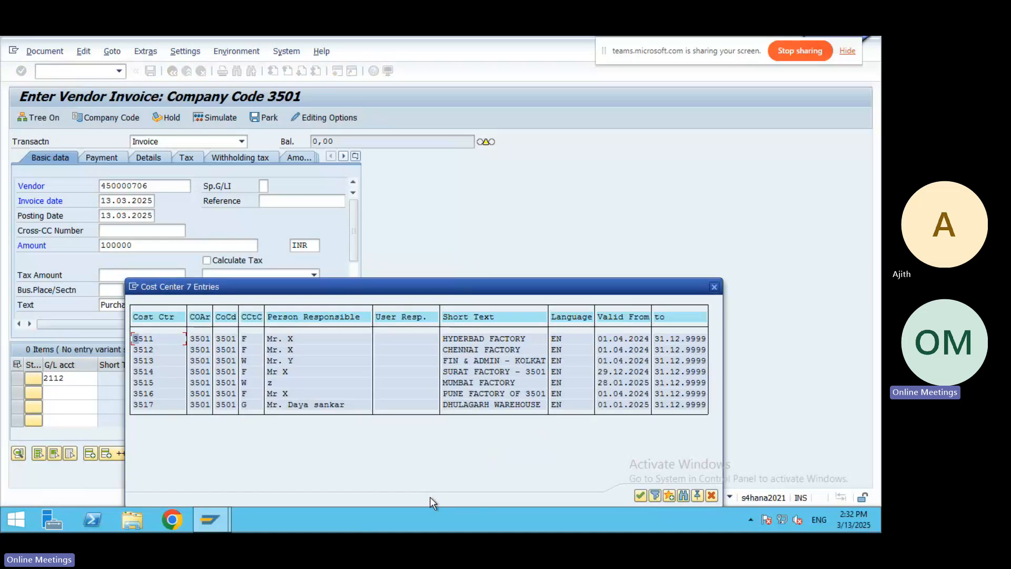
{"action": "left_click", "coordinate": [472, 340]}
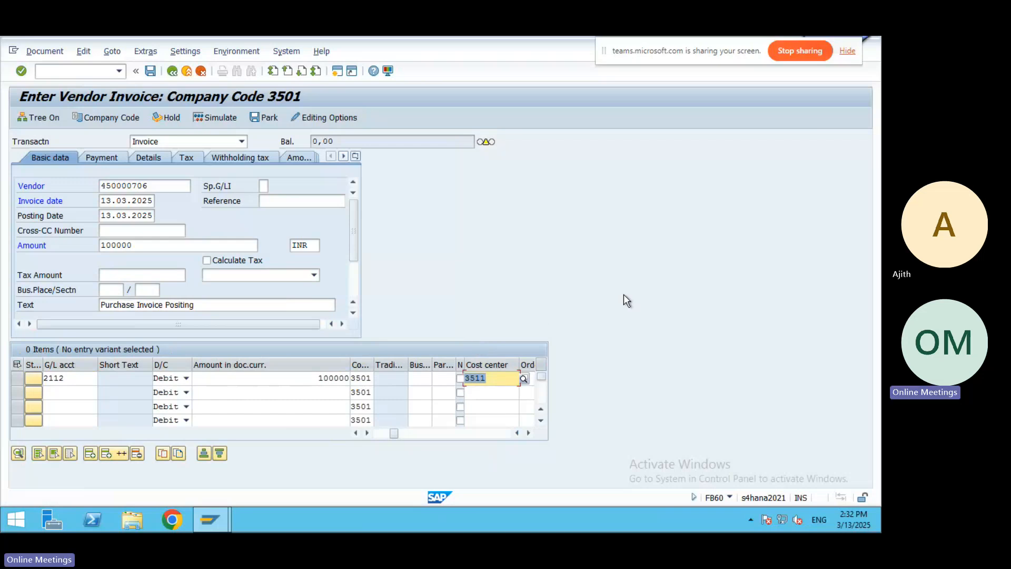
{"action": "left_click", "coordinate": [217, 117]}
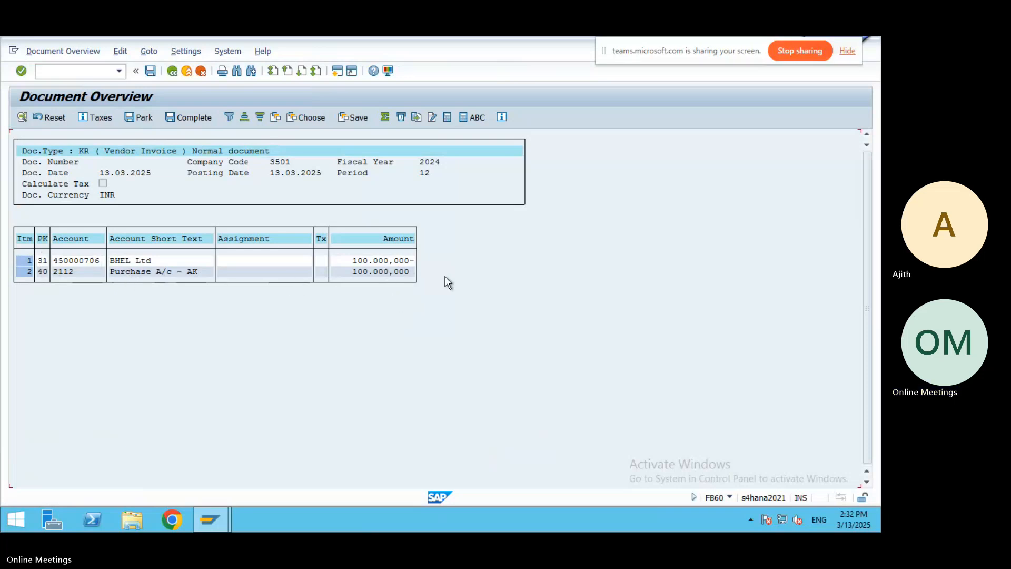
Post the simulated invoice as document 50063 in company code 3501.
{"action": "left_click", "coordinate": [151, 74]}
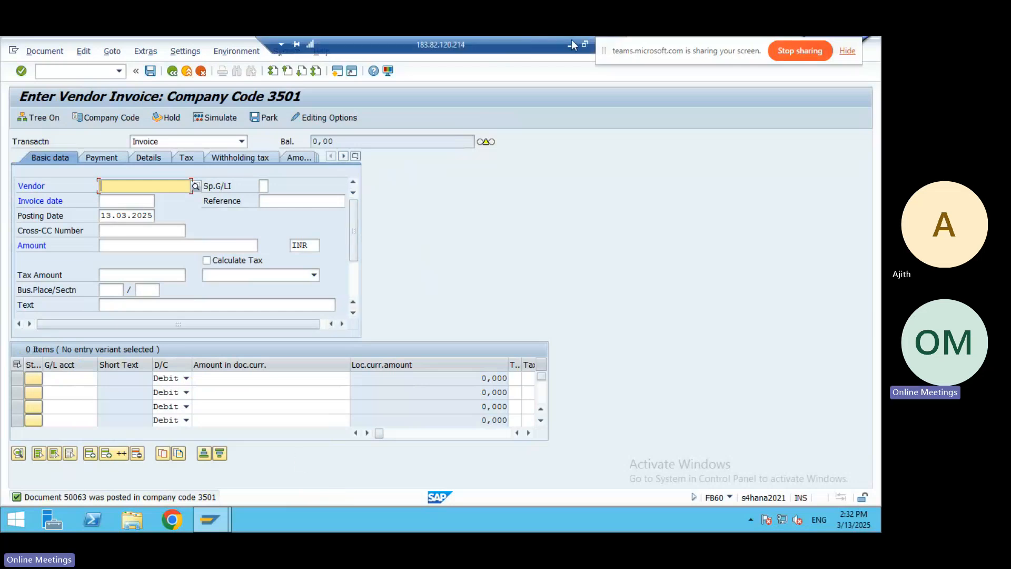
Add the line 'Vendor Invoice Posting : Tcode - FB60' to the Word notes.
{"action": "left_click", "coordinate": [570, 45]}
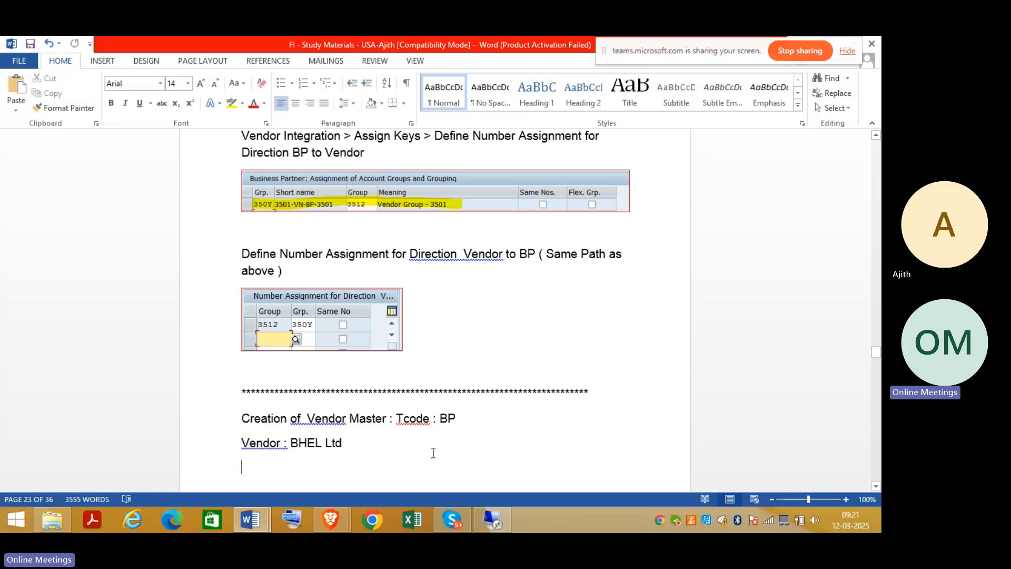
{"action": "type", "text": "Vendor Invoice P"}
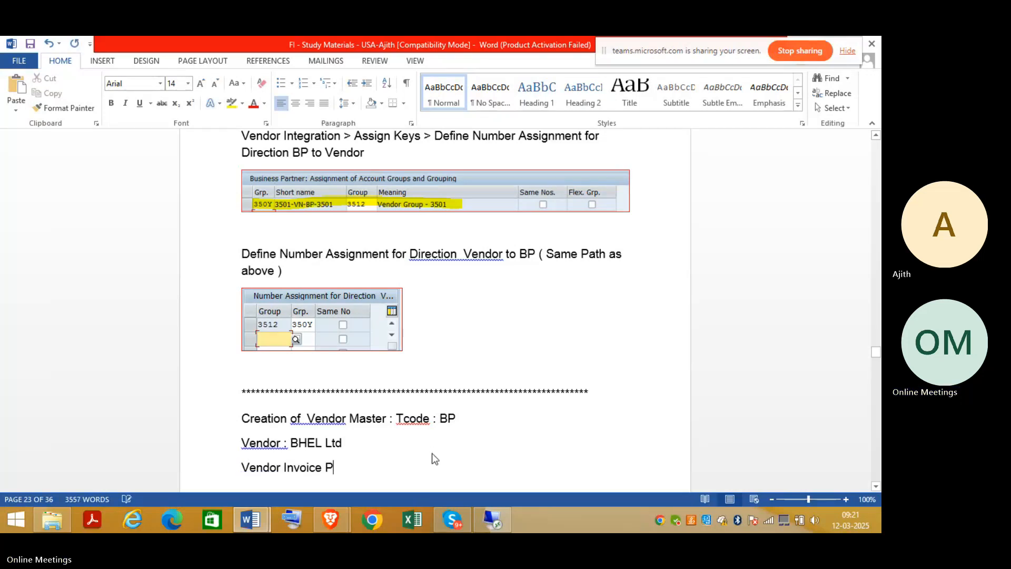
{"action": "type", "text": "osting : Tcode "}
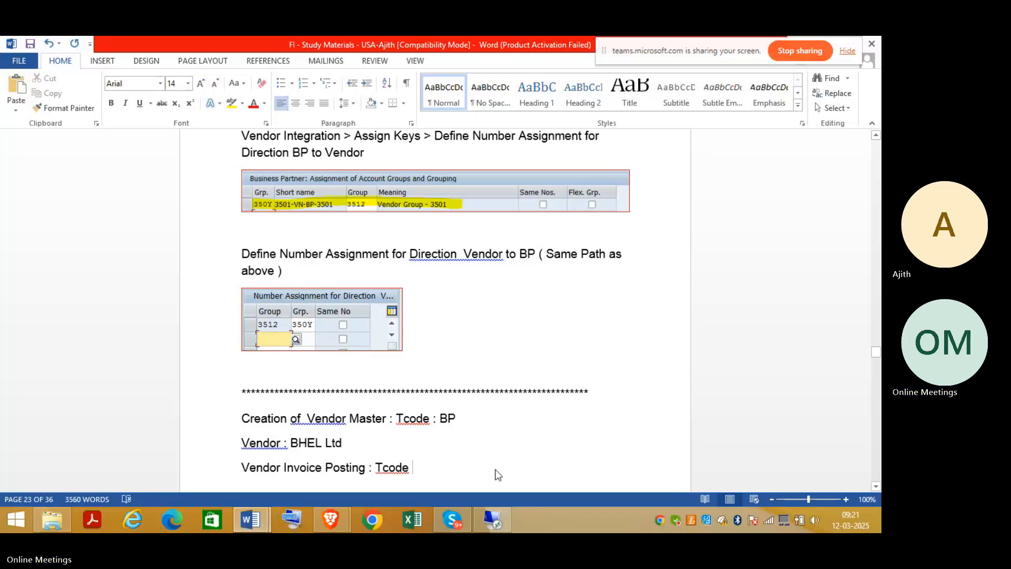
{"action": "type", "text": "- F"}
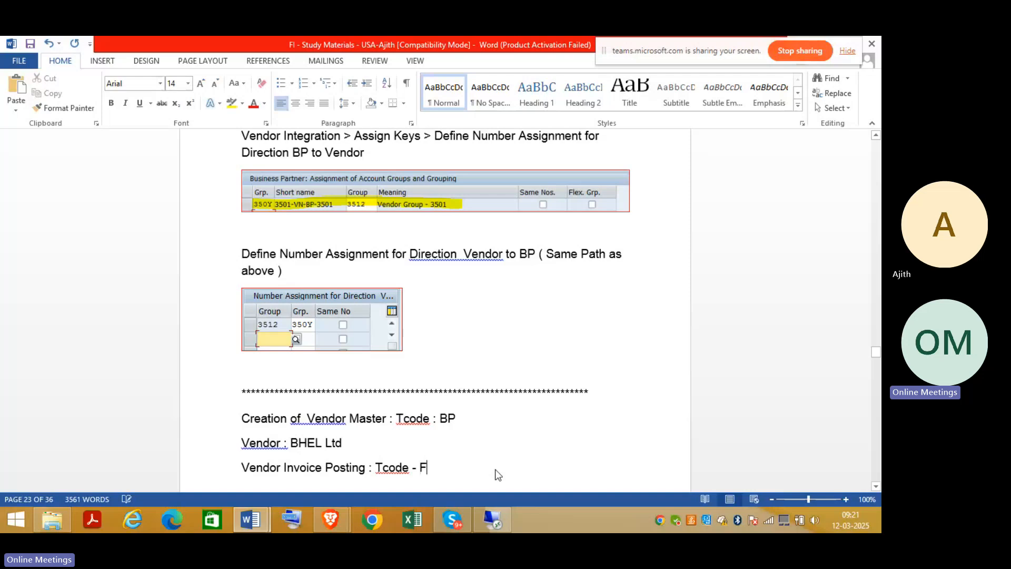
{"action": "type", "text": "B60"}
Back in SAP, leave the empty invoice screen and confirm the Exit Editing prompt.
{"action": "left_click", "coordinate": [492, 513]}
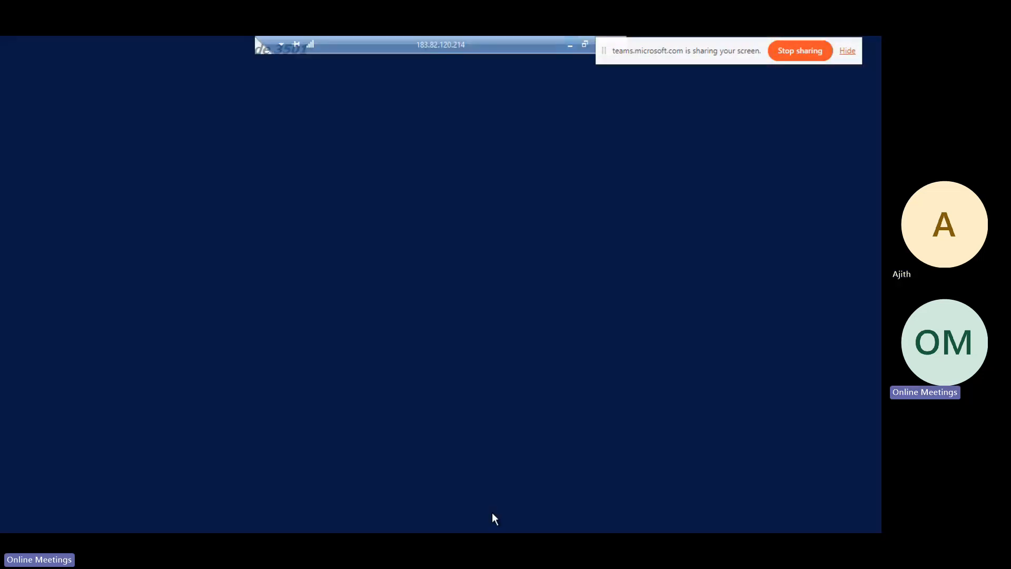
{"action": "left_click", "coordinate": [173, 72]}
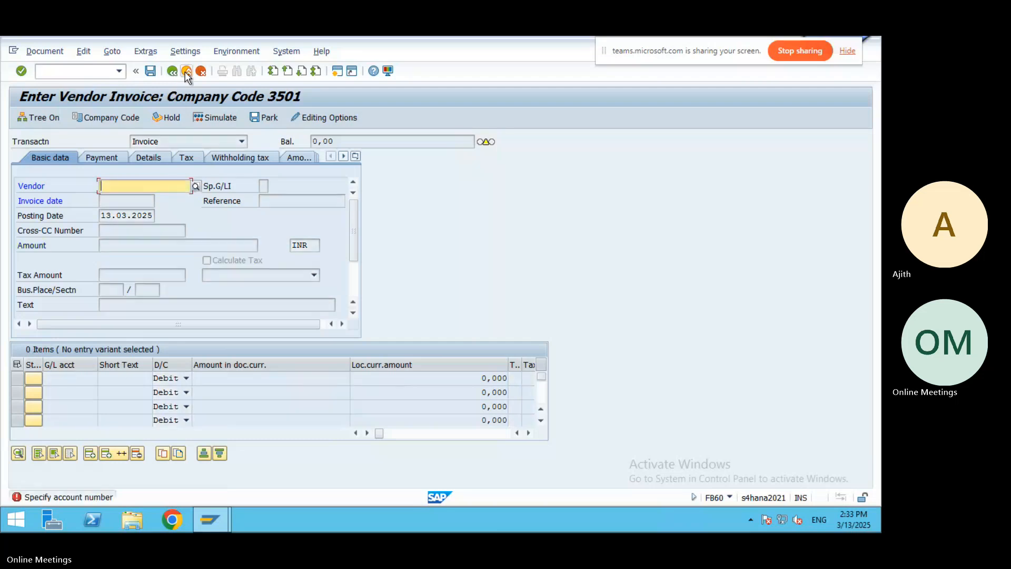
{"action": "left_click", "coordinate": [210, 310]}
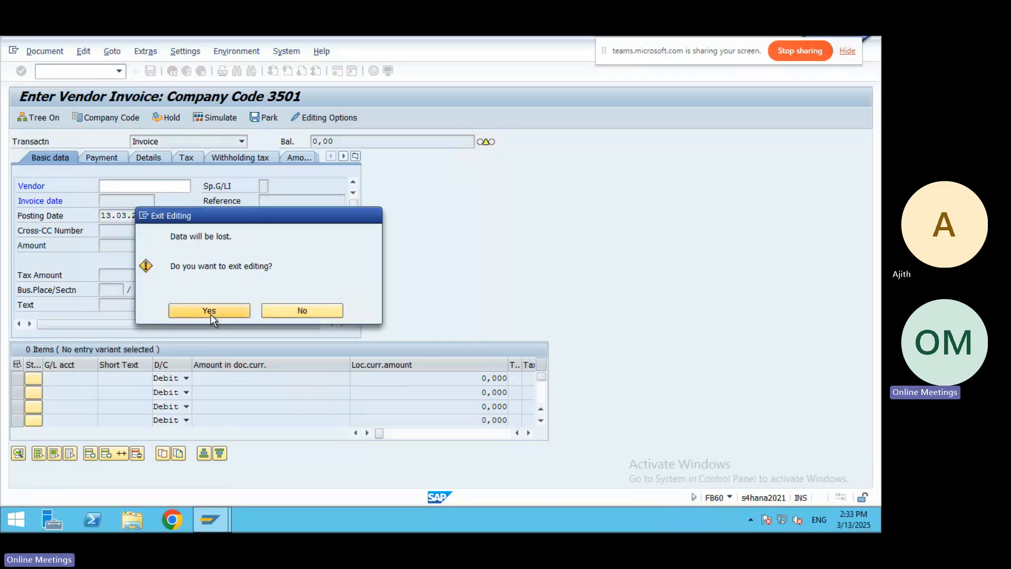
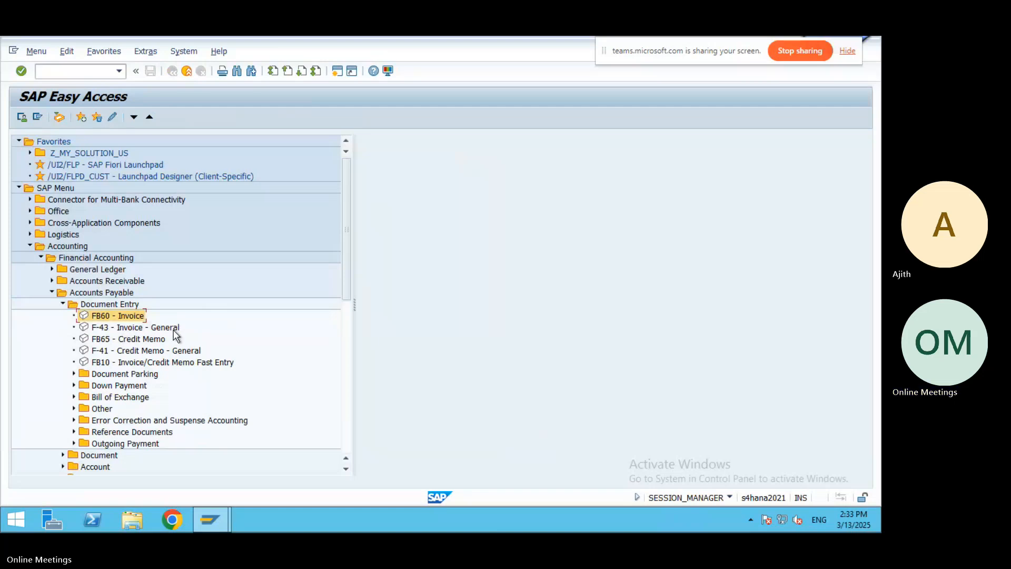
Open F-43 Invoice - General and set the document date to today, 13.03.2025.
{"action": "double_click", "coordinate": [103, 327]}
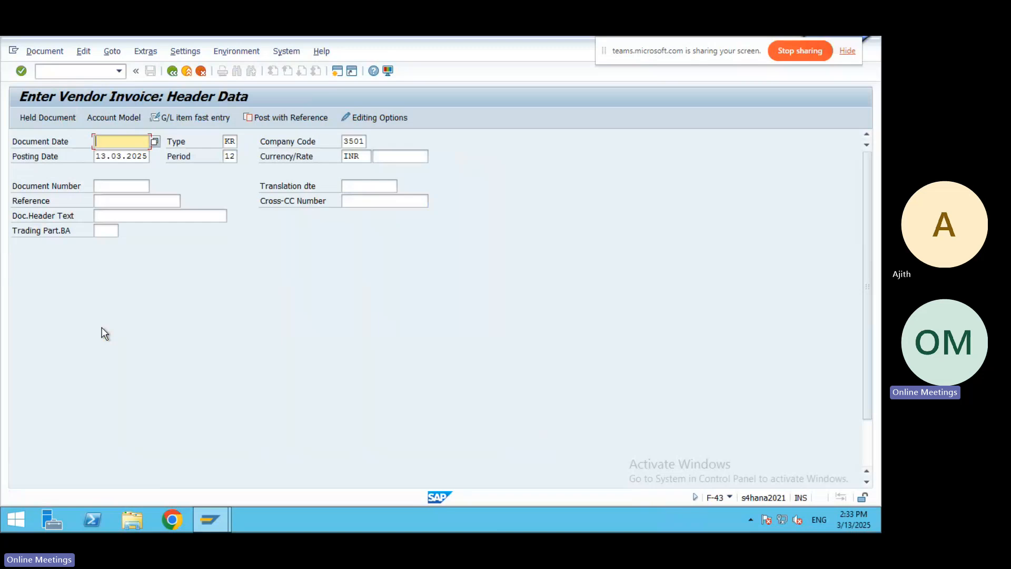
{"action": "left_click_drag", "start_coordinate": [869, 185], "coordinate": [870, 227]}
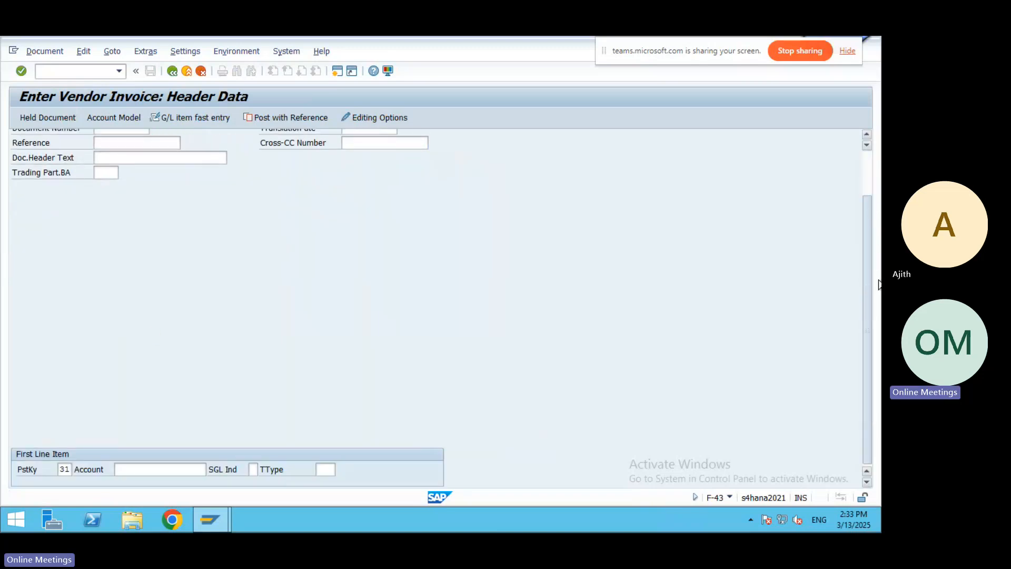
{"action": "left_click", "coordinate": [867, 134]}
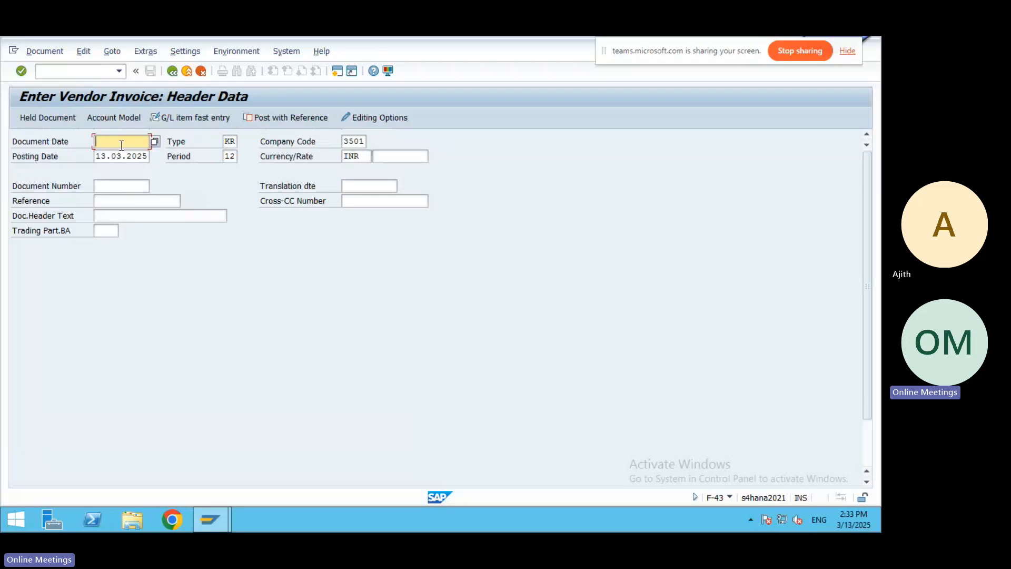
{"action": "key", "text": "F4"}
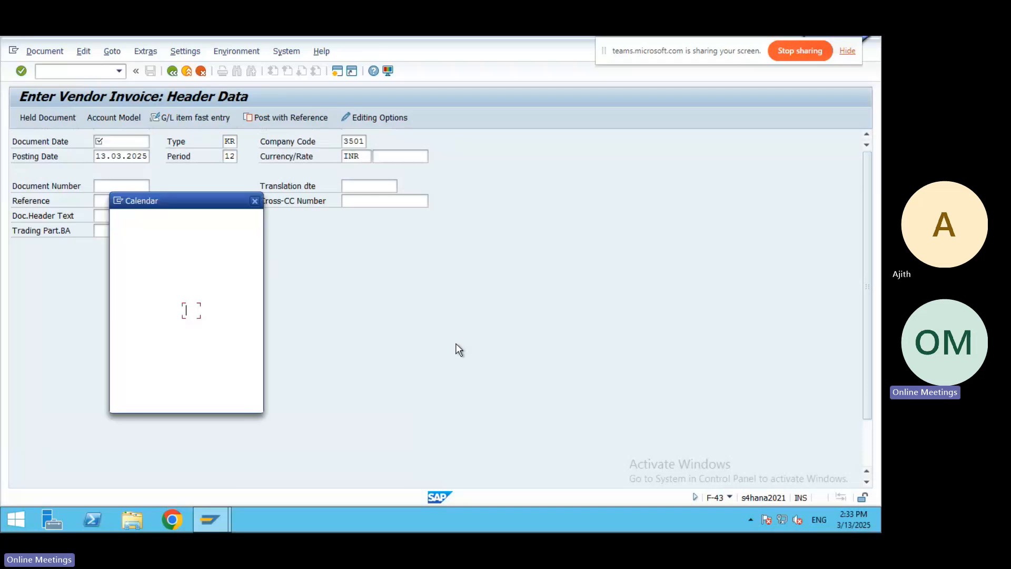
{"action": "key", "text": "Return"}
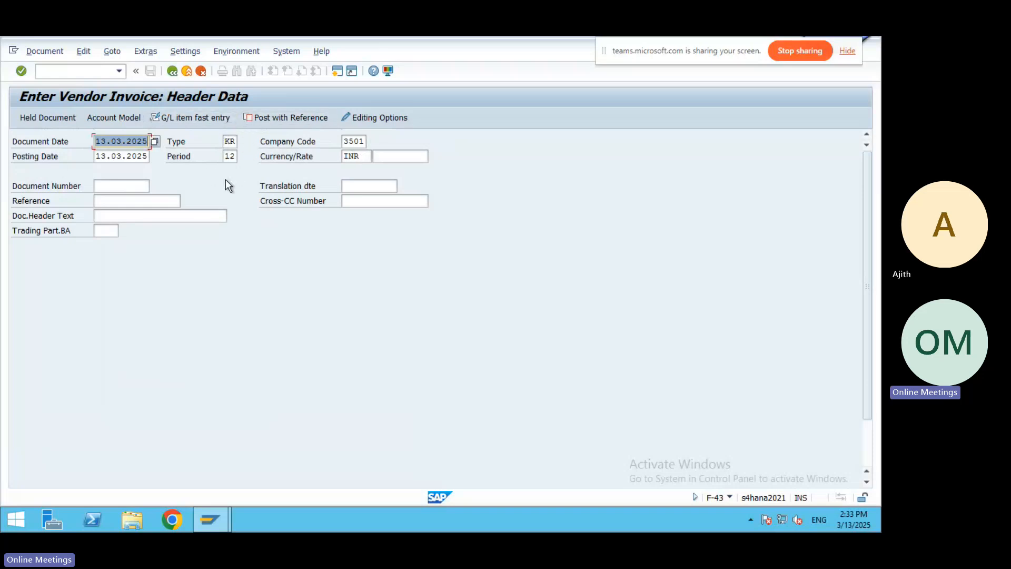
{"action": "left_click_drag", "start_coordinate": [870, 230], "coordinate": [865, 294]}
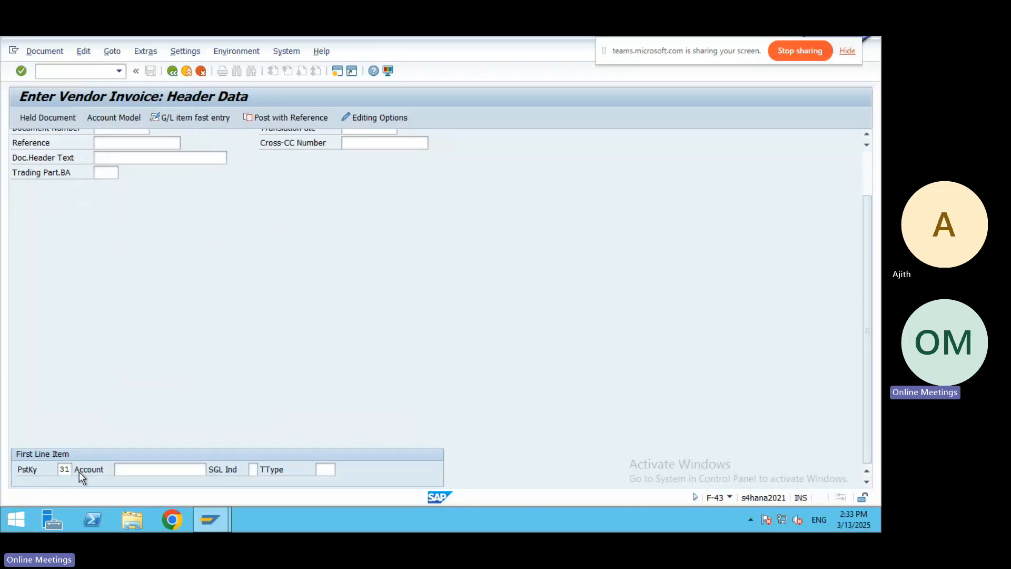
Look up and select BHEL LTD (450000706) as the first line's vendor account.
{"action": "left_click", "coordinate": [154, 469]}
{"action": "left_click", "coordinate": [211, 468]}
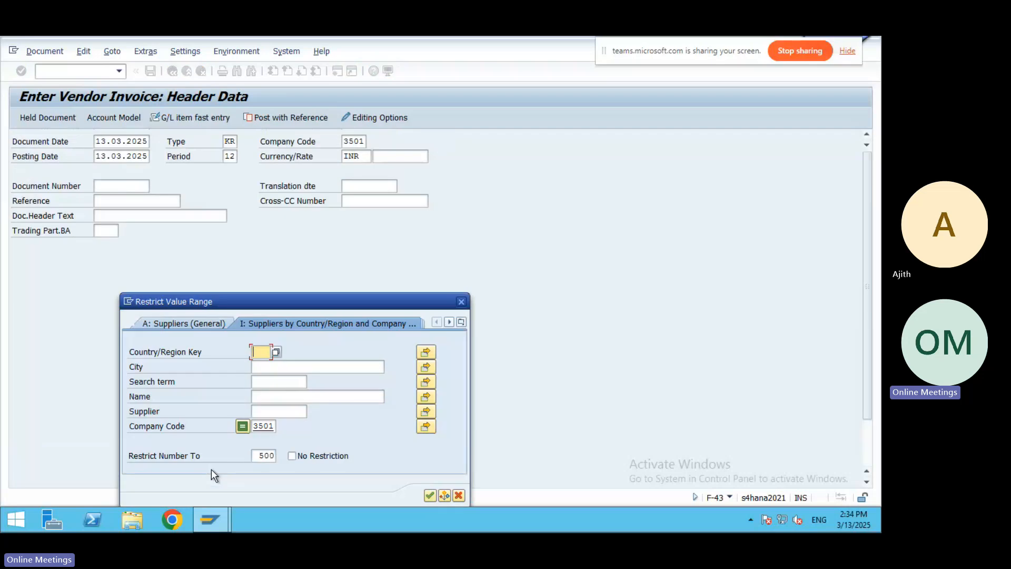
{"action": "left_click", "coordinate": [431, 496]}
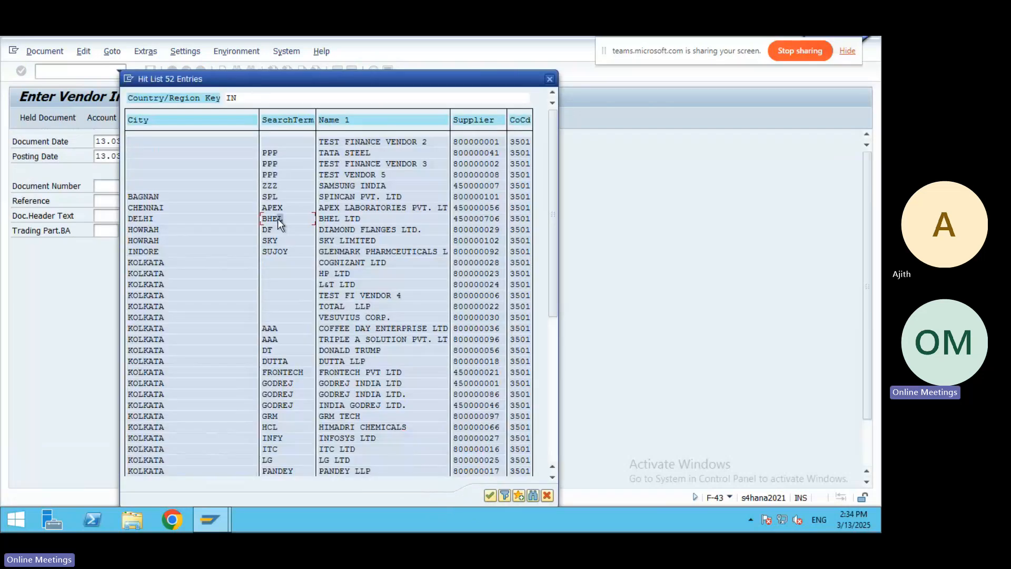
{"action": "double_click", "coordinate": [277, 219]}
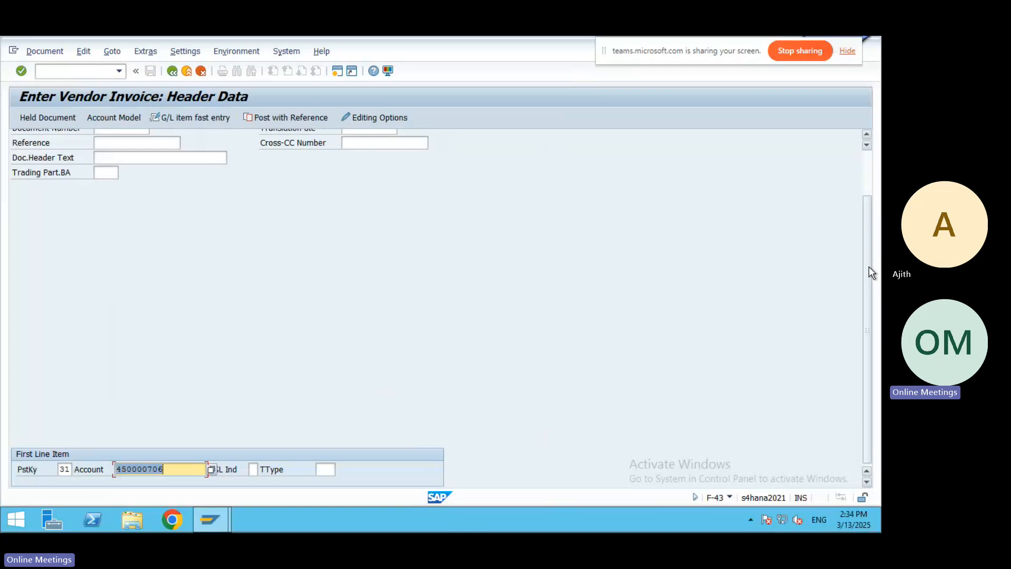
{"action": "left_click_drag", "start_coordinate": [868, 263], "coordinate": [868, 226]}
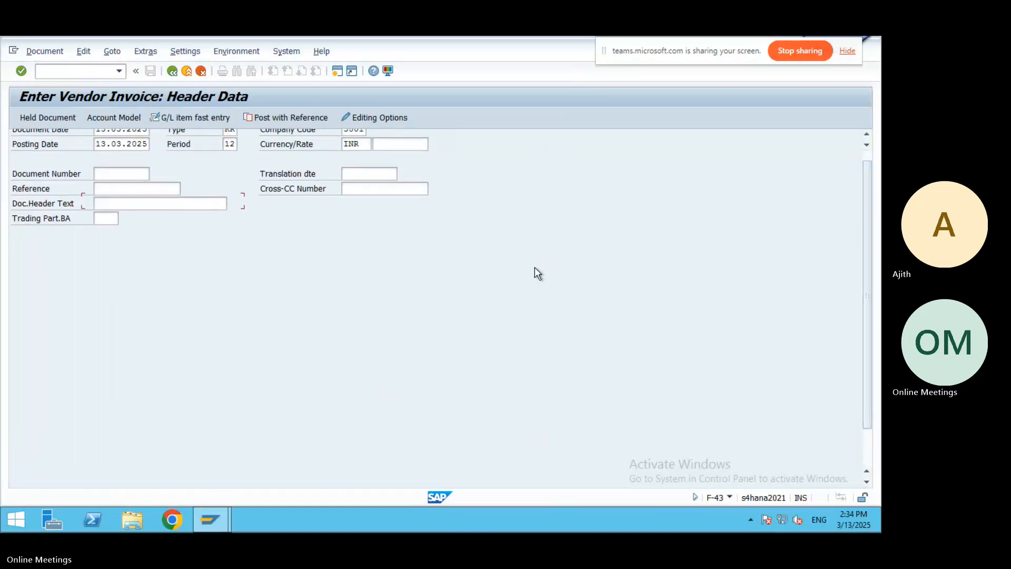
{"action": "key", "text": "Return"}
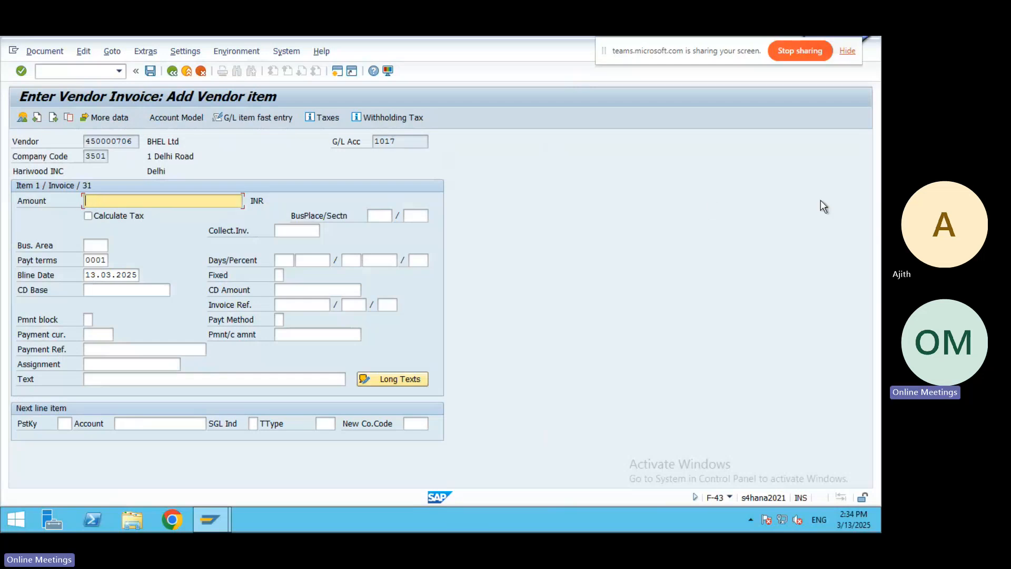
Give the vendor item amount 50000 INR and text 'Vendor Invoice Posting'.
{"action": "type", "text": "5"}
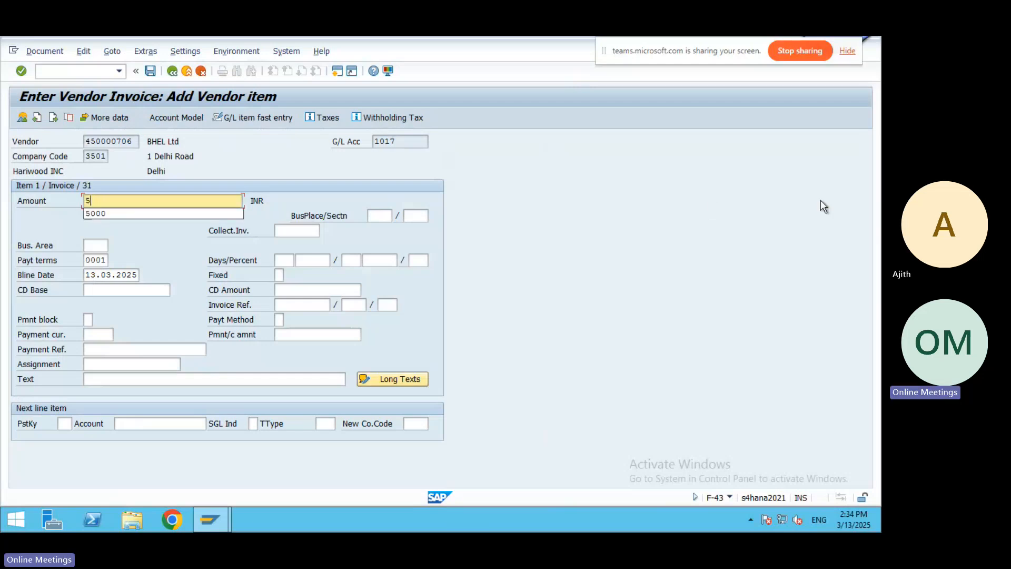
{"action": "type", "text": "0000"}
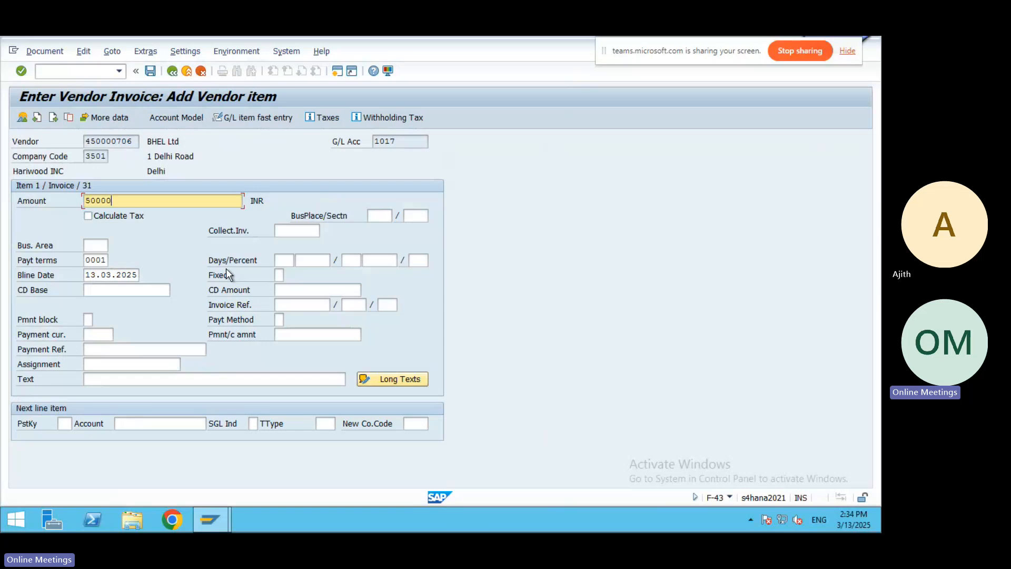
{"action": "left_click", "coordinate": [106, 379]}
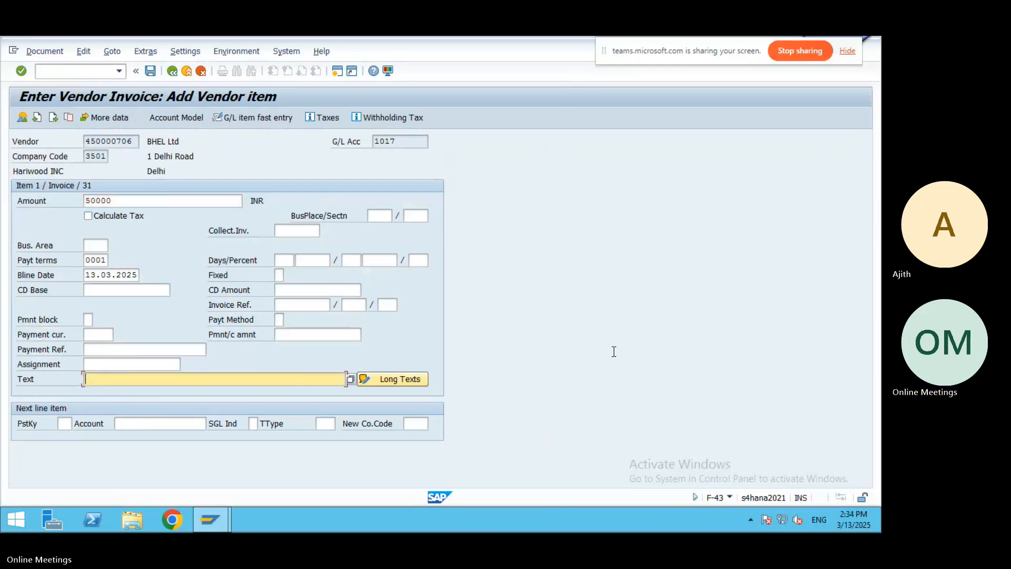
{"action": "type", "text": "V"}
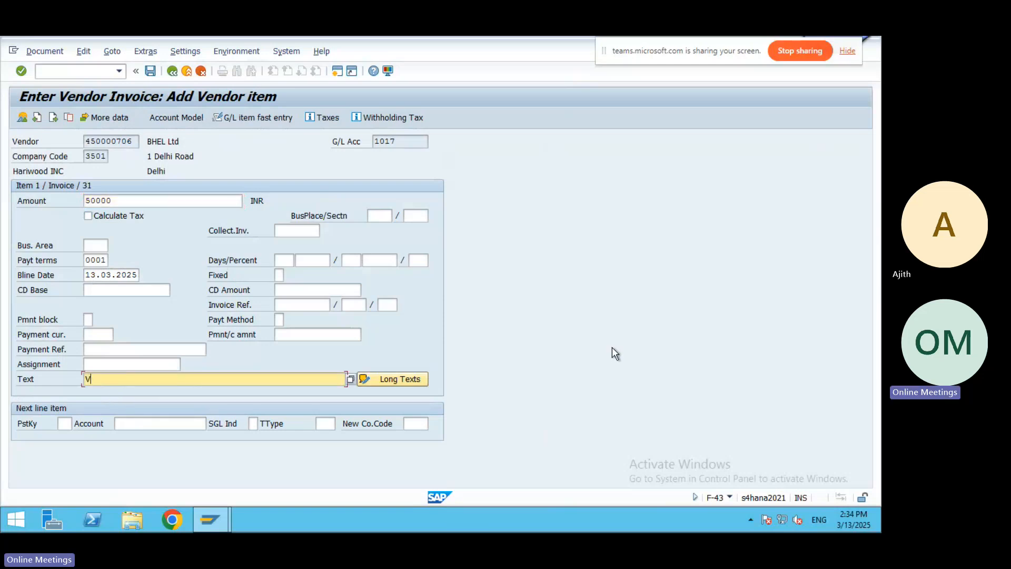
{"action": "type", "text": "endor Invoice Posting"}
{"action": "left_click", "coordinate": [64, 424]}
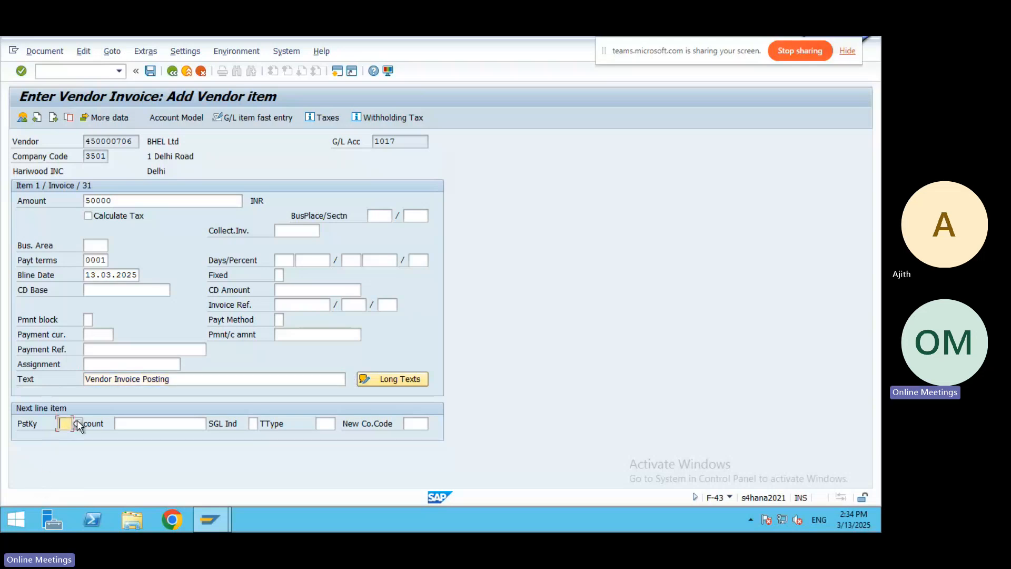
Start line 2 with debit posting key 40 on G/L account 2112, found by keyword AK.
{"action": "key", "text": "F4"}
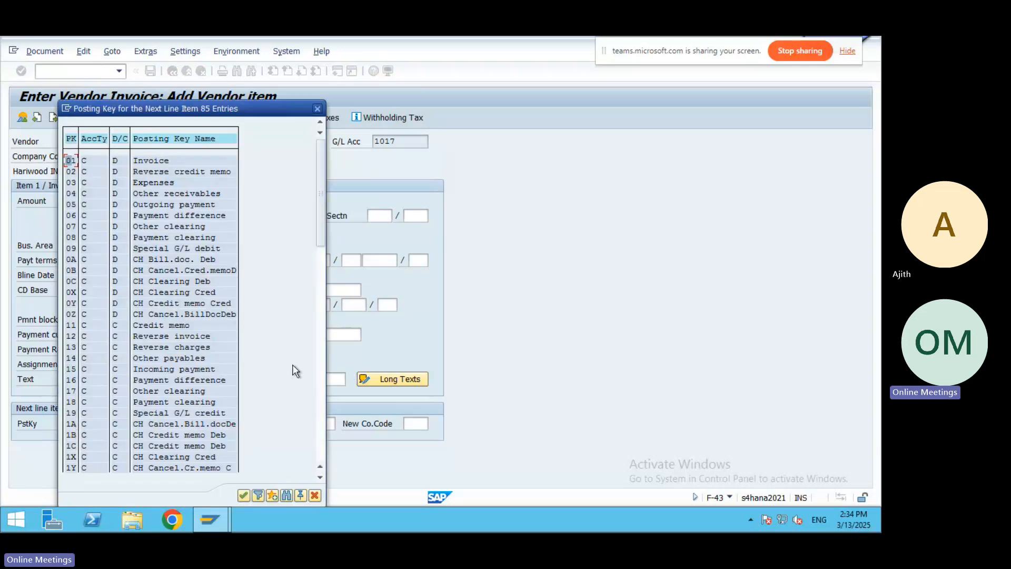
{"action": "left_click_drag", "start_coordinate": [322, 231], "coordinate": [320, 286]}
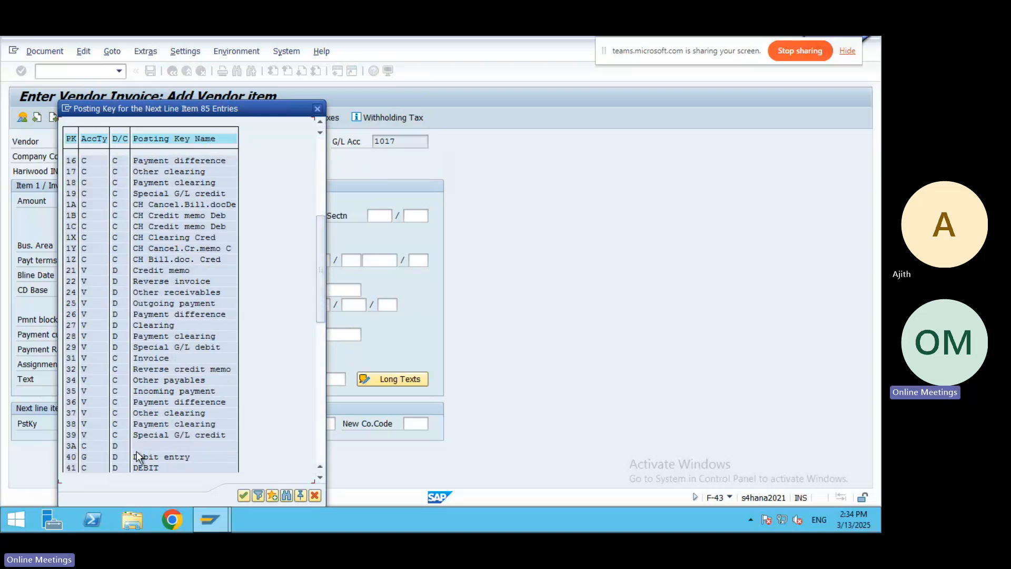
{"action": "double_click", "coordinate": [139, 456]}
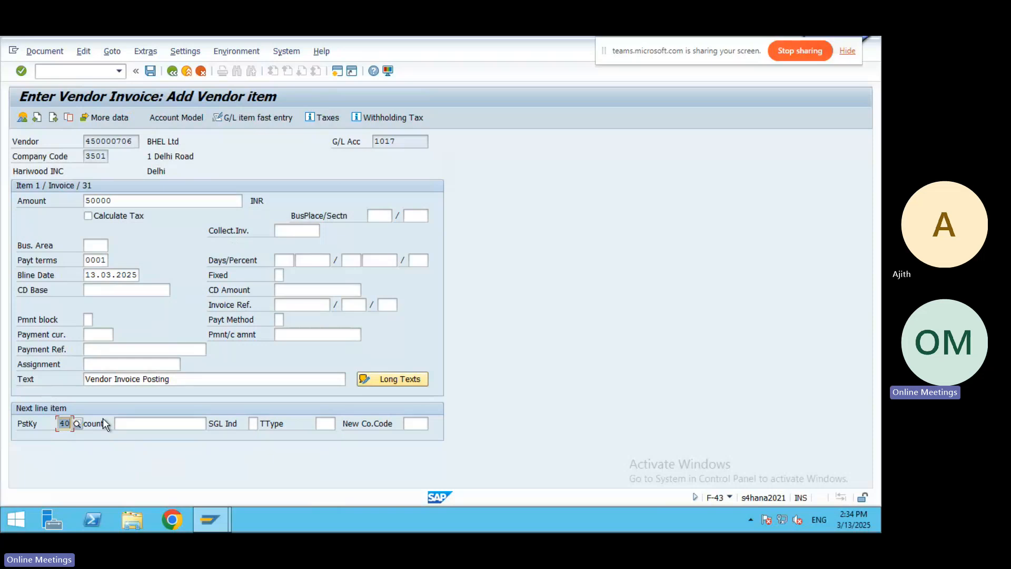
{"action": "left_click", "coordinate": [140, 423]}
{"action": "left_click", "coordinate": [211, 425]}
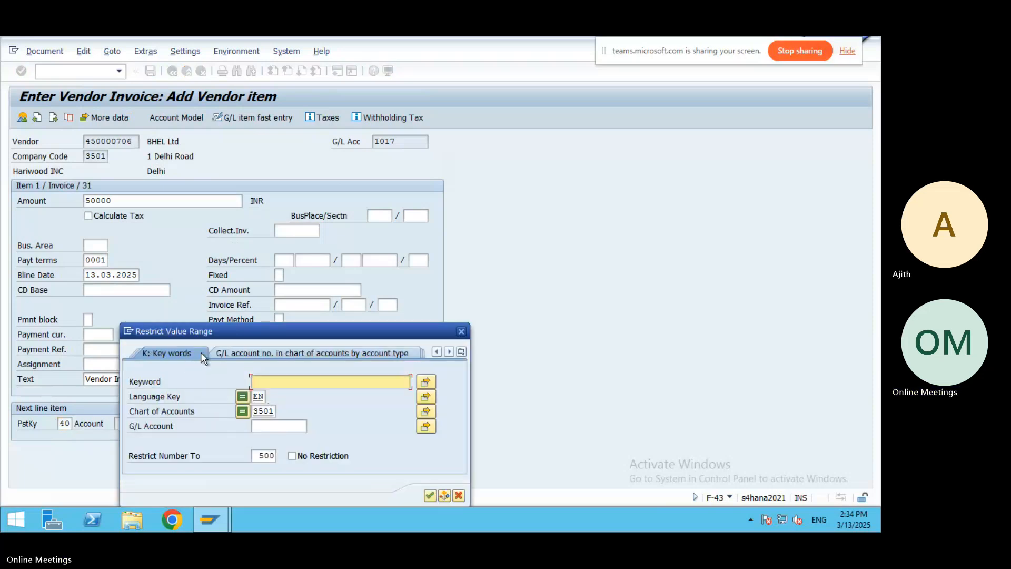
{"action": "type", "text": "A"}
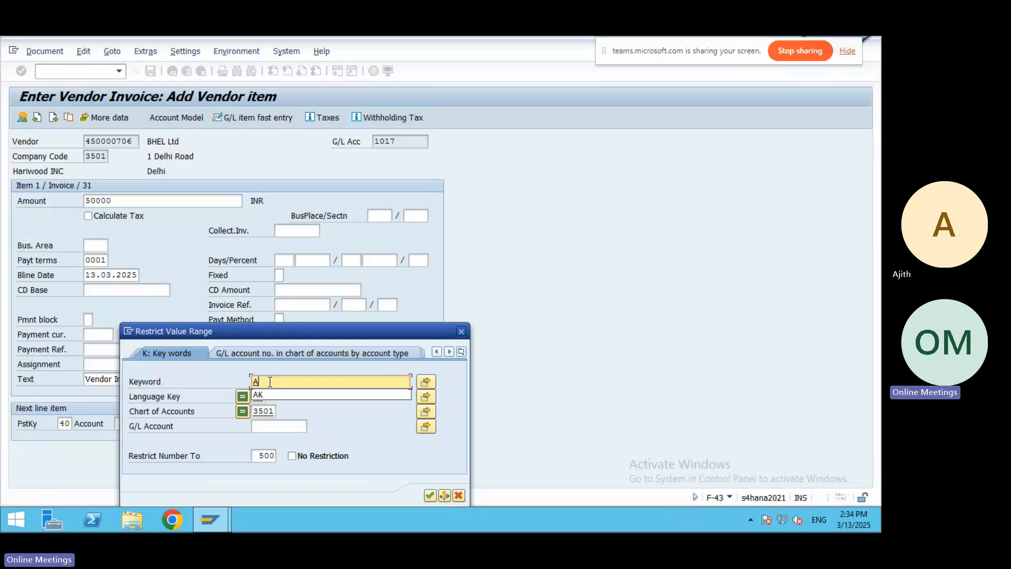
{"action": "type", "text": "K"}
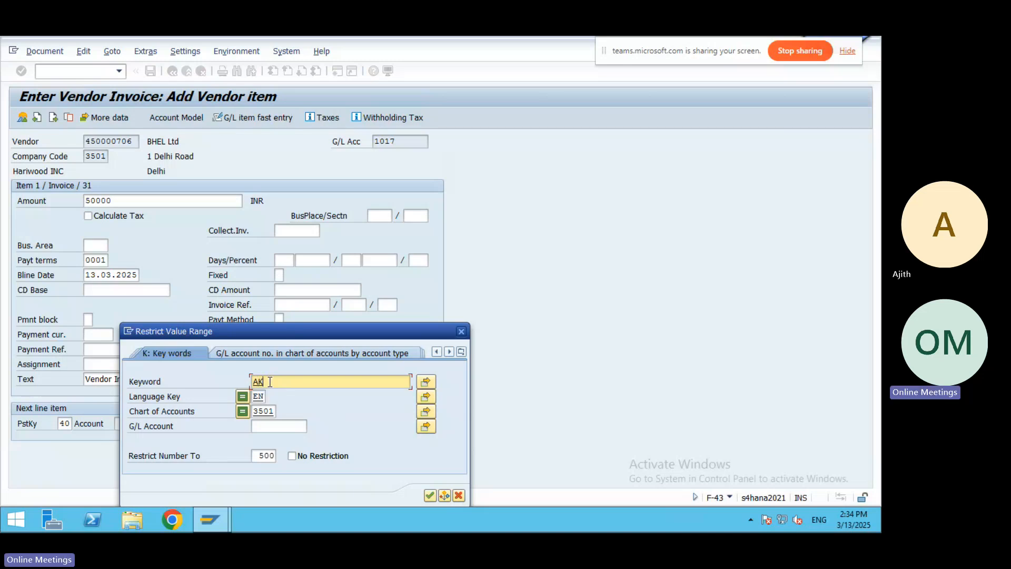
{"action": "left_click", "coordinate": [429, 496]}
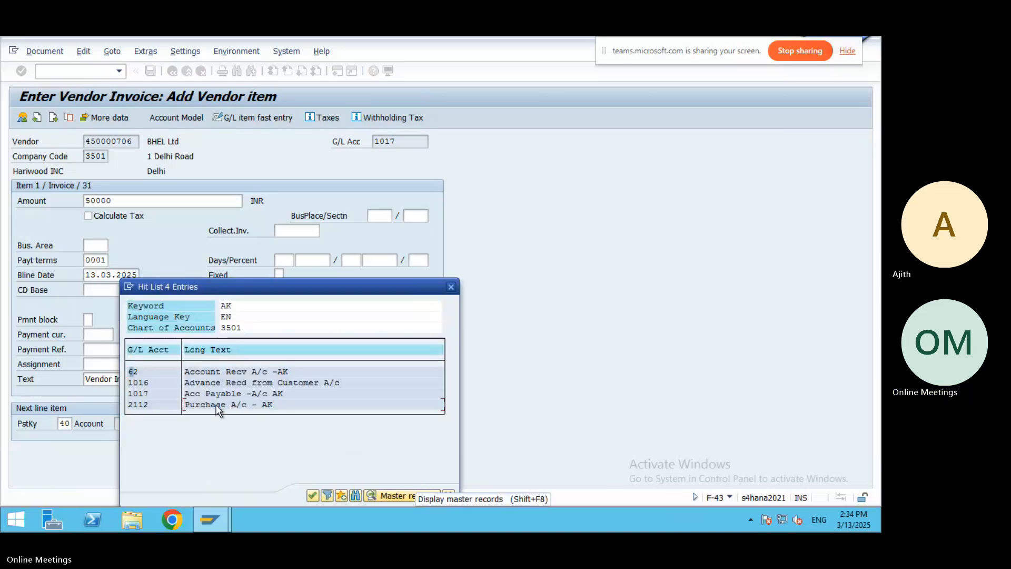
{"action": "double_click", "coordinate": [216, 404]}
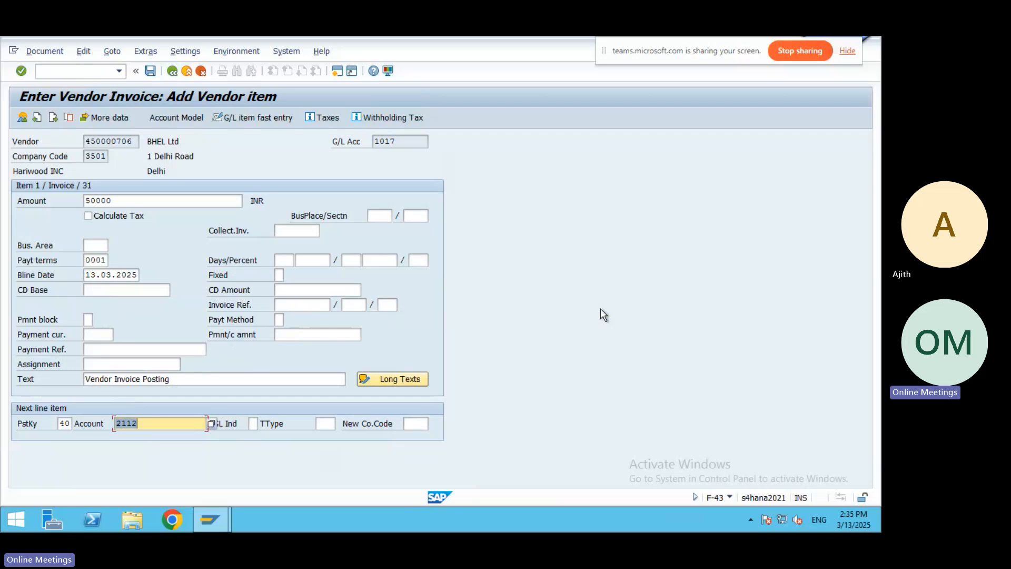
{"action": "key", "text": "Return"}
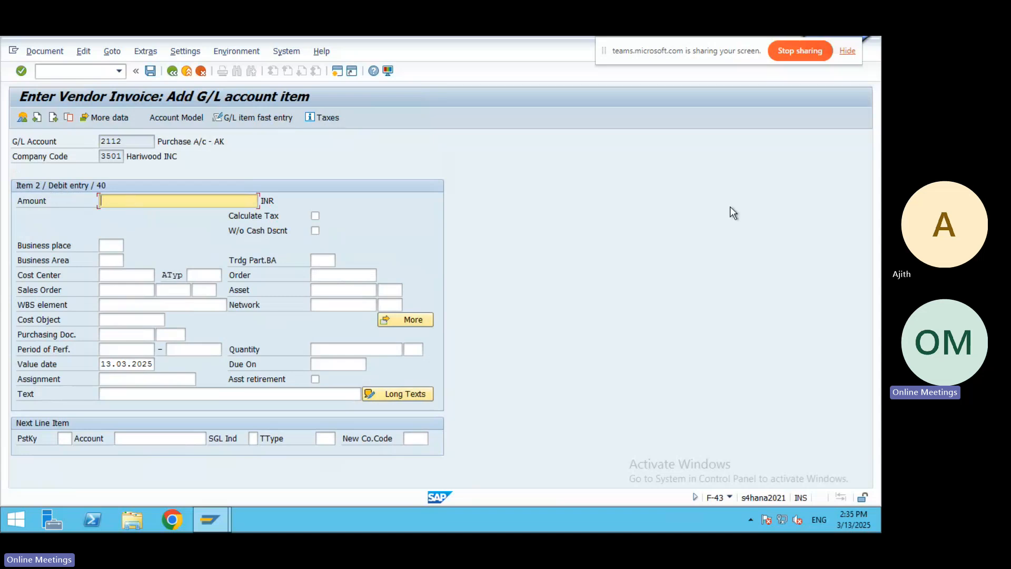
Enter amount '*', text '+' and cost center 3512 (Chennai Factory) on the G/L line.
{"action": "type", "text": "*"}
{"action": "left_click", "coordinate": [209, 393]}
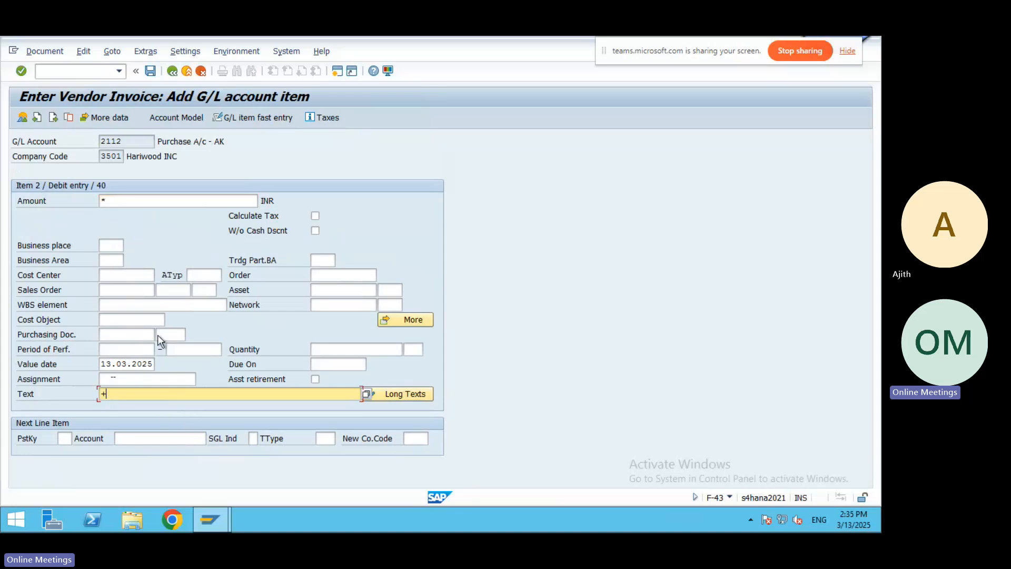
{"action": "left_click", "coordinate": [136, 274]}
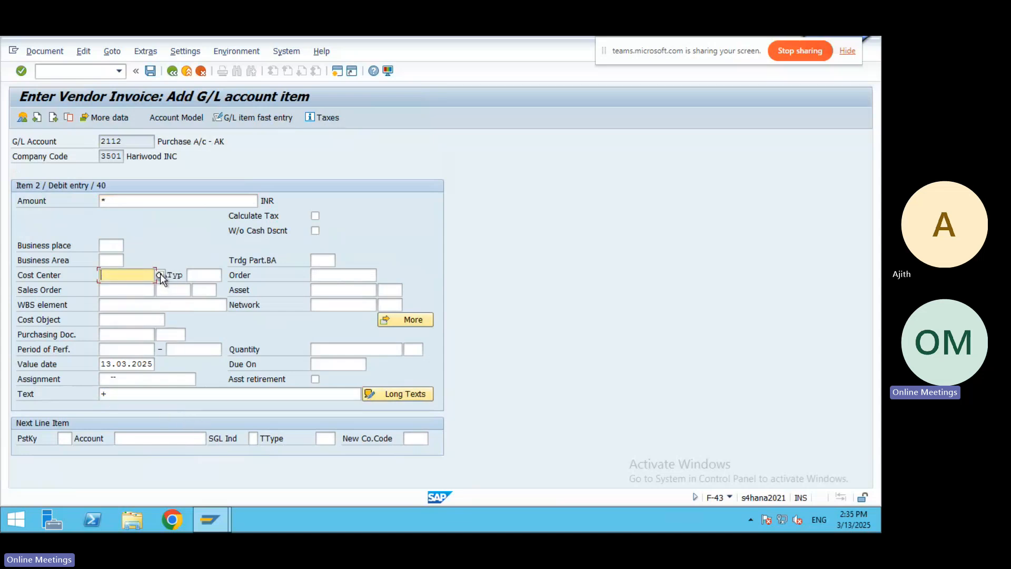
{"action": "left_click", "coordinate": [160, 275]}
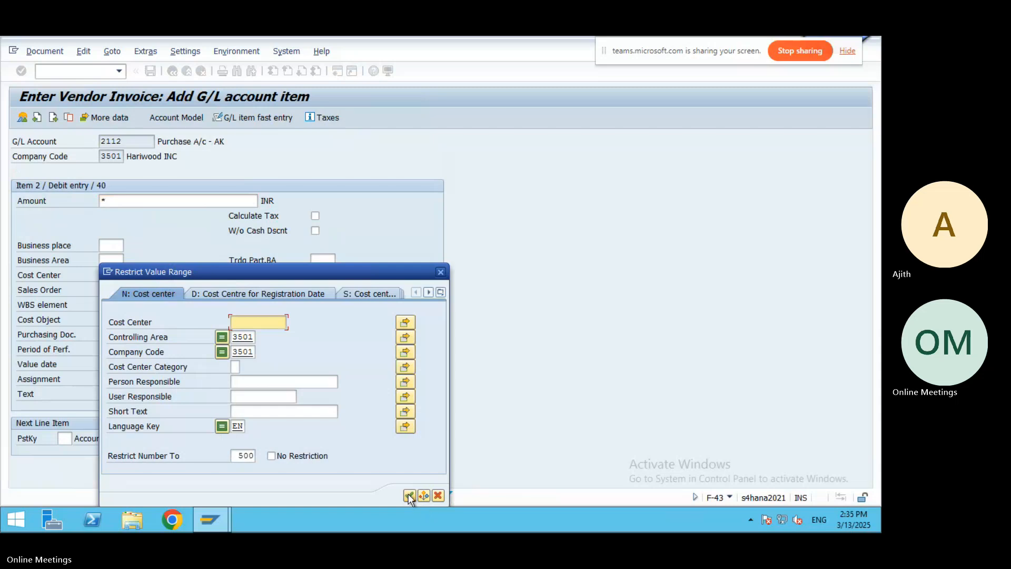
{"action": "left_click", "coordinate": [410, 496]}
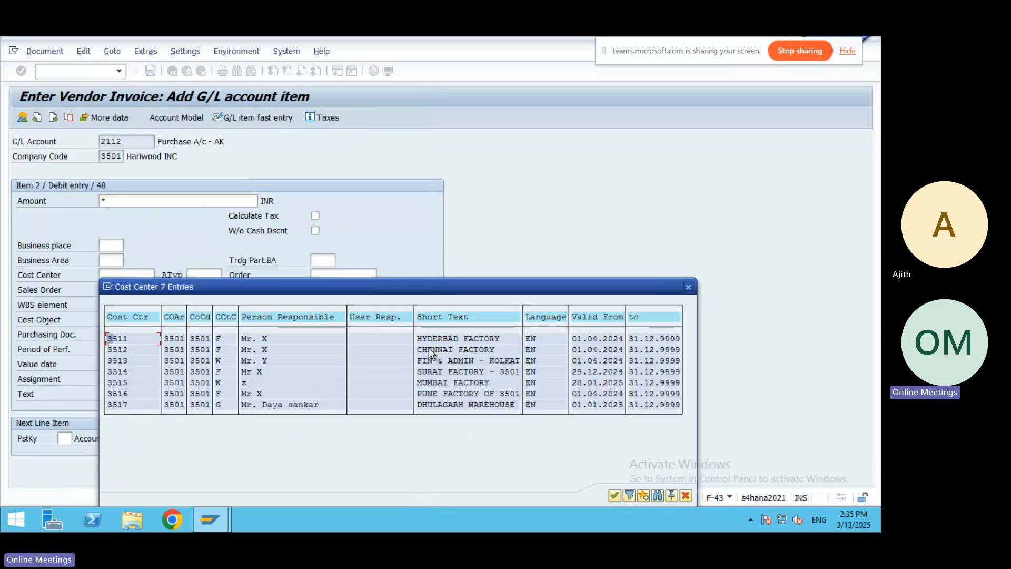
{"action": "double_click", "coordinate": [428, 347]}
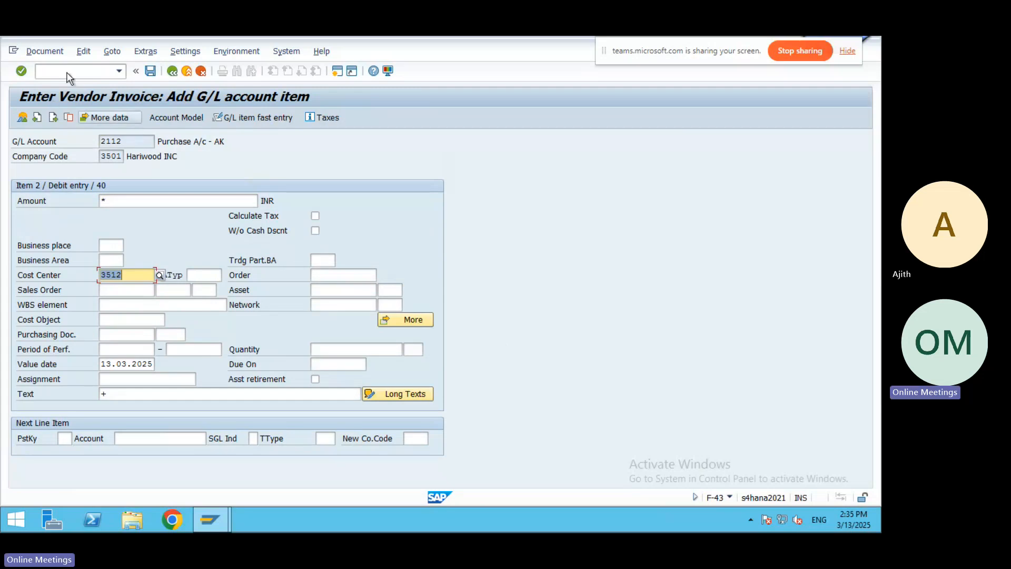
{"action": "left_click", "coordinate": [47, 51]}
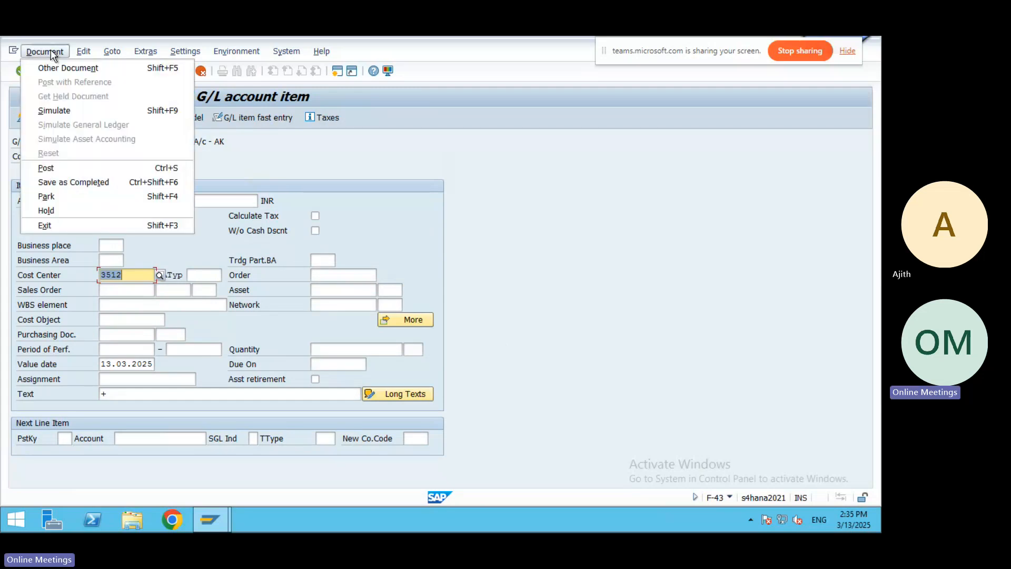
Simulate the invoice and post it as document 50064.
{"action": "left_click", "coordinate": [54, 110]}
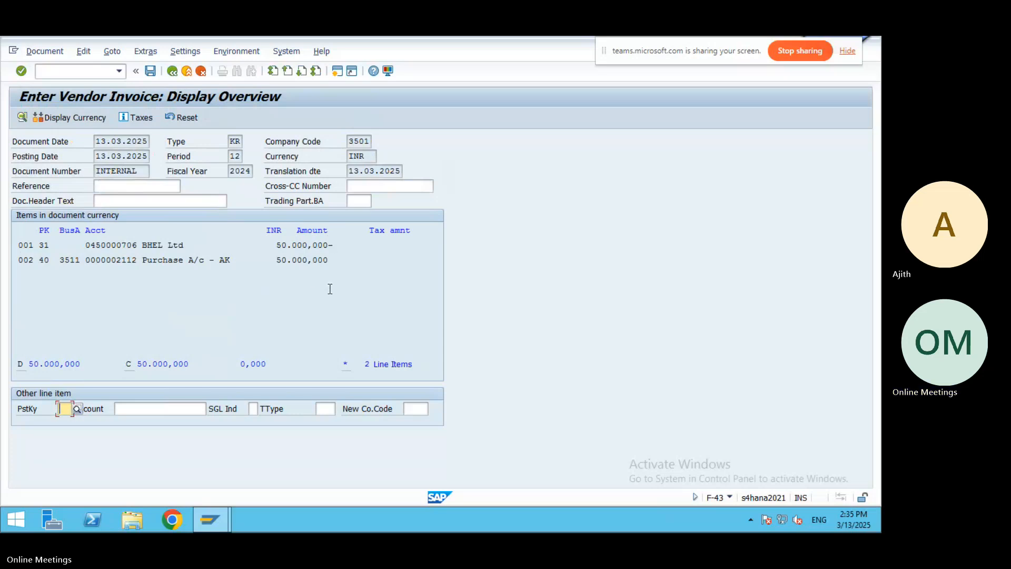
{"action": "left_click", "coordinate": [150, 72]}
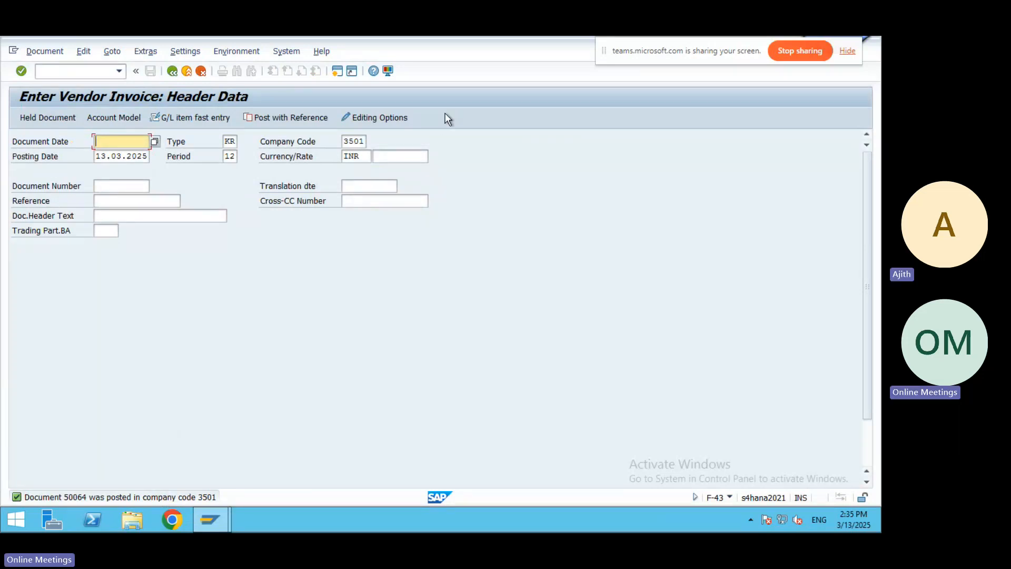
{"action": "left_click", "coordinate": [573, 50]}
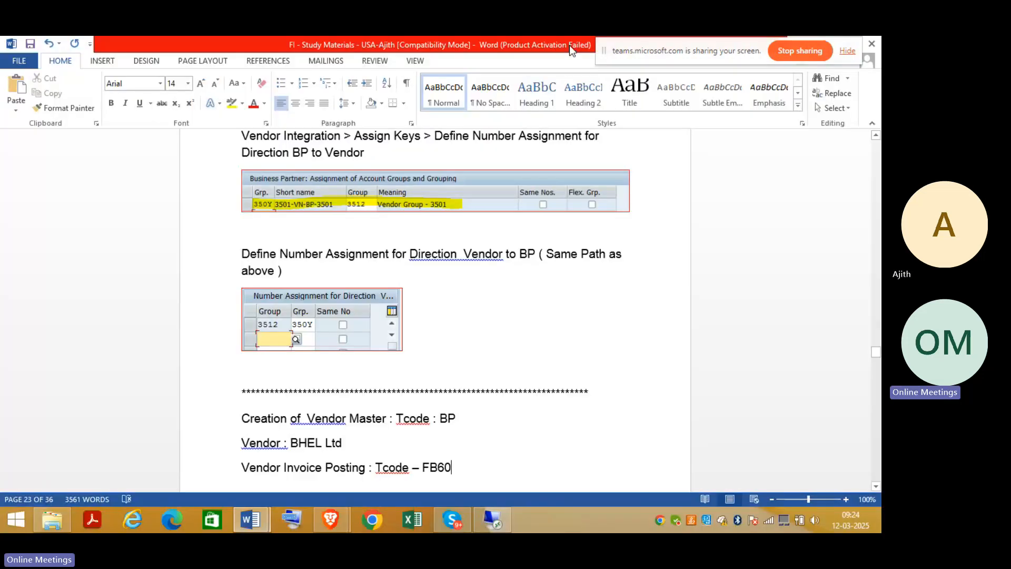
{"action": "left_click", "coordinate": [493, 518]}
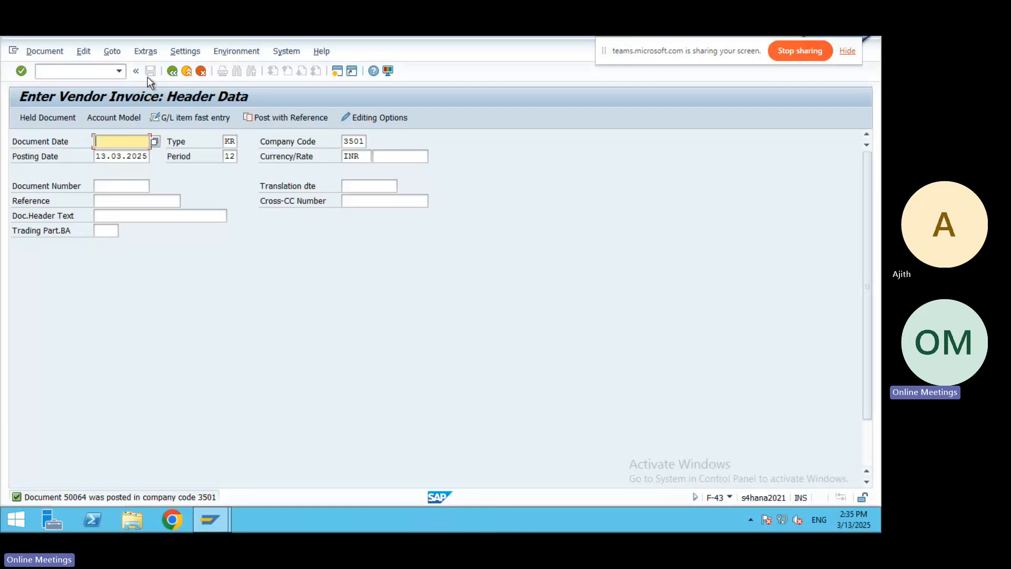
Exit the empty invoice screen, confirming with Yes, back to Easy Access.
{"action": "left_click", "coordinate": [187, 71]}
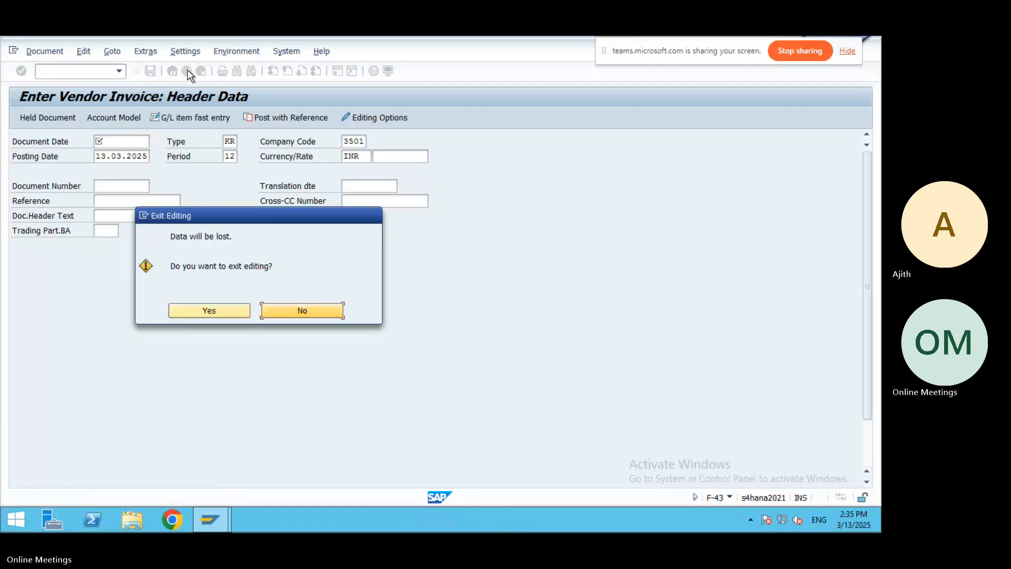
{"action": "left_click", "coordinate": [204, 310]}
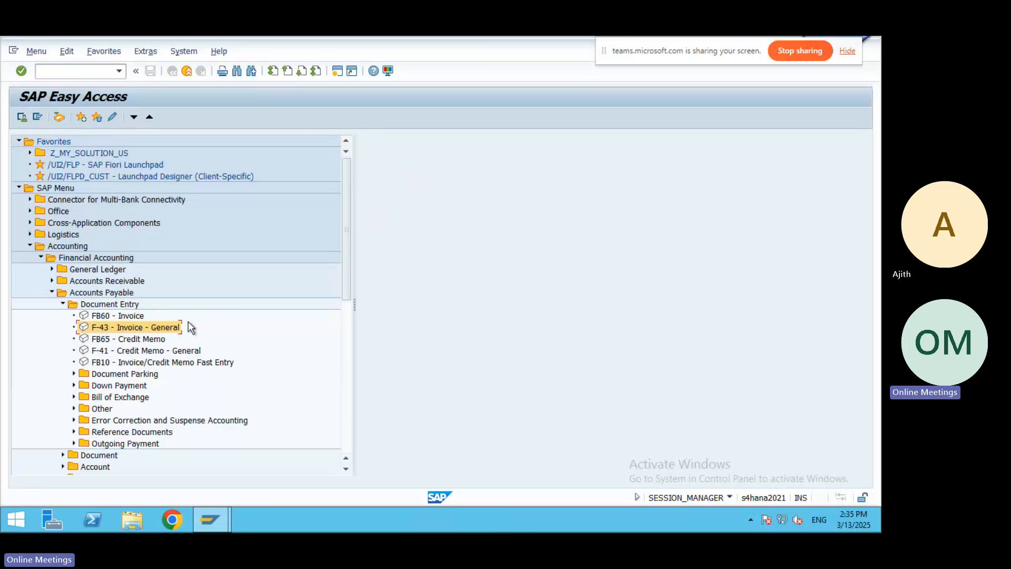
{"action": "mouse_move", "coordinate": [515, 36]}
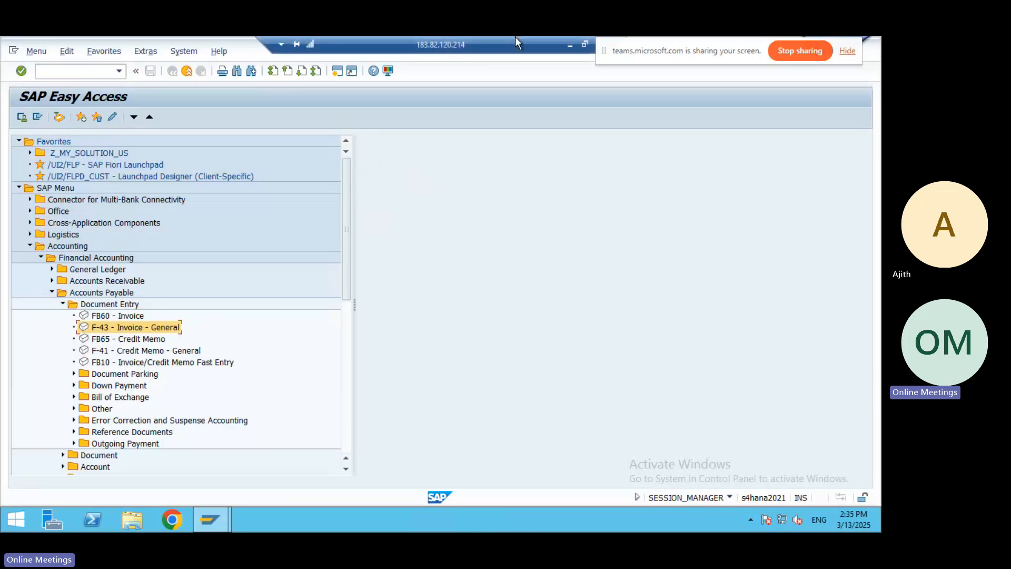
Append ' / F-43' after FB60 in Word and add the line 'To see the Document : FB03'.
{"action": "left_click", "coordinate": [565, 43]}
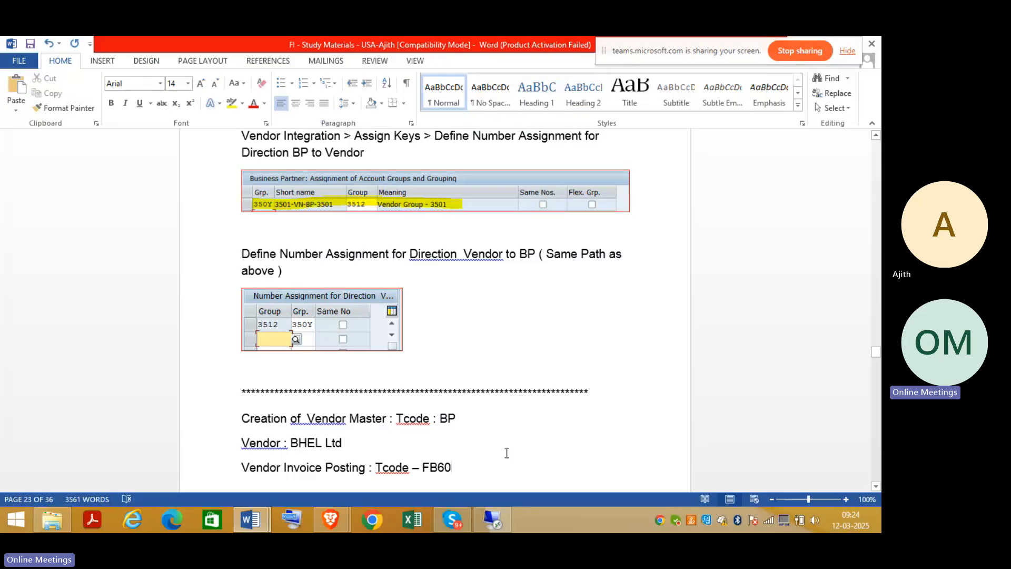
{"action": "type", "text": "/ F-43"}
{"action": "key", "text": "Return"}
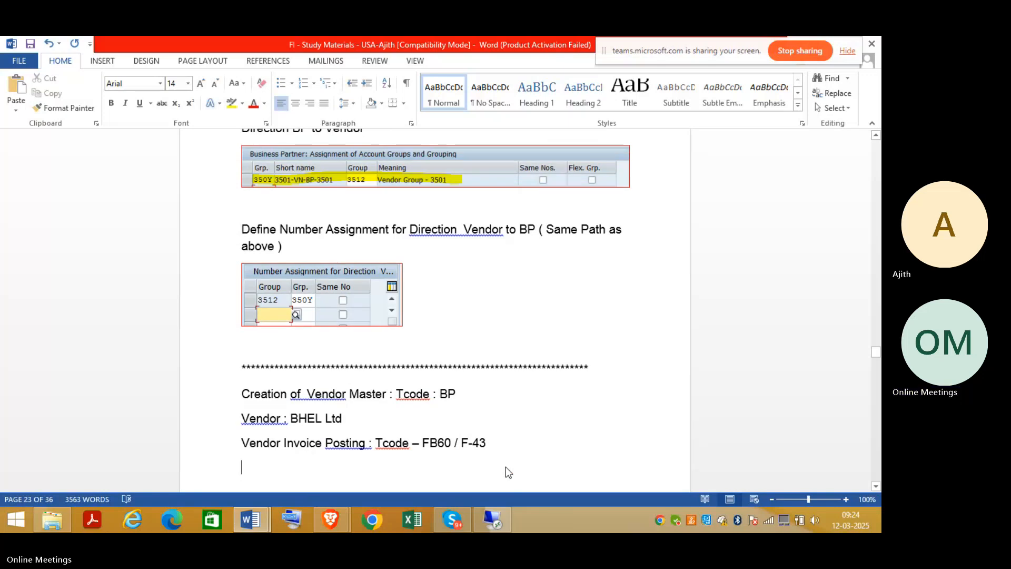
{"action": "type", "text": "To"}
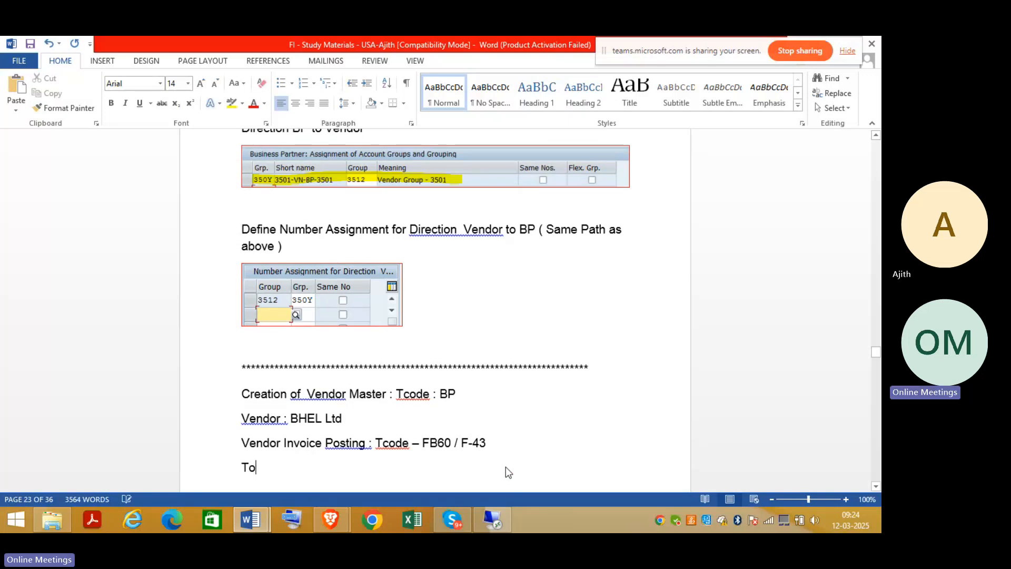
{"action": "type", "text": " see the "}
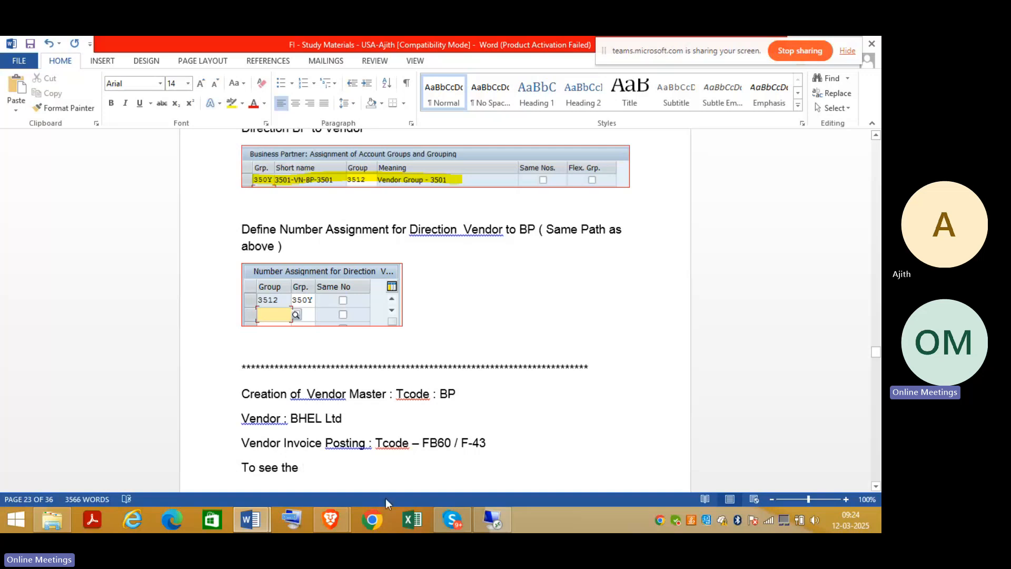
{"action": "type", "text": "Document : FB03"}
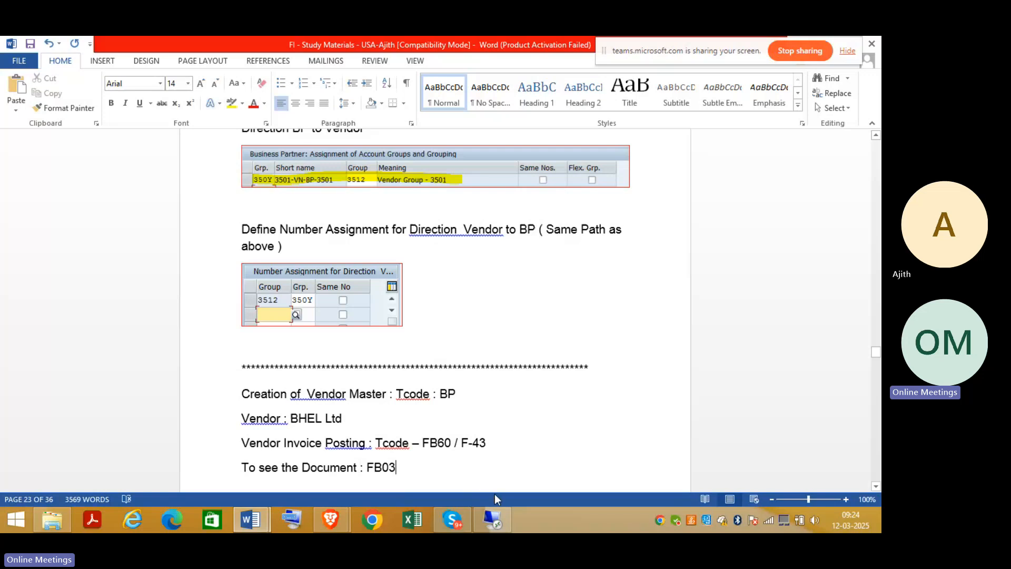
{"action": "left_click", "coordinate": [491, 513]}
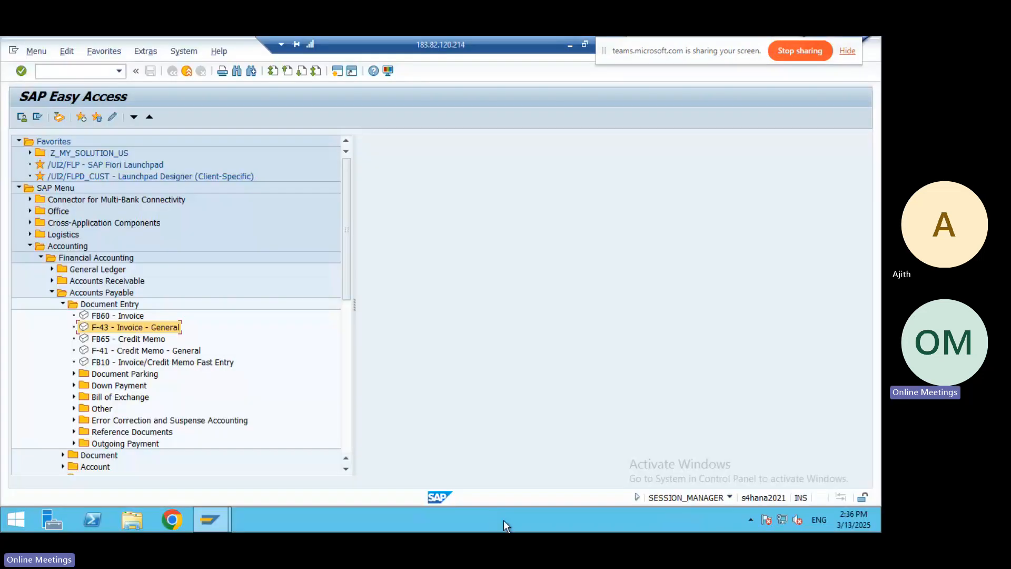
{"action": "left_click", "coordinate": [53, 74]}
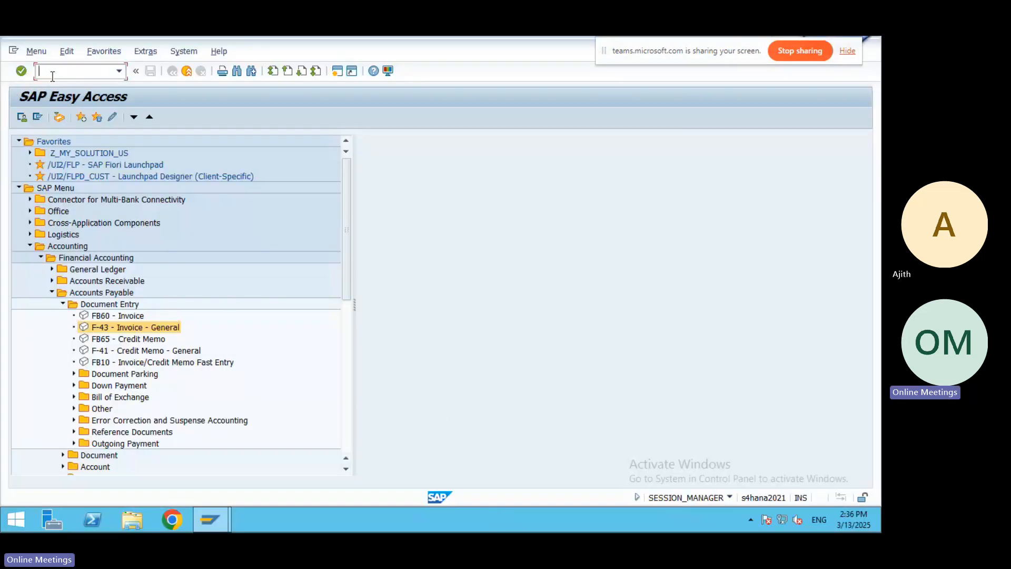
{"action": "type", "text": "/nfb03"}
{"action": "key", "text": "Return"}
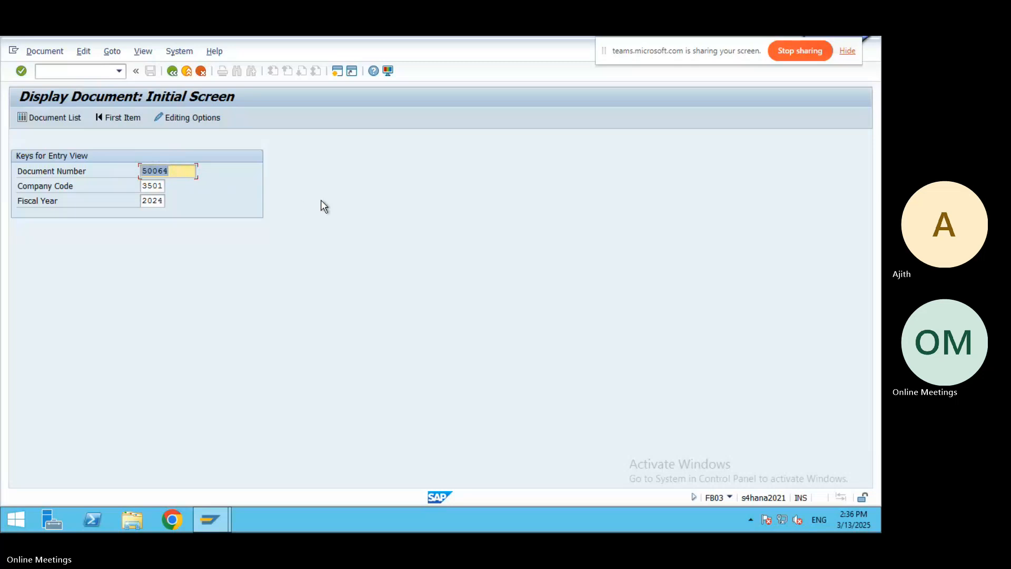
{"action": "key", "text": "Return"}
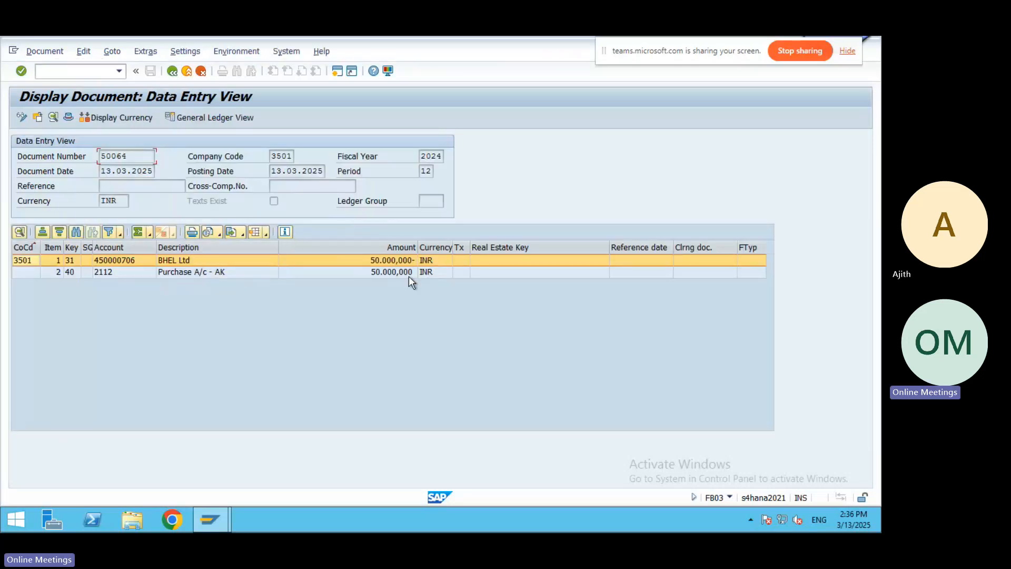
{"action": "left_click", "coordinate": [187, 70]}
{"action": "left_click", "coordinate": [60, 71]}
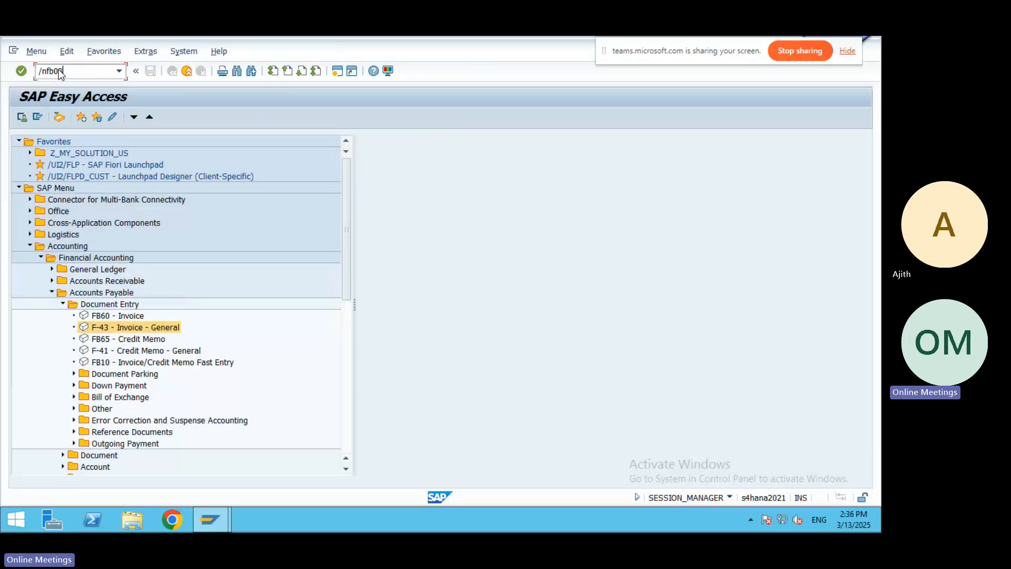
Open FB03's document list, then back out to the SAP Easy Access menu.
{"action": "type", "text": "/nfb03"}
{"action": "key", "text": "Return"}
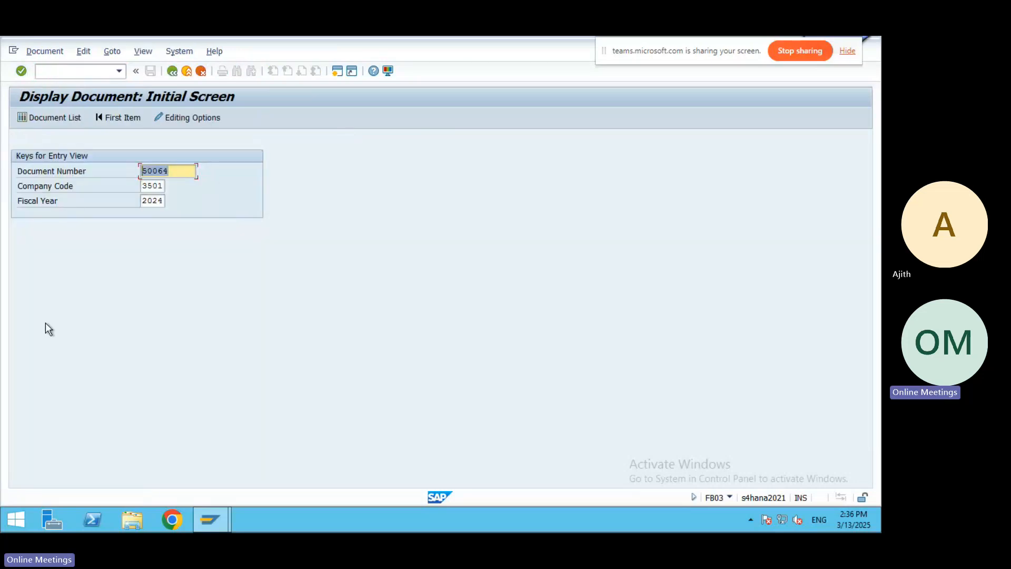
{"action": "key", "text": "Delete"}
{"action": "left_click", "coordinate": [37, 115]}
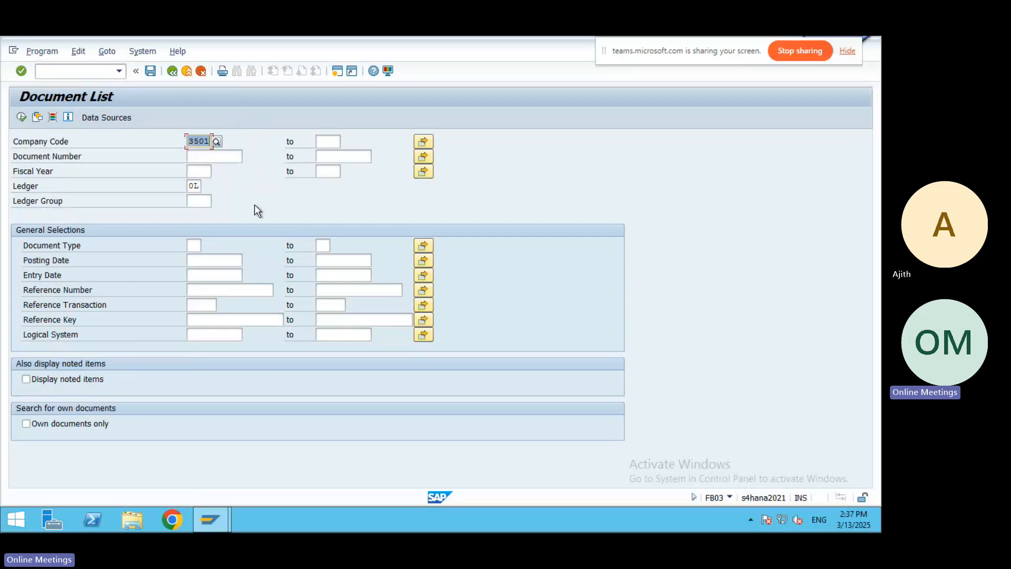
{"action": "left_click", "coordinate": [231, 154]}
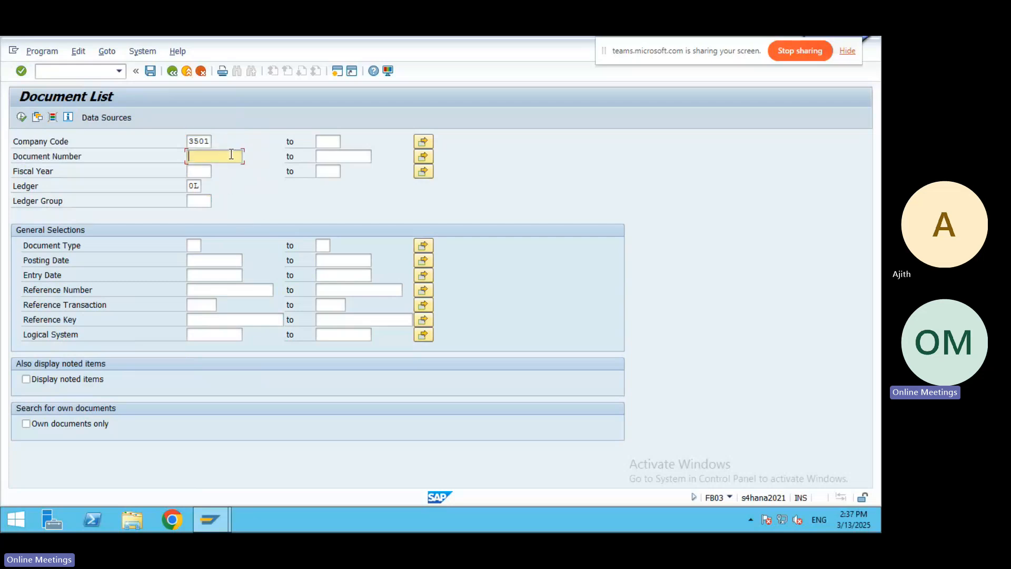
{"action": "left_click", "coordinate": [187, 71]}
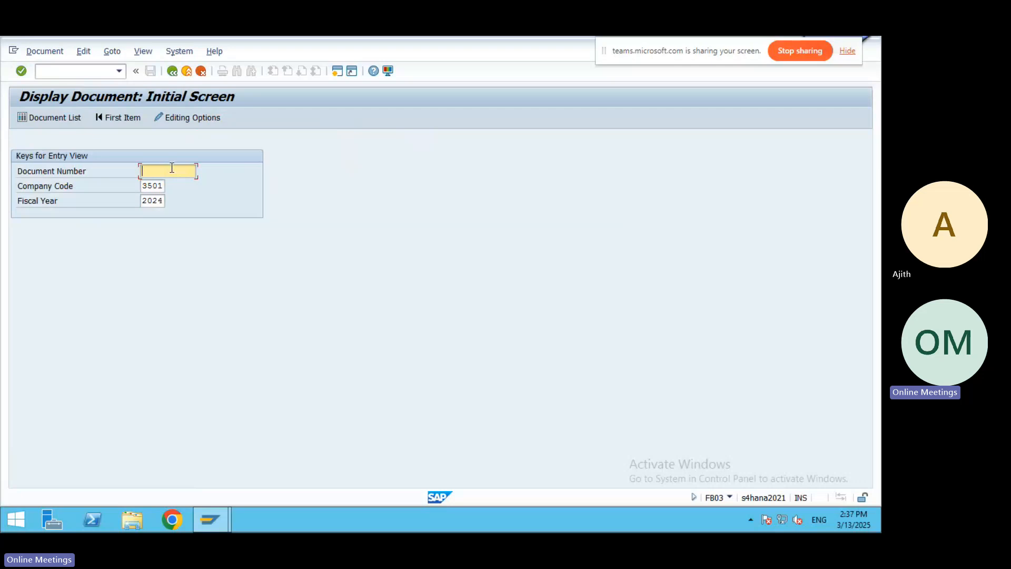
{"action": "left_click", "coordinate": [201, 72]}
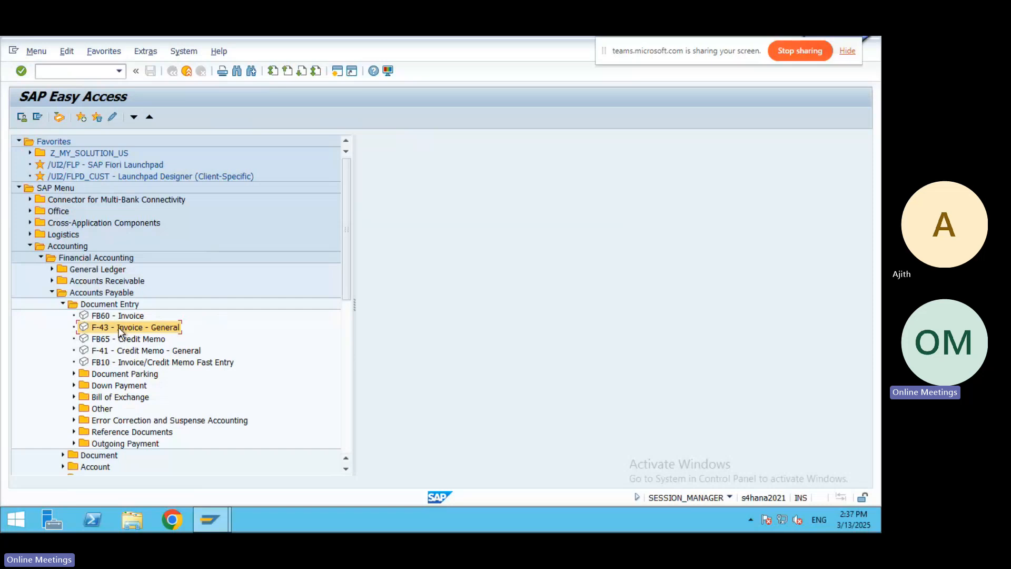
Reopen /nFB03 and its document list search criteria.
{"action": "left_click", "coordinate": [58, 70]}
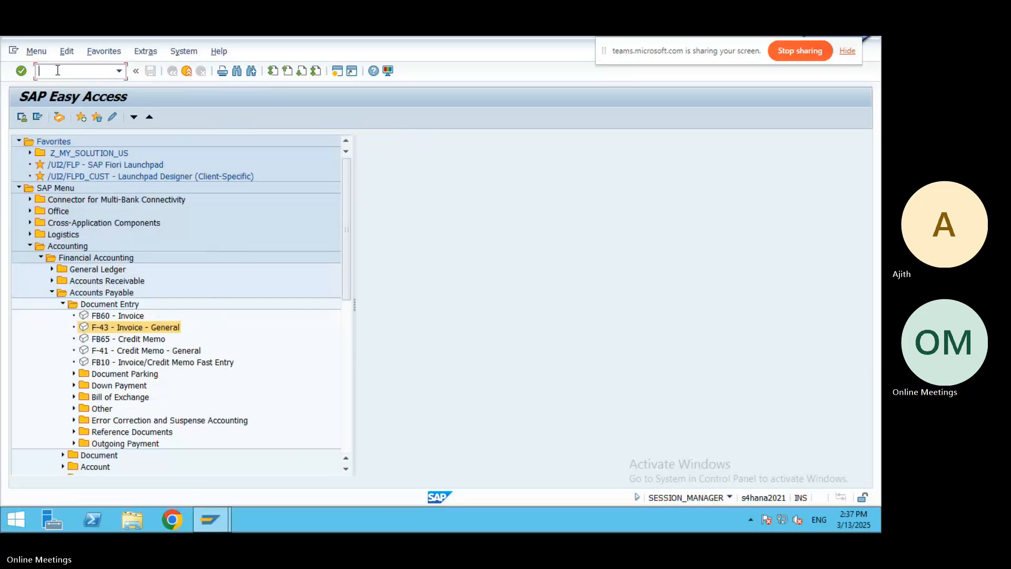
{"action": "type", "text": "/n"}
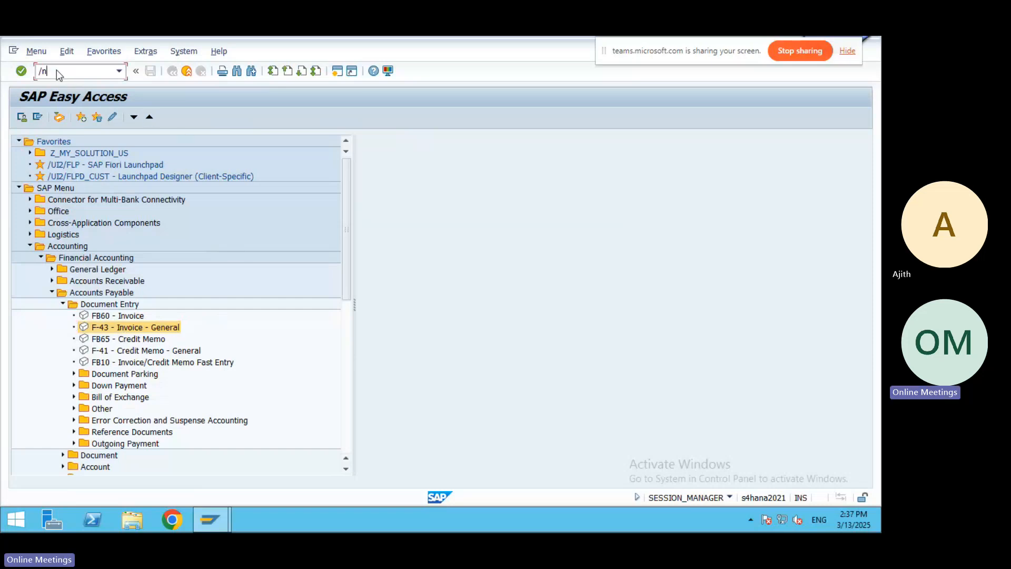
{"action": "type", "text": "fb03"}
{"action": "key", "text": "Return"}
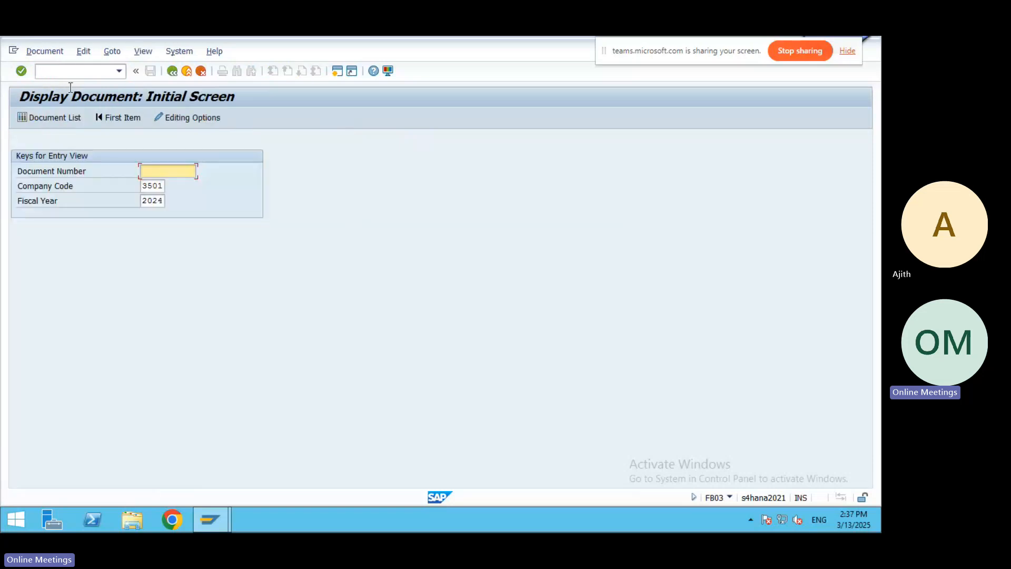
{"action": "left_click", "coordinate": [47, 117]}
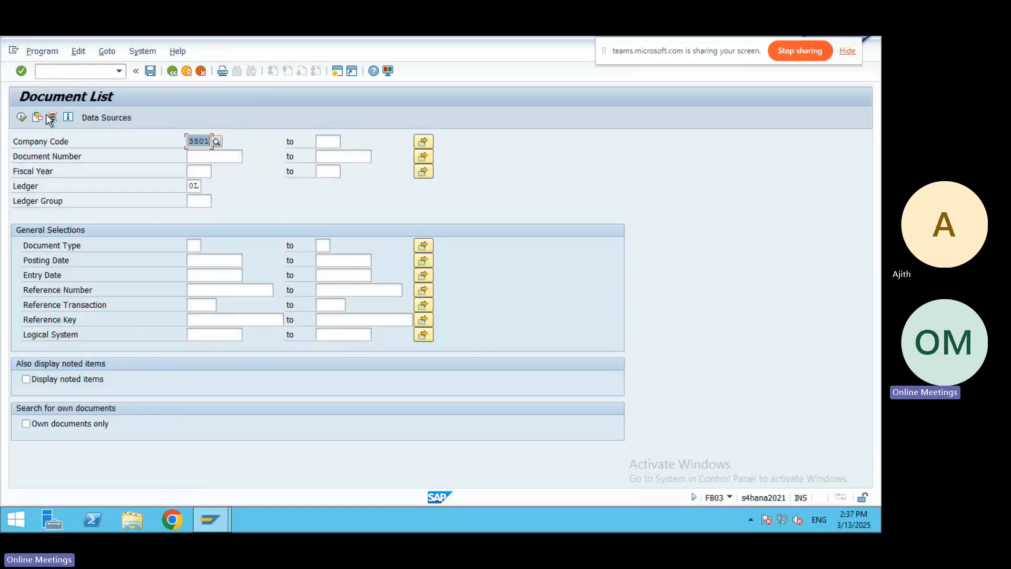
{"action": "left_click", "coordinate": [240, 157]}
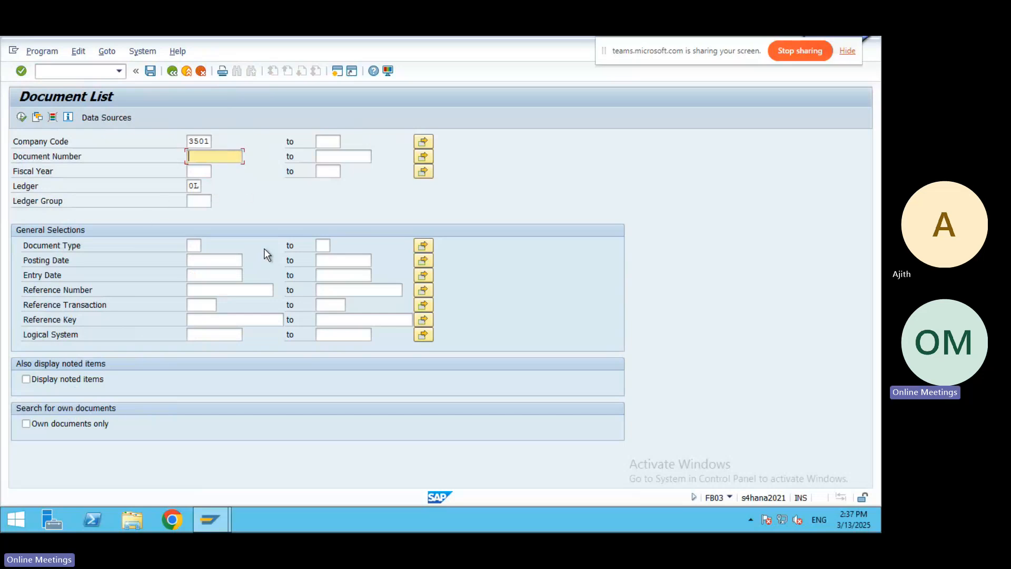
Filter for document type KR with posting date 13.03.2025 and run the list.
{"action": "left_click", "coordinate": [198, 248]}
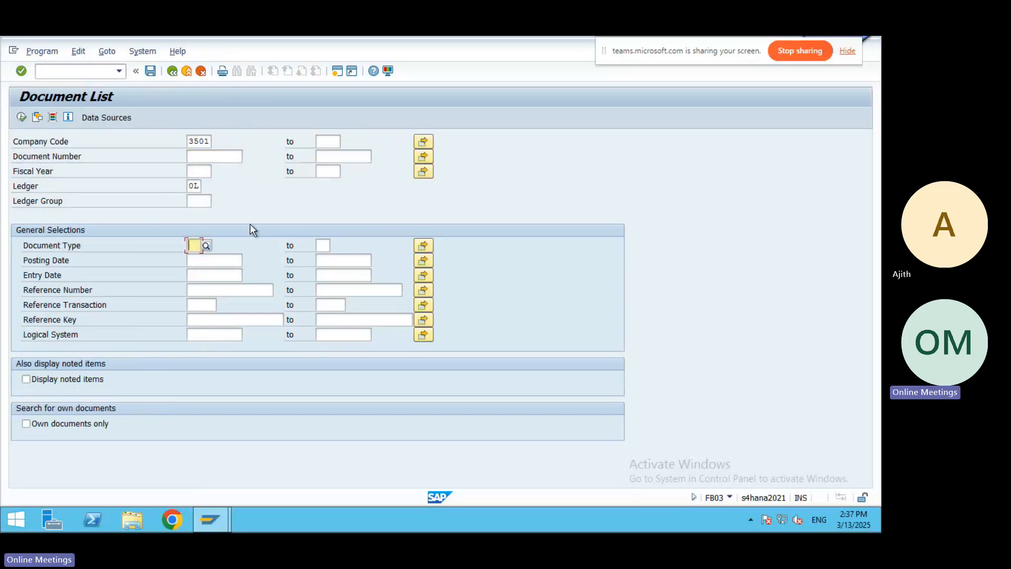
{"action": "type", "text": "KR"}
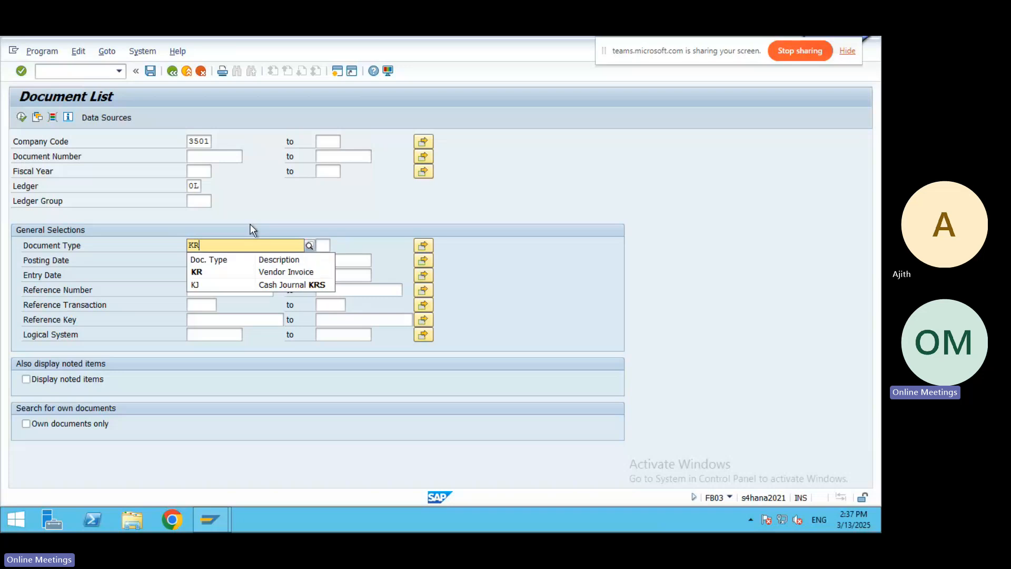
{"action": "left_click", "coordinate": [283, 273]}
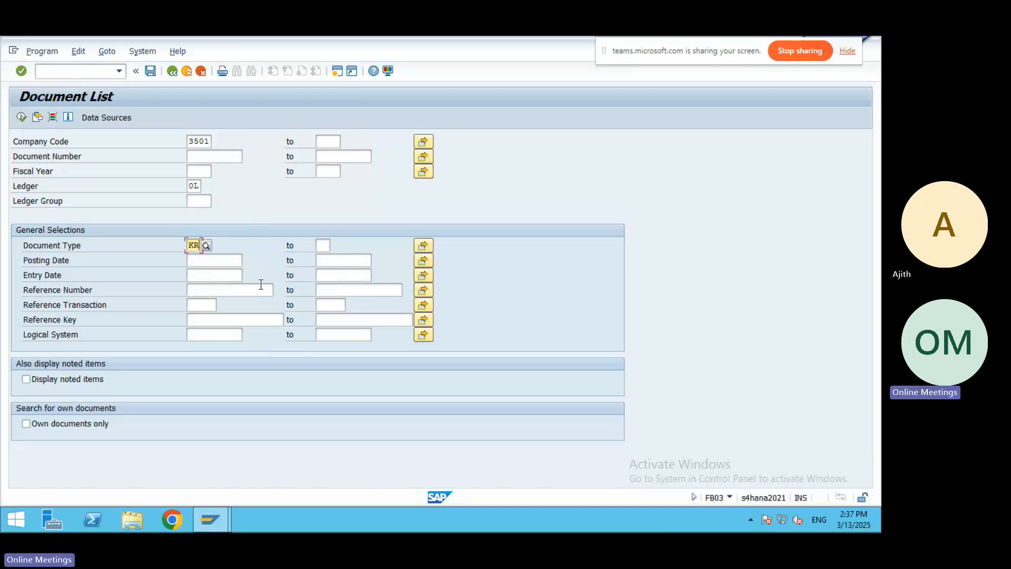
{"action": "left_click", "coordinate": [215, 262]}
{"action": "key", "text": "F4"}
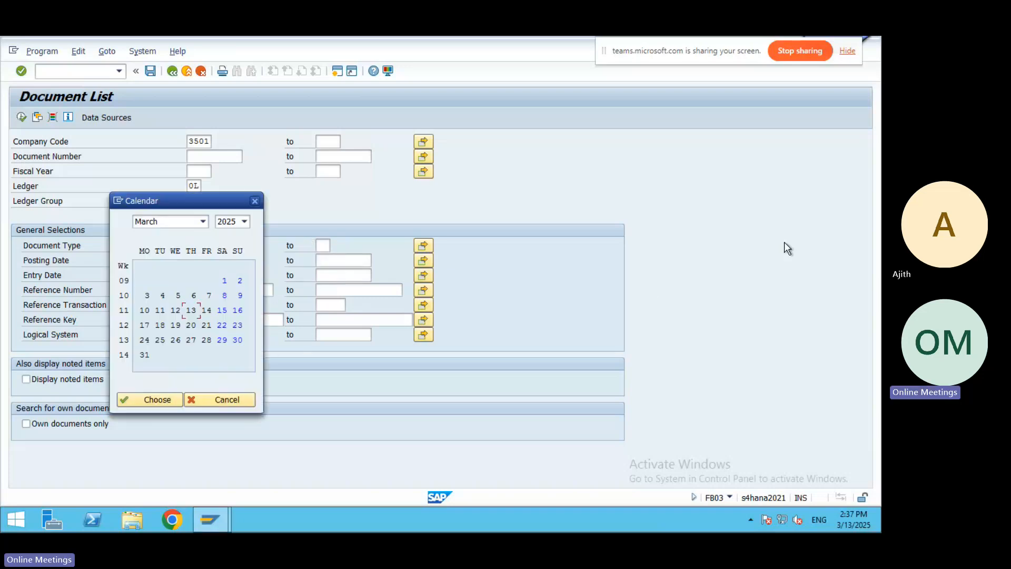
{"action": "key", "text": "Return"}
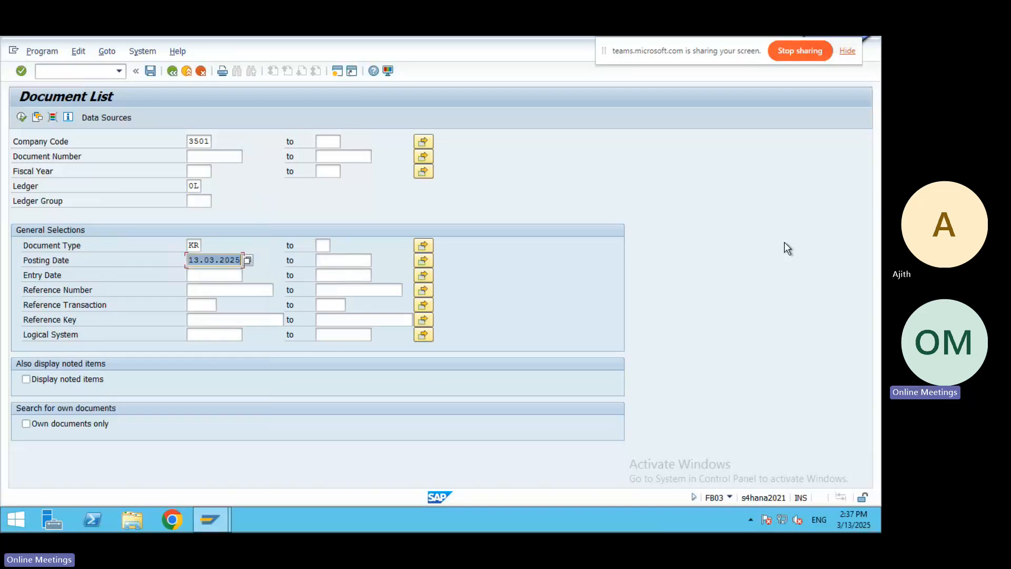
{"action": "left_click", "coordinate": [21, 117]}
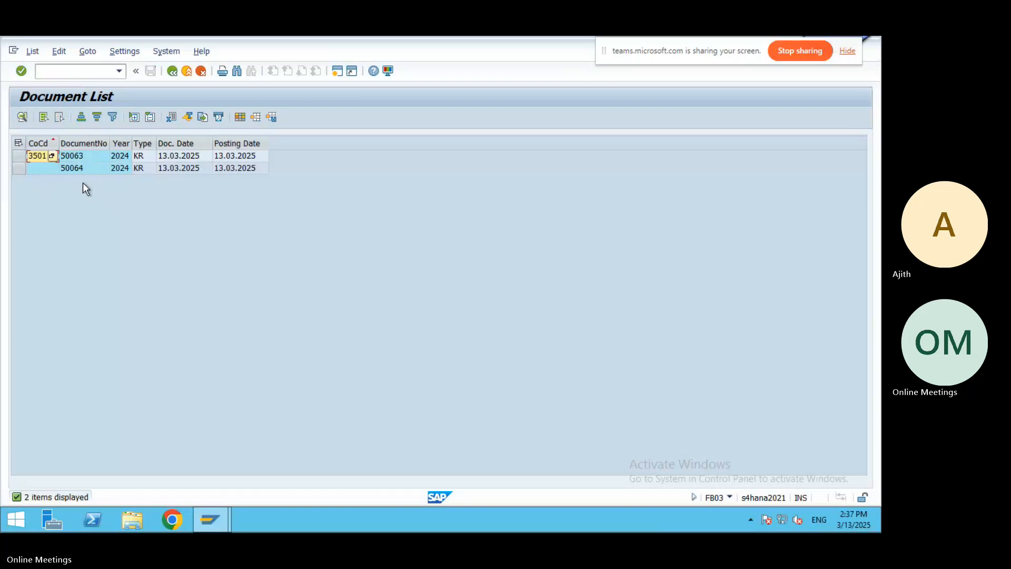
Display documents 50063 (100,000,000 INR) and 50064 (50,000,000 INR), then return to selection.
{"action": "left_click", "coordinate": [230, 157]}
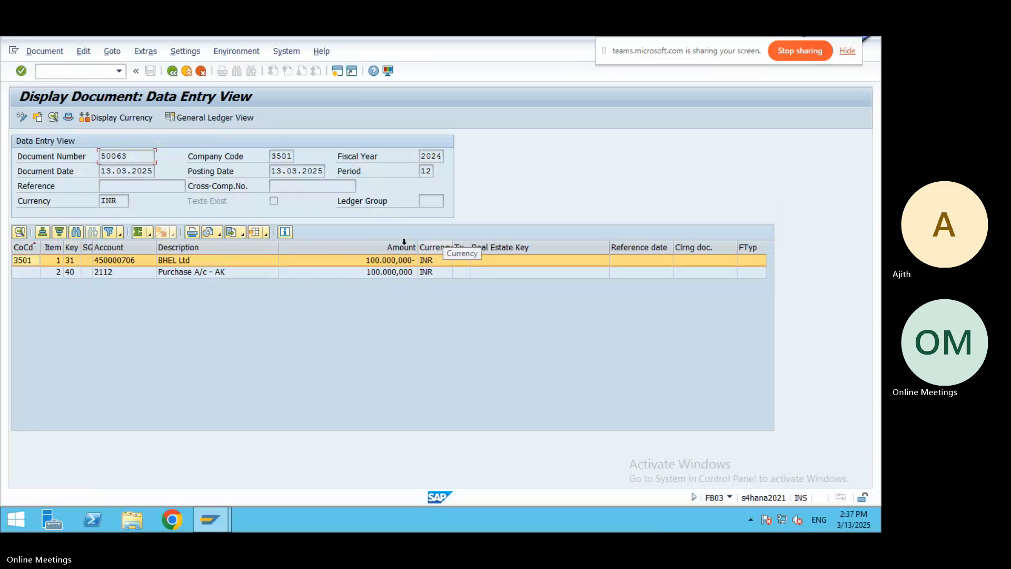
{"action": "left_click", "coordinate": [172, 71]}
{"action": "double_click", "coordinate": [185, 167]}
{"action": "left_click", "coordinate": [186, 72]}
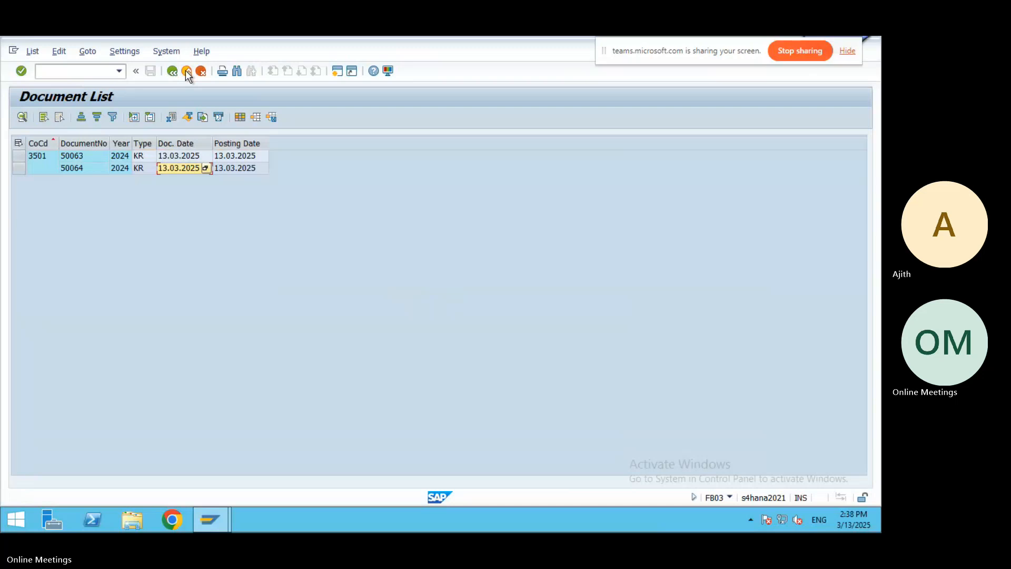
{"action": "left_click", "coordinate": [187, 72]}
Add the Word note line 'To see the GL Line items : FBL3N' below the FB03 entry.
{"action": "mouse_move", "coordinate": [450, 36]}
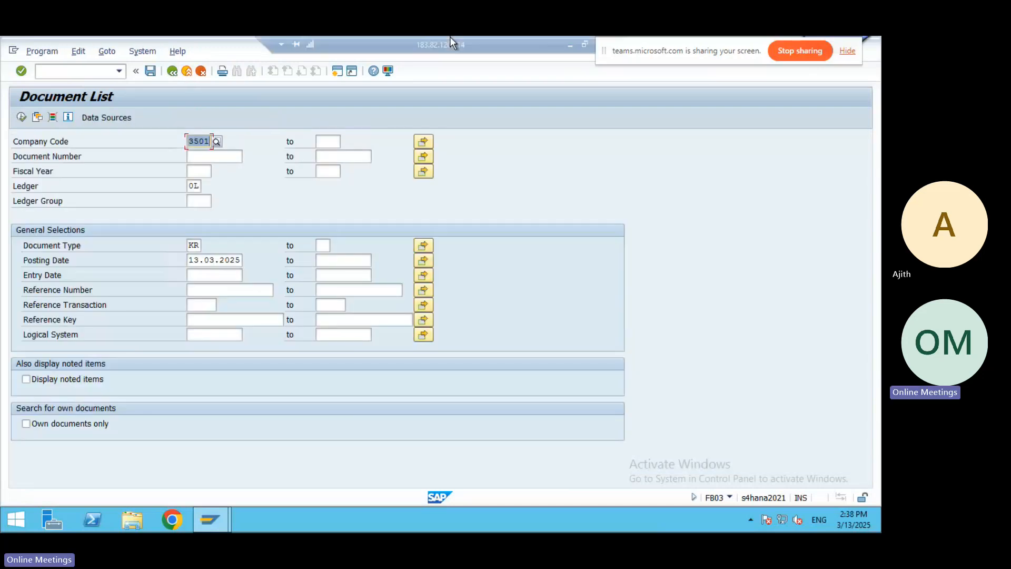
{"action": "left_click", "coordinate": [570, 48]}
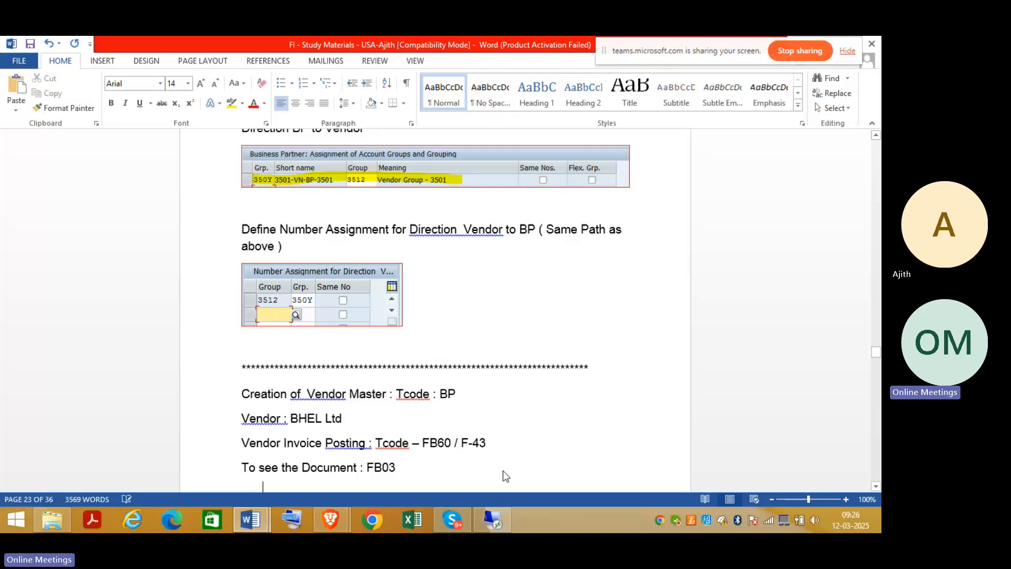
{"action": "key", "text": "Return"}
{"action": "type", "text": "T"}
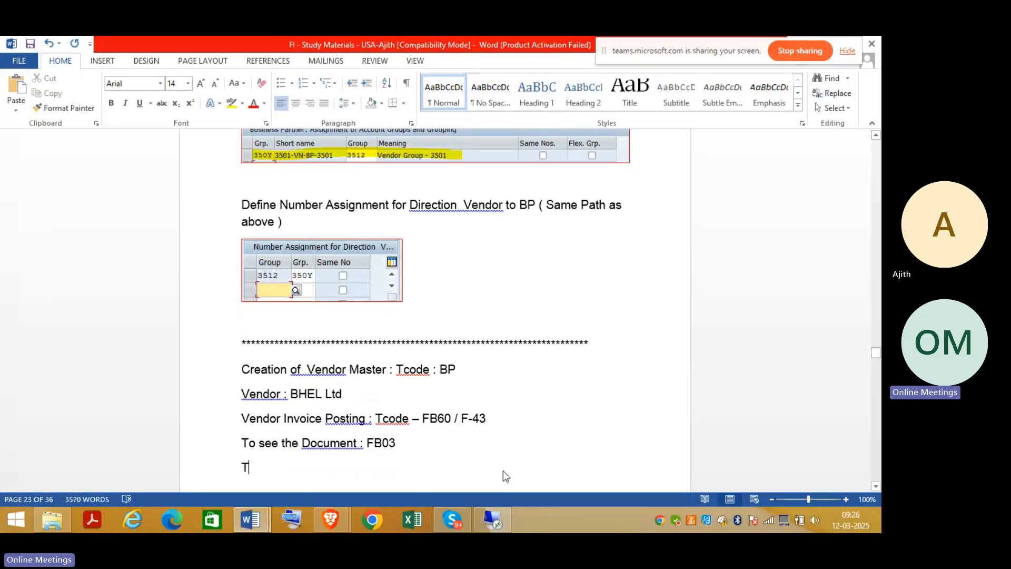
{"action": "type", "text": "o"}
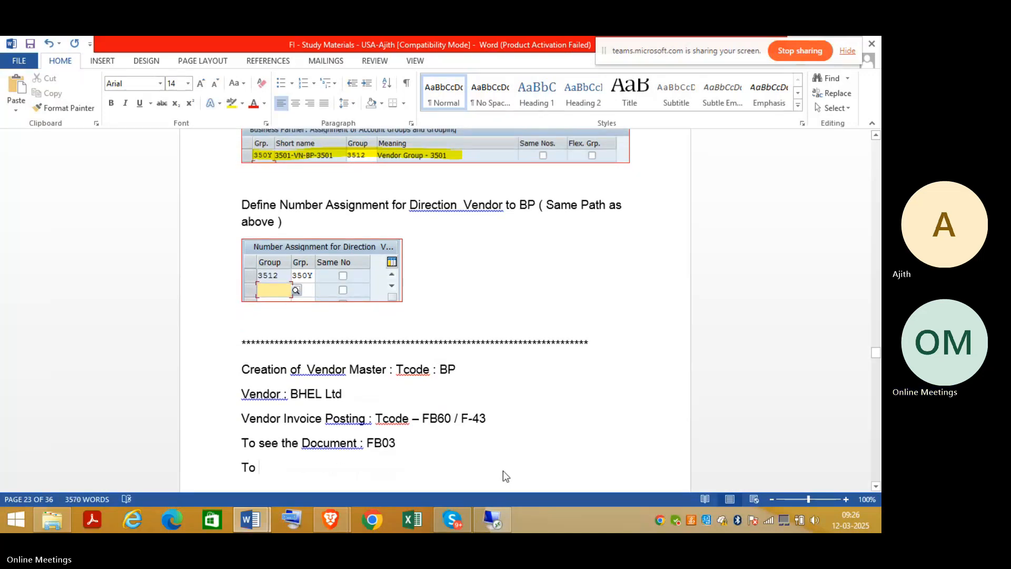
{"action": "type", "text": " see"}
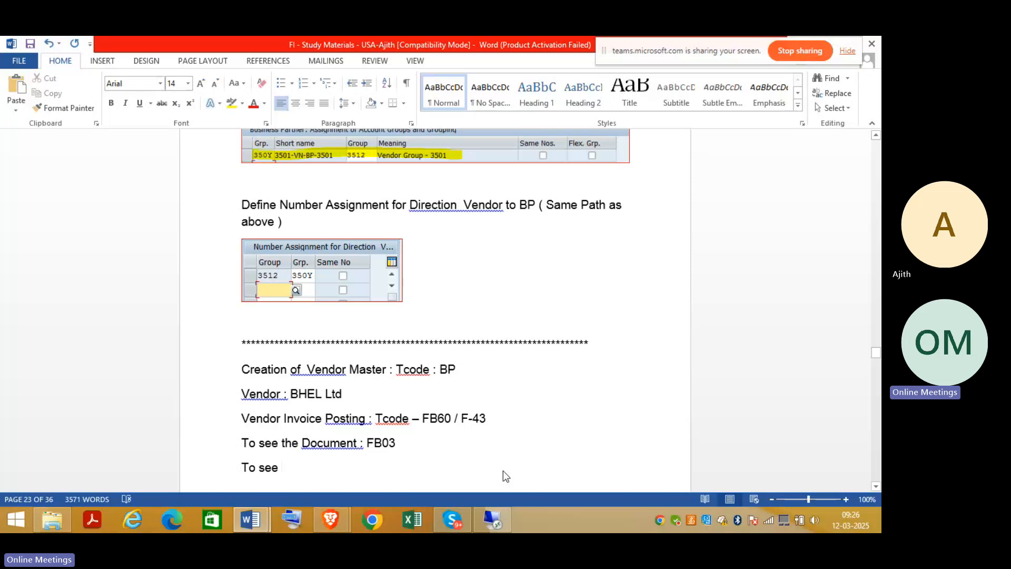
{"action": "type", "text": " the GL Line items "}
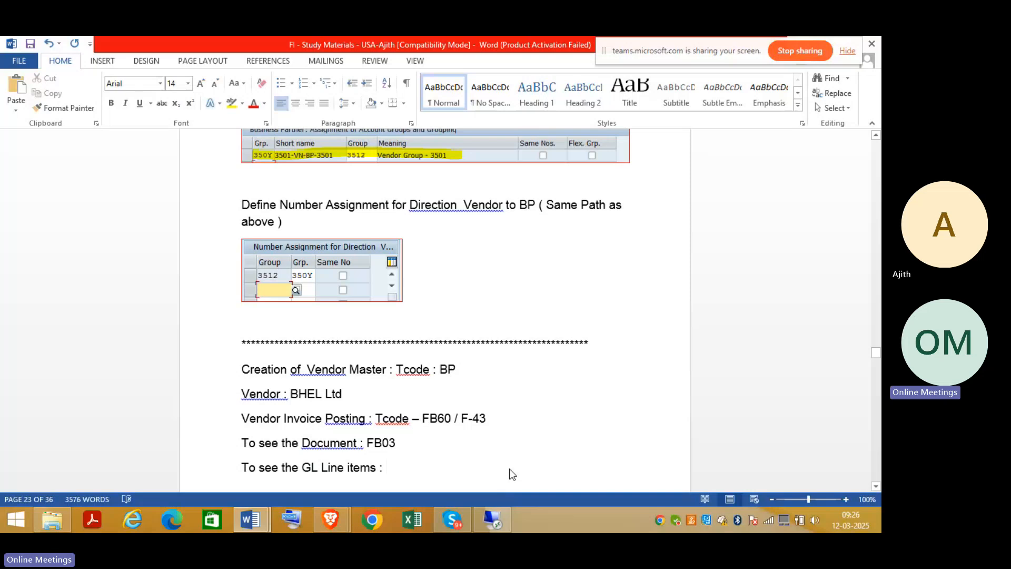
{"action": "type", "text": ": FBL3N"}
{"action": "left_click", "coordinate": [482, 513]}
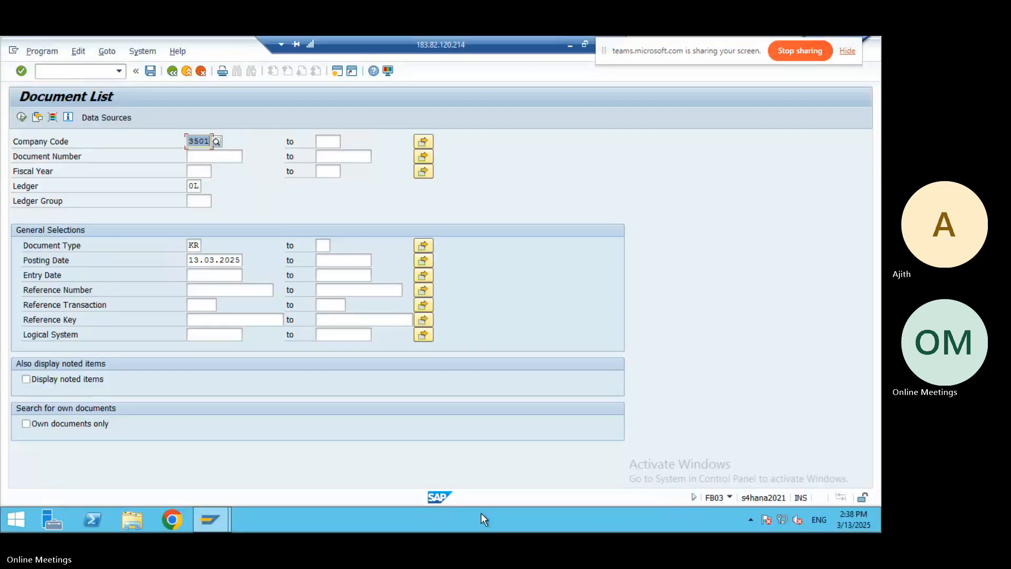
Run /nFBL3N for G/L account 2112 (keyword AK), listing open items 50063 and 50064.
{"action": "left_click", "coordinate": [68, 66]}
{"action": "type", "text": "/"}
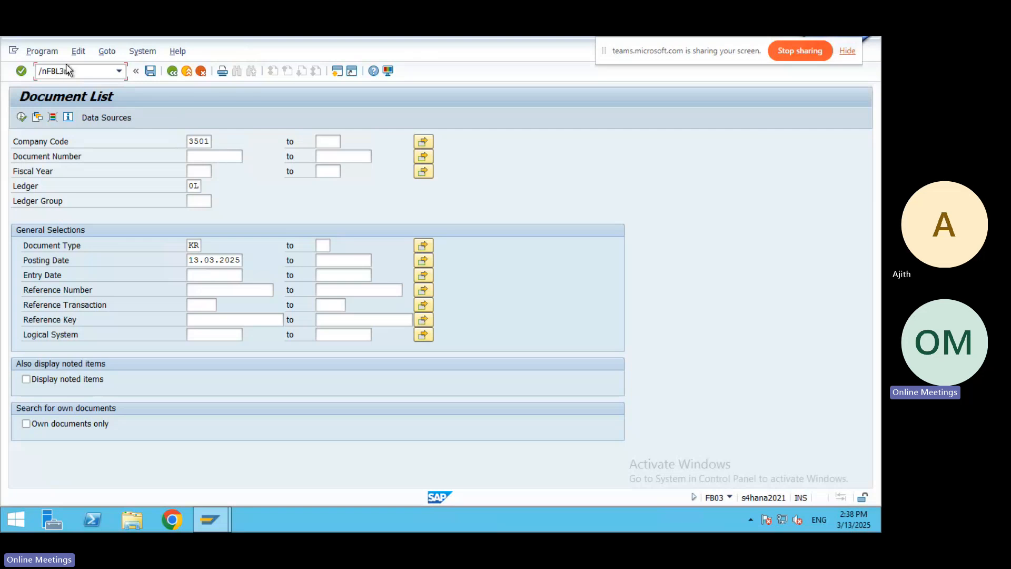
{"action": "type", "text": "nFBL3n"}
{"action": "key", "text": "Return"}
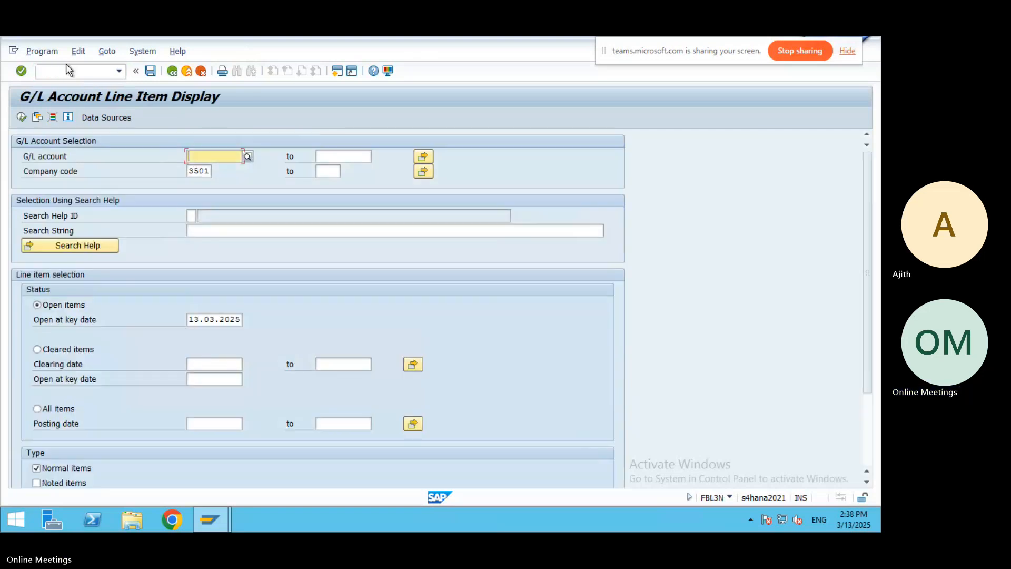
{"action": "left_click", "coordinate": [247, 157]}
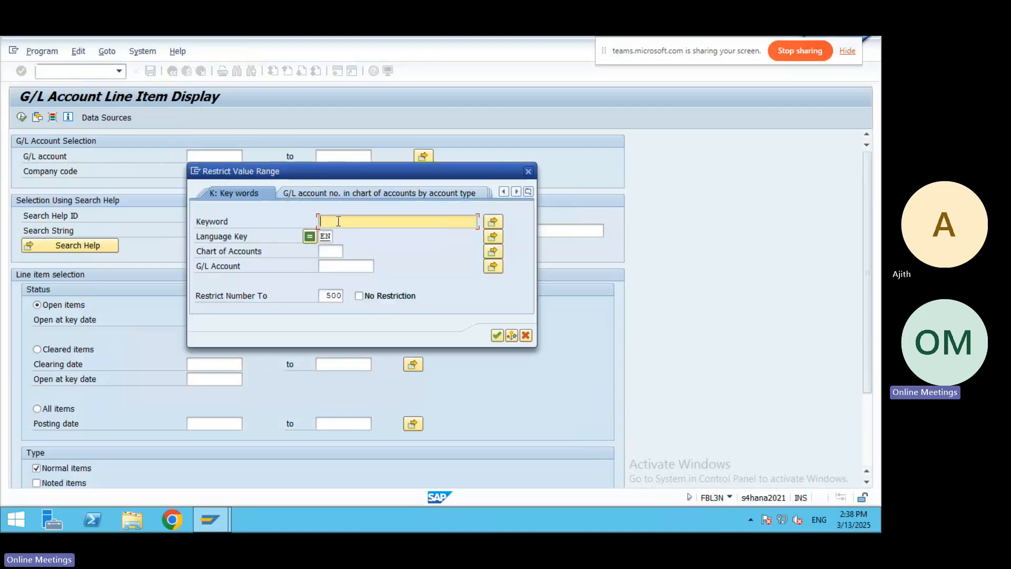
{"action": "type", "text": "AK"}
{"action": "left_click", "coordinate": [496, 335]}
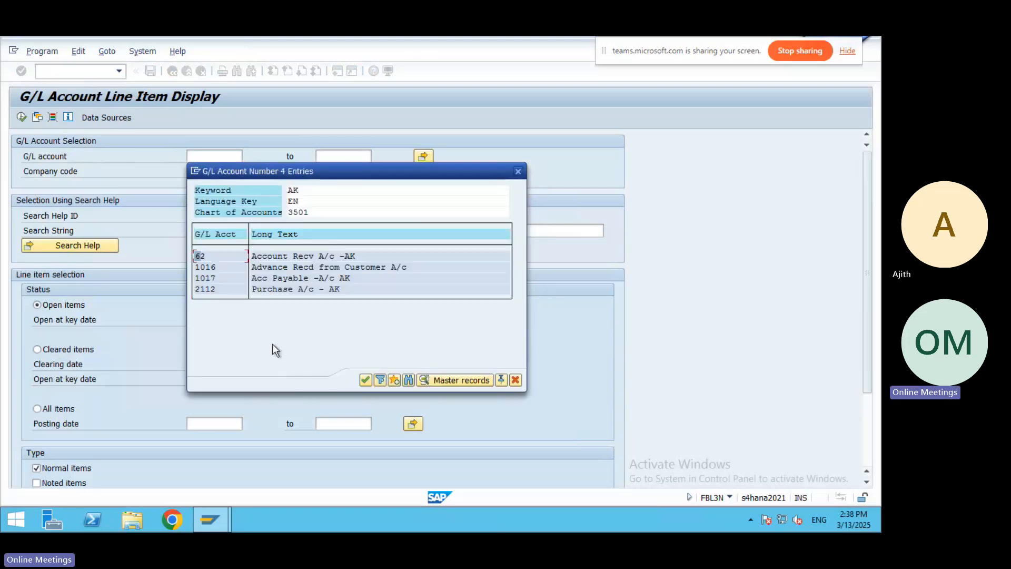
{"action": "double_click", "coordinate": [276, 289]}
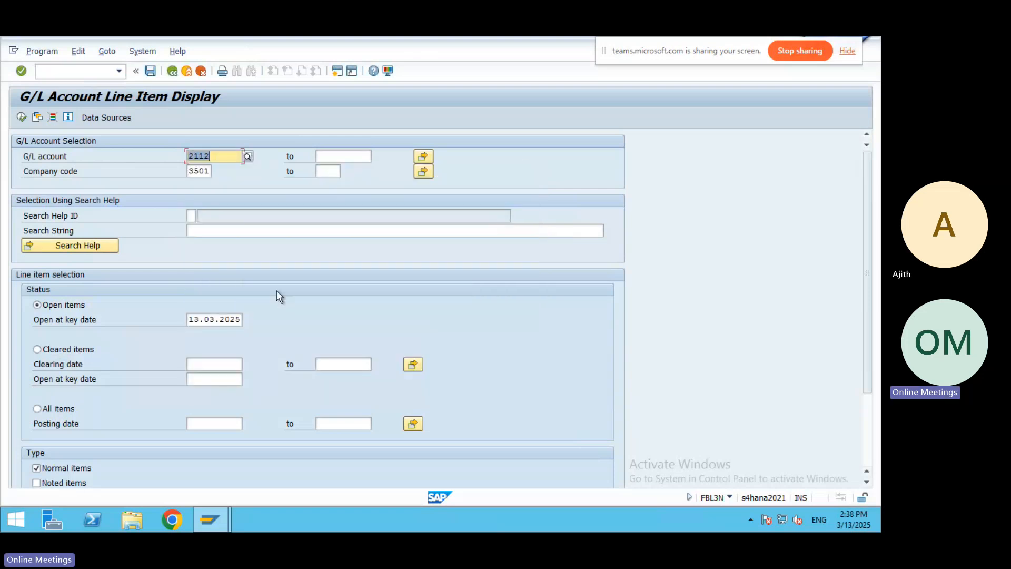
{"action": "left_click", "coordinate": [21, 117]}
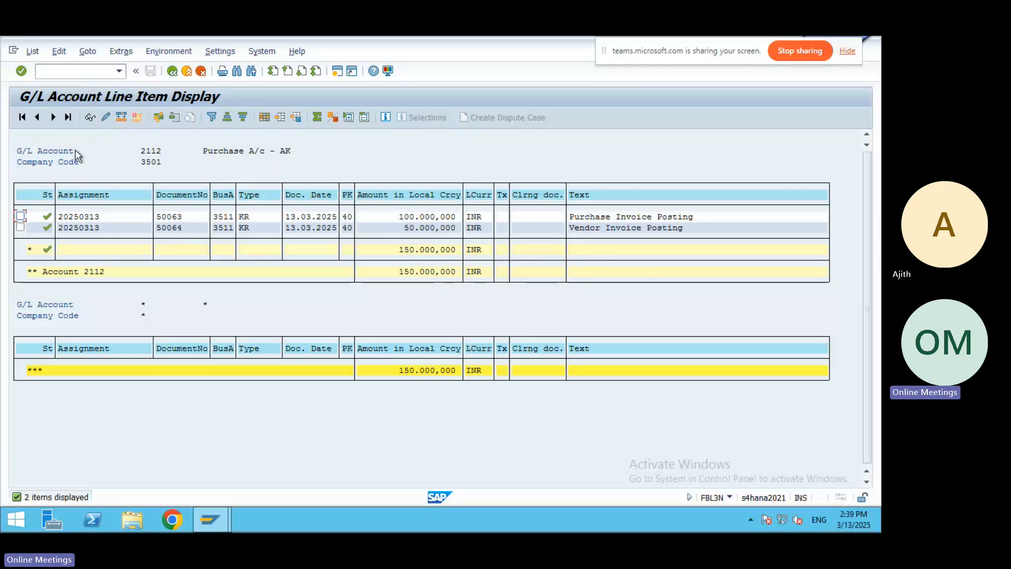
Find G/L account 1017 by keyword AK and list its open items, totalling 150,000,000- INR.
{"action": "left_click", "coordinate": [173, 72]}
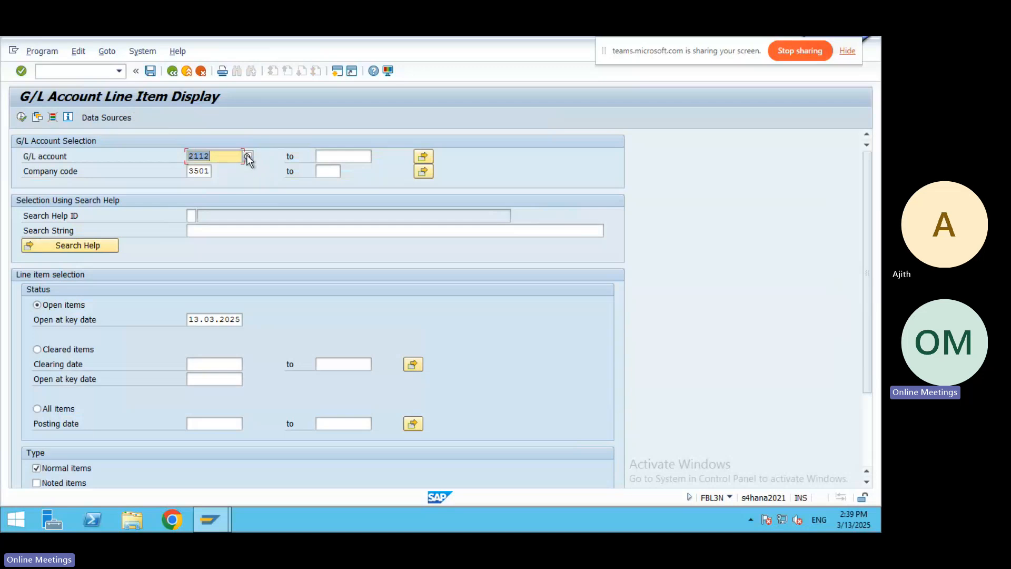
{"action": "left_click", "coordinate": [248, 157]}
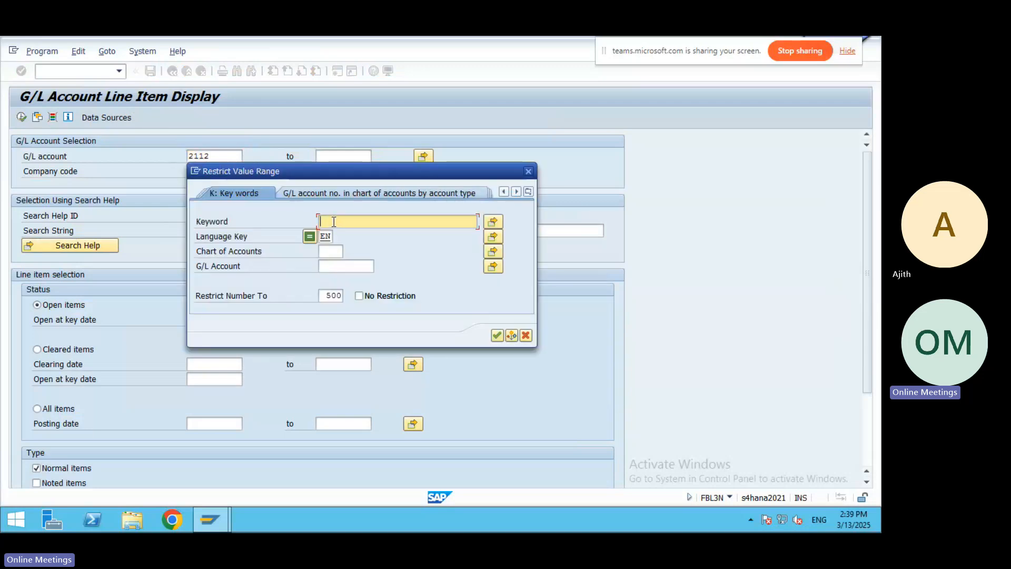
{"action": "type", "text": "AK"}
{"action": "left_click", "coordinate": [497, 335]}
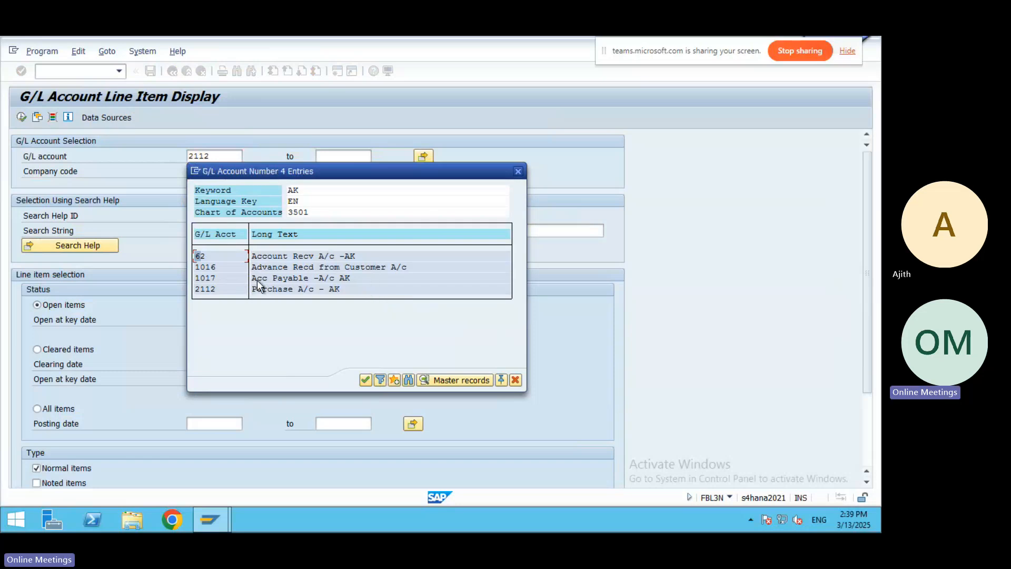
{"action": "double_click", "coordinate": [285, 278]}
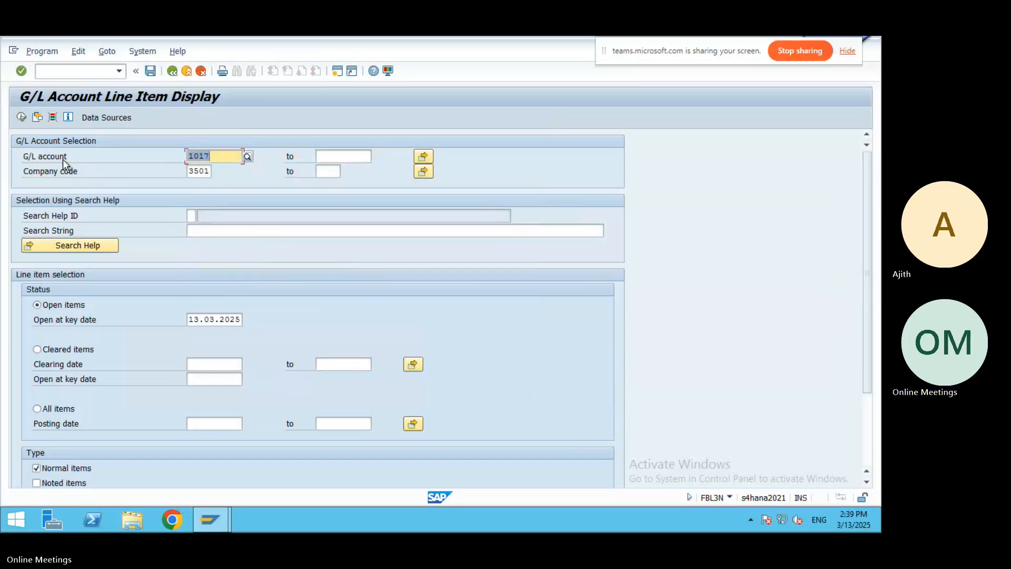
{"action": "left_click", "coordinate": [21, 118]}
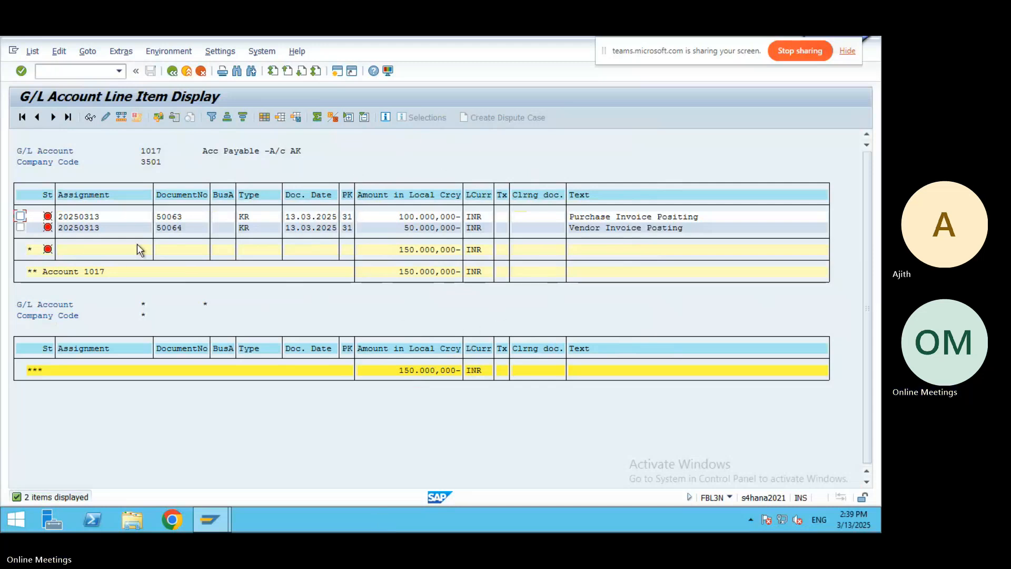
{"action": "left_click", "coordinate": [173, 71]}
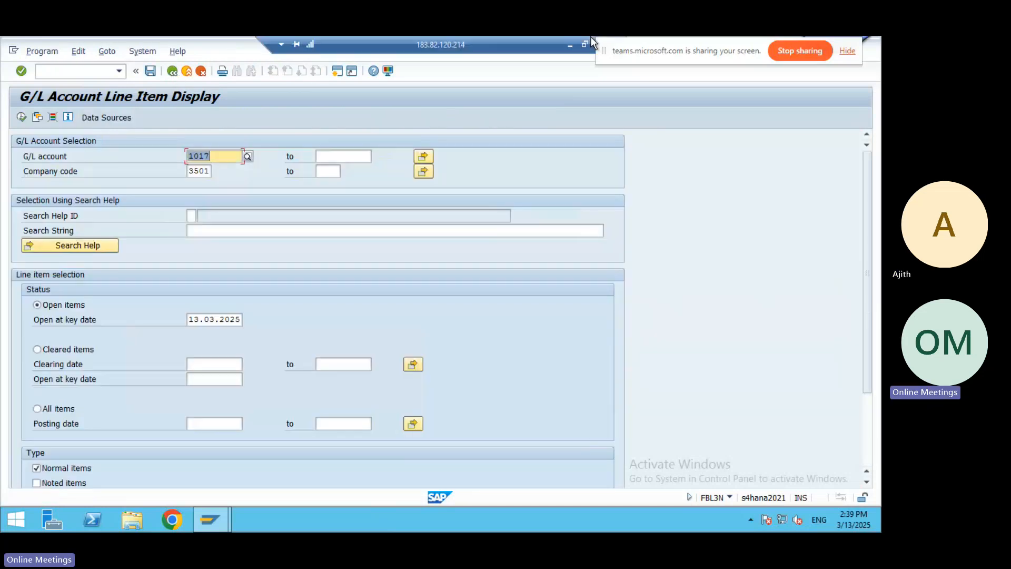
Add the note line 'To see vendor line items : FBL5N' below the FBL3N entry.
{"action": "left_click", "coordinate": [570, 44]}
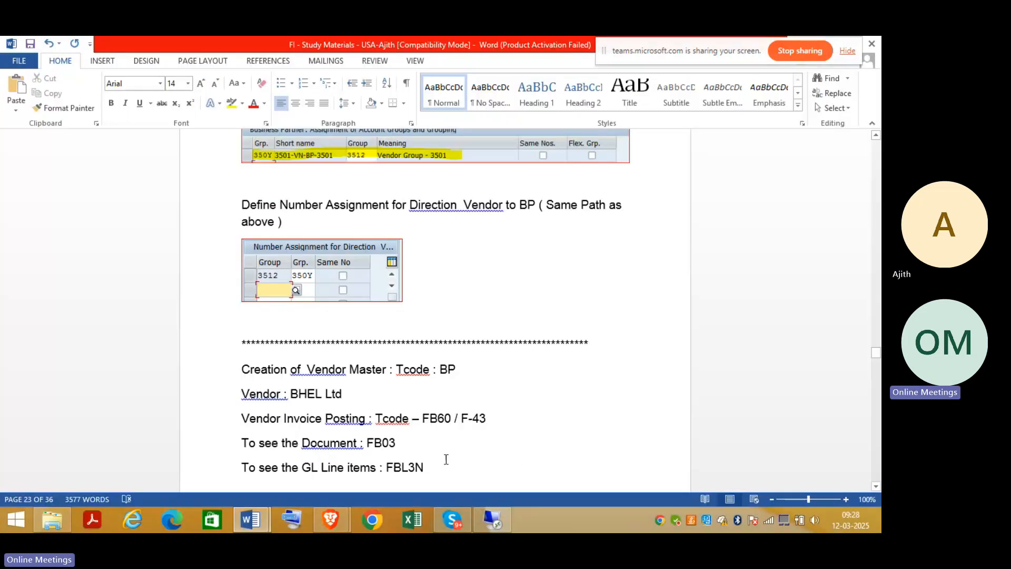
{"action": "key", "text": "Return"}
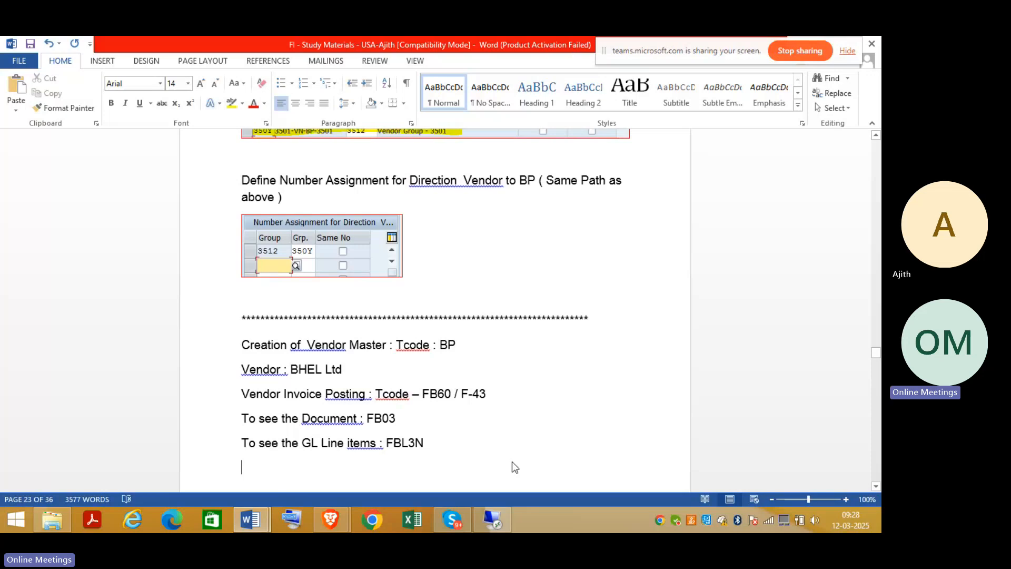
{"action": "type", "text": "To see vendor line ti"}
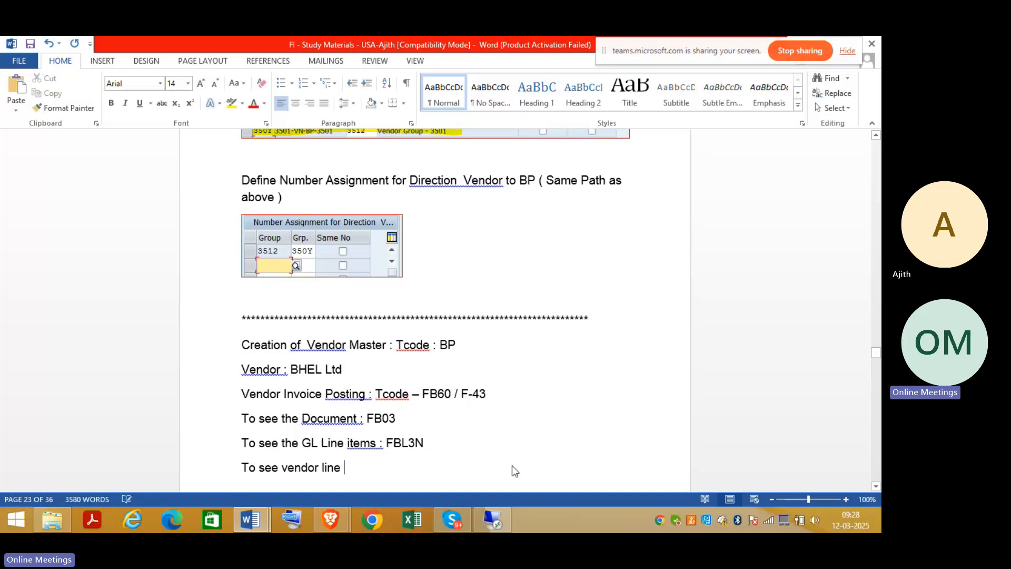
{"action": "key", "text": "BackSpace"}
{"action": "key", "text": "BackSpace"}
{"action": "type", "text": "items"}
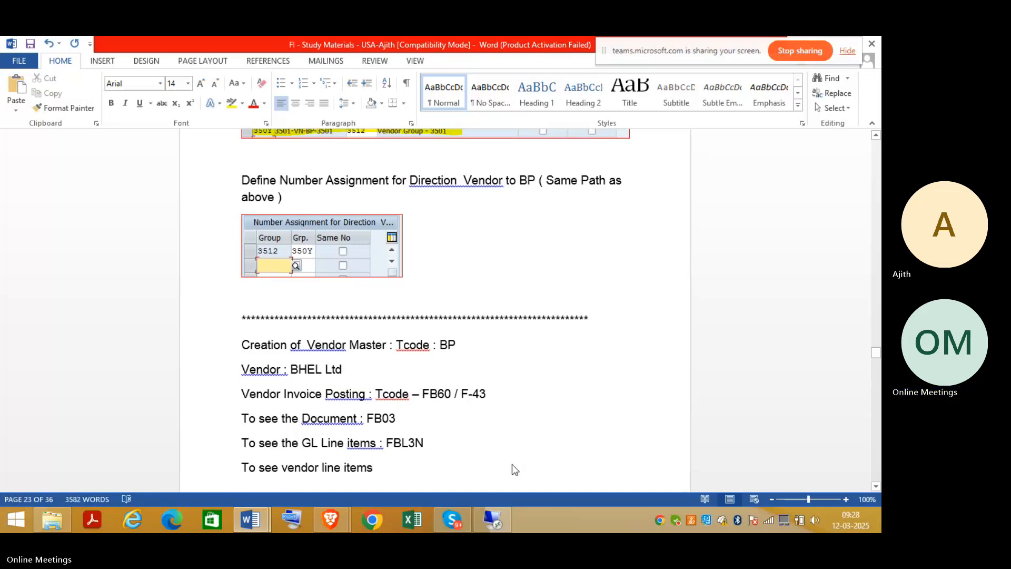
{"action": "type", "text": " : "}
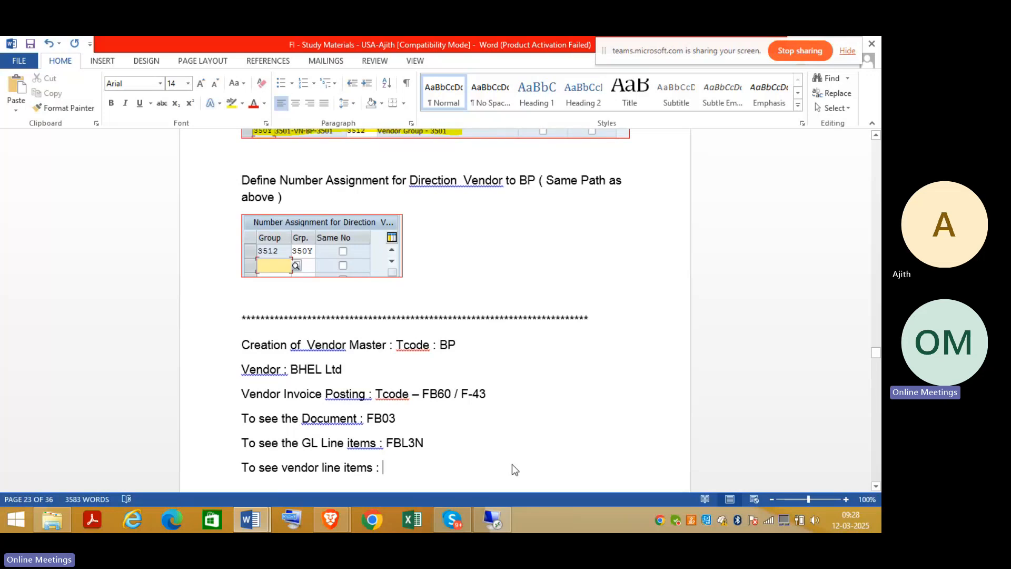
{"action": "type", "text": "FBL5N"}
Try /nfbl5n, then switch to /nfbl1n to reach the vendor line item selection.
{"action": "left_click", "coordinate": [494, 521]}
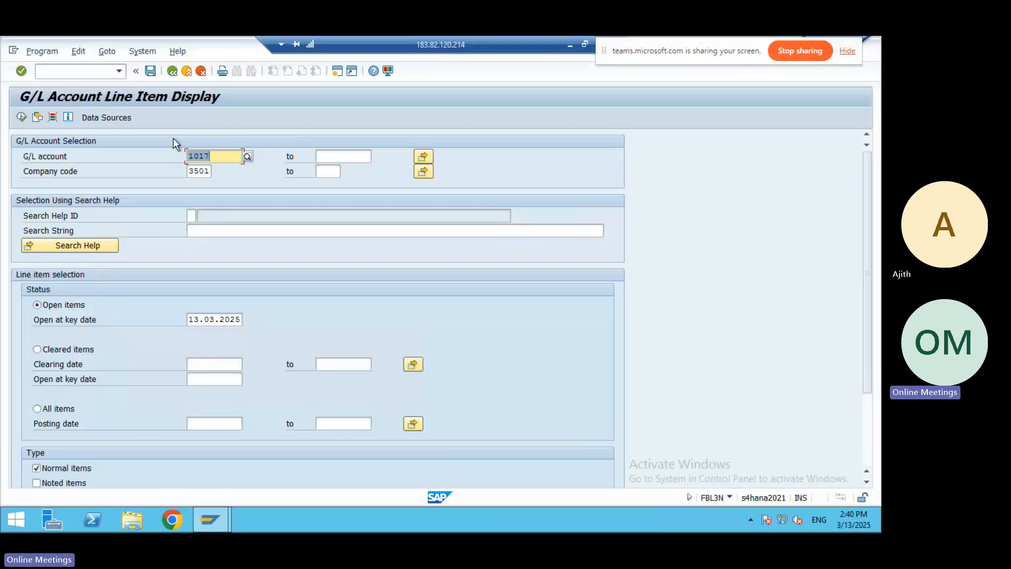
{"action": "left_click", "coordinate": [75, 69]}
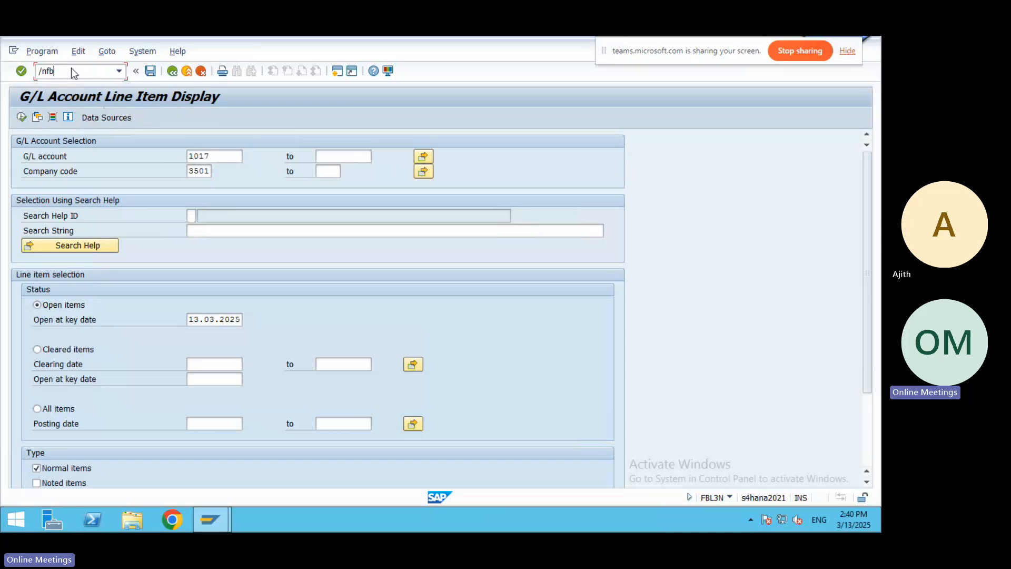
{"action": "type", "text": "/nfbl5n"}
{"action": "key", "text": "Return"}
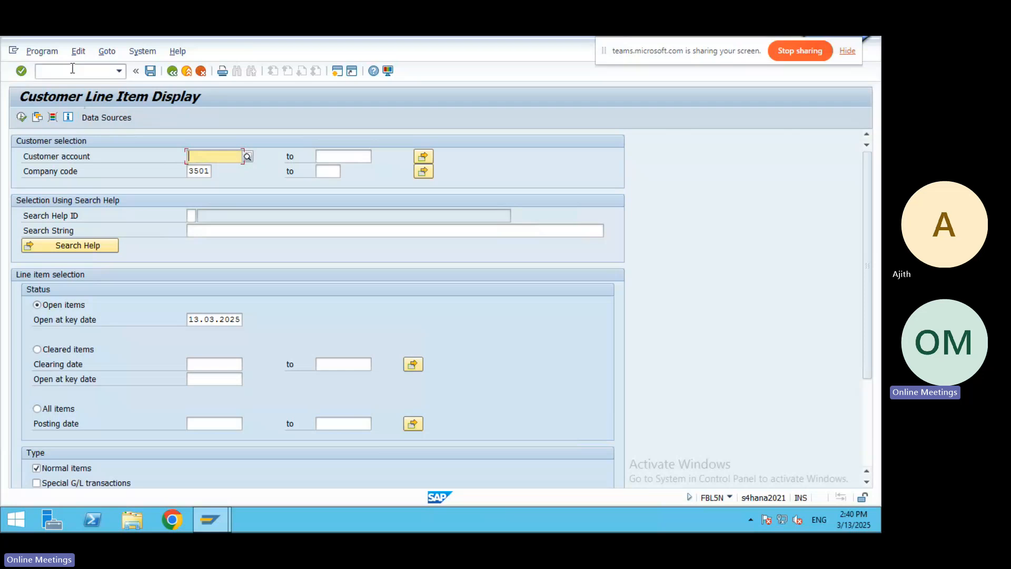
{"action": "left_click", "coordinate": [73, 69]}
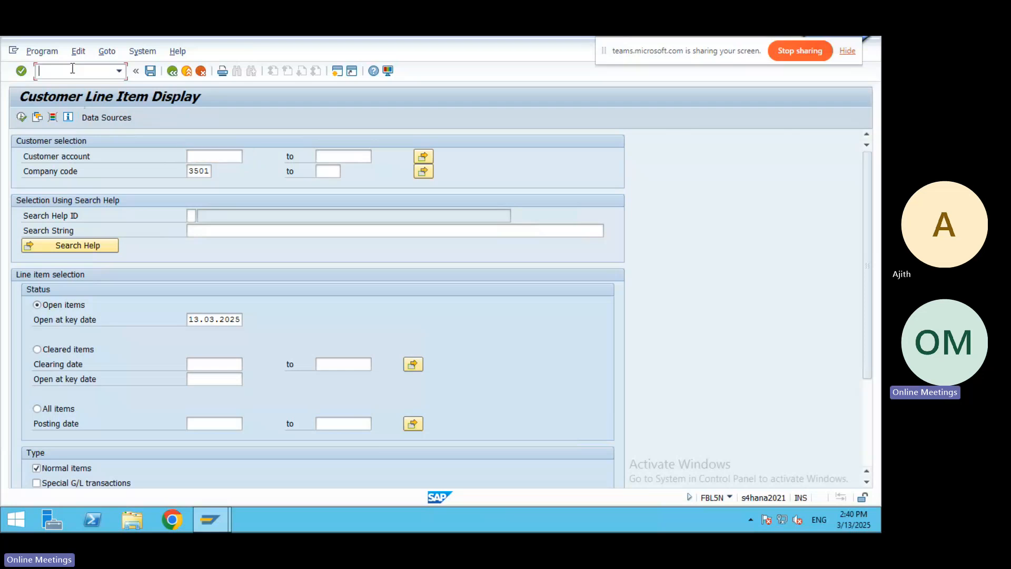
{"action": "type", "text": "/nfbl1n"}
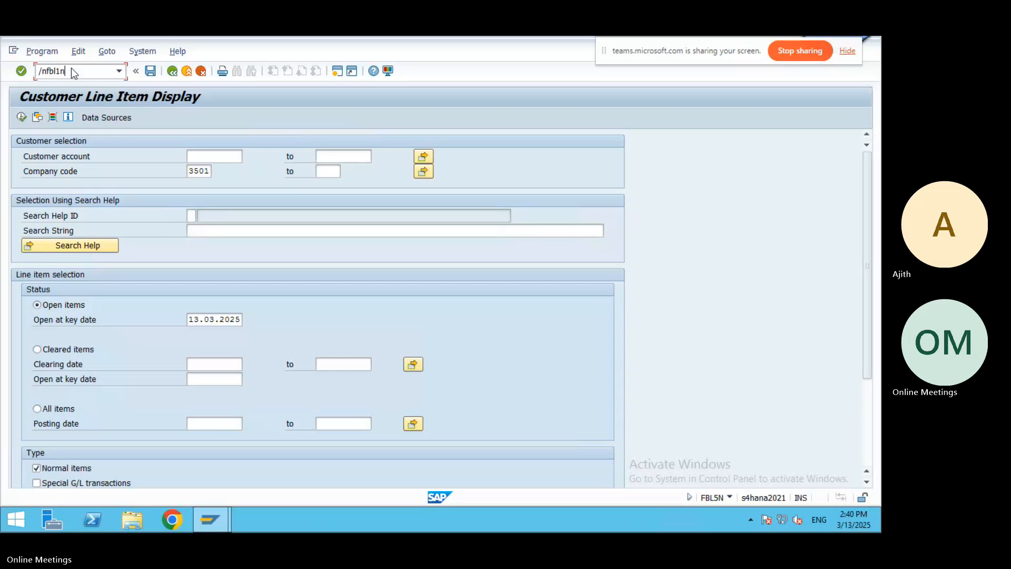
{"action": "key", "text": "Return"}
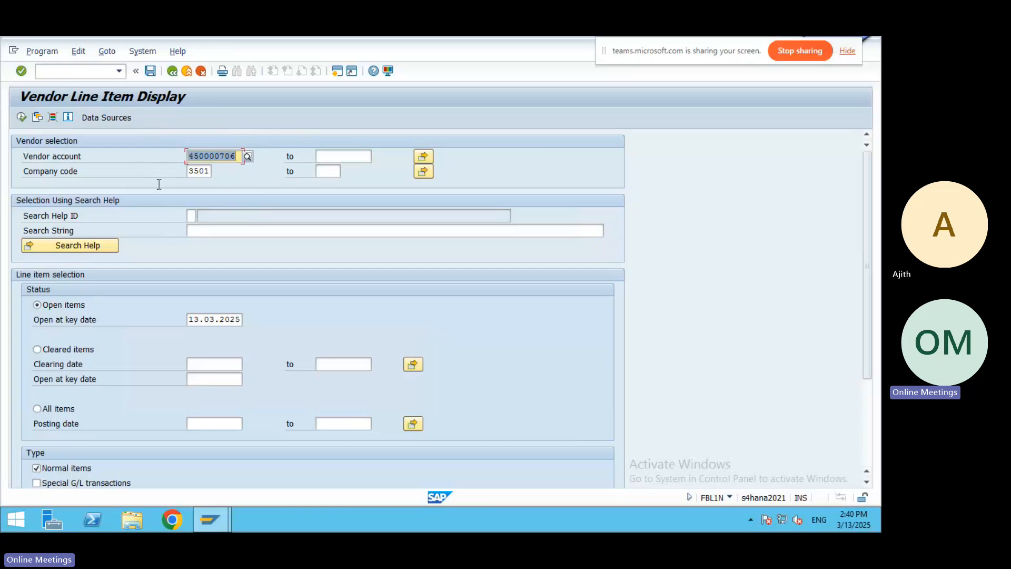
Change FBL5N to FBL1N in the Word notes and save the document.
{"action": "mouse_move", "coordinate": [501, 36]}
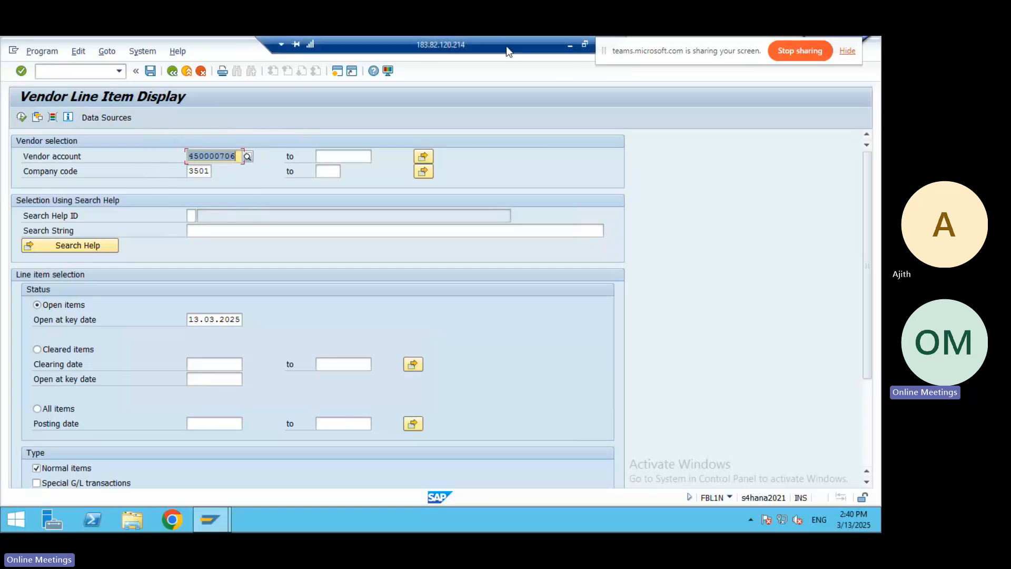
{"action": "left_click", "coordinate": [568, 43]}
{"action": "left_click", "coordinate": [413, 467]}
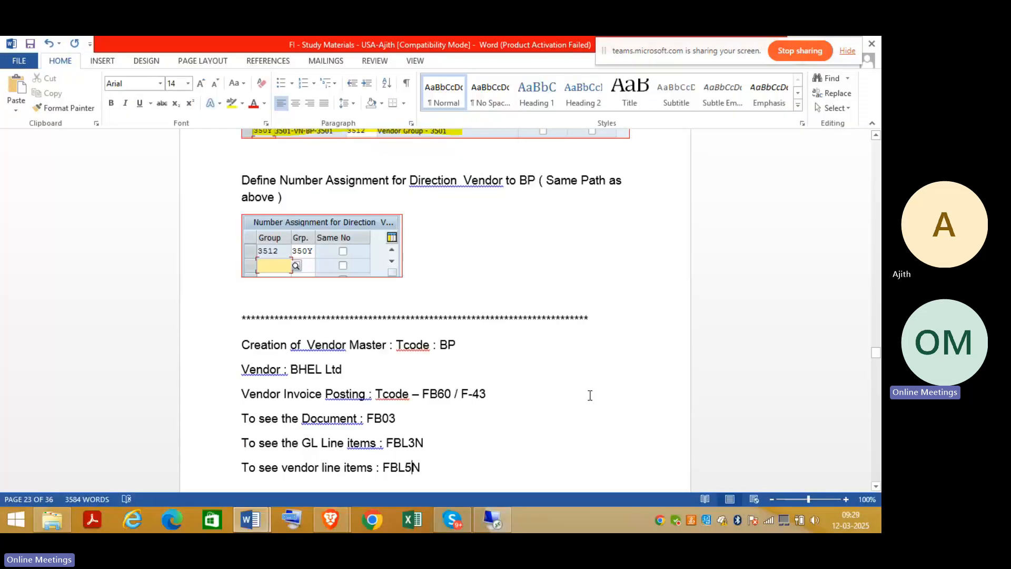
{"action": "key", "text": "BackSpace"}
{"action": "type", "text": "1"}
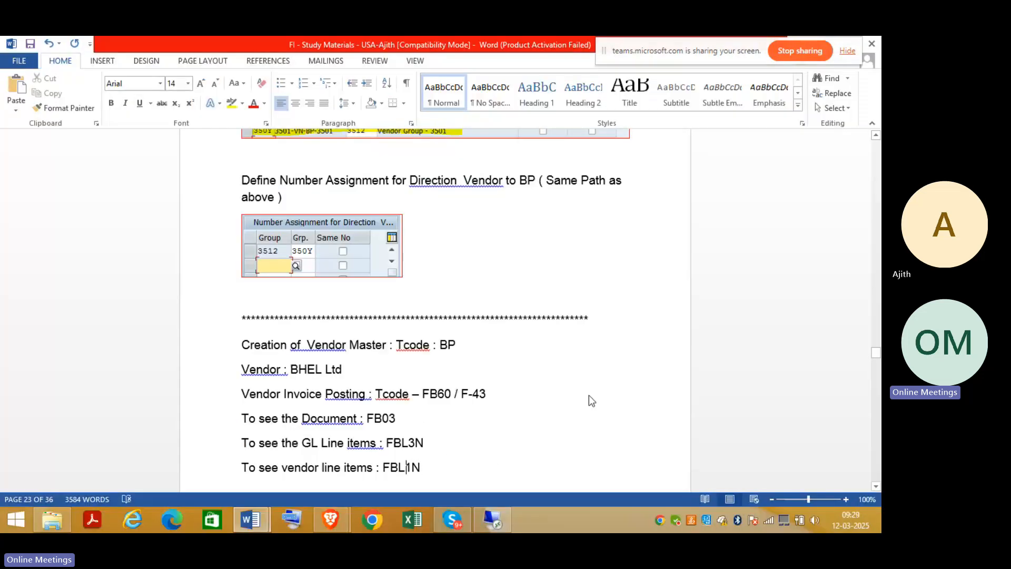
{"action": "left_click", "coordinate": [30, 44]}
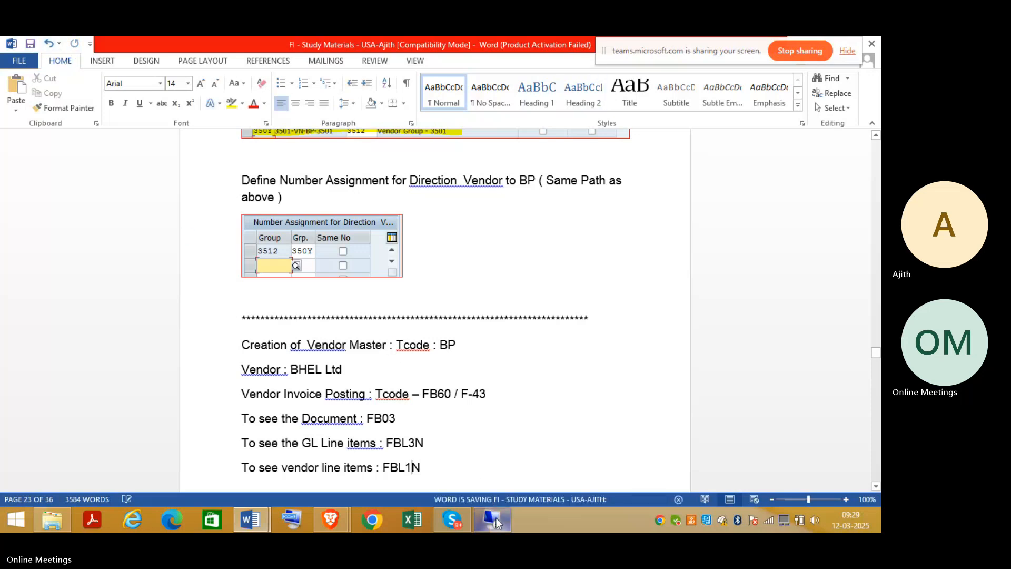
{"action": "left_click", "coordinate": [495, 518]}
Execute FBL1N to list BHEL Ltd invoices 50063 and 50064, totalling 150,000,000- INR.
{"action": "left_click", "coordinate": [21, 117]}
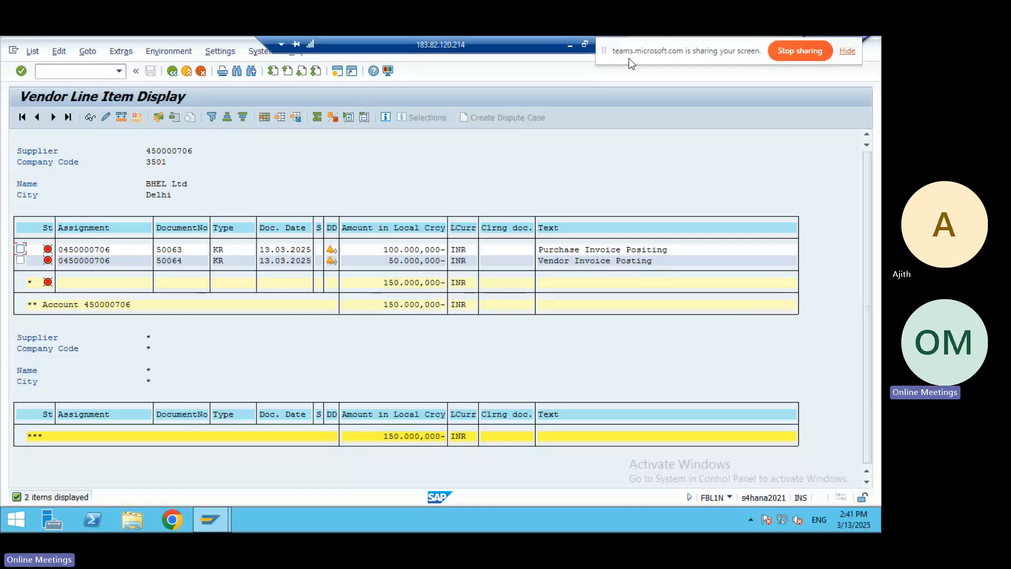
{"action": "left_click", "coordinate": [570, 47]}
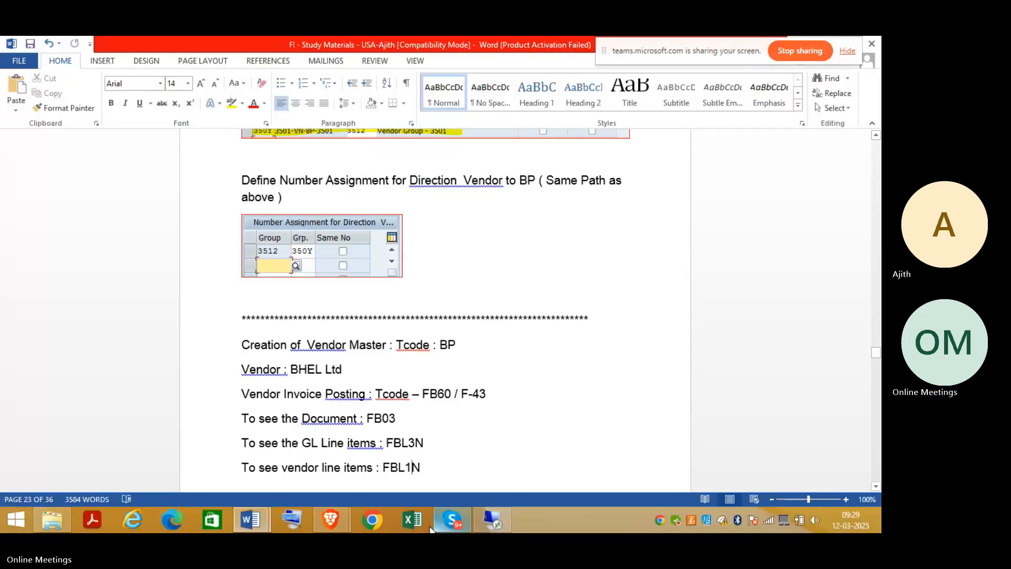
Type 'To see Vendor G/L Balance : FK10N' on a new line after the FBL1N entry.
{"action": "left_click", "coordinate": [876, 486]}
{"action": "left_click", "coordinate": [438, 427]}
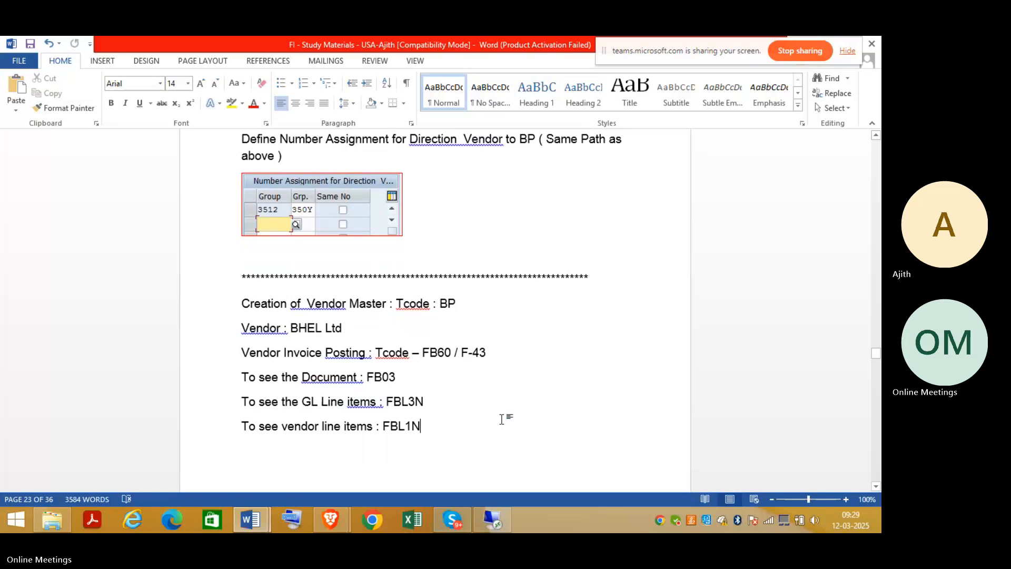
{"action": "key", "text": "Return"}
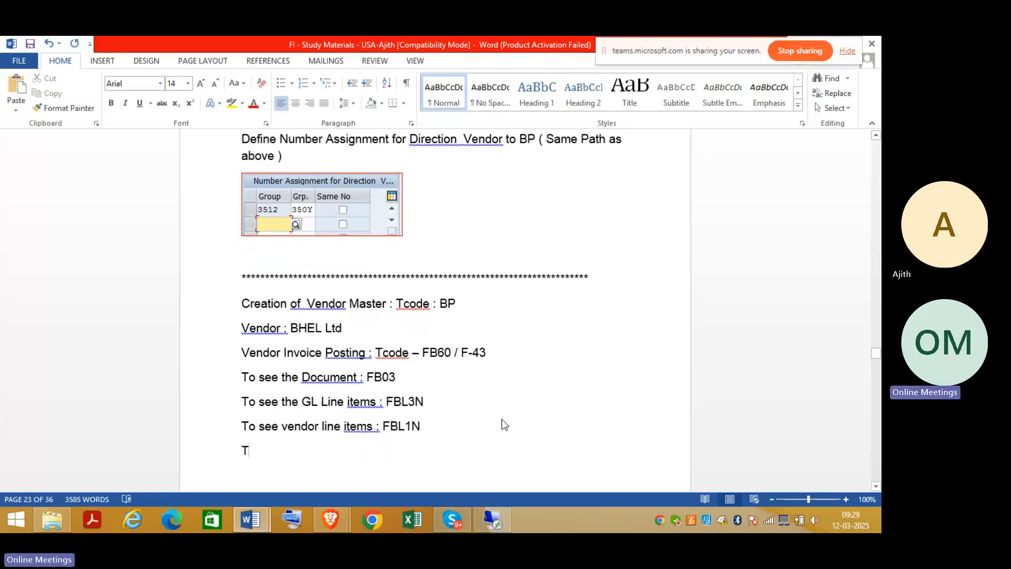
{"action": "type", "text": "0"}
{"action": "key", "text": "BackSpace"}
{"action": "type", "text": "0"}
{"action": "key", "text": "BackSpace"}
{"action": "type", "text": "b"}
{"action": "key", "text": "BackSpace"}
{"action": "key", "text": "BackSpace"}
{"action": "key", "text": "BackSpace"}
{"action": "type", "text": "o see Vendor "}
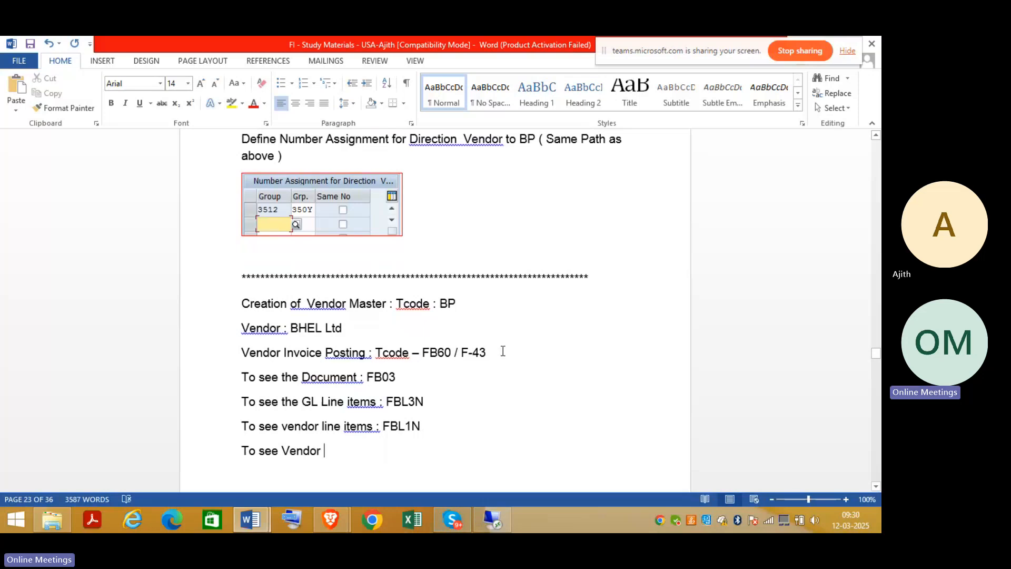
{"action": "type", "text": "G/L Balance : "}
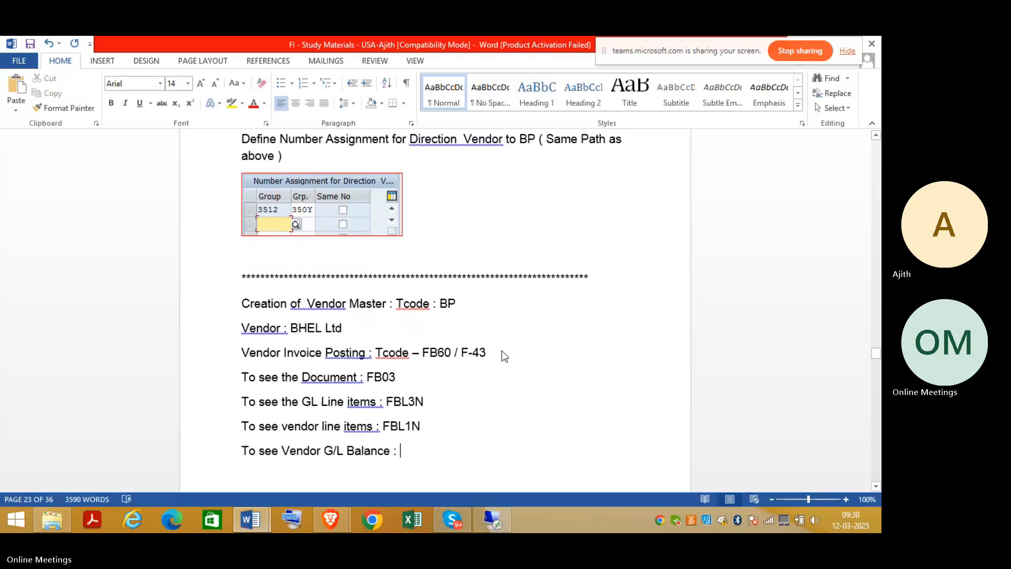
{"action": "type", "text": "FK"}
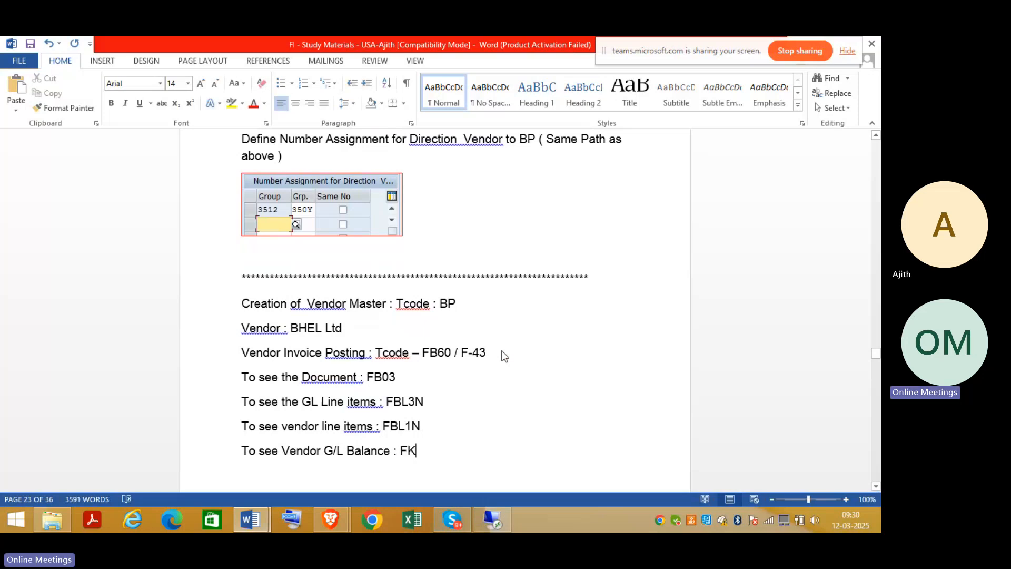
{"action": "type", "text": "10N"}
{"action": "left_click", "coordinate": [497, 520]}
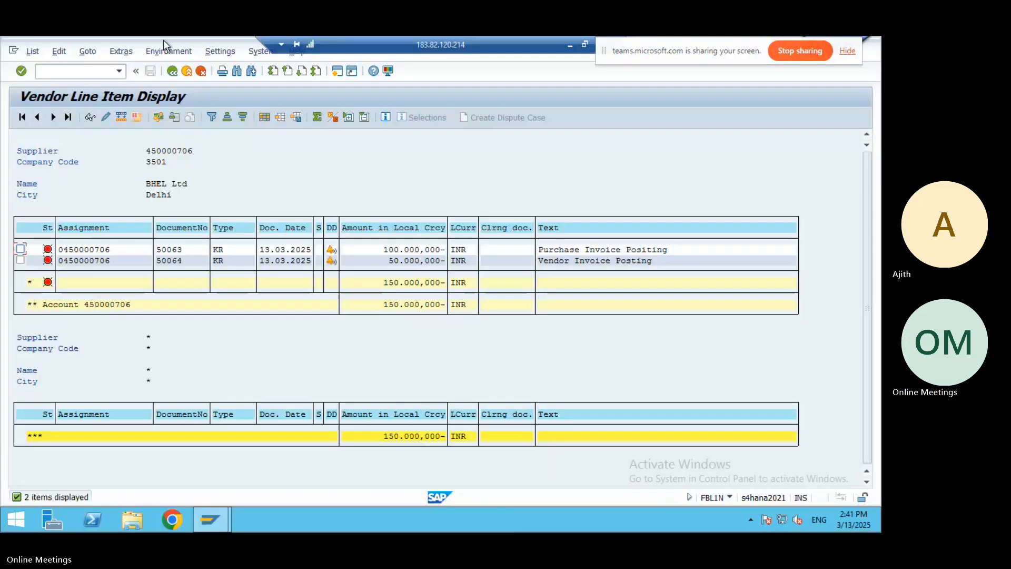
Run FK10N to display BHEL Ltd's 2024 balance of 150,000,000 credit in period 12.
{"action": "left_click", "coordinate": [69, 67]}
{"action": "type", "text": "/nfk"}
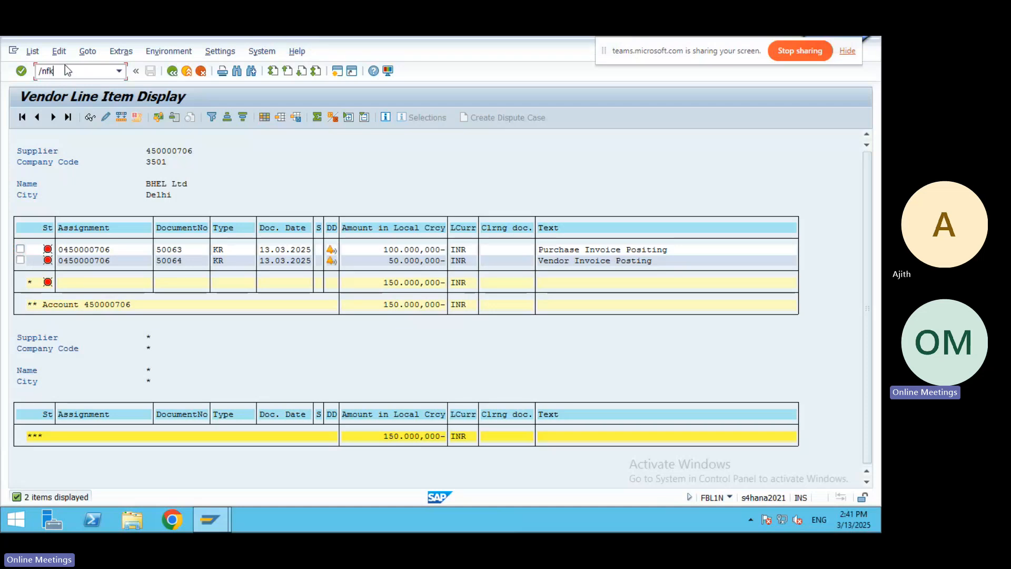
{"action": "type", "text": "10n"}
{"action": "key", "text": "Return"}
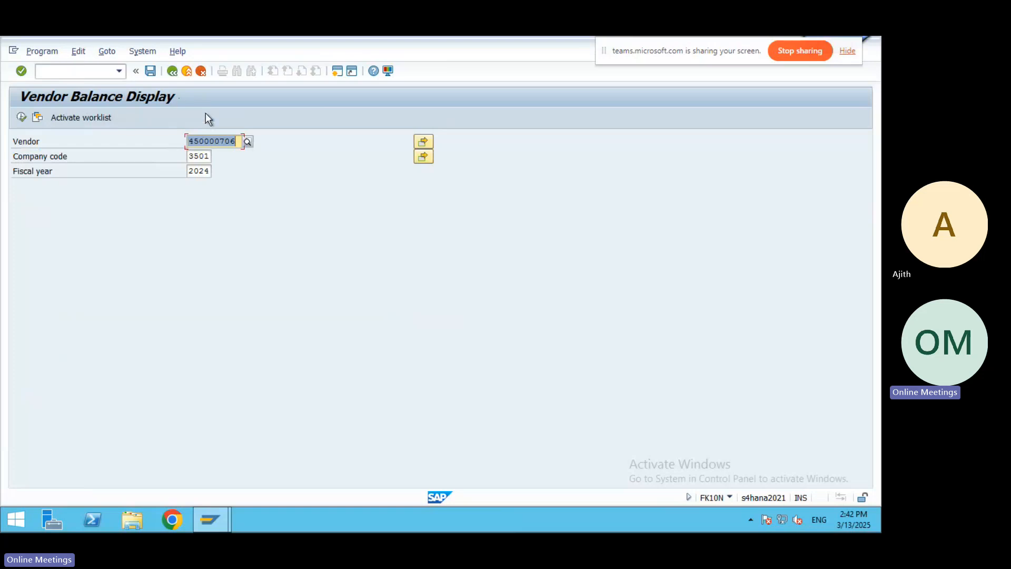
{"action": "left_click", "coordinate": [21, 117]}
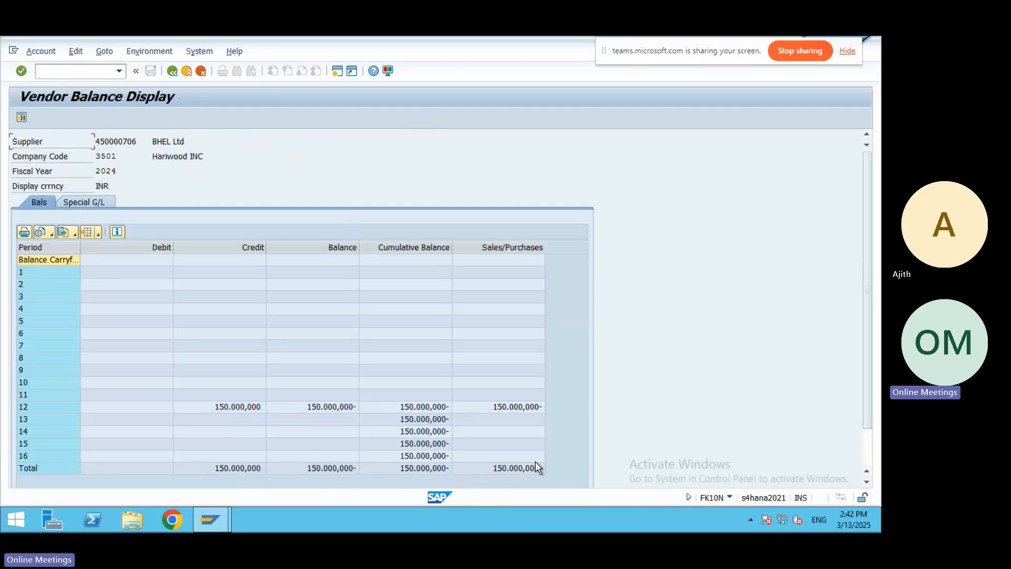
{"action": "left_click", "coordinate": [187, 70]}
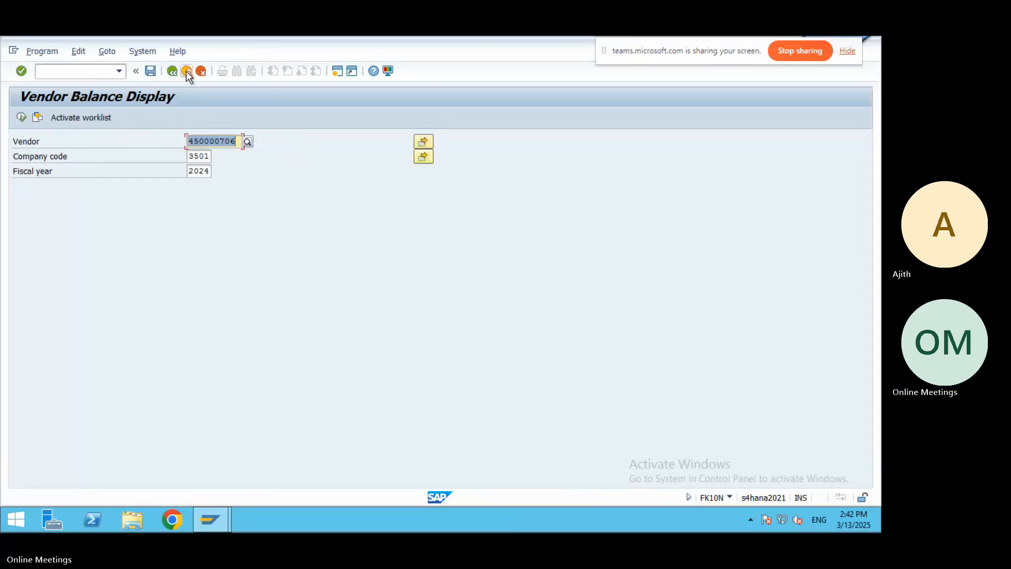
Go back to Easy Access and expand Outgoing Payment to show F-53 Post.
{"action": "left_click", "coordinate": [185, 71]}
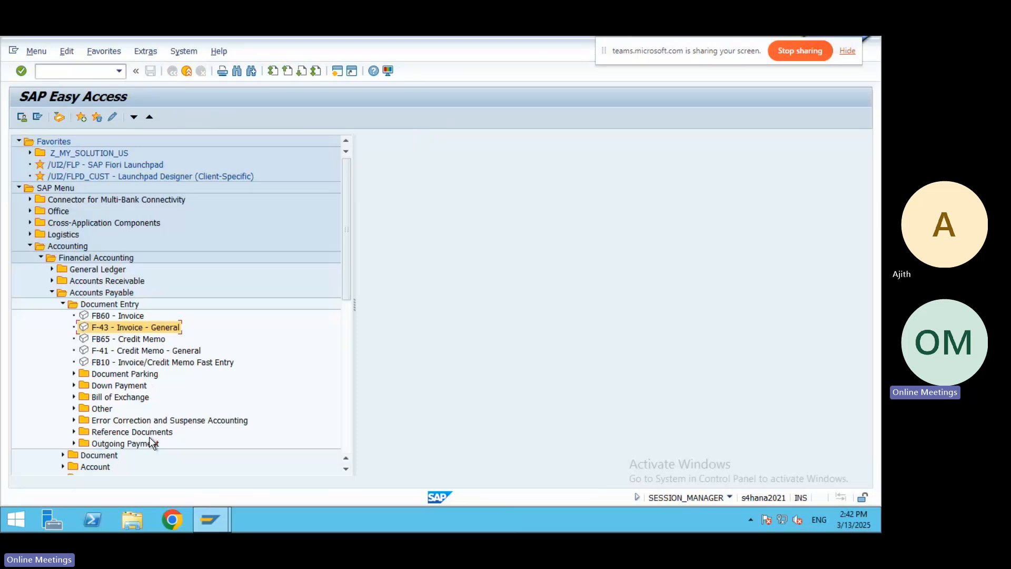
{"action": "left_click", "coordinate": [74, 444]}
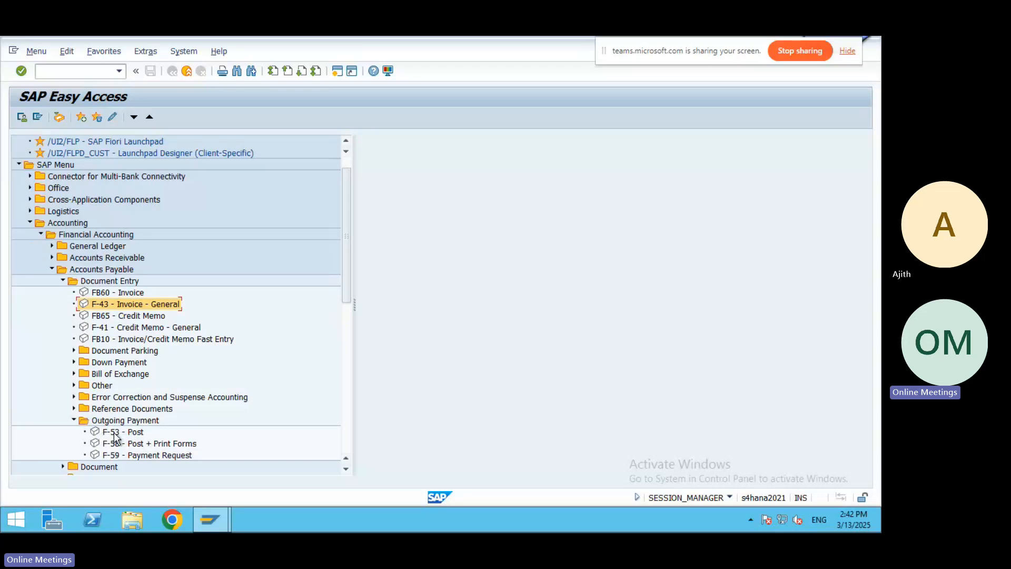
{"action": "mouse_move", "coordinate": [443, 37]}
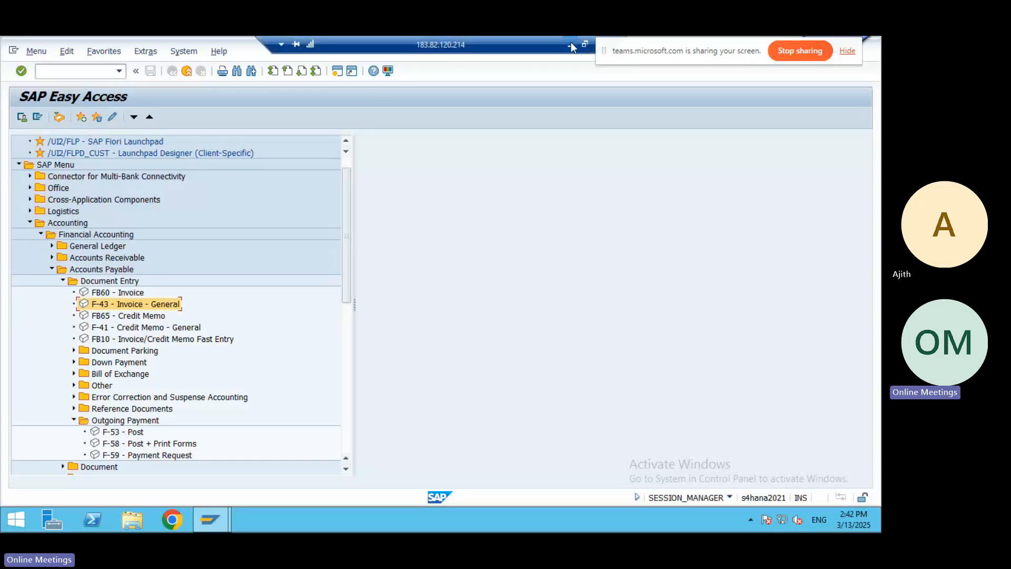
{"action": "left_click", "coordinate": [571, 43]}
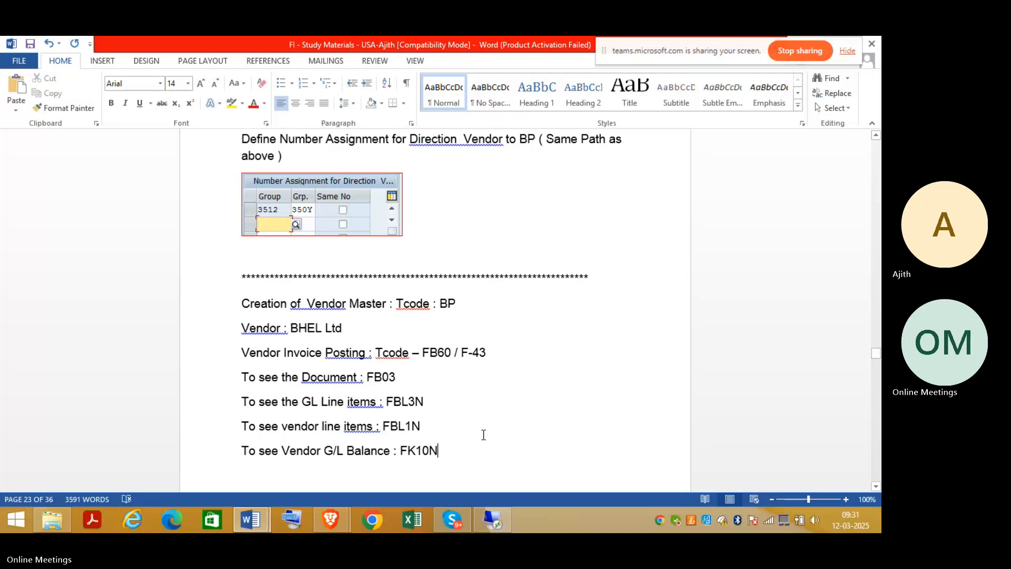
Type 'Payment to Vendor : F-53' on a new line below the FK10N entry.
{"action": "key", "text": "Return"}
{"action": "type", "text": "P"}
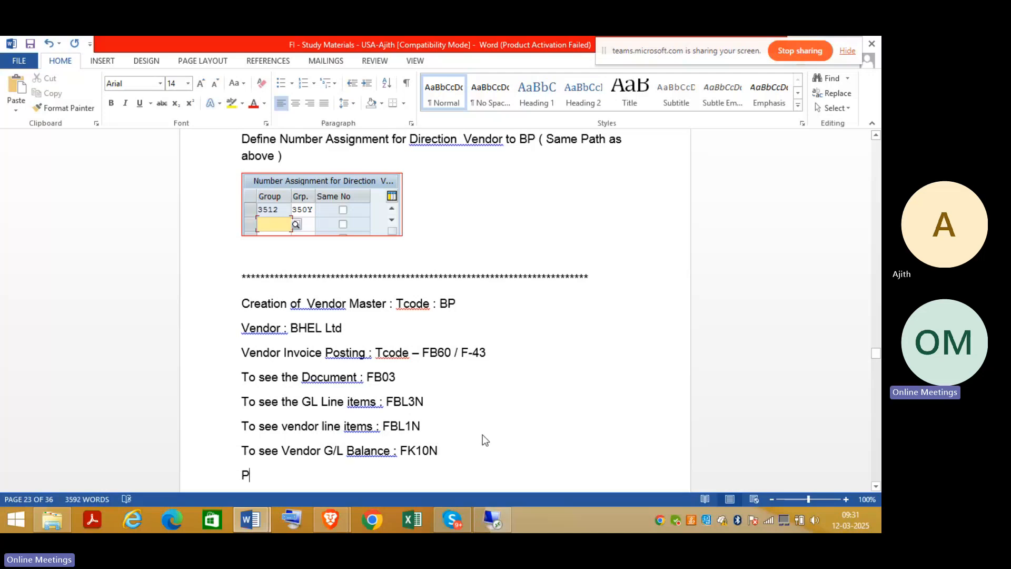
{"action": "type", "text": "ayment to  Vnd"}
{"action": "key", "text": "BackSpace"}
{"action": "key", "text": "BackSpace"}
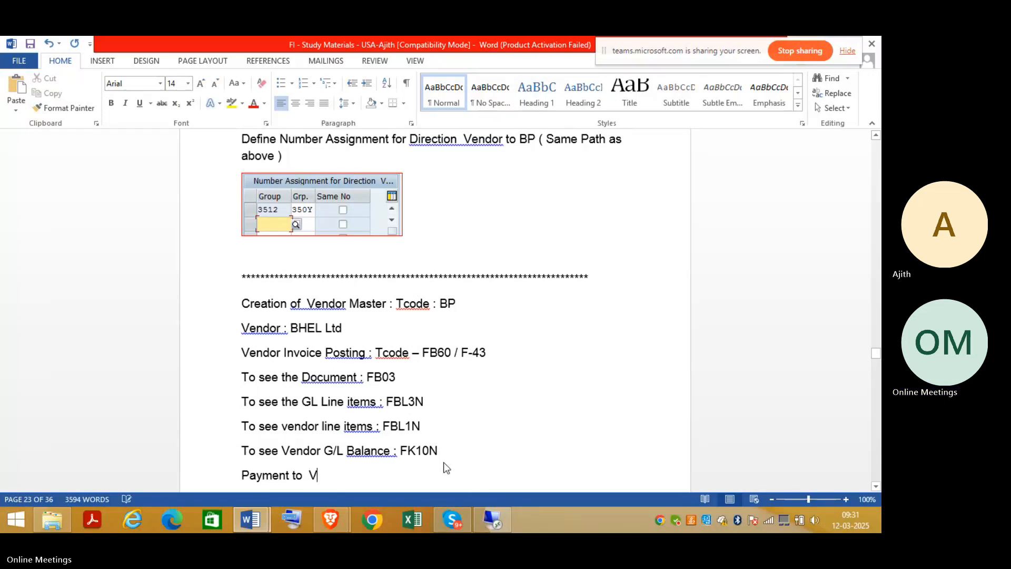
{"action": "type", "text": "endor : F-53"}
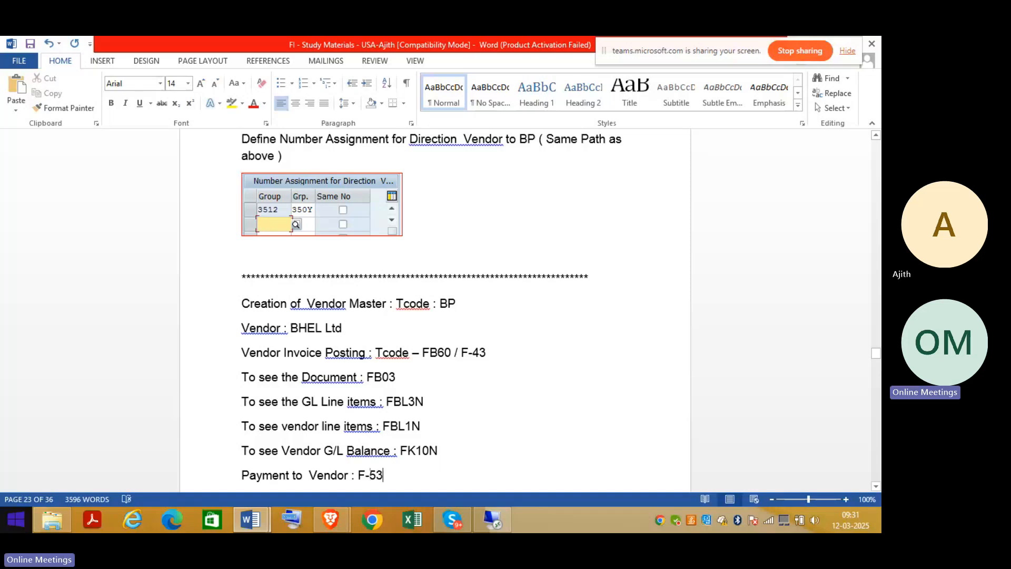
{"action": "left_click", "coordinate": [497, 514]}
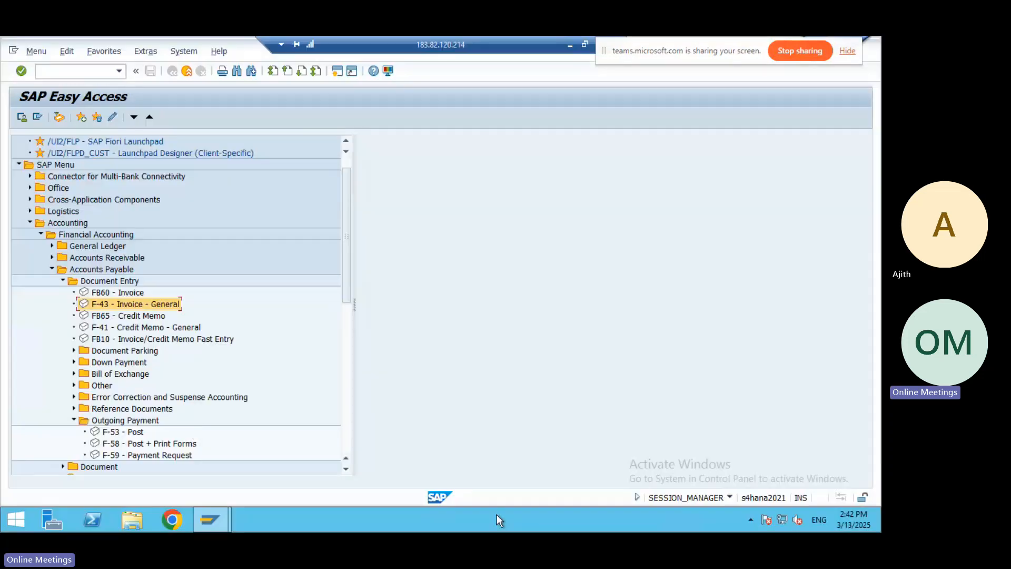
Start F-53 with document date 13.03.2025 and clearing text 'Payment to vendor'.
{"action": "double_click", "coordinate": [112, 433]}
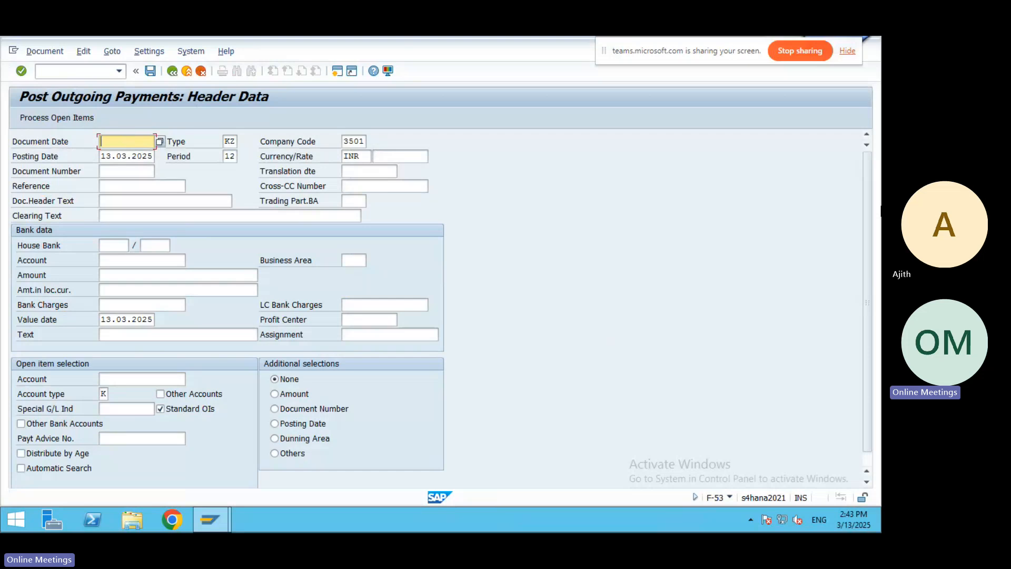
{"action": "key", "text": "F4"}
{"action": "key", "text": "Return"}
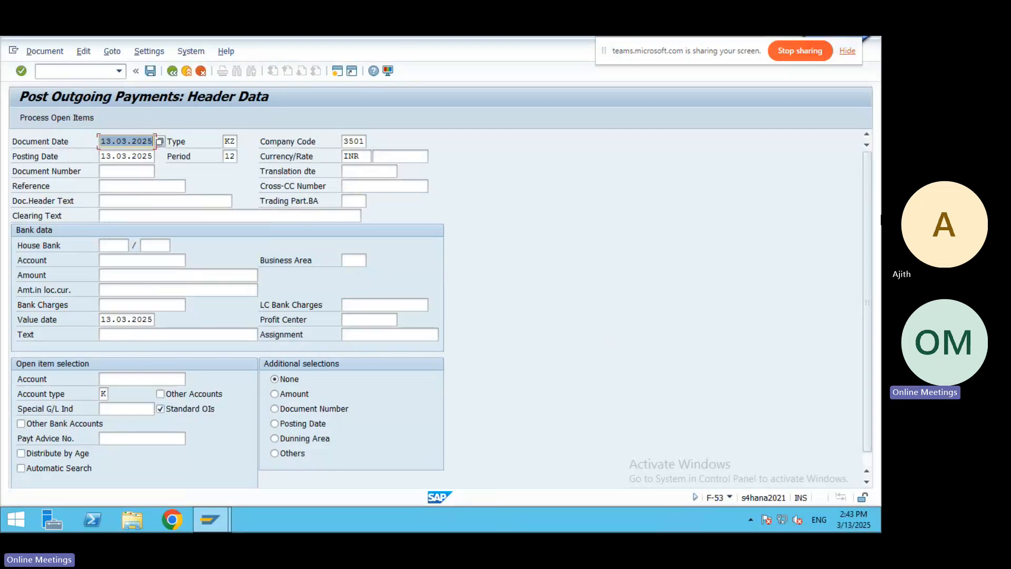
{"action": "left_click", "coordinate": [109, 215]}
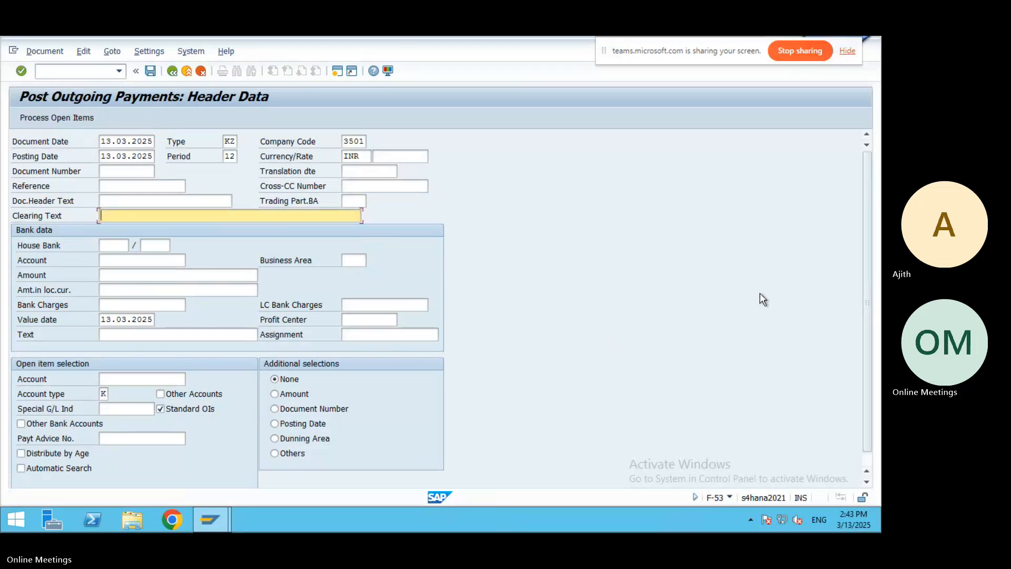
{"action": "type", "text": "Pa"}
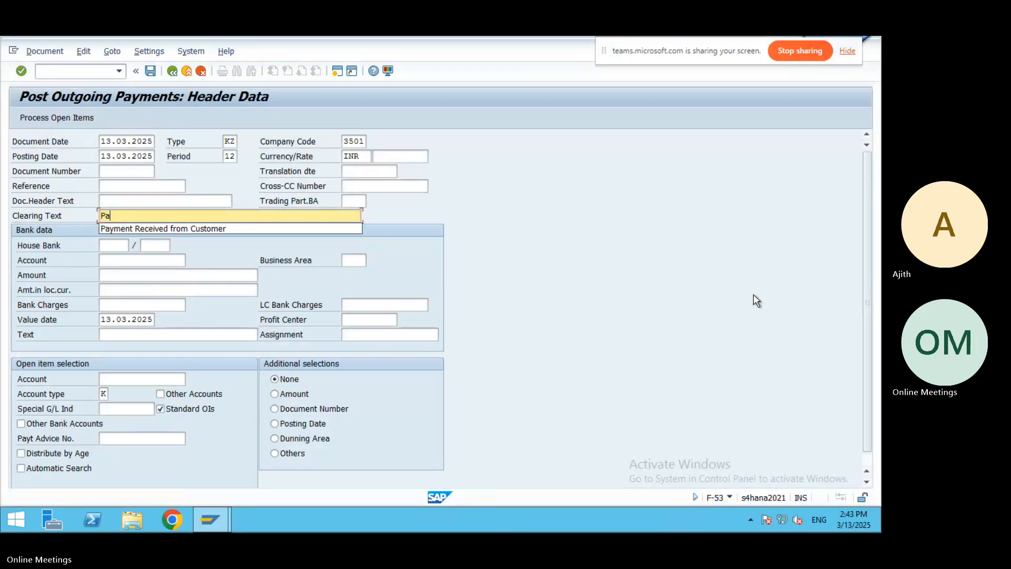
{"action": "type", "text": "yment to vendor"}
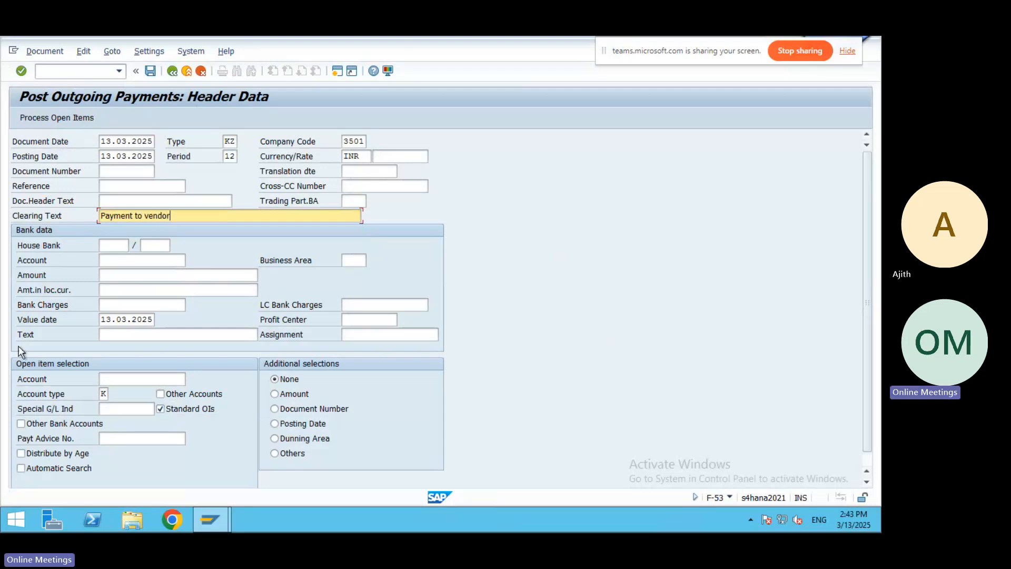
Pay from bank G/L account 16 (PNB A/c), amount 100000, text 'Payment to Vendor'.
{"action": "left_click", "coordinate": [117, 264]}
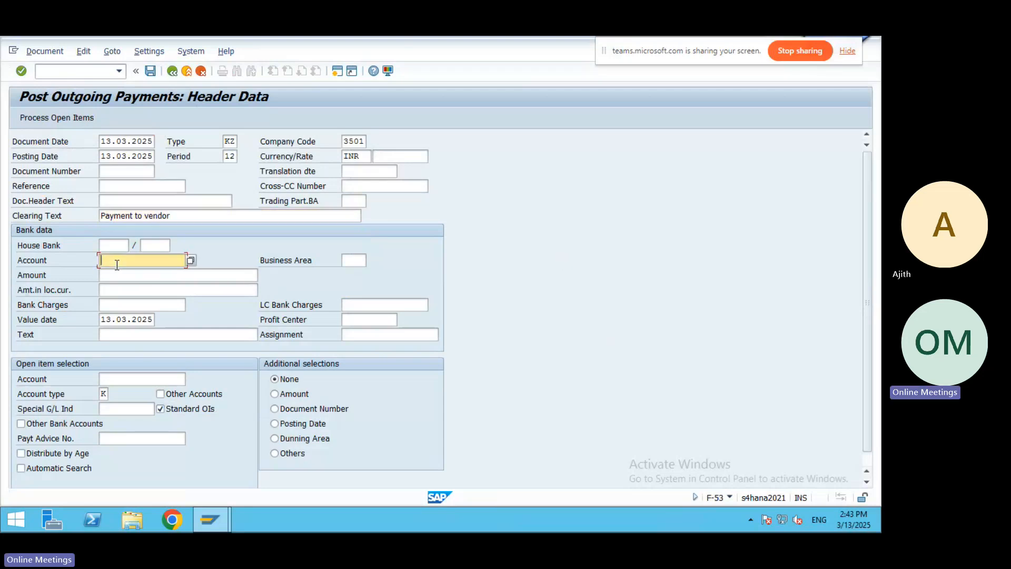
{"action": "left_click", "coordinate": [189, 261]}
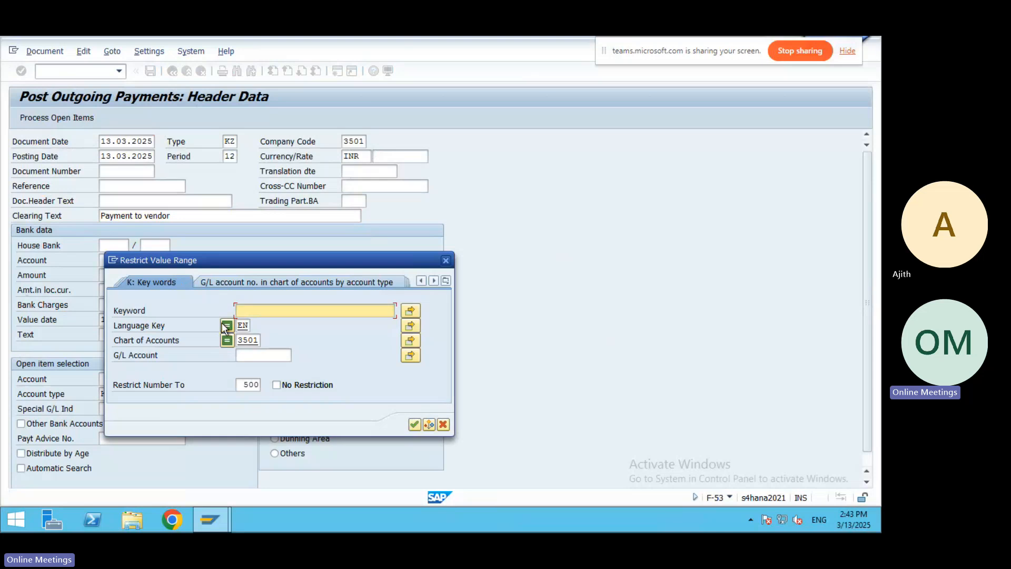
{"action": "left_click", "coordinate": [415, 424]}
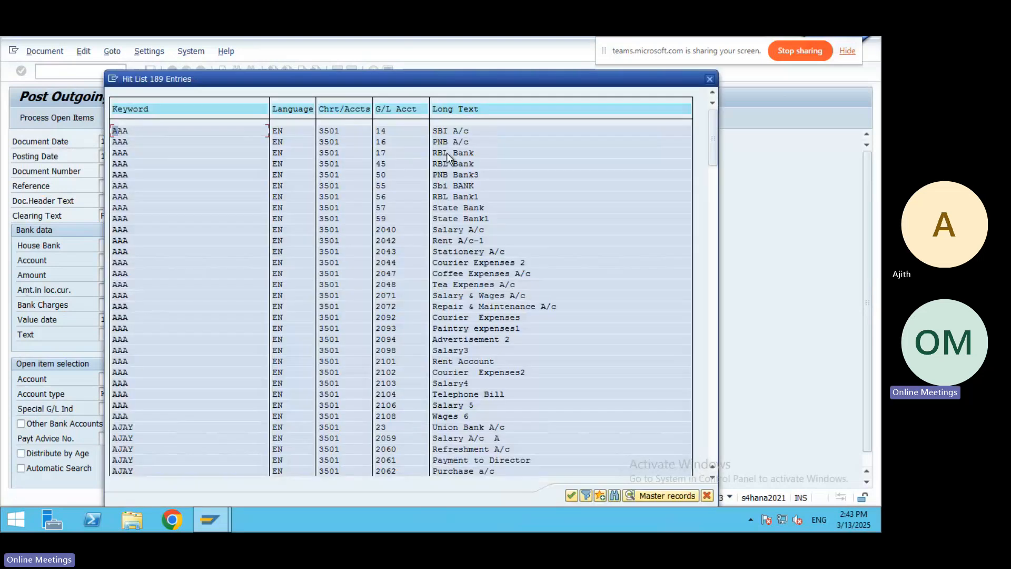
{"action": "double_click", "coordinate": [441, 142]}
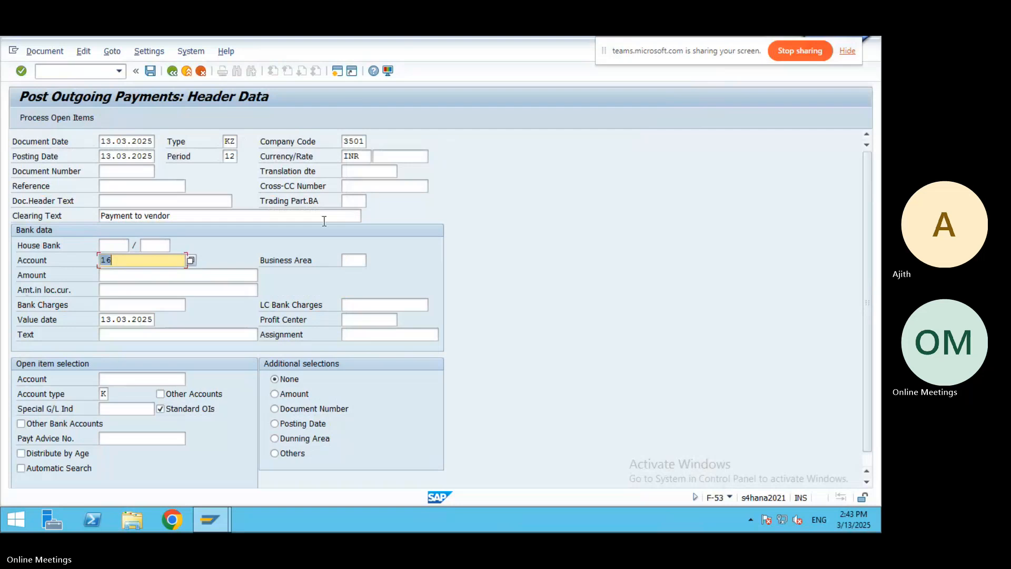
{"action": "key", "text": "Tab"}
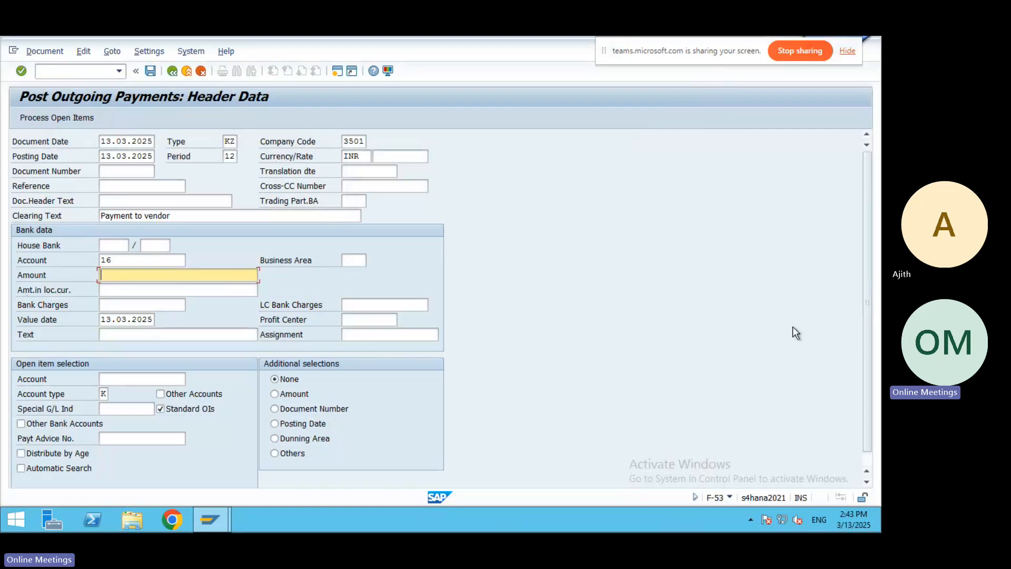
{"action": "type", "text": "100000"}
{"action": "left_click", "coordinate": [117, 334]}
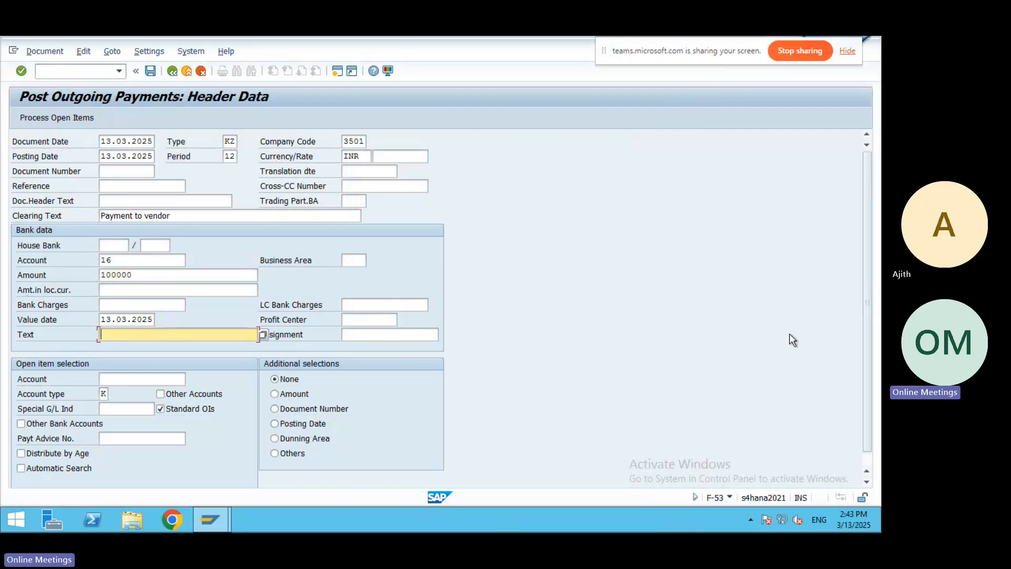
{"action": "type", "text": "Pay"}
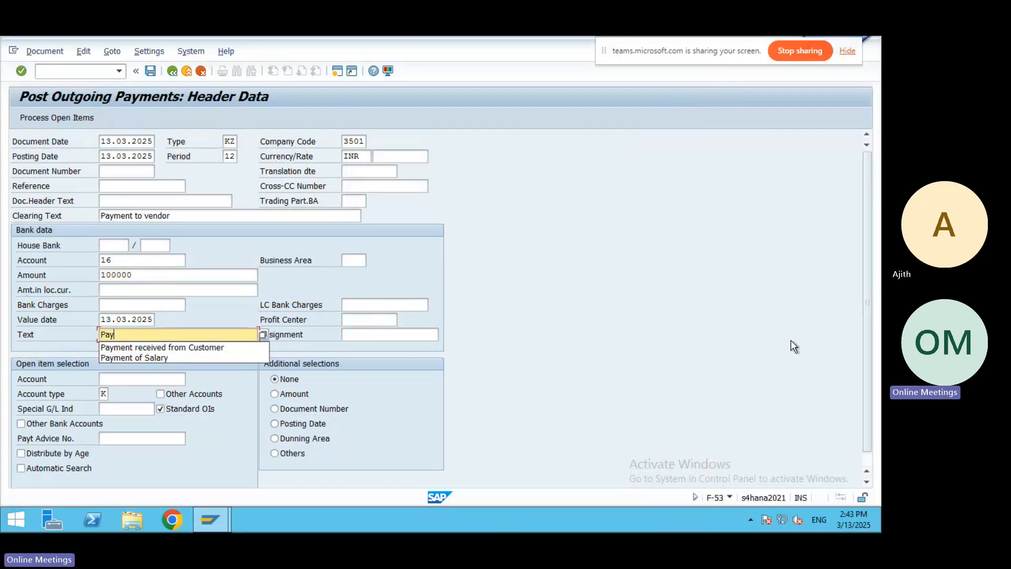
{"action": "type", "text": "ement"}
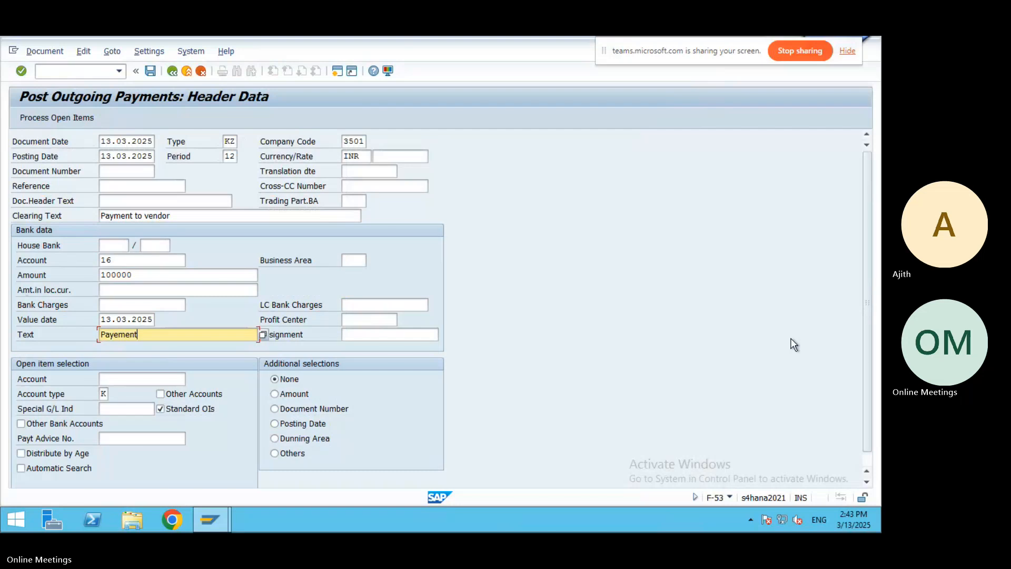
{"action": "key", "text": "BackSpace"}
{"action": "key", "text": "BackSpace"}
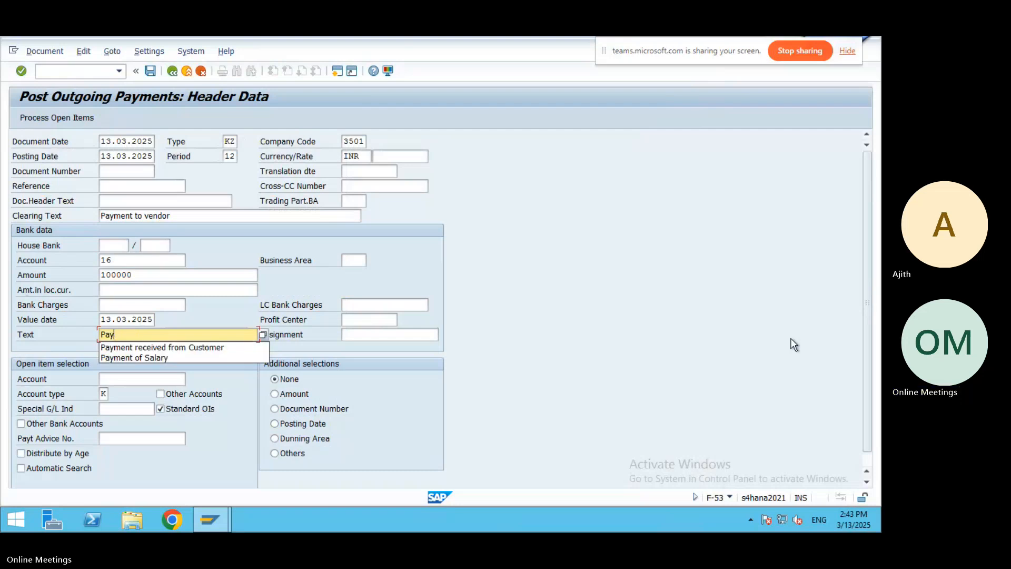
{"action": "type", "text": "ment to V"}
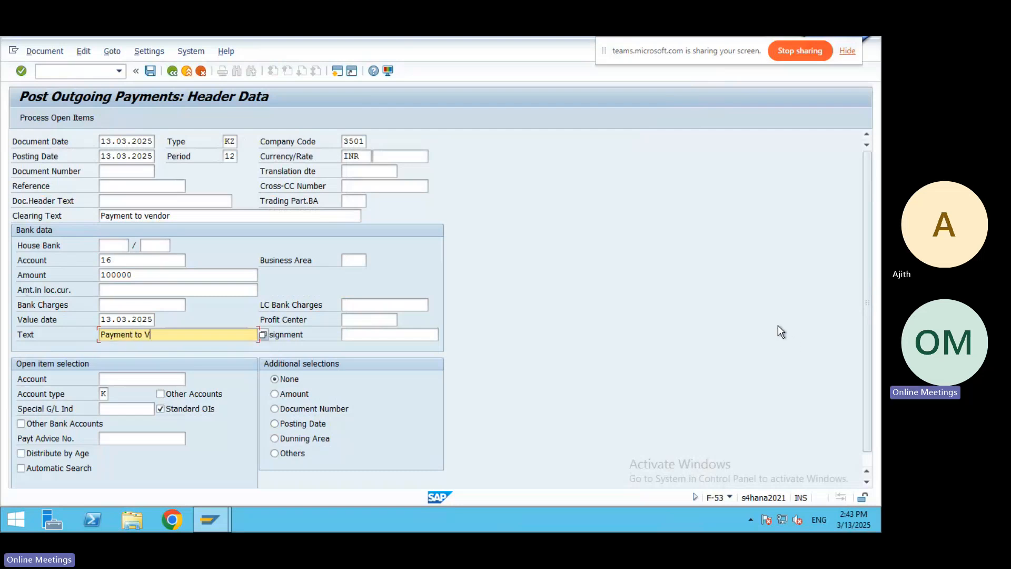
{"action": "type", "text": "endor"}
Select supplier 450000706, BHEL Ltd, and bring up its open items for clearing.
{"action": "left_click", "coordinate": [145, 377]}
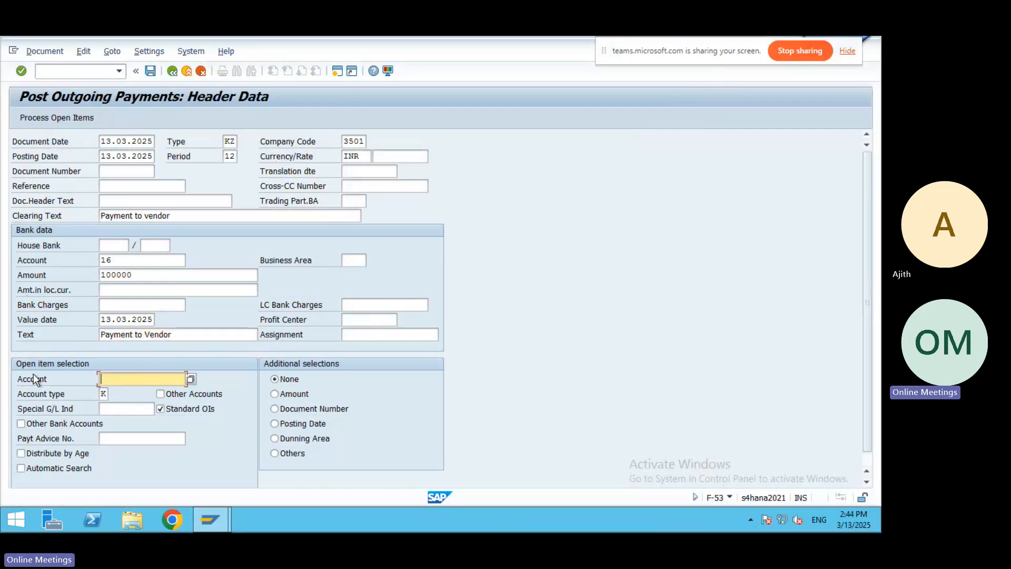
{"action": "left_click", "coordinate": [191, 377]}
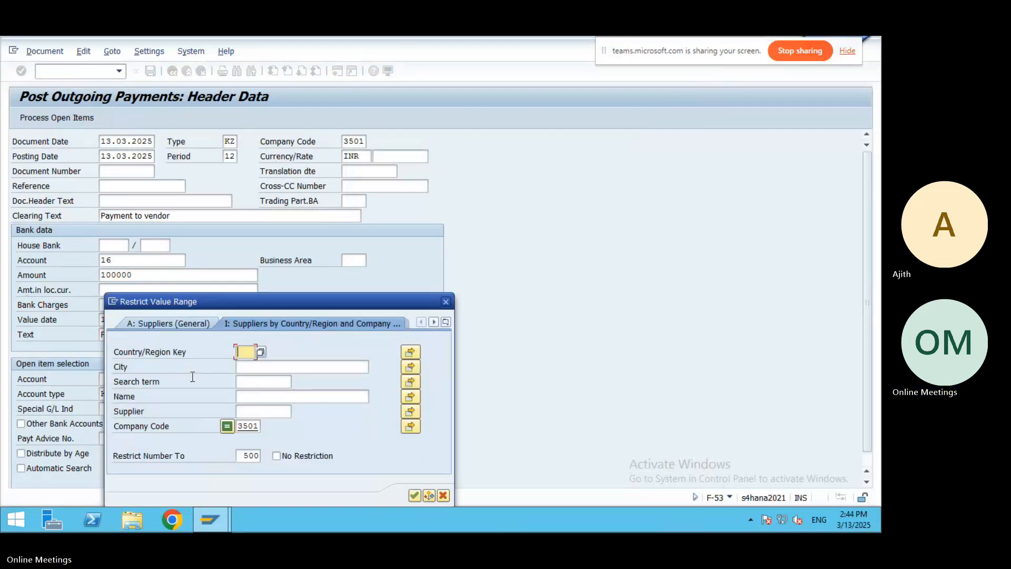
{"action": "left_click", "coordinate": [414, 495]}
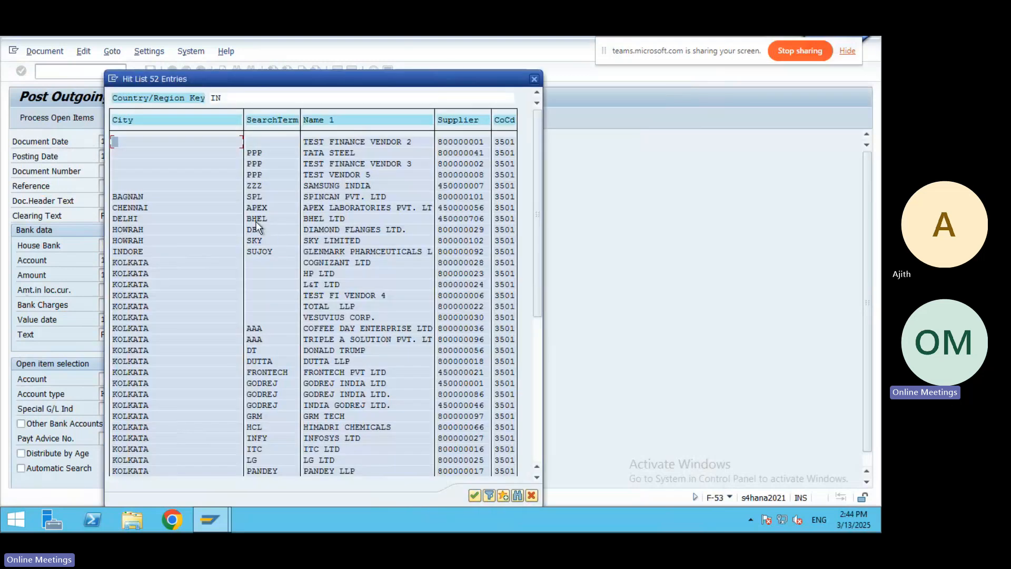
{"action": "double_click", "coordinate": [257, 219]}
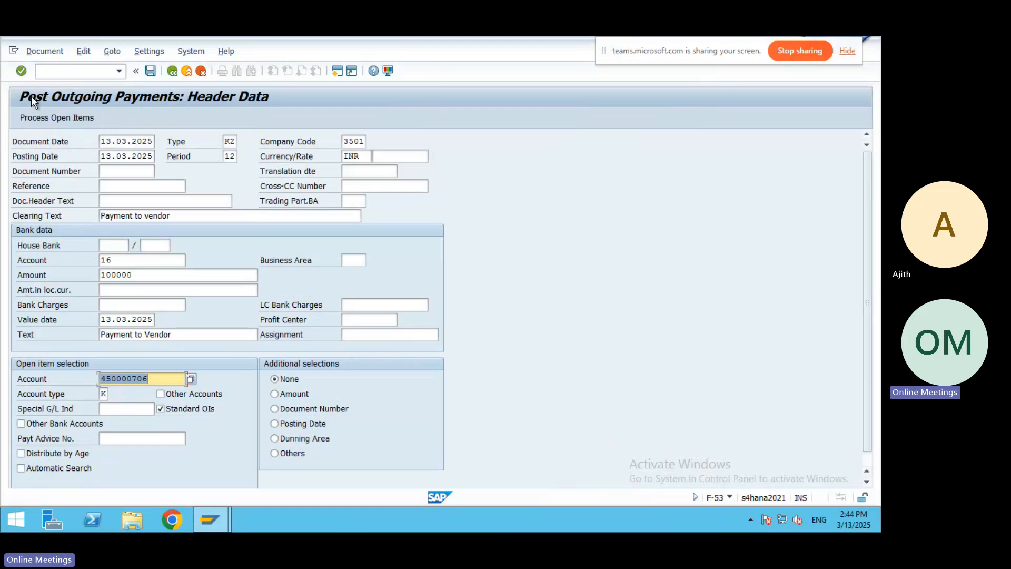
{"action": "left_click", "coordinate": [57, 116]}
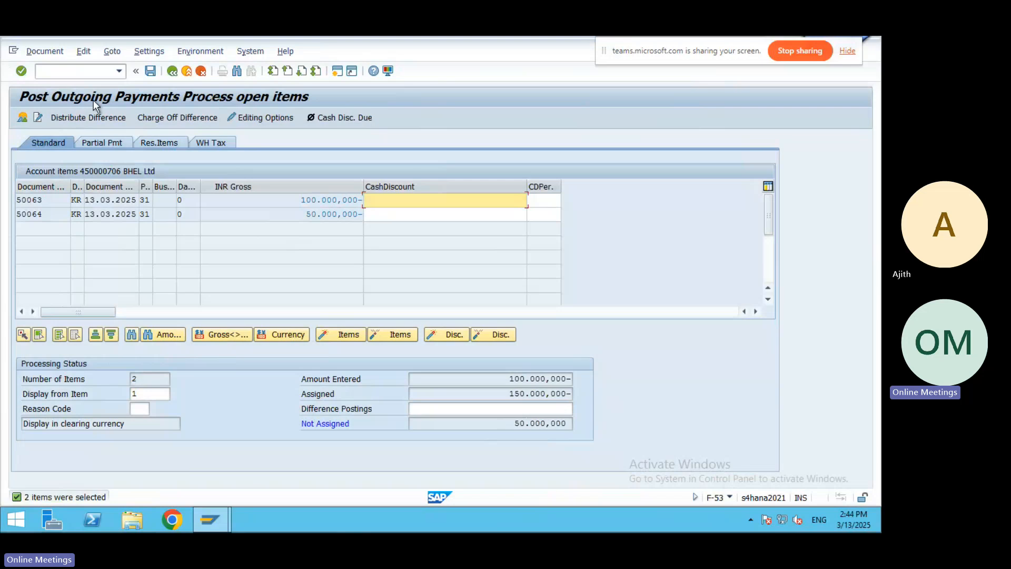
Simulate the BHEL Ltd payment and deactivate invoice 50064 so only item 50063 is cleared.
{"action": "left_click", "coordinate": [45, 55]}
{"action": "left_click", "coordinate": [53, 83]}
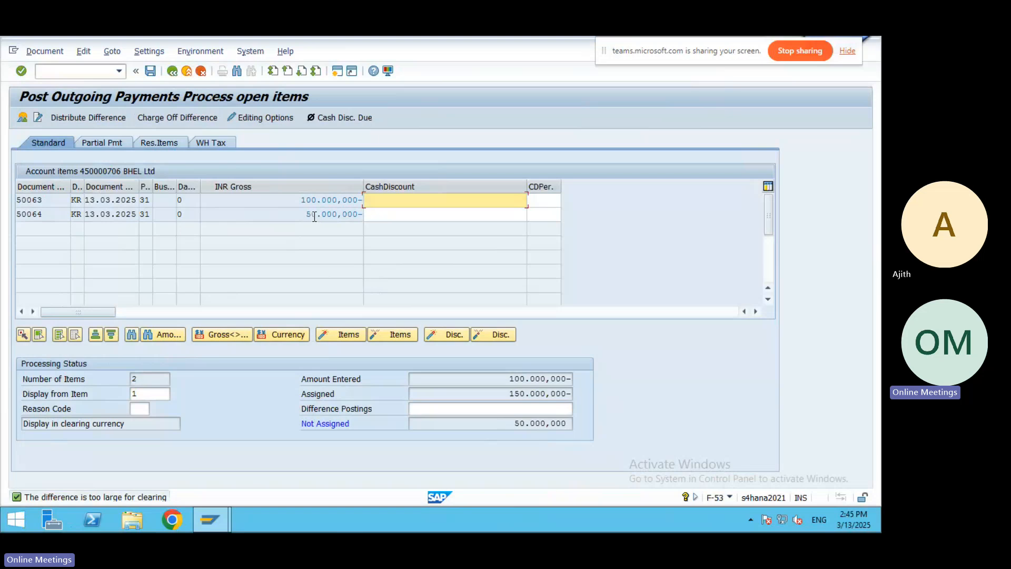
{"action": "double_click", "coordinate": [339, 213]}
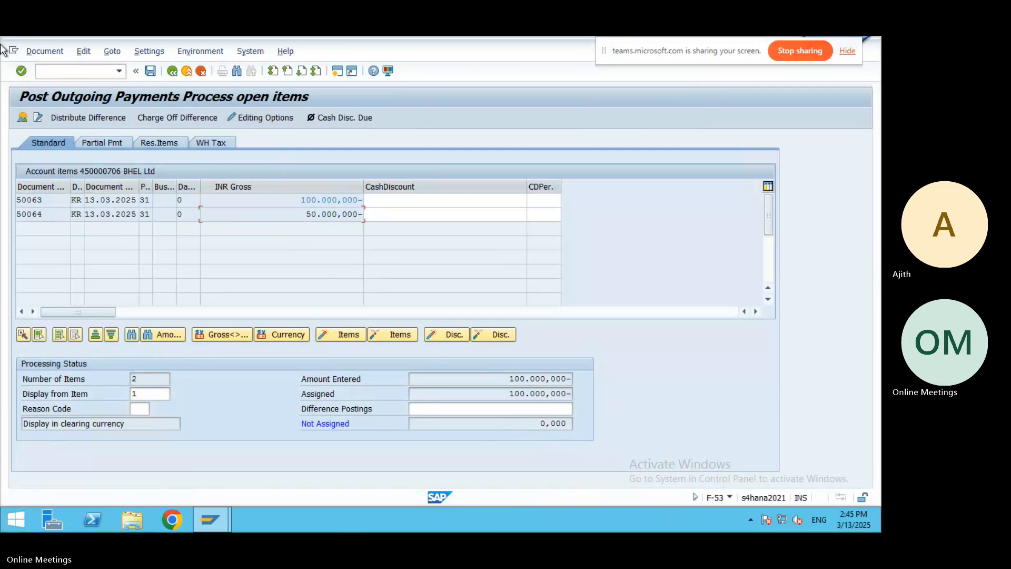
{"action": "left_click", "coordinate": [34, 50]}
Re-simulate and post the payment as document 50065 in company code 3501.
{"action": "left_click", "coordinate": [49, 82]}
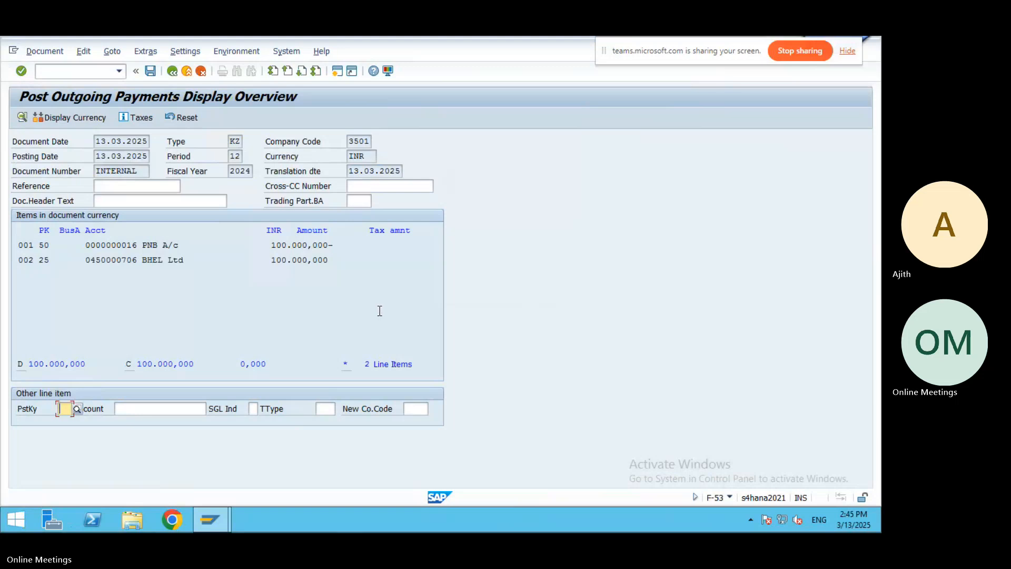
{"action": "left_click", "coordinate": [151, 71]}
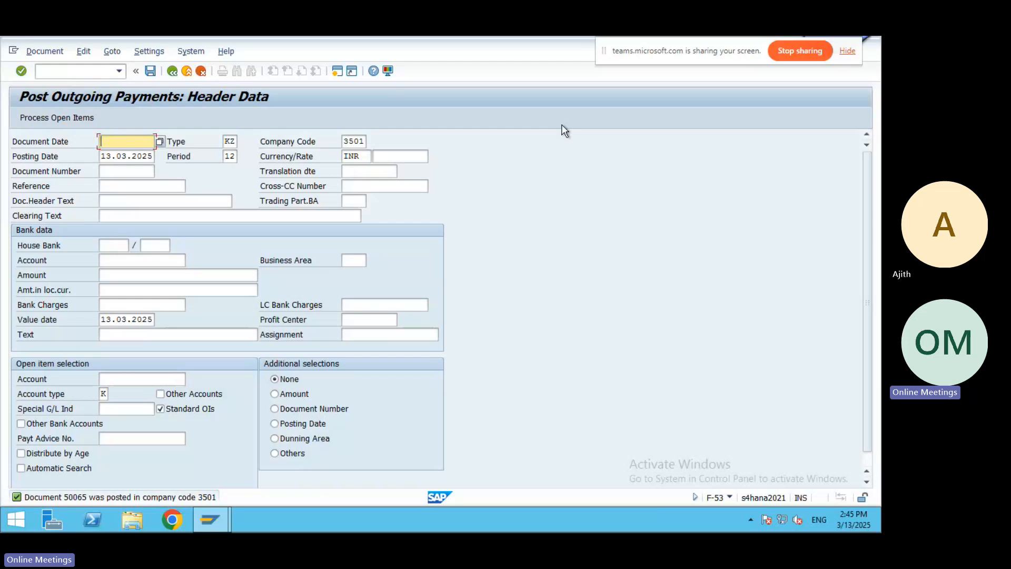
Fill in today's document date and the clearing text 'Payment to vendor'.
{"action": "key", "text": "F4"}
{"action": "key", "text": "Return"}
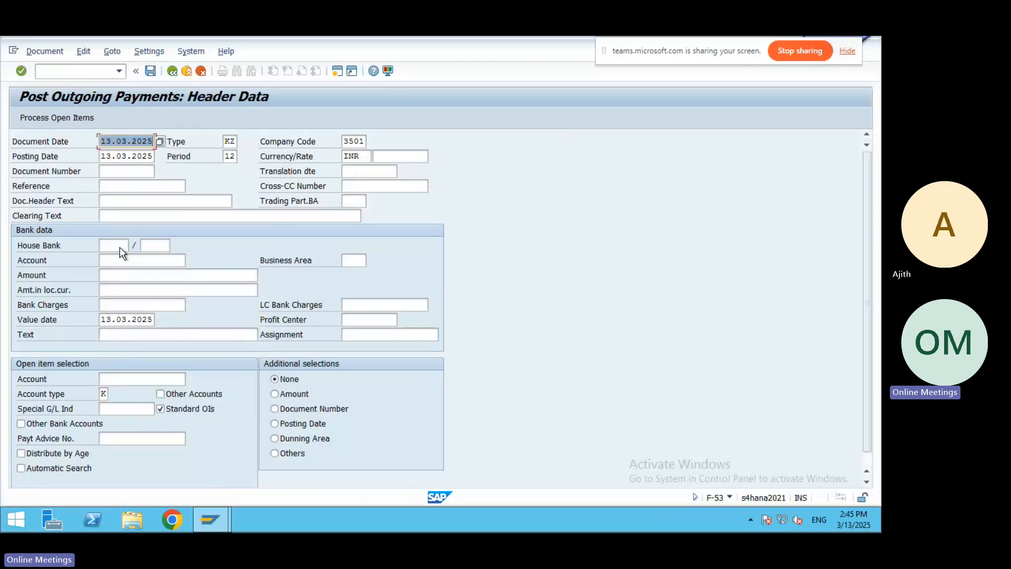
{"action": "left_click", "coordinate": [110, 215]}
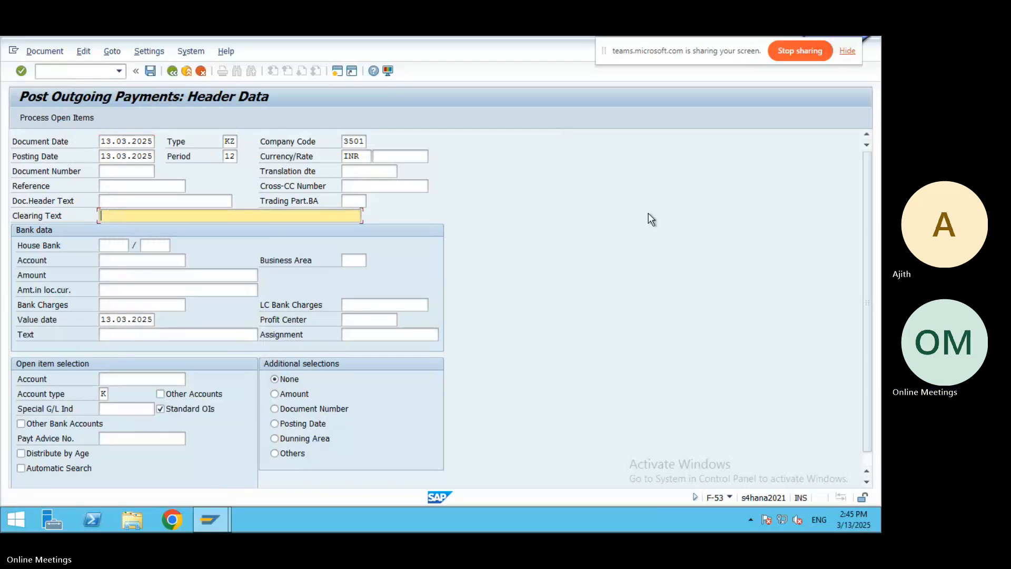
{"action": "type", "text": "Payment"}
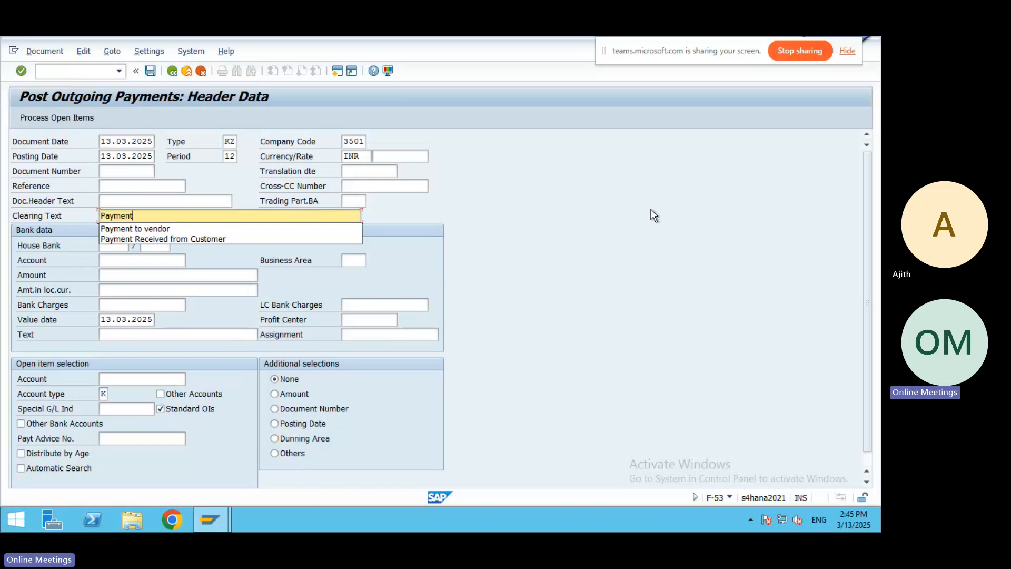
{"action": "type", "text": " to e"}
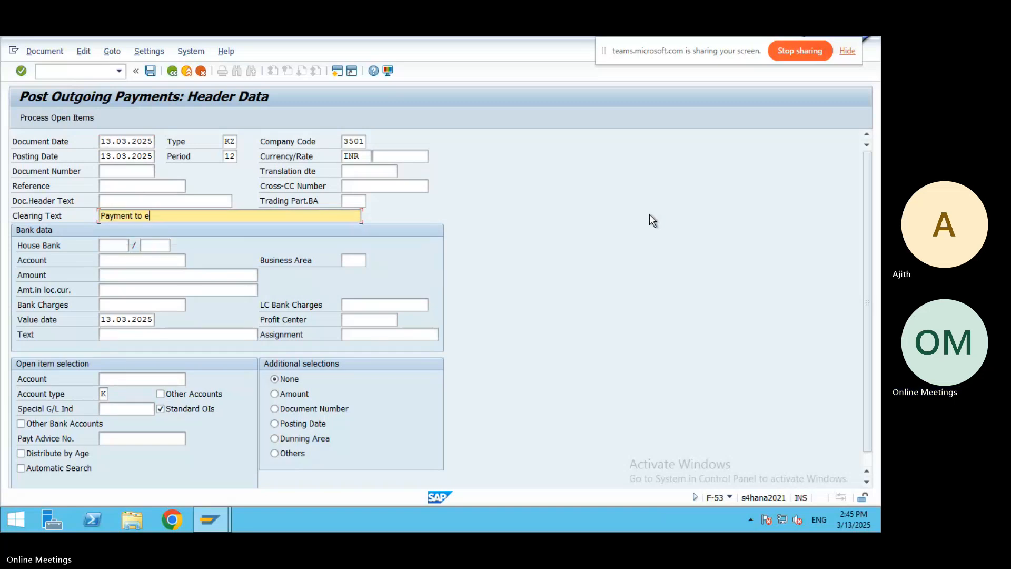
{"action": "key", "text": "BackSpace"}
{"action": "type", "text": "vendor"}
Pick bank G/L account 16, PNB A/c, through the account search help.
{"action": "left_click", "coordinate": [106, 262]}
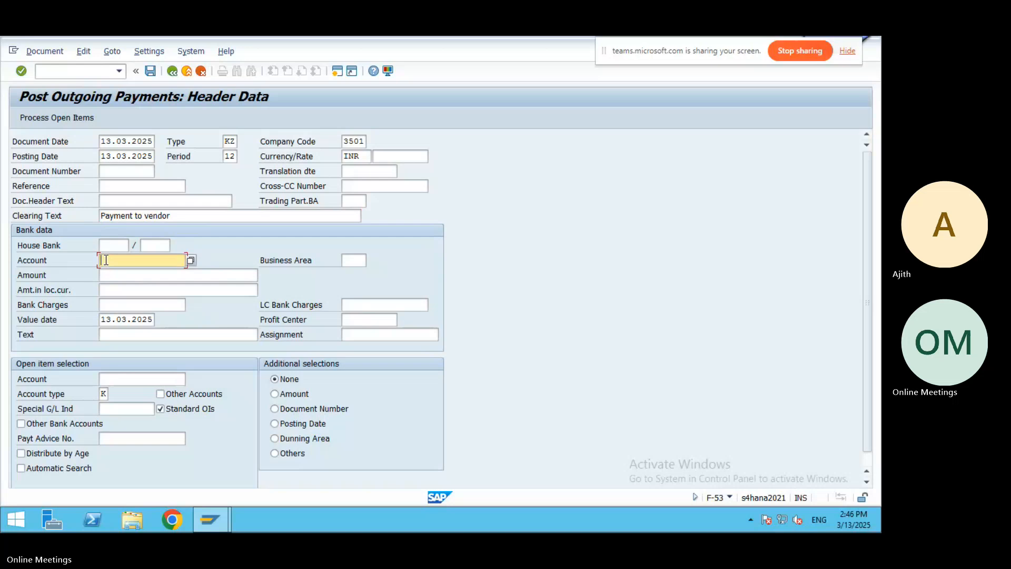
{"action": "left_click", "coordinate": [188, 261]}
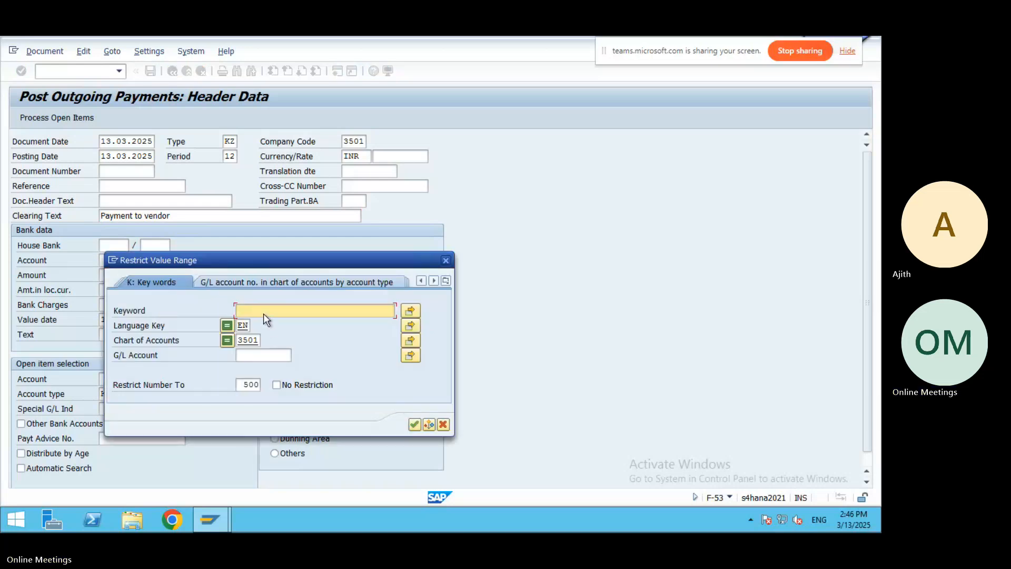
{"action": "type", "text": "A"}
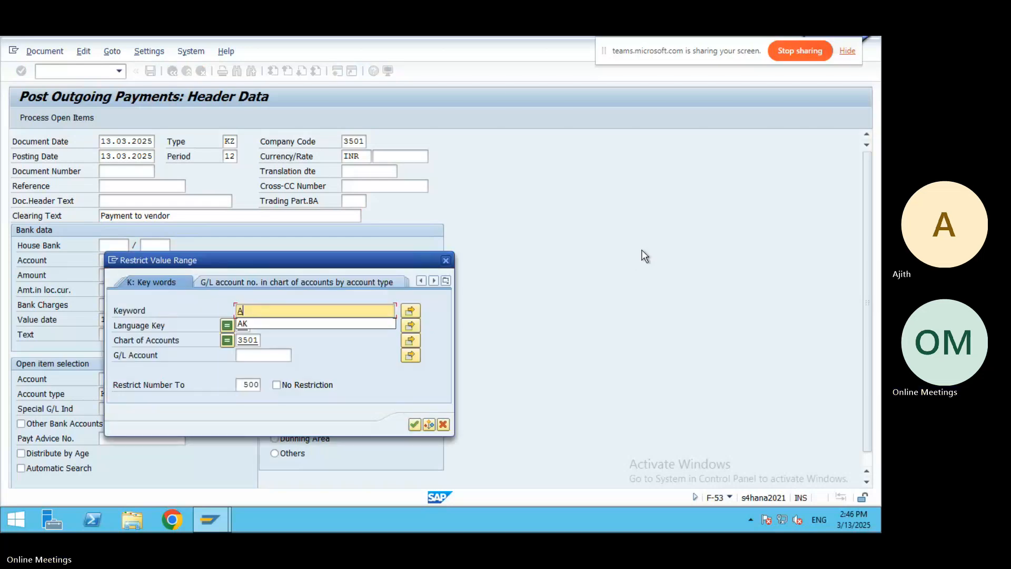
{"action": "type", "text": "K"}
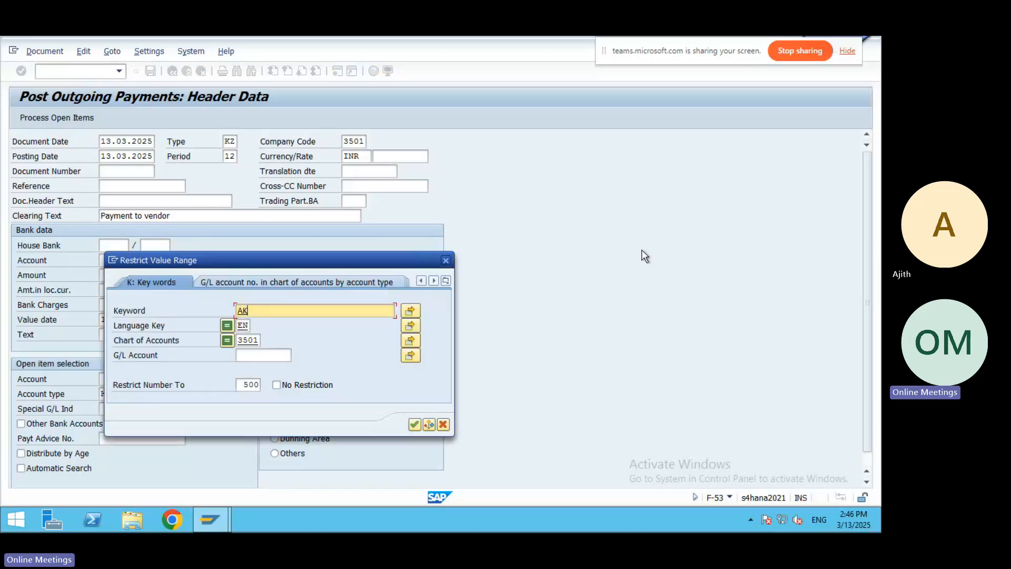
{"action": "left_click", "coordinate": [413, 425]}
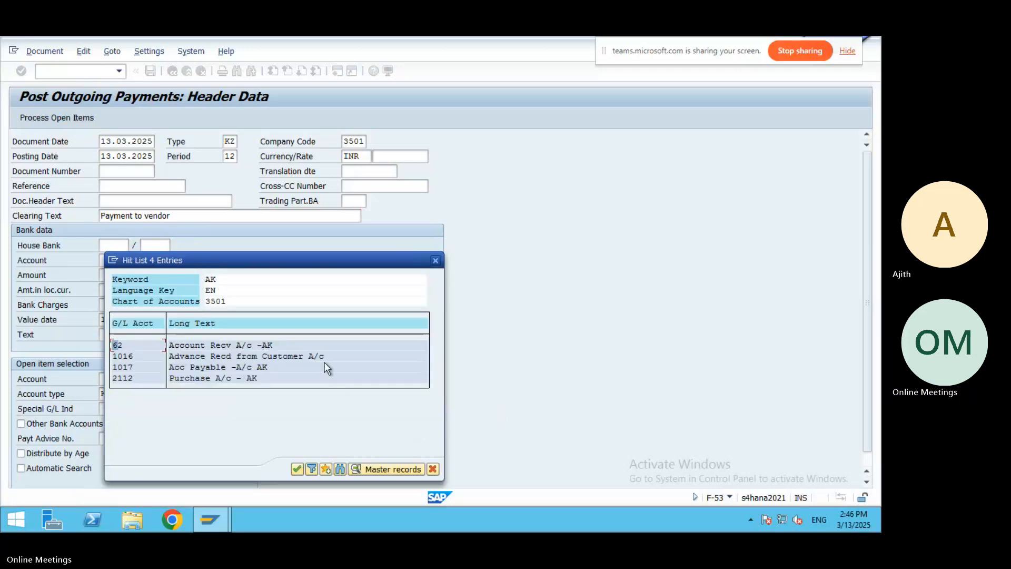
{"action": "left_click", "coordinate": [435, 260]}
{"action": "left_click", "coordinate": [190, 260]}
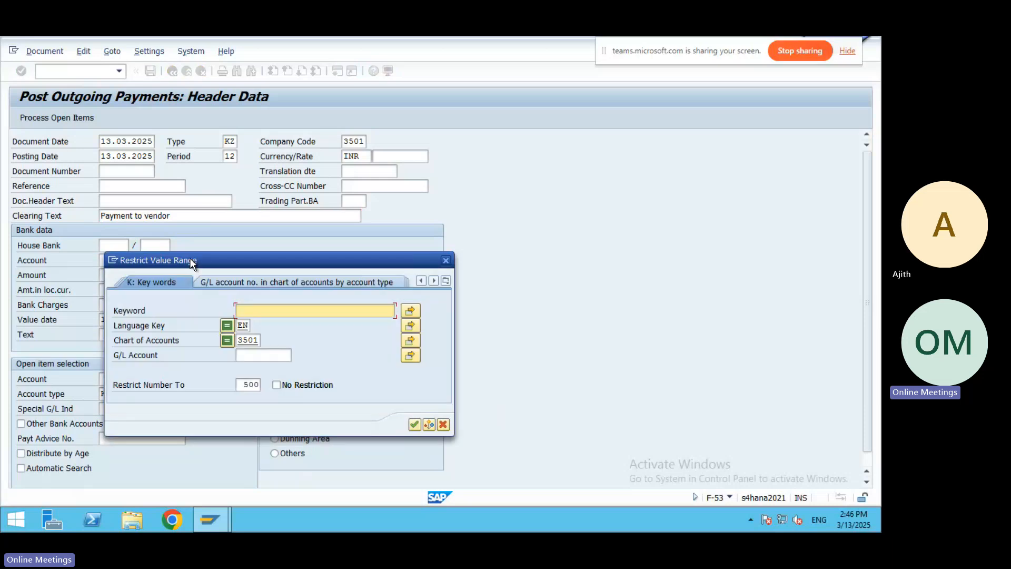
{"action": "left_click", "coordinate": [415, 424]}
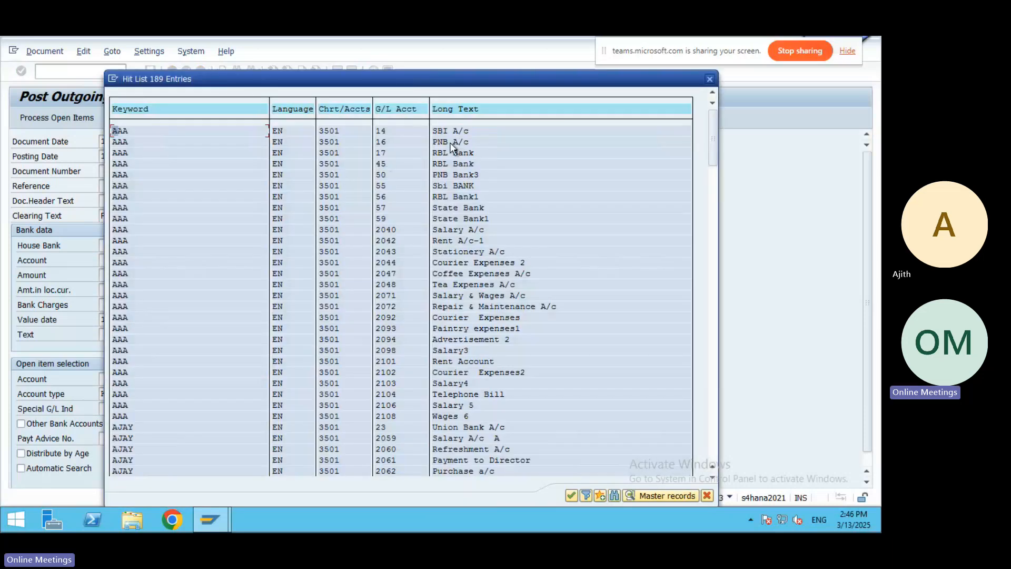
{"action": "double_click", "coordinate": [450, 142]}
Enter payment amount 50000 with the text 'Payment to Vendor'.
{"action": "left_click", "coordinate": [137, 275]}
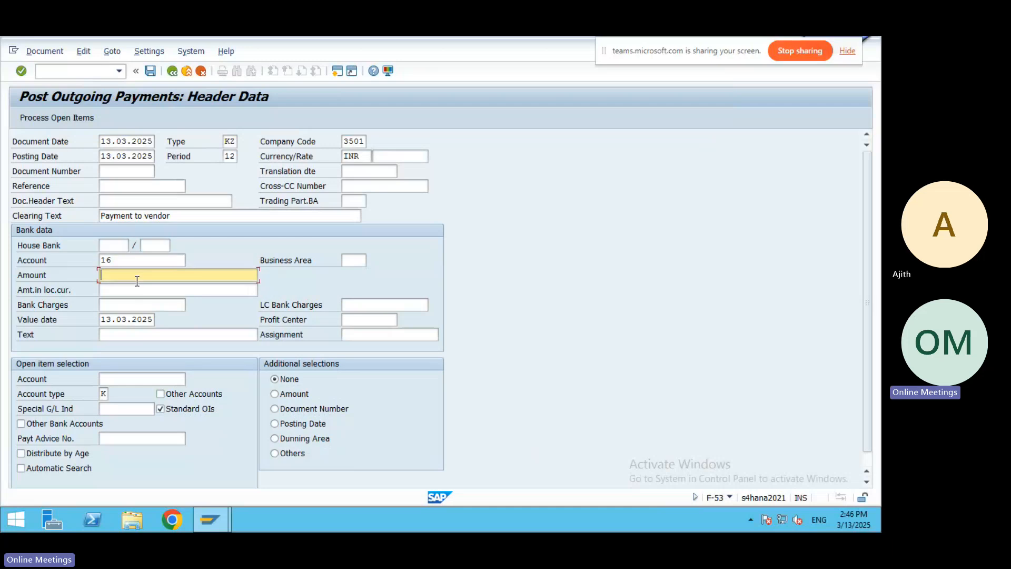
{"action": "type", "text": "50000"}
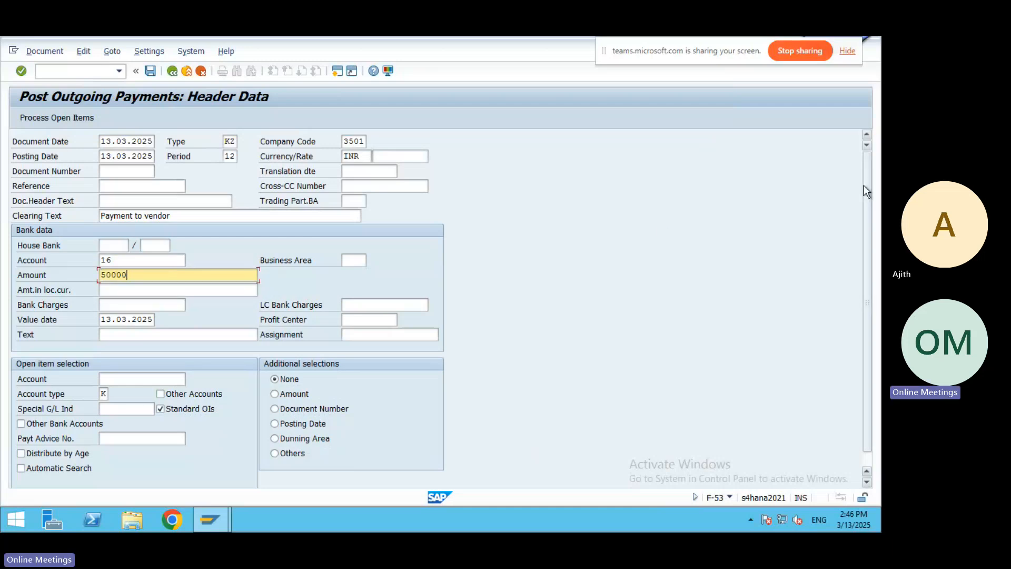
{"action": "left_click", "coordinate": [150, 334]}
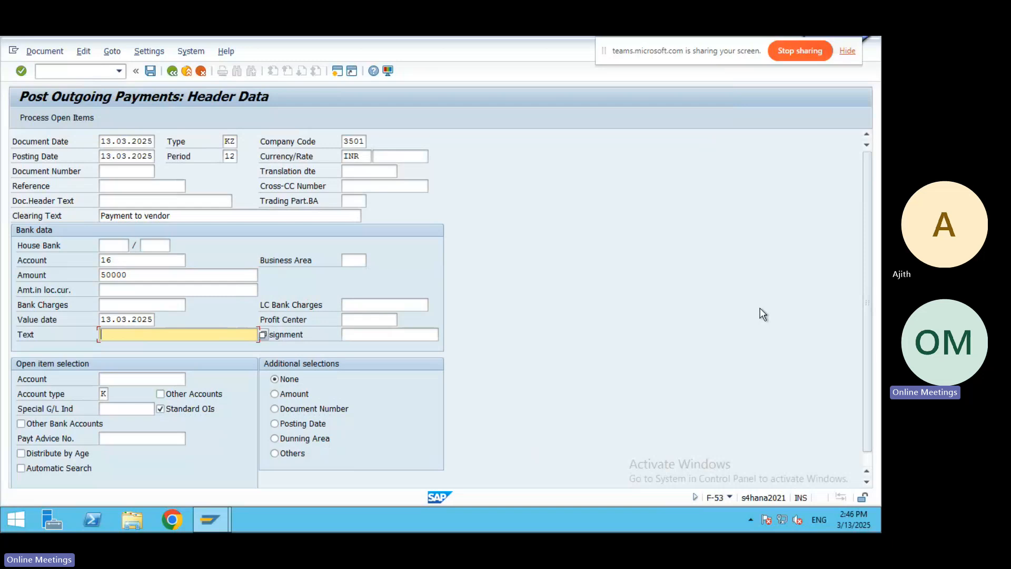
{"action": "type", "text": "Pa"}
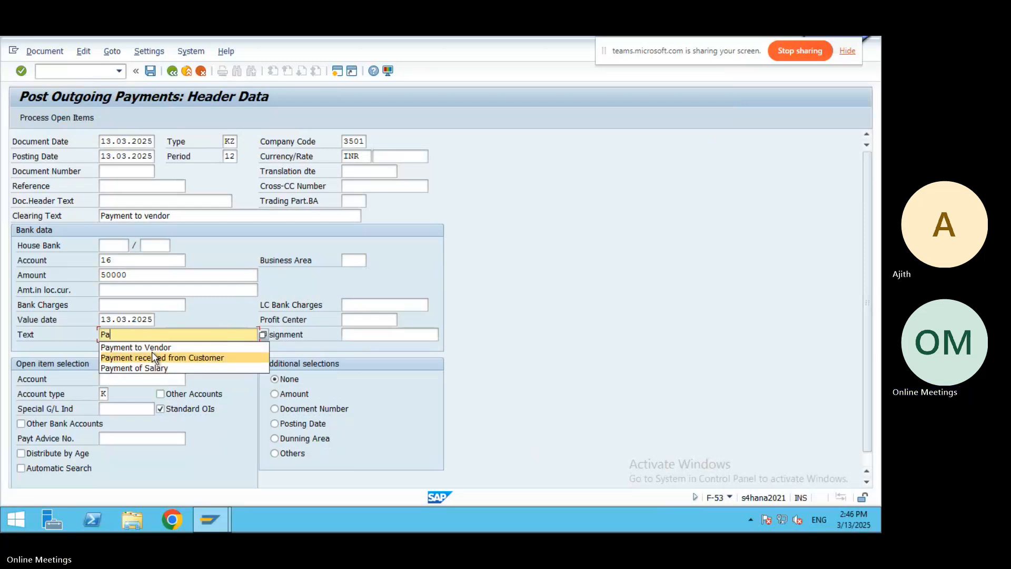
{"action": "left_click", "coordinate": [151, 346]}
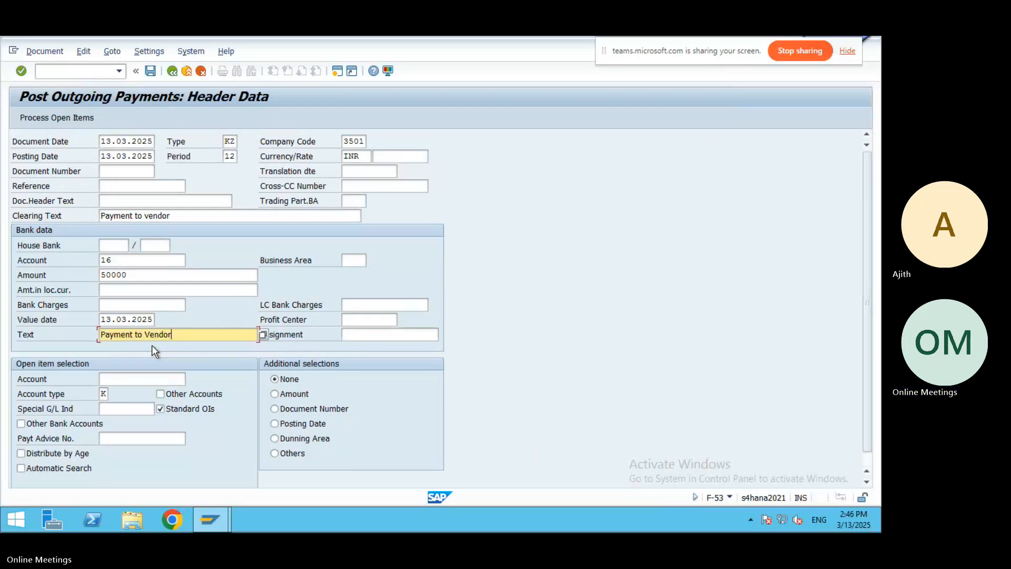
Choose supplier BHEL LTD as the vendor account for open item selection.
{"action": "left_click", "coordinate": [155, 379]}
{"action": "left_click", "coordinate": [191, 379]}
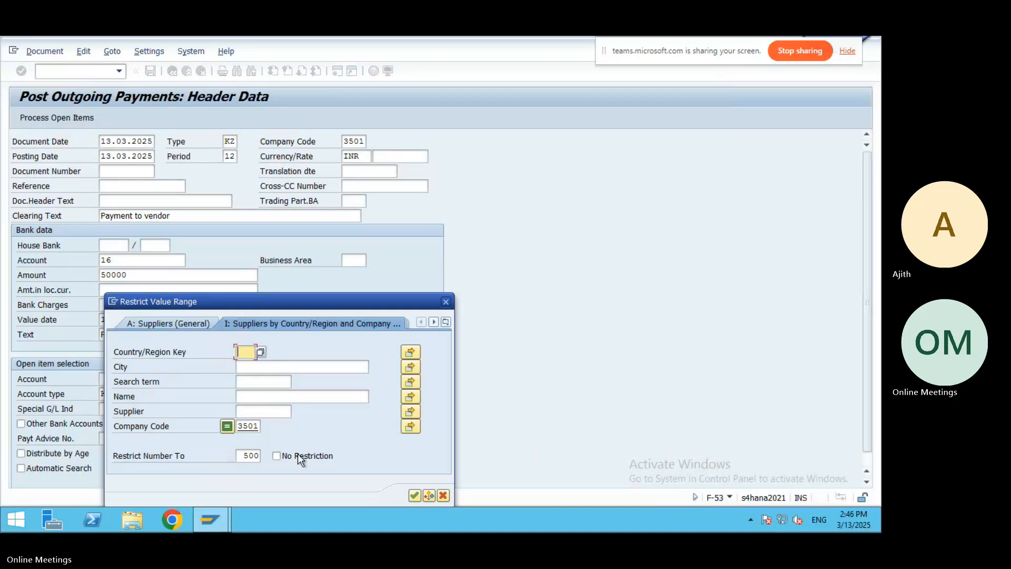
{"action": "left_click", "coordinate": [414, 495]}
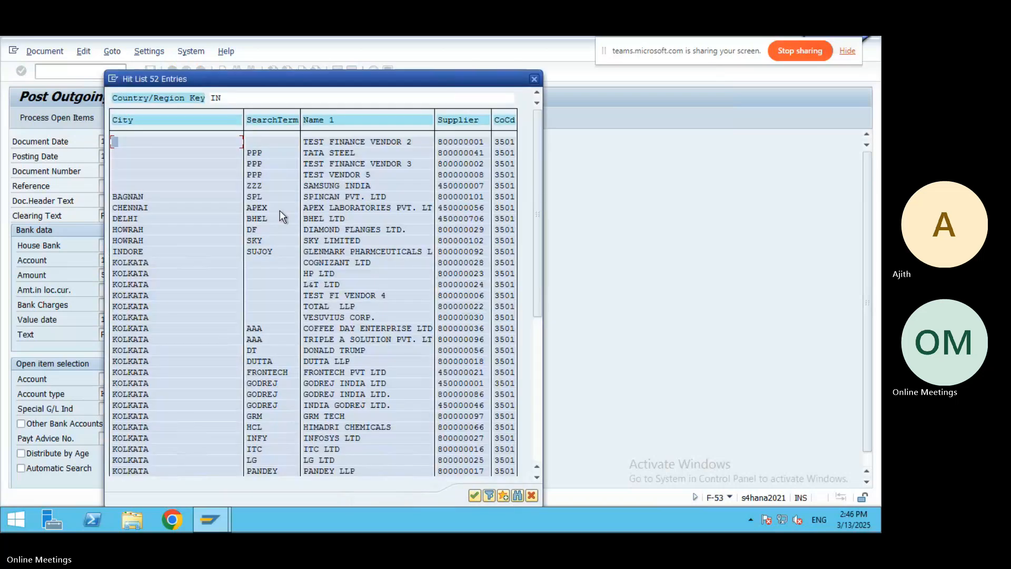
{"action": "double_click", "coordinate": [262, 217]}
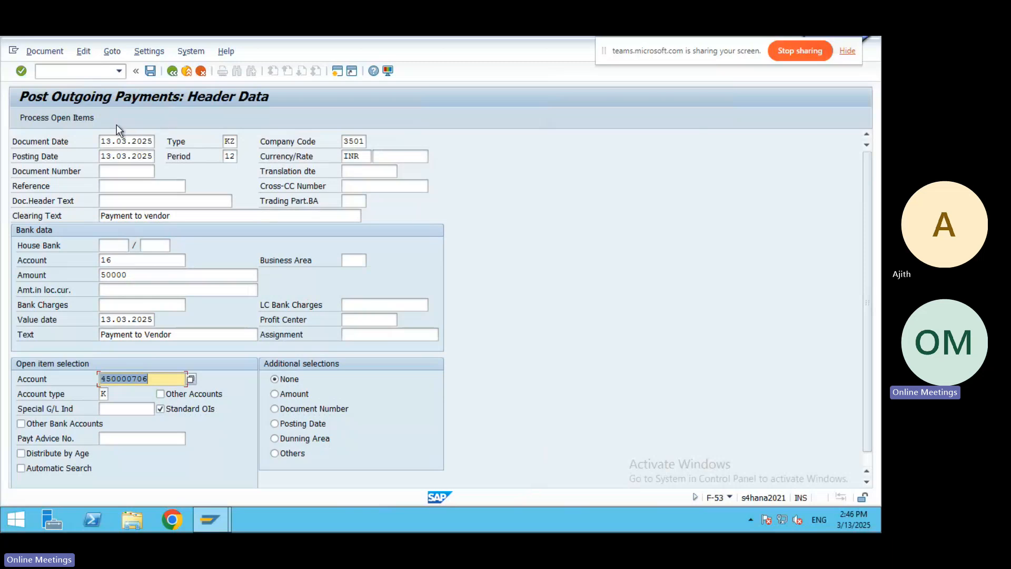
Process BHEL Ltd's open items, simulate, and post the payment as document 50066.
{"action": "left_click", "coordinate": [62, 121]}
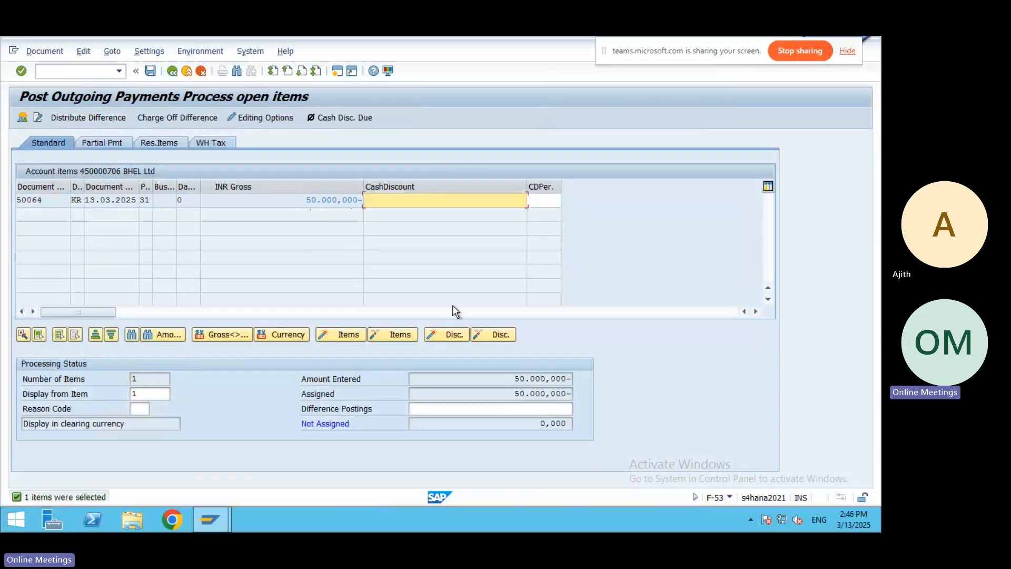
{"action": "left_click", "coordinate": [58, 52]}
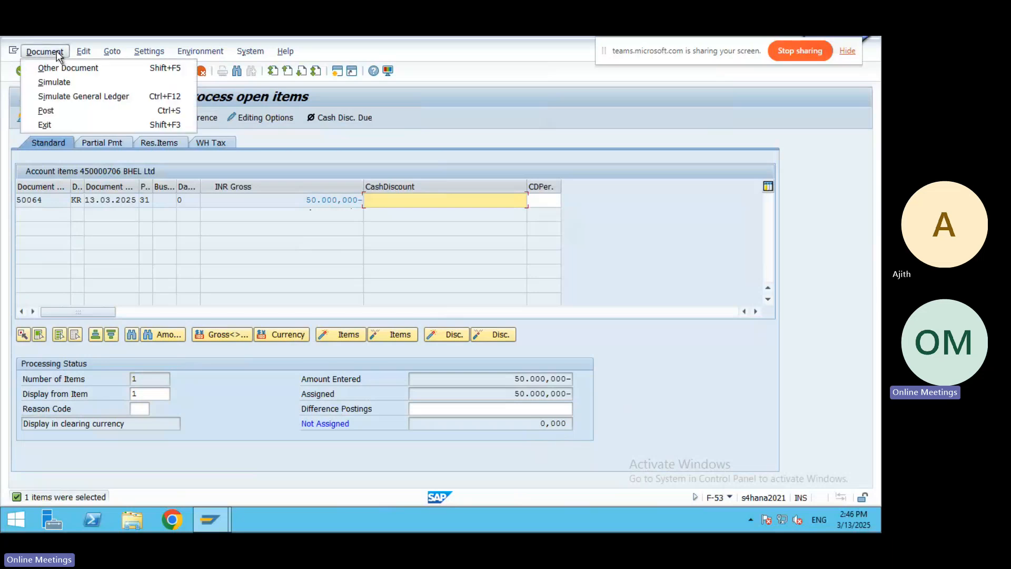
{"action": "left_click", "coordinate": [57, 79]}
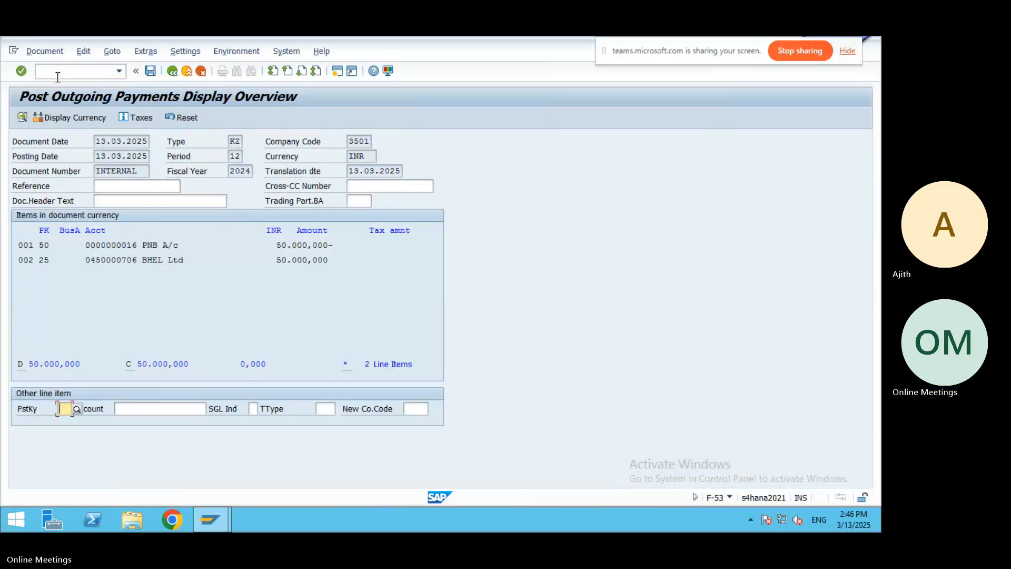
{"action": "left_click", "coordinate": [150, 72]}
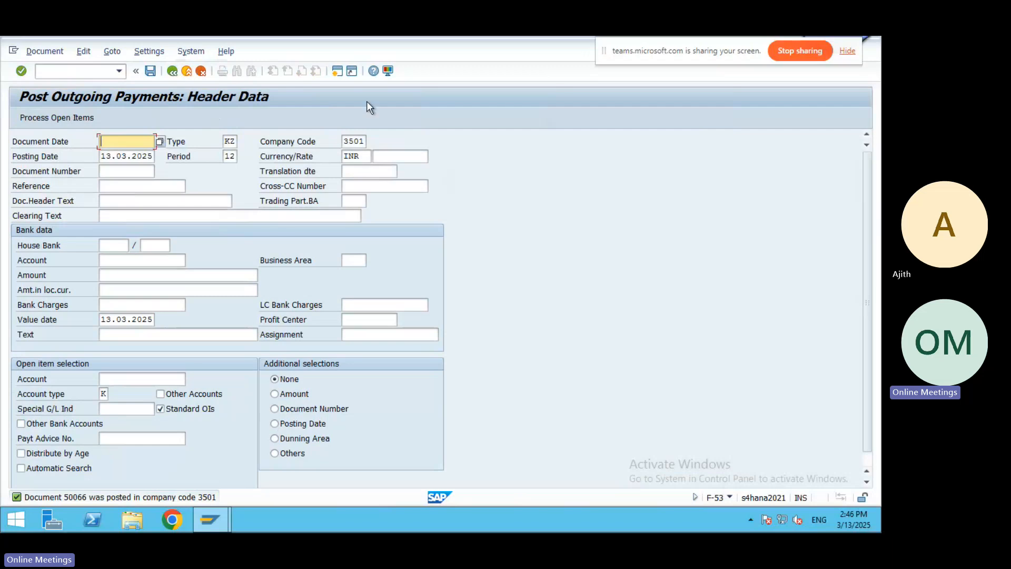
Check the Word notes briefly, then return to the SAP session.
{"action": "mouse_move", "coordinate": [460, 37]}
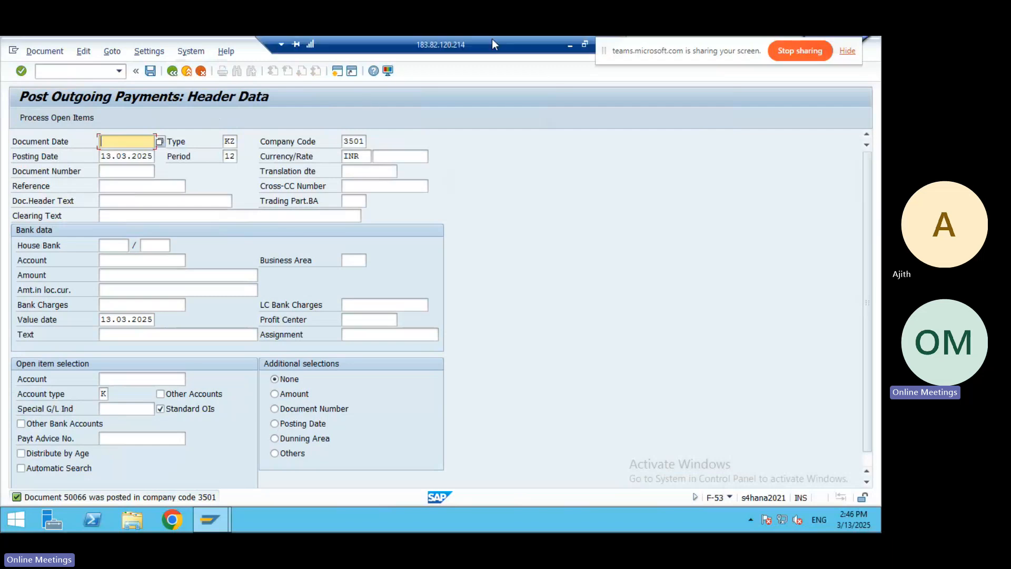
{"action": "left_click", "coordinate": [568, 45]}
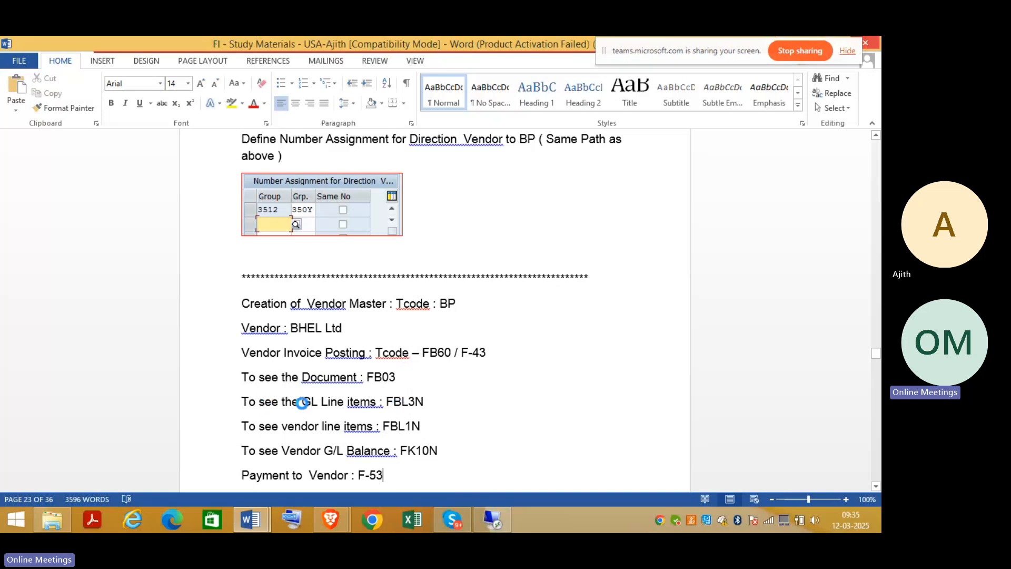
{"action": "left_click", "coordinate": [492, 519]}
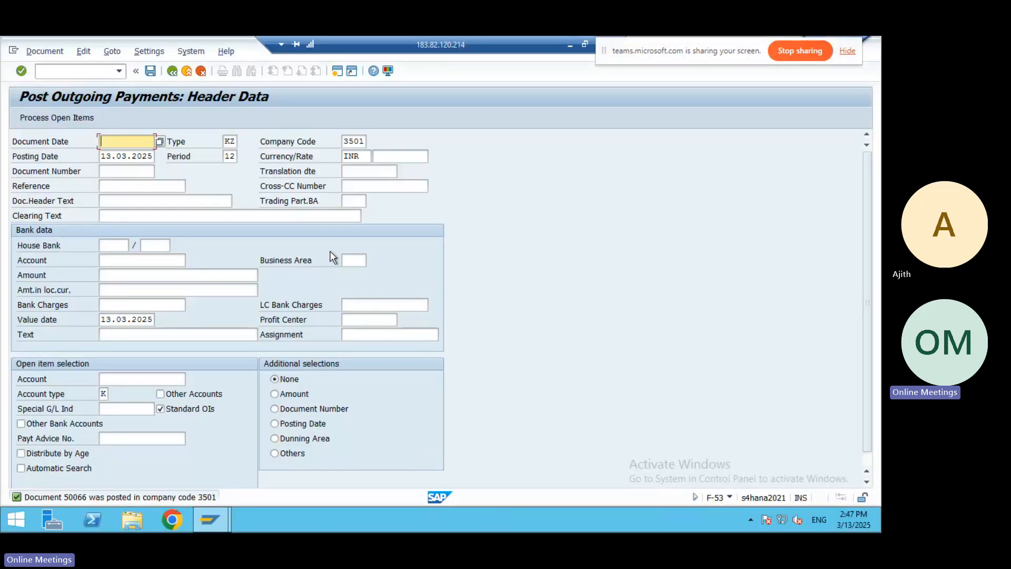
{"action": "left_click", "coordinate": [48, 68]}
Run FBL3N on G/L account 1017 for cleared items 50063–50066, netting to 0,000, then go back.
{"action": "type", "text": "/n"}
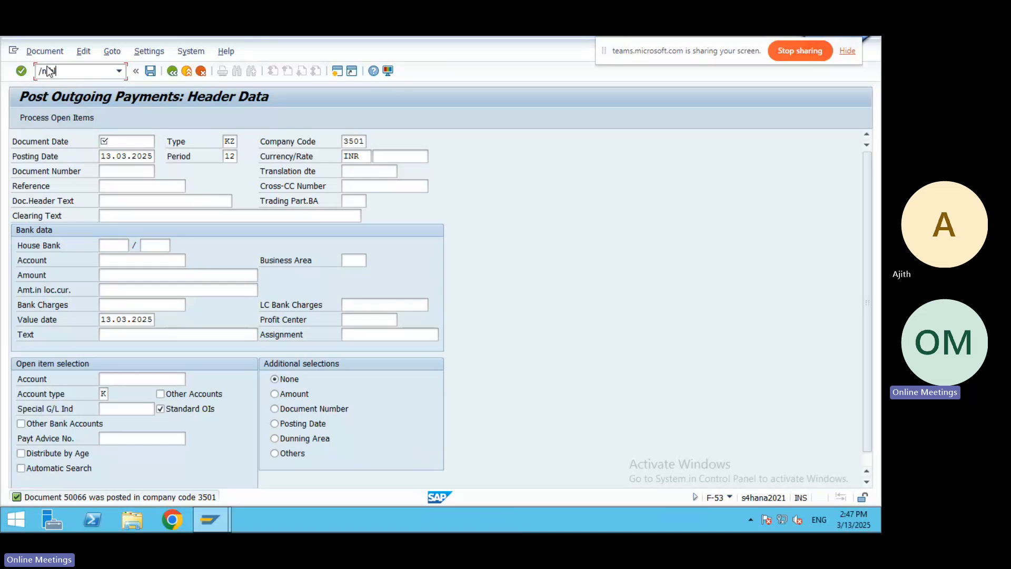
{"action": "type", "text": "f53n"}
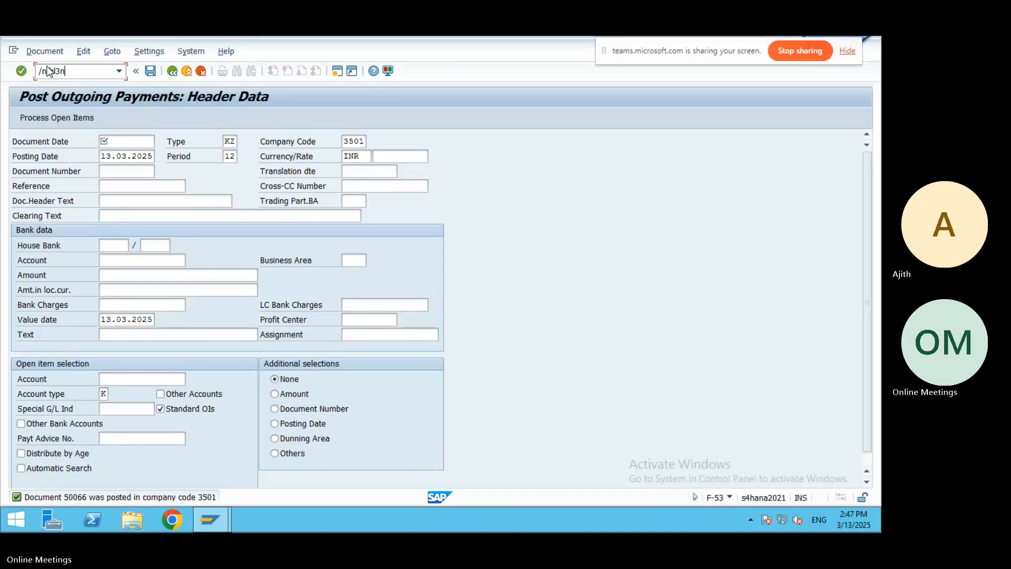
{"action": "key", "text": "Return"}
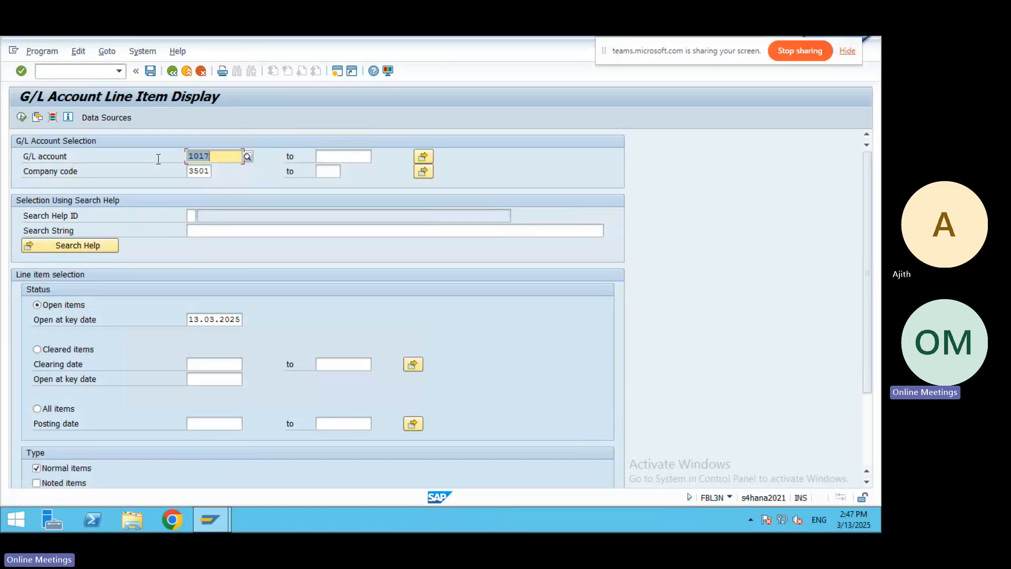
{"action": "left_click", "coordinate": [21, 117]}
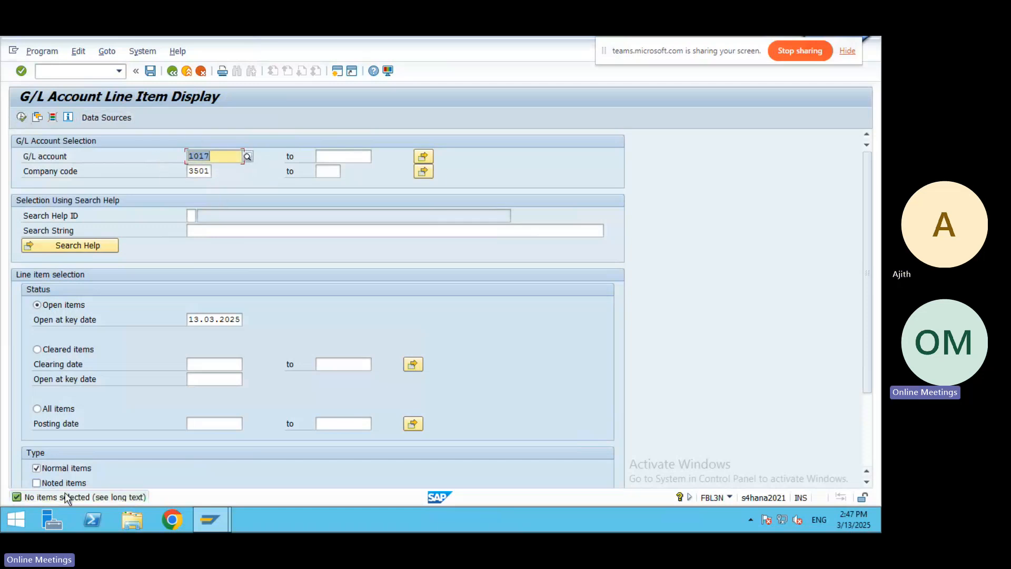
{"action": "left_click", "coordinate": [37, 349]}
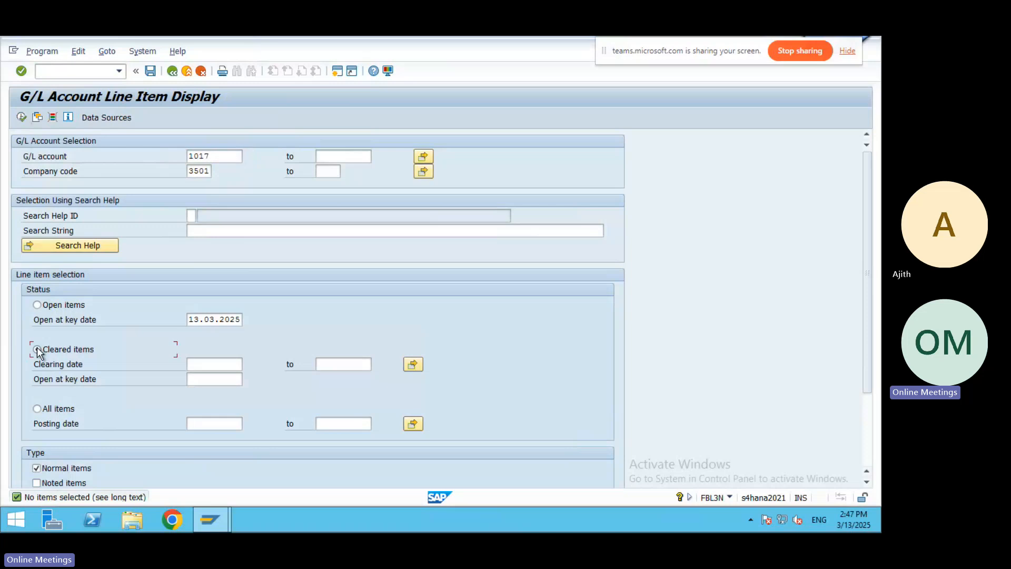
{"action": "left_click", "coordinate": [22, 118]}
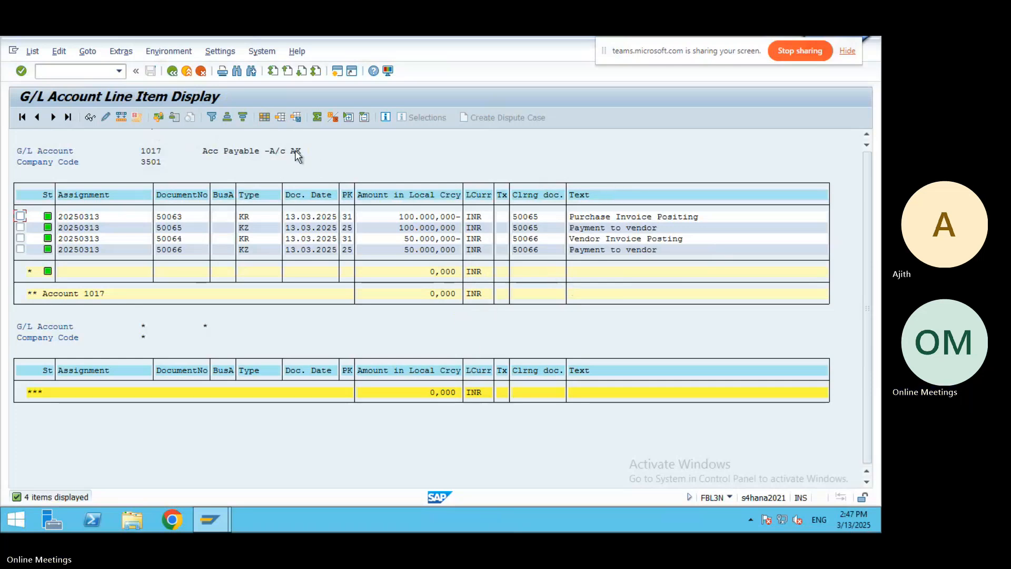
{"action": "left_click", "coordinate": [171, 71]}
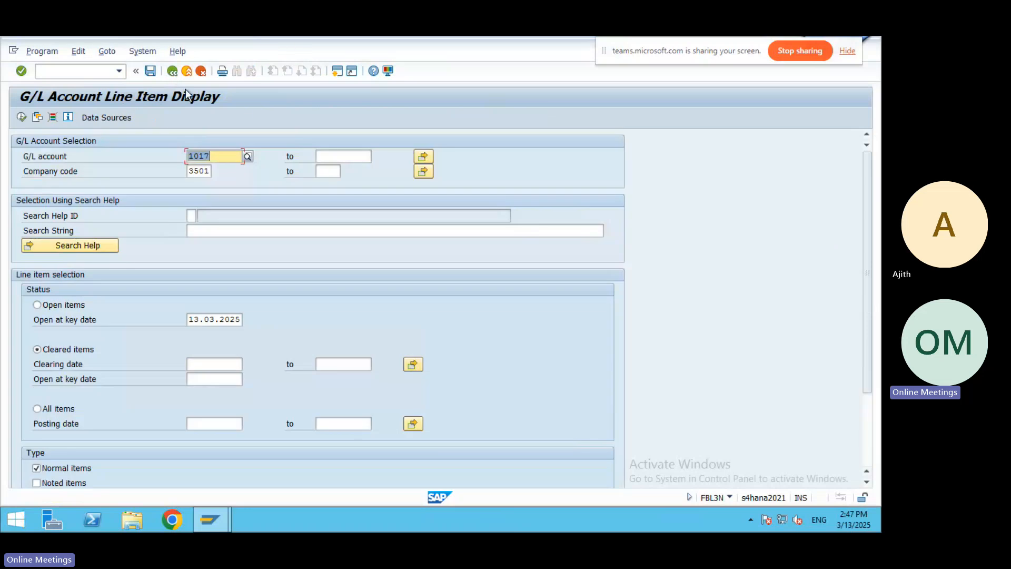
Select G/L account 16, PNB A/c, from chart of accounts 3501.
{"action": "left_click", "coordinate": [247, 155]}
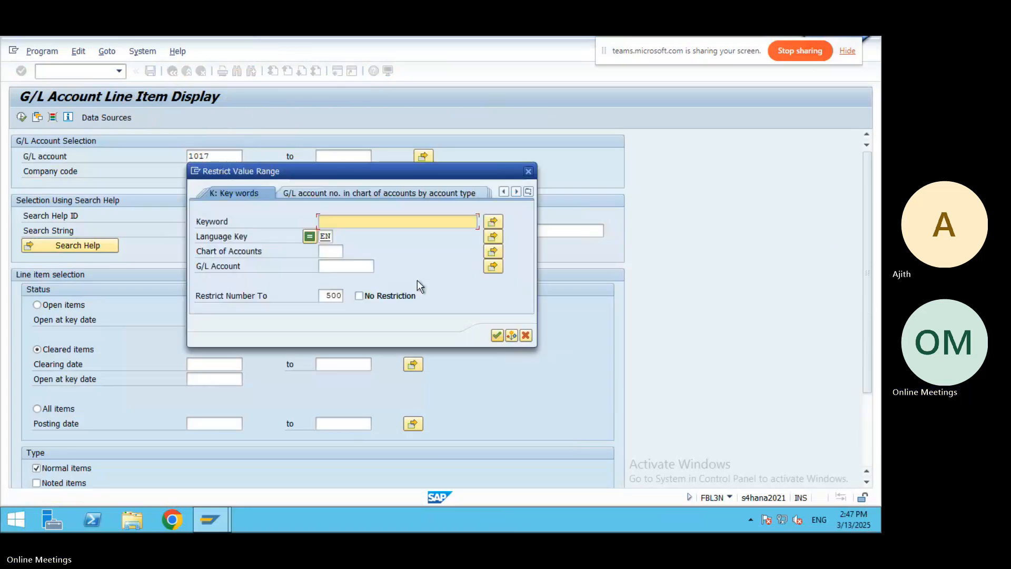
{"action": "left_click", "coordinate": [337, 250]}
{"action": "type", "text": "350"}
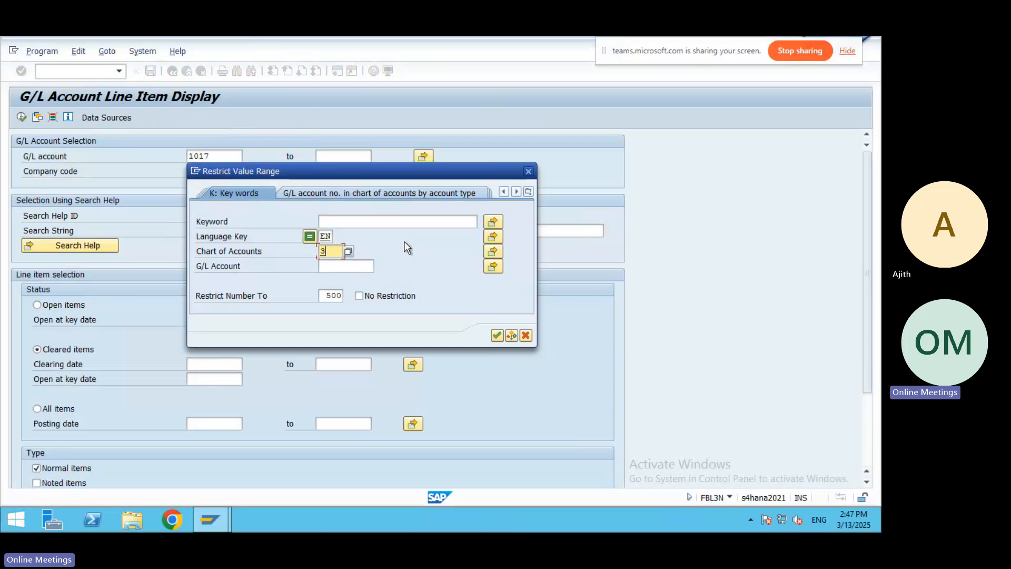
{"action": "type", "text": "1"}
{"action": "left_click", "coordinate": [493, 335]}
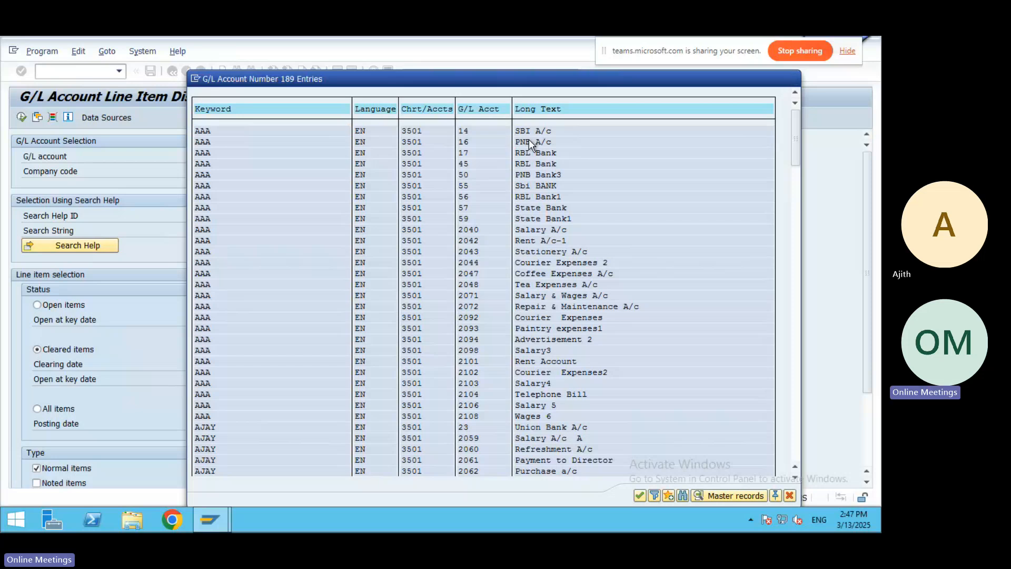
{"action": "double_click", "coordinate": [528, 141]}
List all items of account 16, showing payments 50065 and 50066, totalling 323,512,500- INR.
{"action": "left_click", "coordinate": [21, 118]}
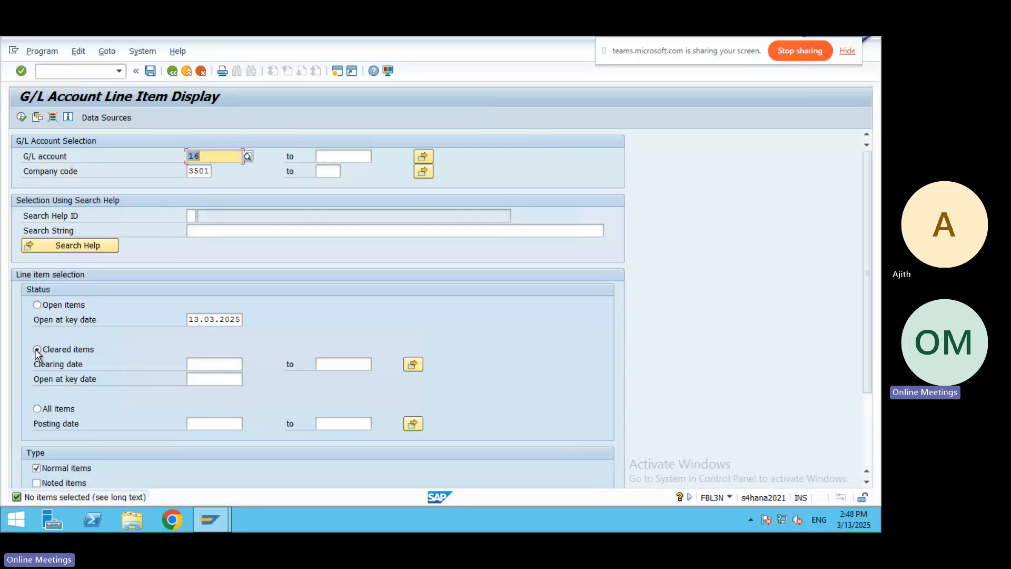
{"action": "left_click", "coordinate": [37, 409]}
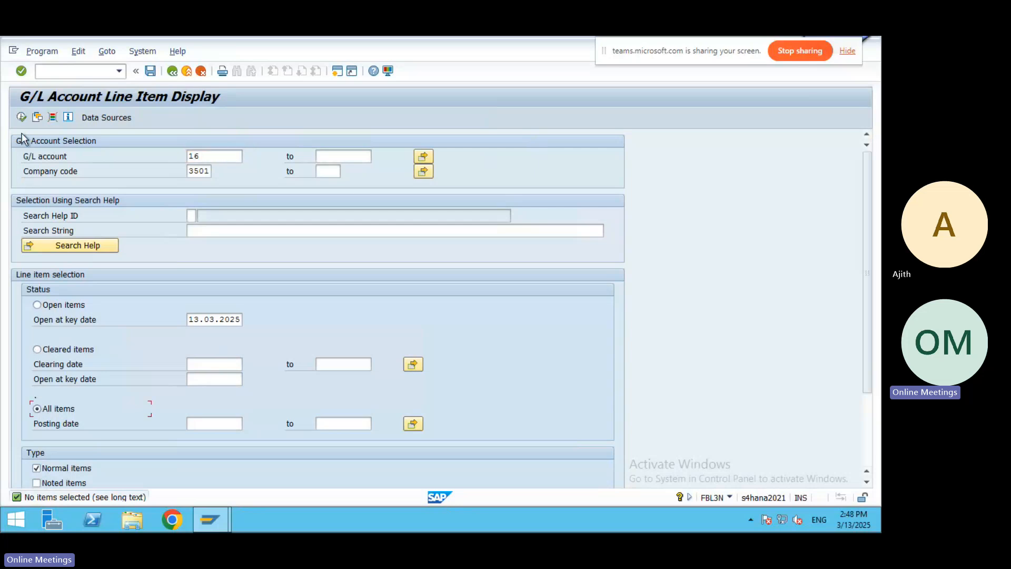
{"action": "left_click", "coordinate": [21, 117]}
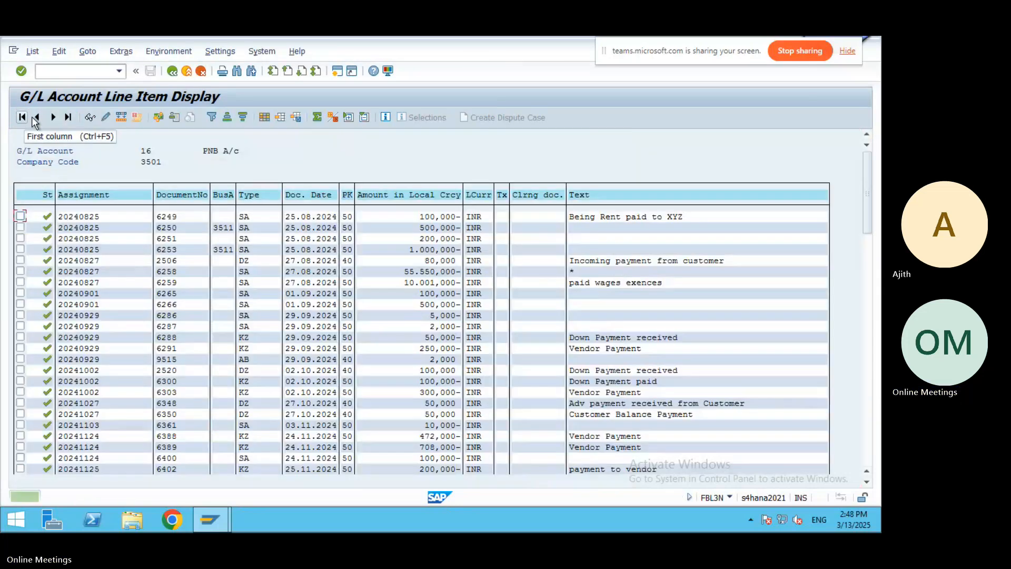
{"action": "left_click_drag", "start_coordinate": [868, 211], "coordinate": [867, 445]}
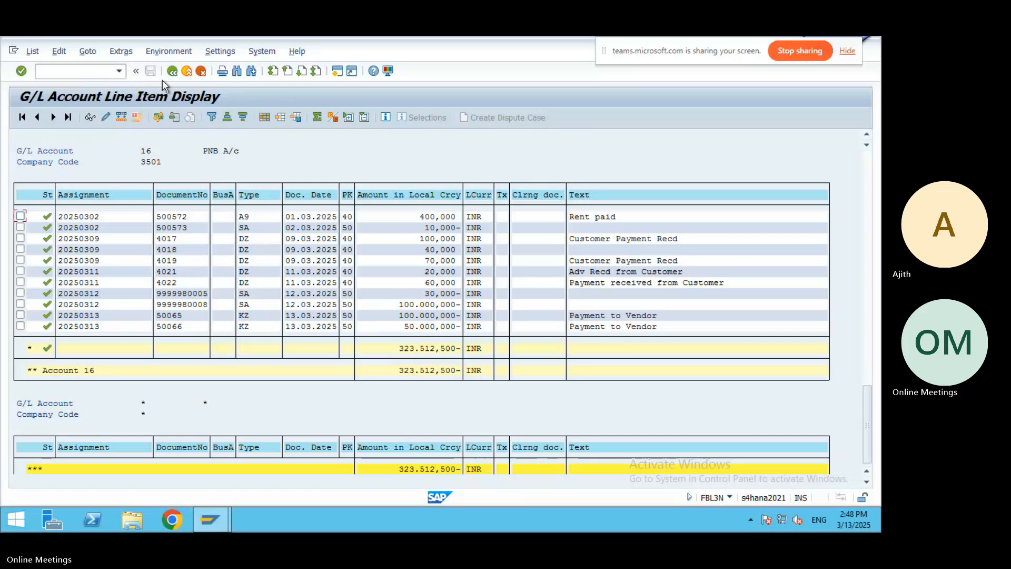
Open FBL1N and choose BHEL LTD as the vendor account.
{"action": "left_click", "coordinate": [53, 70]}
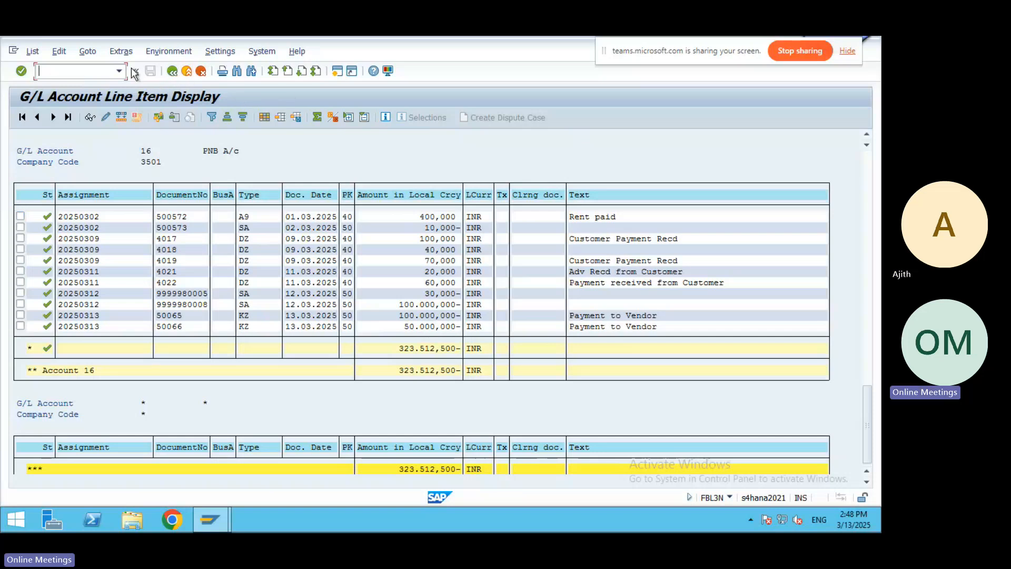
{"action": "type", "text": "/nfbl1n"}
{"action": "key", "text": "Return"}
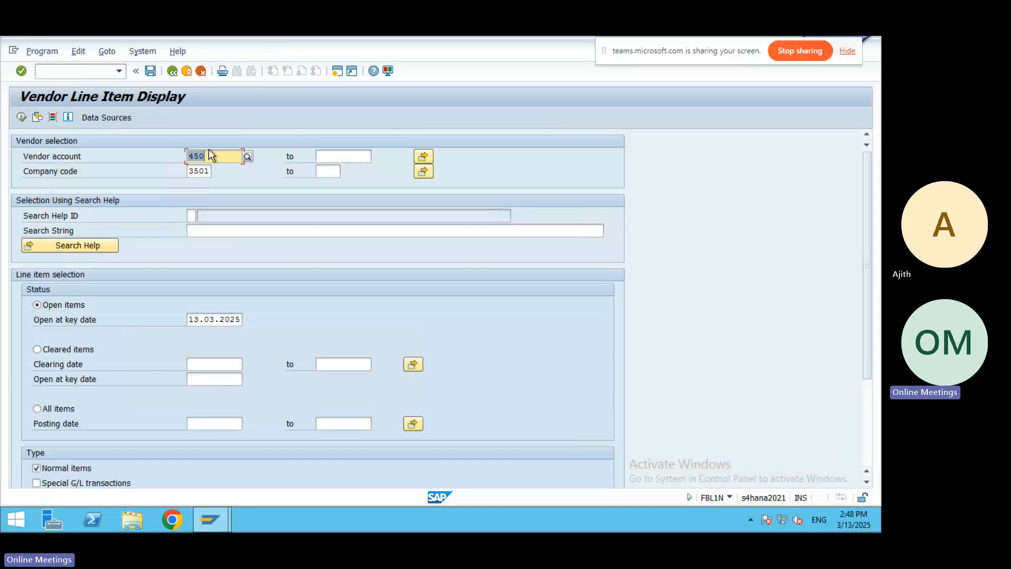
{"action": "left_click", "coordinate": [248, 157]}
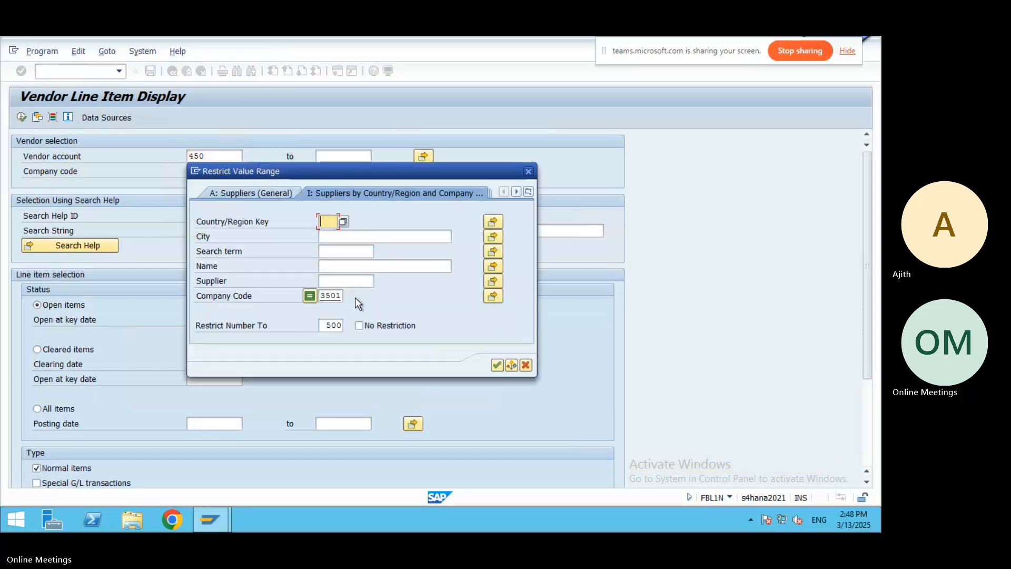
{"action": "left_click", "coordinate": [501, 364]}
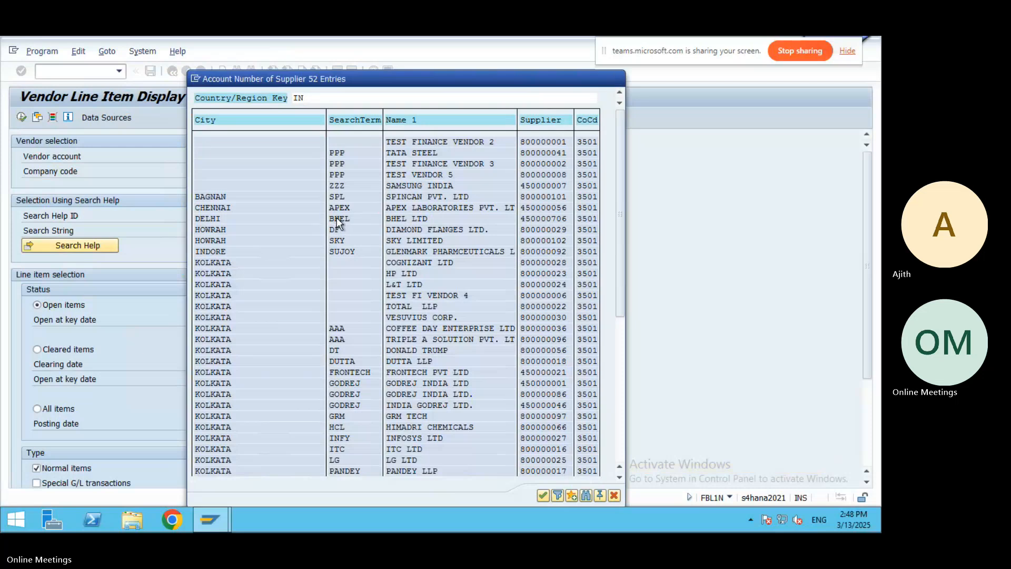
{"action": "double_click", "coordinate": [336, 217]}
Display BHEL Ltd's cleared items 50063–50066, netting to 0,000 INR.
{"action": "left_click", "coordinate": [21, 117]}
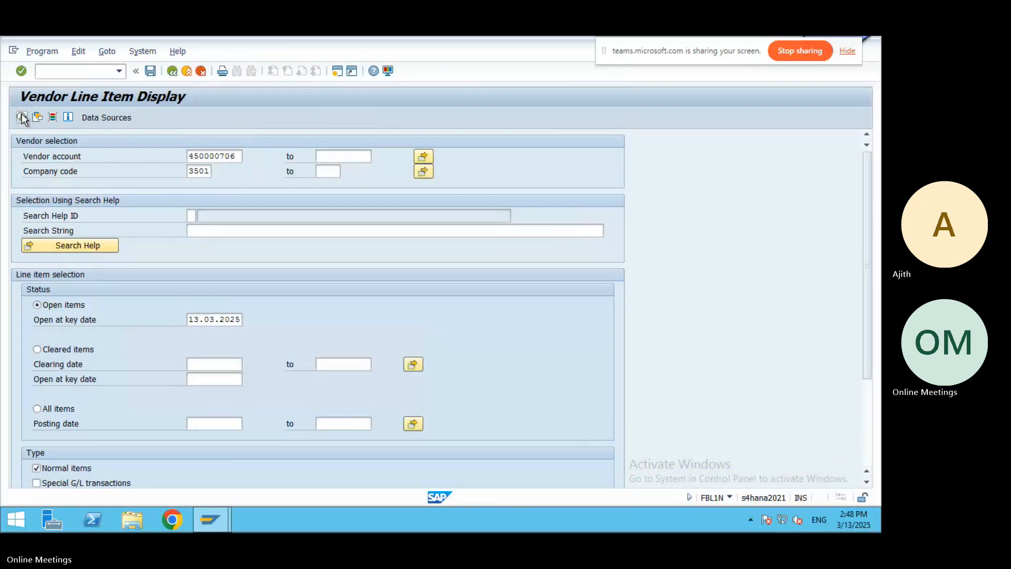
{"action": "left_click", "coordinate": [38, 350]}
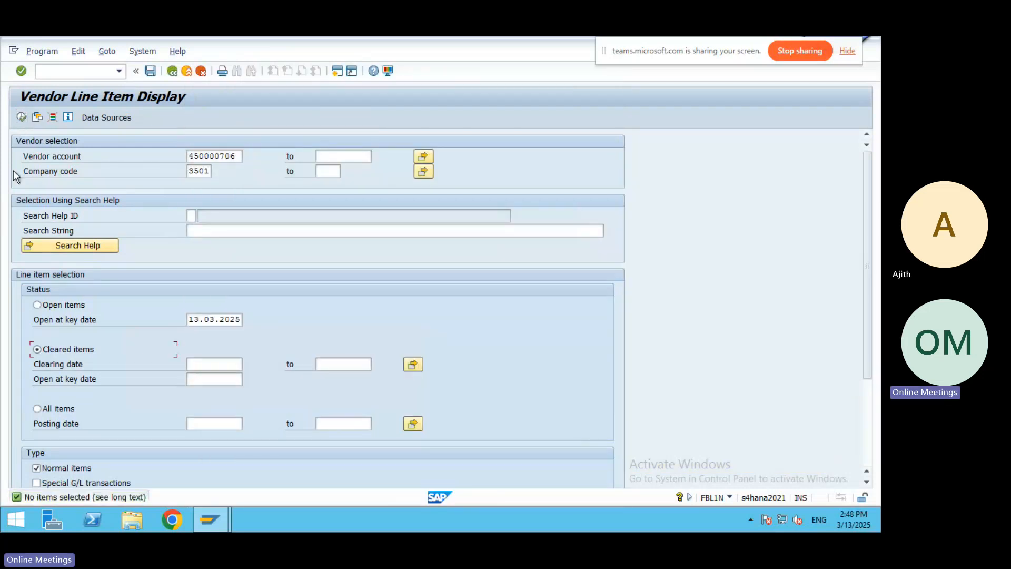
{"action": "left_click", "coordinate": [21, 117]}
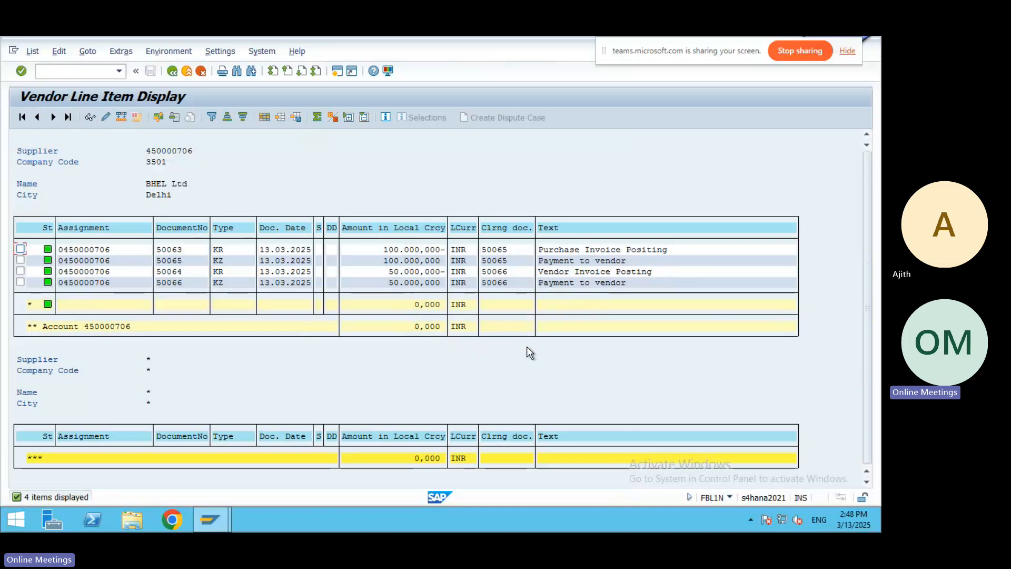
{"action": "left_click", "coordinate": [51, 72]}
{"action": "type", "text": "/nFK10N"}
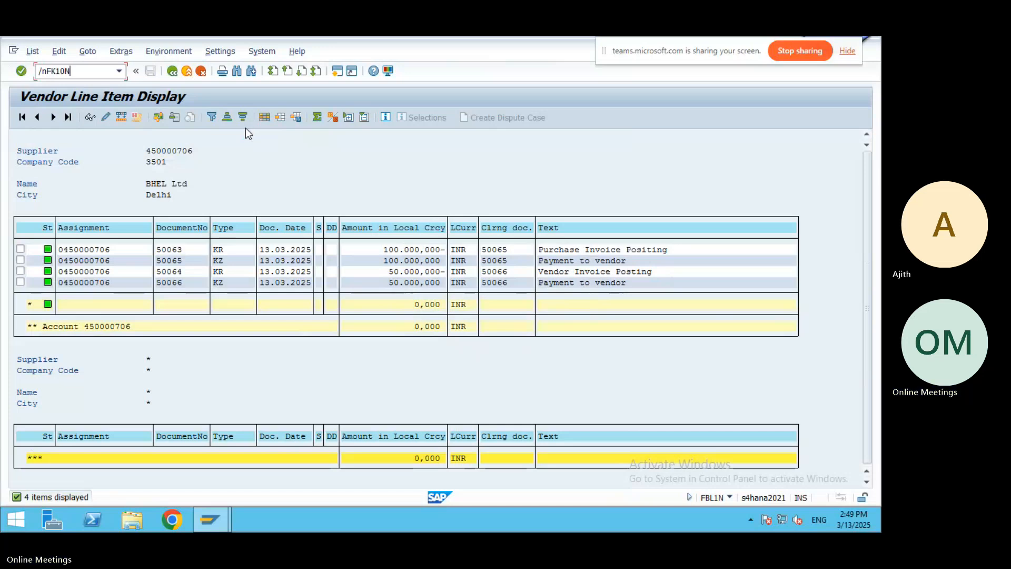
Open FK10N and show BHEL Ltd's 2024 balance: 150,000,000 debit and credit in period 12.
{"action": "key", "text": "Return"}
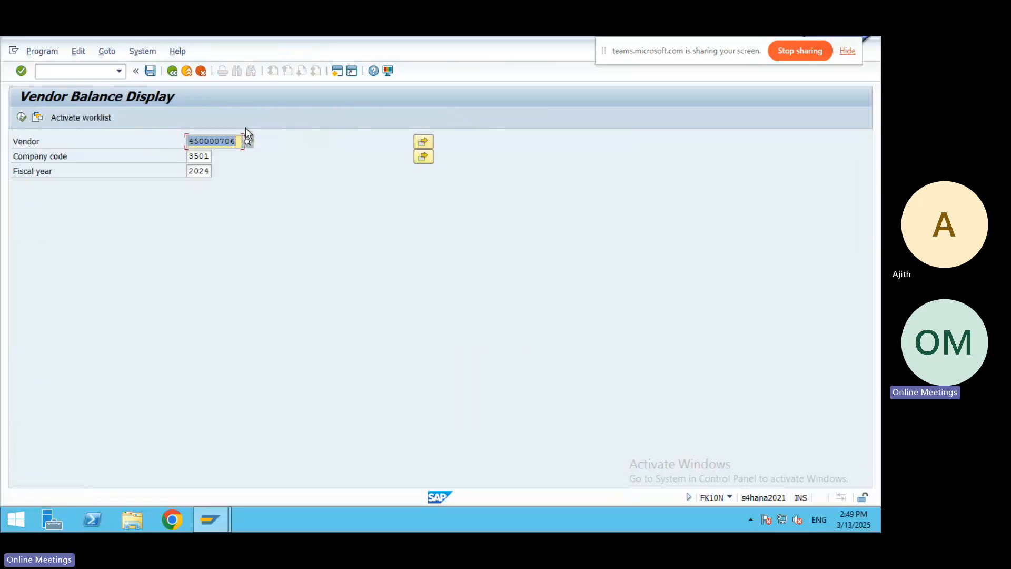
{"action": "left_click", "coordinate": [21, 118]}
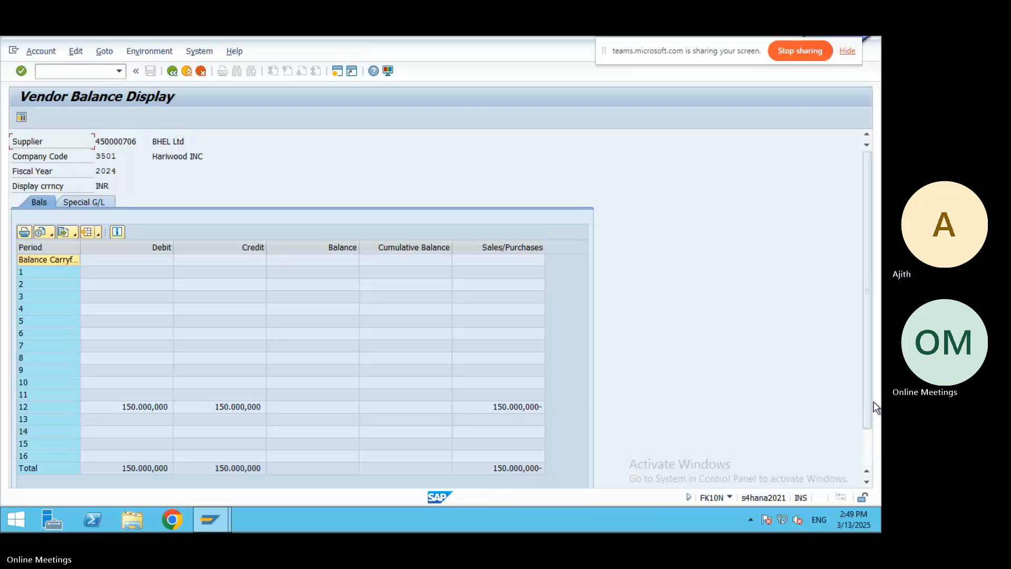
Move the asterisk separator line in the Word notes to just below the F-53 note.
{"action": "mouse_move", "coordinate": [478, 36]}
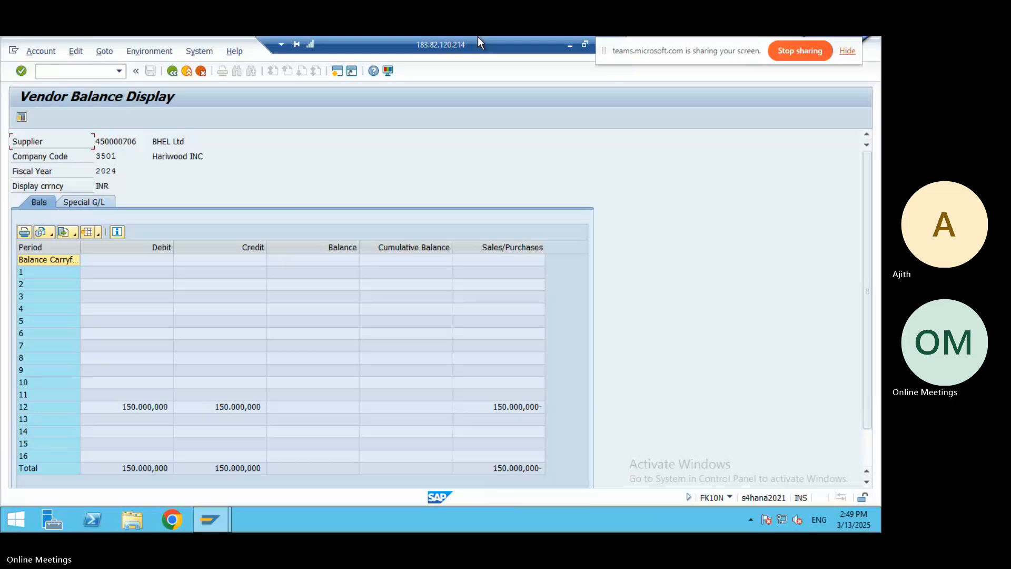
{"action": "left_click", "coordinate": [569, 45]}
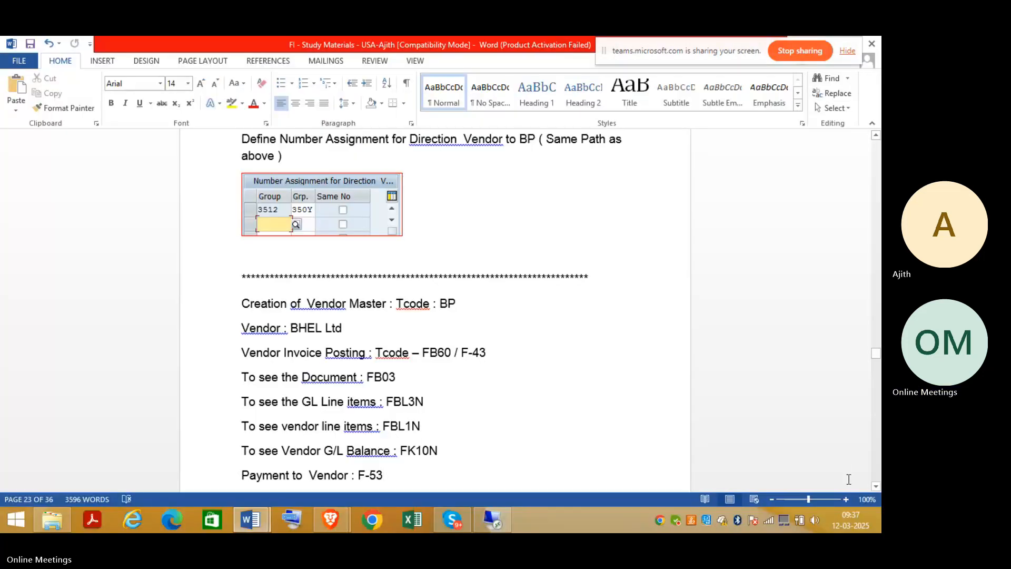
{"action": "left_click", "coordinate": [875, 487]}
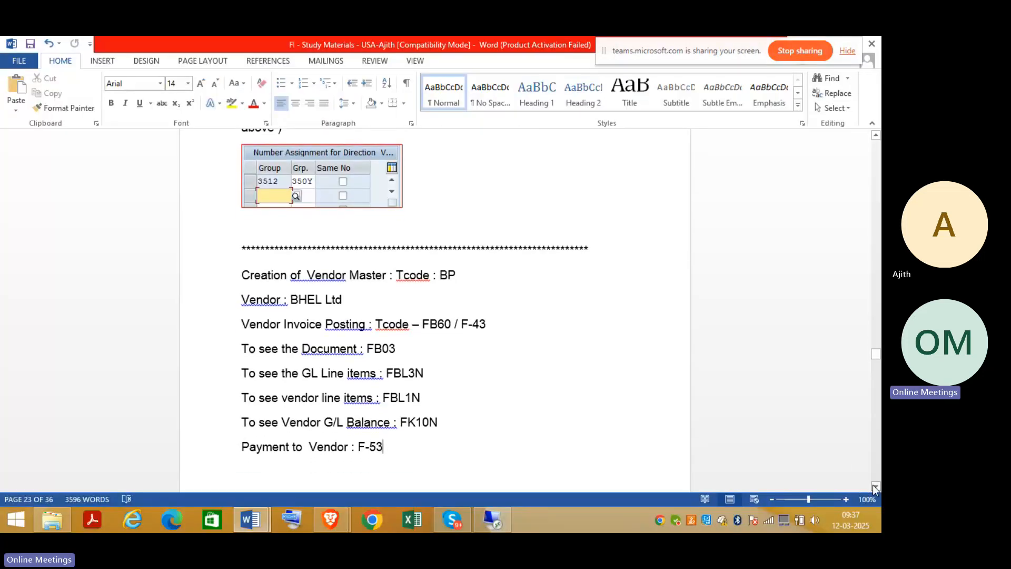
{"action": "left_click", "coordinate": [497, 377]}
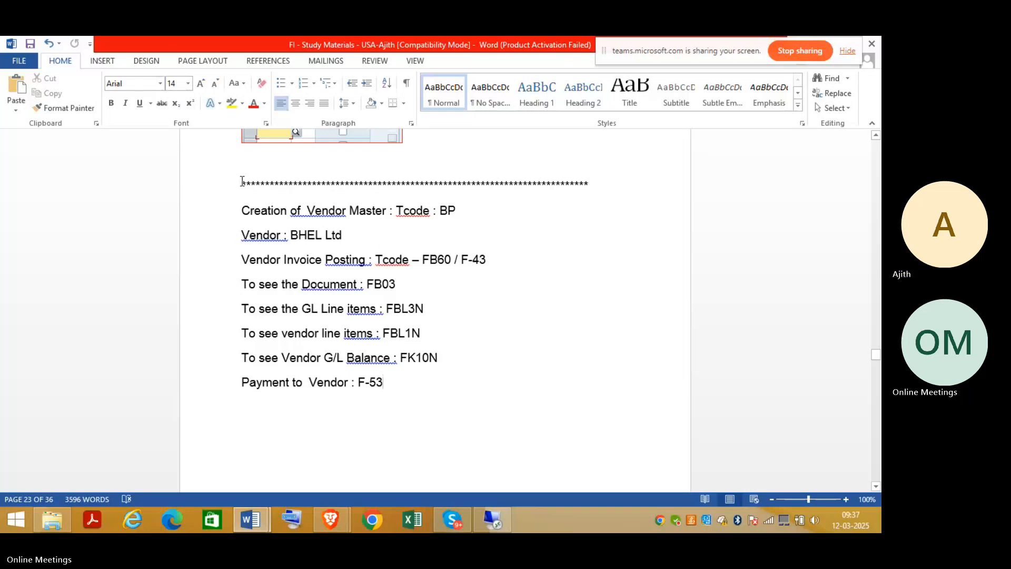
{"action": "left_click_drag", "start_coordinate": [242, 181], "coordinate": [606, 180]}
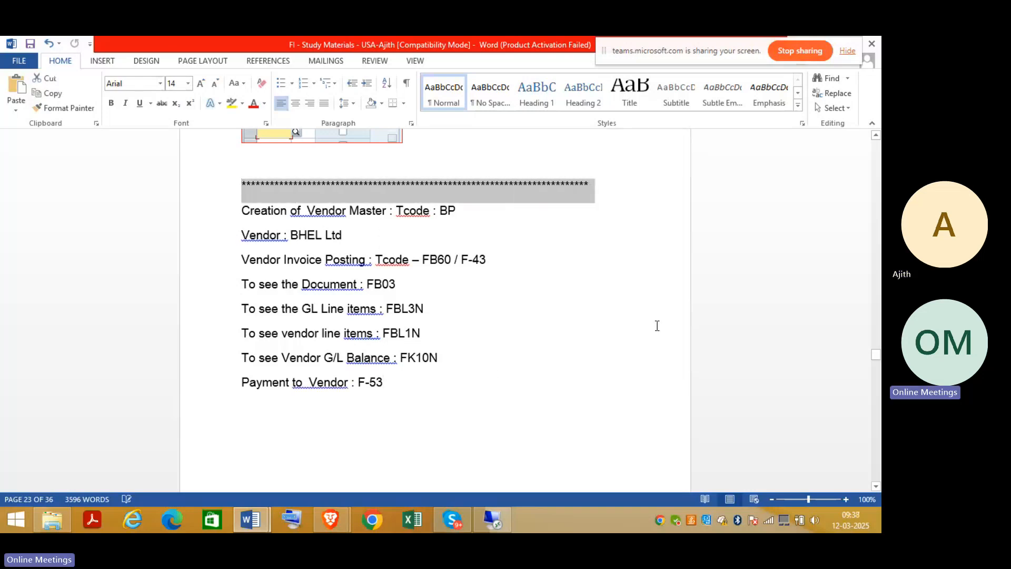
{"action": "key", "text": "Delete"}
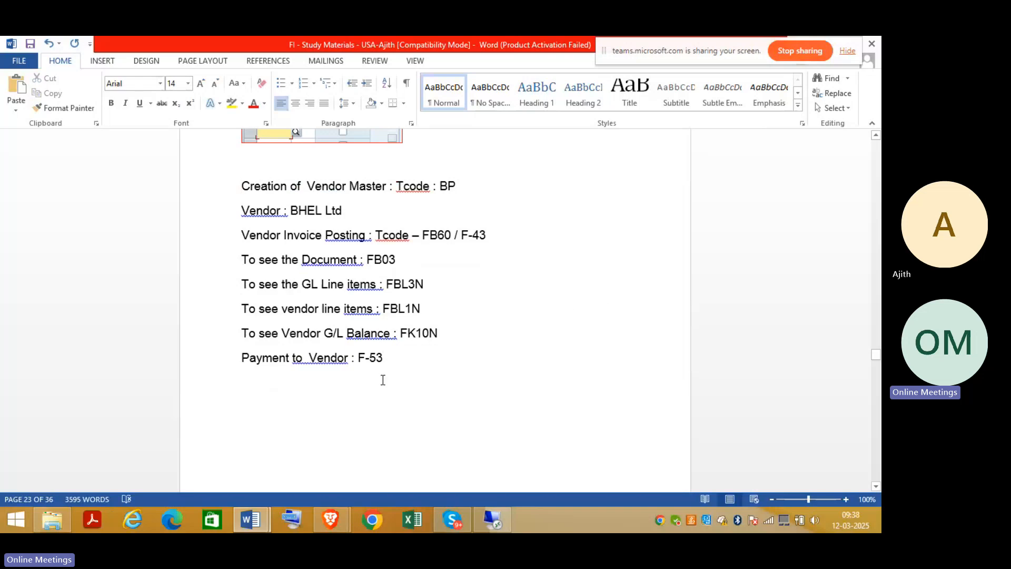
{"action": "left_click", "coordinate": [406, 358]}
{"action": "type", "text": "*************************************************************8"}
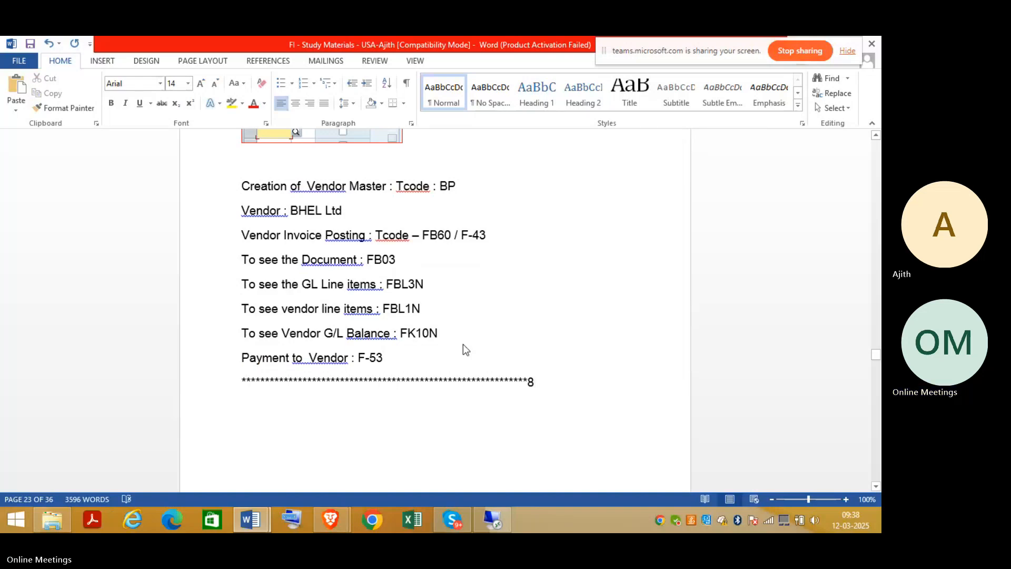
{"action": "key", "text": "BackSpace"}
{"action": "key", "text": "Return"}
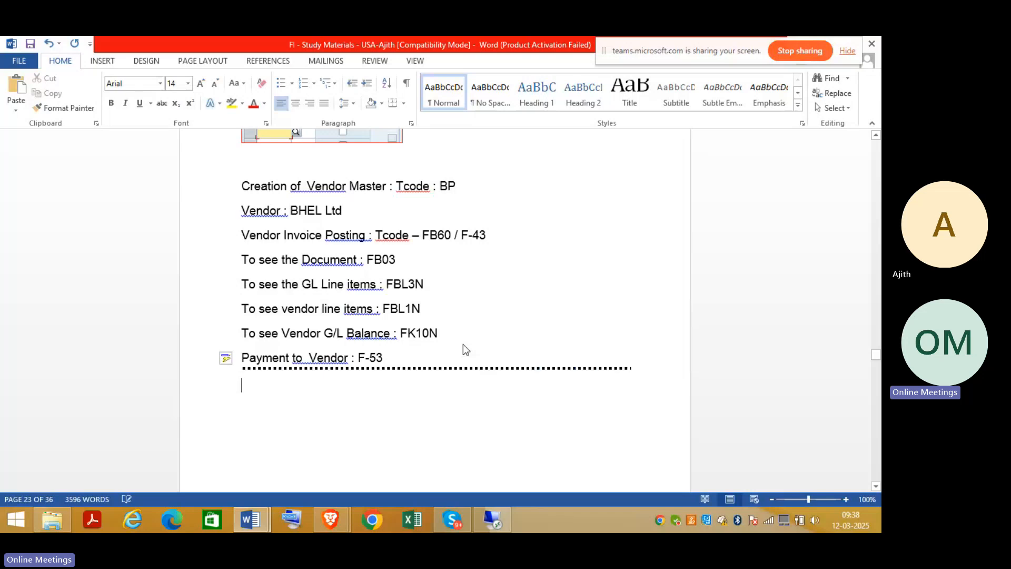
Add 'Tomorrow class - Credit memo and downpayment' and save the notes.
{"action": "type", "text": "Credit"}
{"action": "key", "text": "BackSpace"}
{"action": "key", "text": "BackSpace"}
{"action": "key", "text": "BackSpace"}
{"action": "key", "text": "BackSpace"}
{"action": "key", "text": "BackSpace"}
{"action": "key", "text": "BackSpace"}
{"action": "type", "text": "Tomorr"}
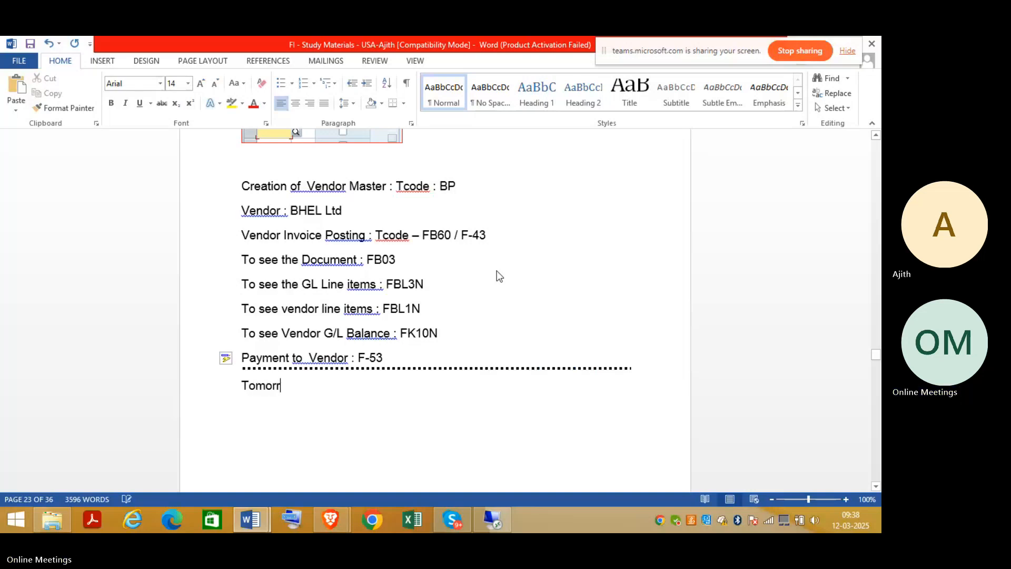
{"action": "type", "text": "ow class - Credit "}
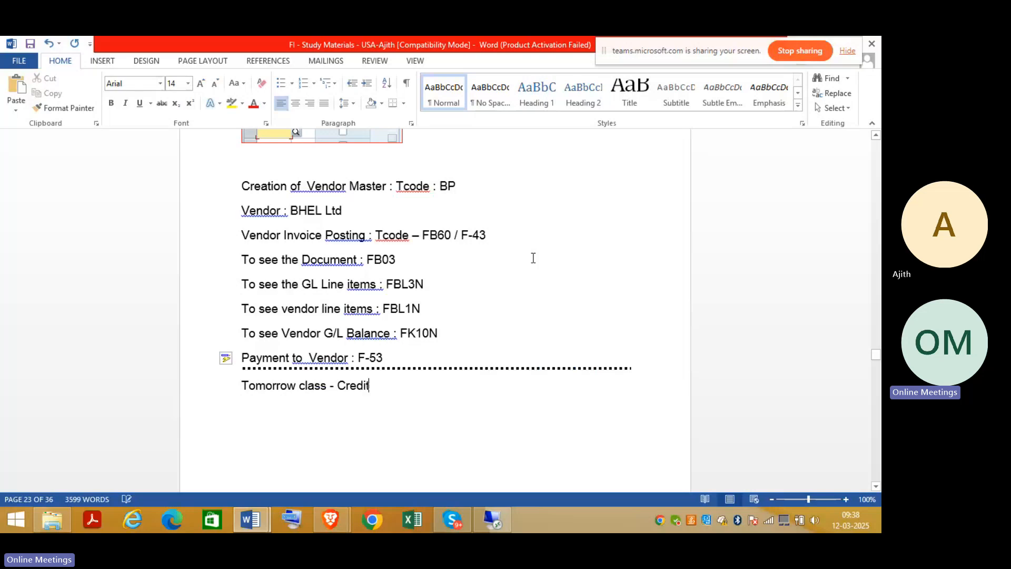
{"action": "type", "text": "memo and down"}
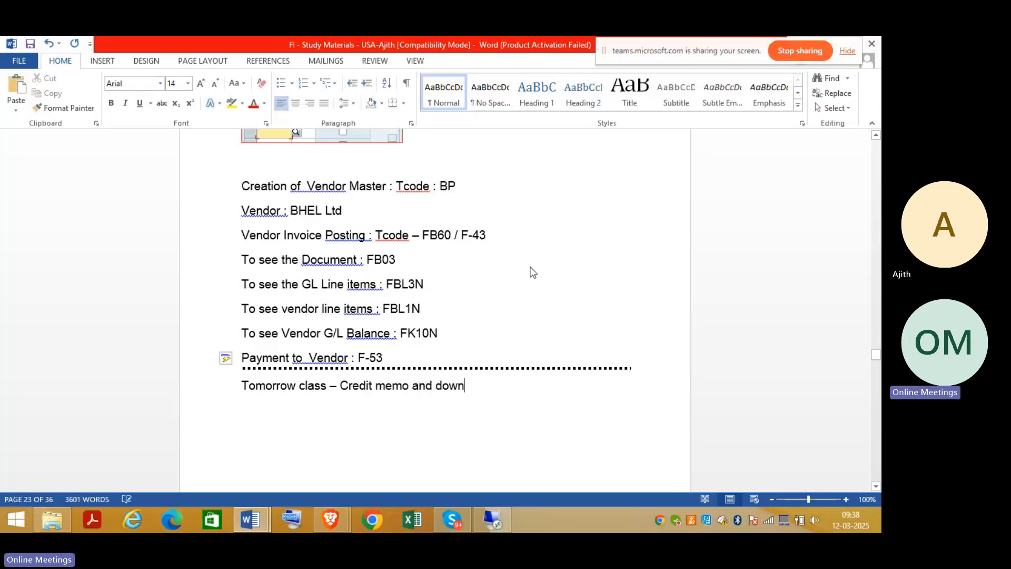
{"action": "type", "text": "payment"}
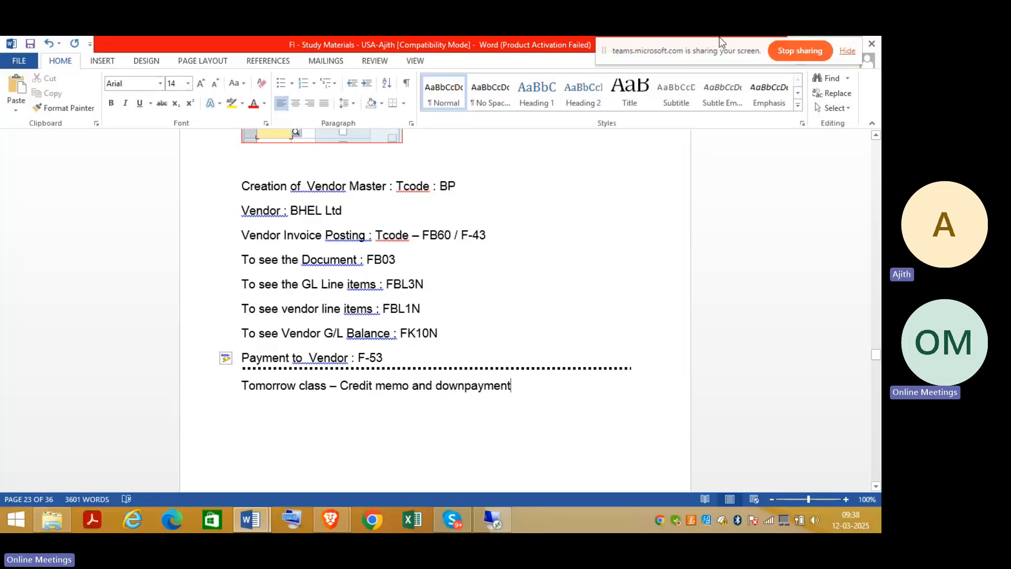
{"action": "left_click", "coordinate": [30, 44]}
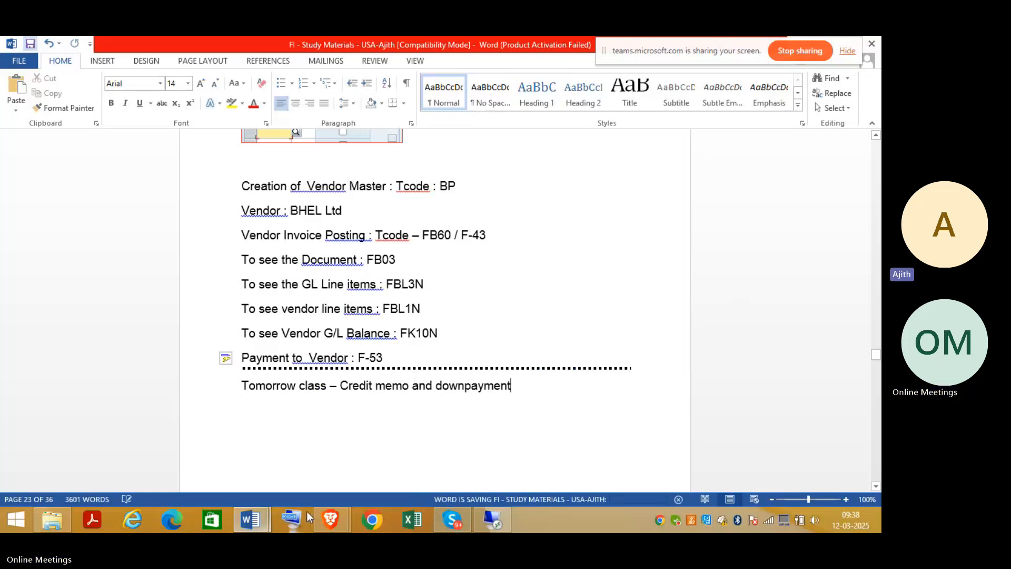
Switch back to the Teams meeting and leave it.
{"action": "mouse_move", "coordinate": [324, 528]}
{"action": "left_click", "coordinate": [264, 458]}
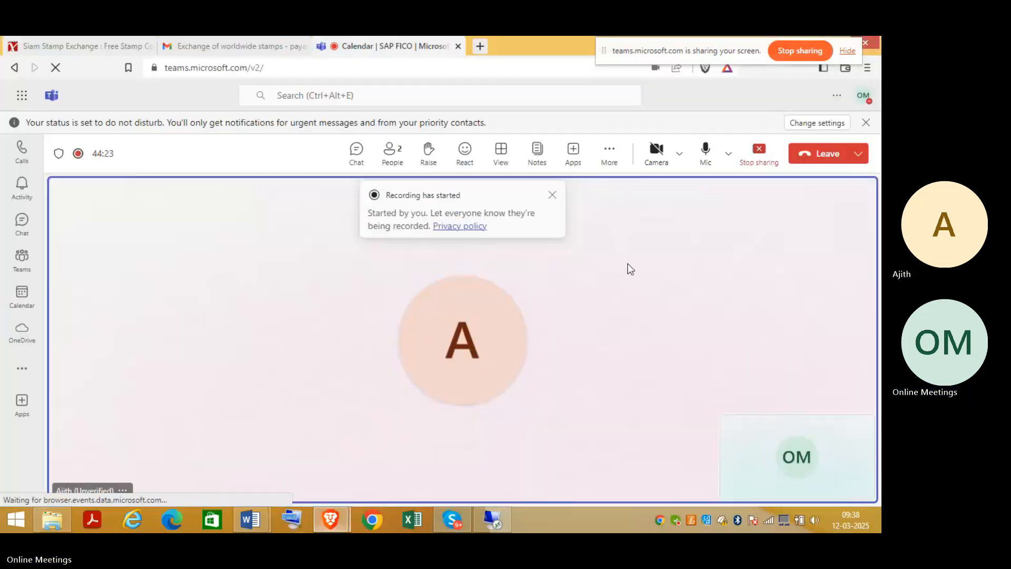
{"action": "left_click", "coordinate": [826, 153]}
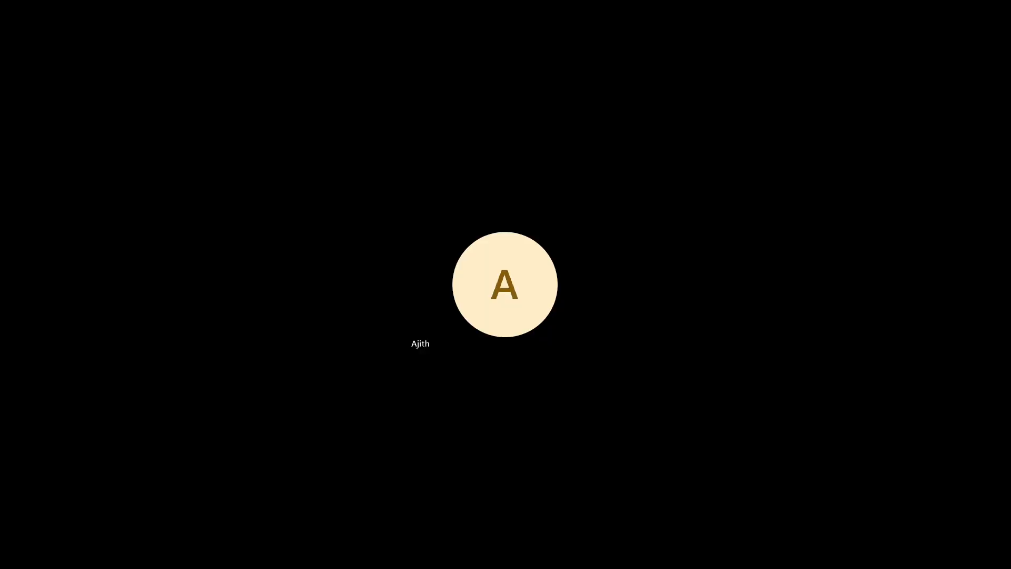